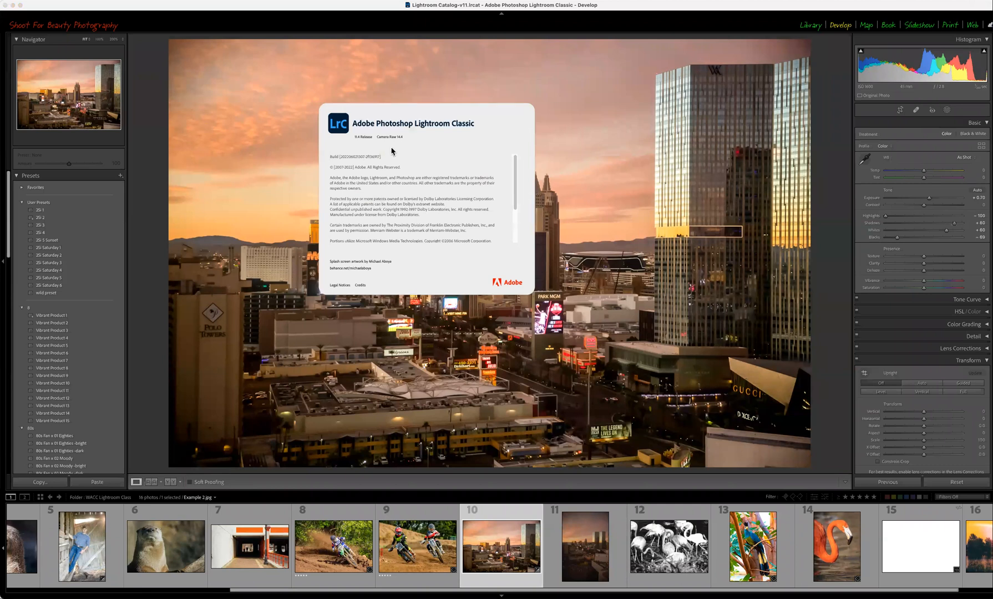
# - Dismiss the About window and activate the Spot Removal Clone brush with feather 83 and opacity 53
pyautogui.click(520, 111)
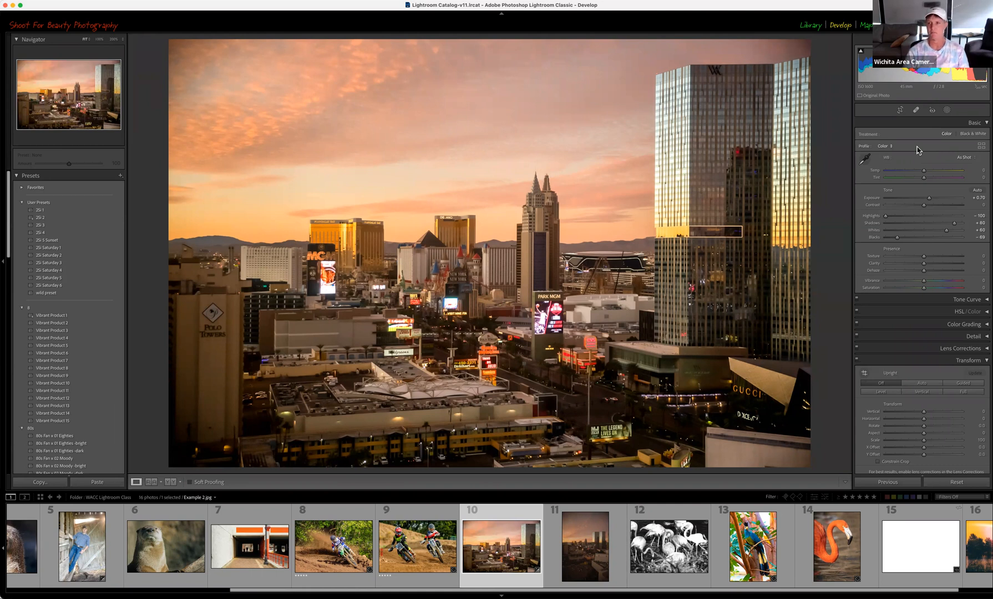
pyautogui.click(915, 110)
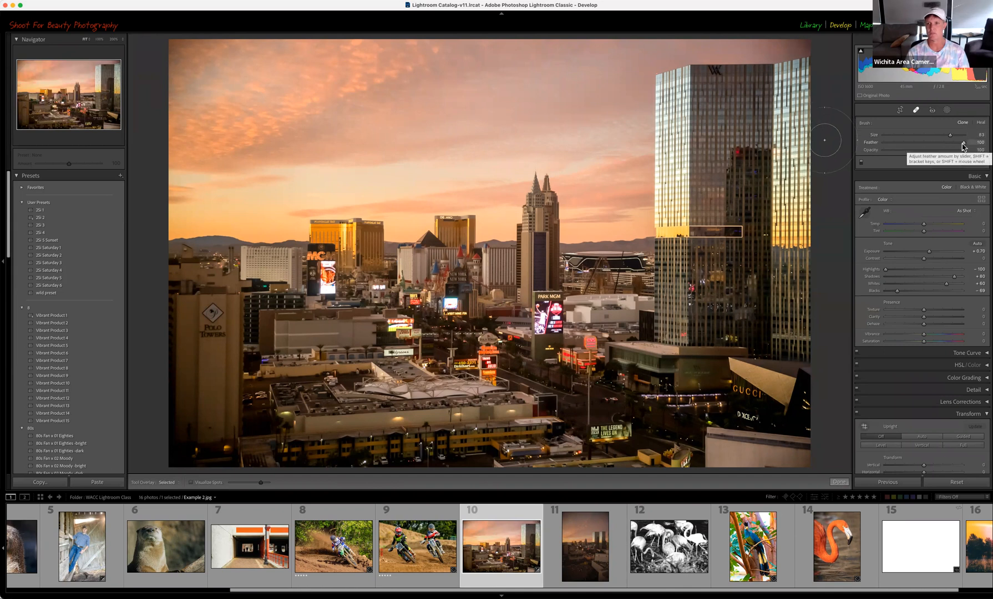
pyautogui.moveTo(962, 143)
pyautogui.mouseDown()
pyautogui.moveTo(883, 145)
pyautogui.moveTo(897, 147)
pyautogui.mouseUp()
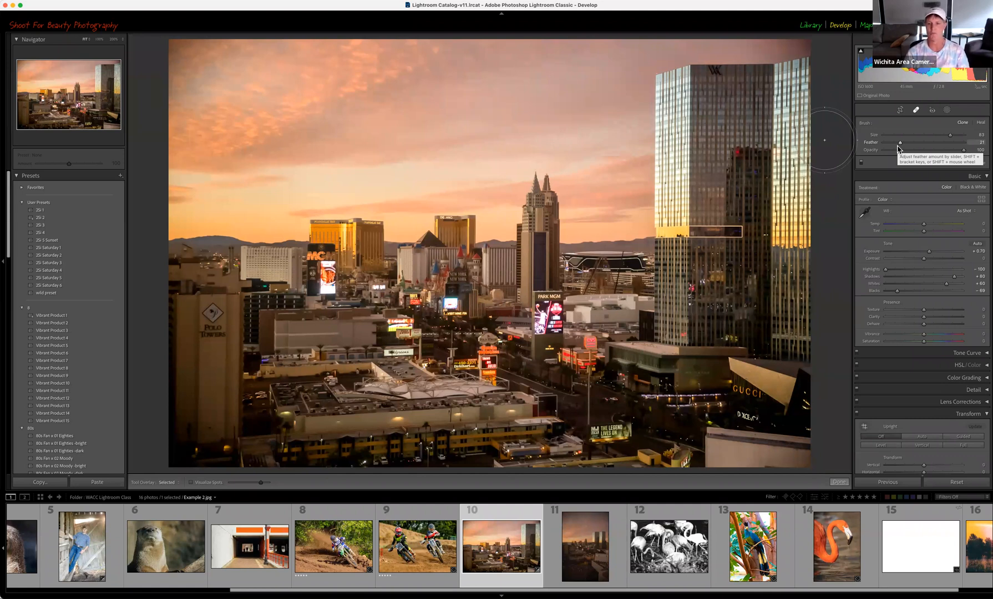
pyautogui.moveTo(900, 142)
pyautogui.mouseDown()
pyautogui.moveTo(952, 150)
pyautogui.moveTo(924, 151)
pyautogui.mouseUp()
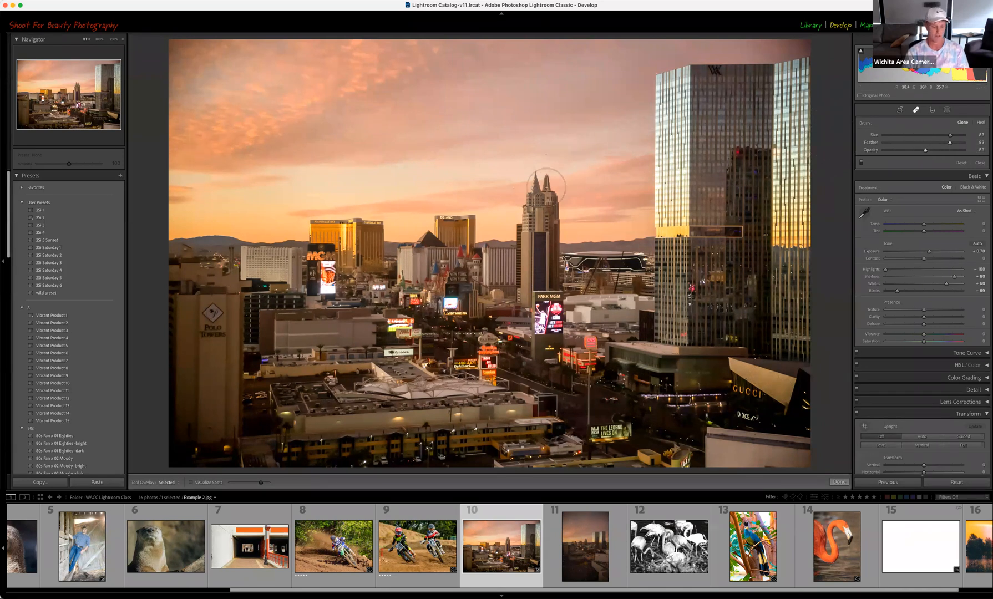
# - Clone nearby sky over the twin spires of the tall central tower in the sunset cityscape
pyautogui.press('z')
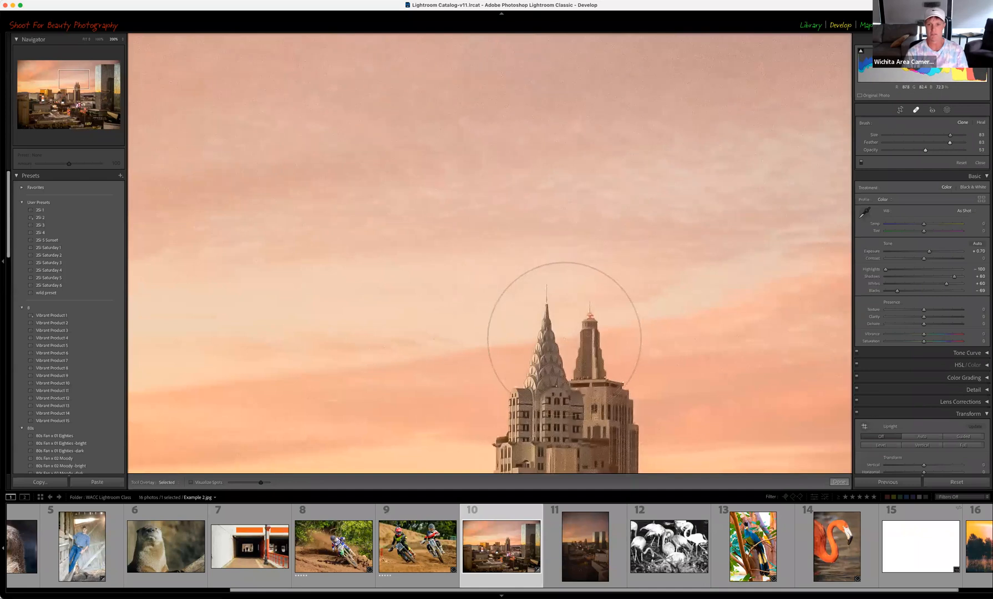
pyautogui.moveTo(560, 326)
pyautogui.mouseDown()
pyautogui.moveTo(565, 333)
pyautogui.moveTo(561, 324)
pyautogui.mouseUp()
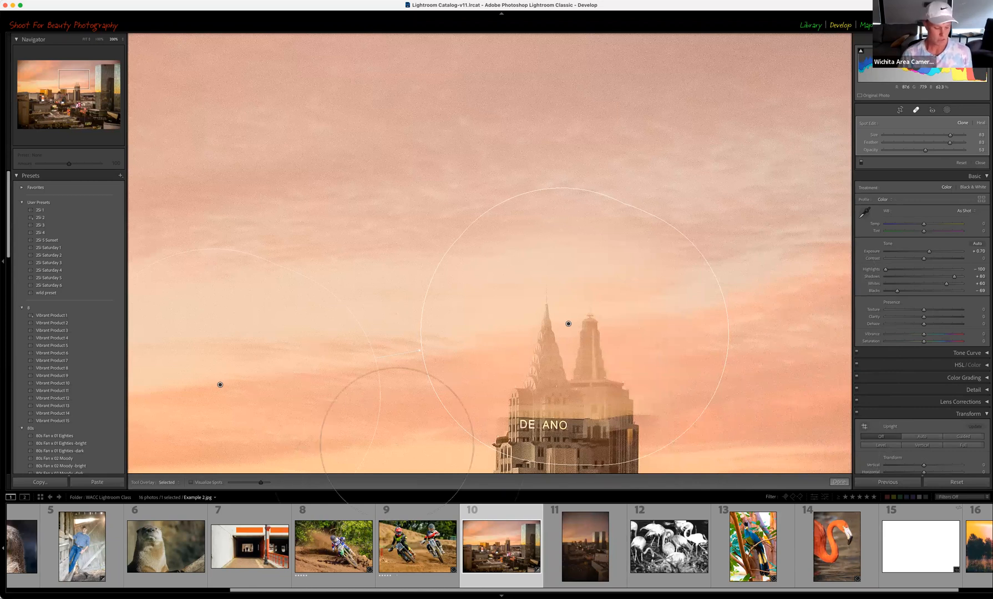
pyautogui.press('z')
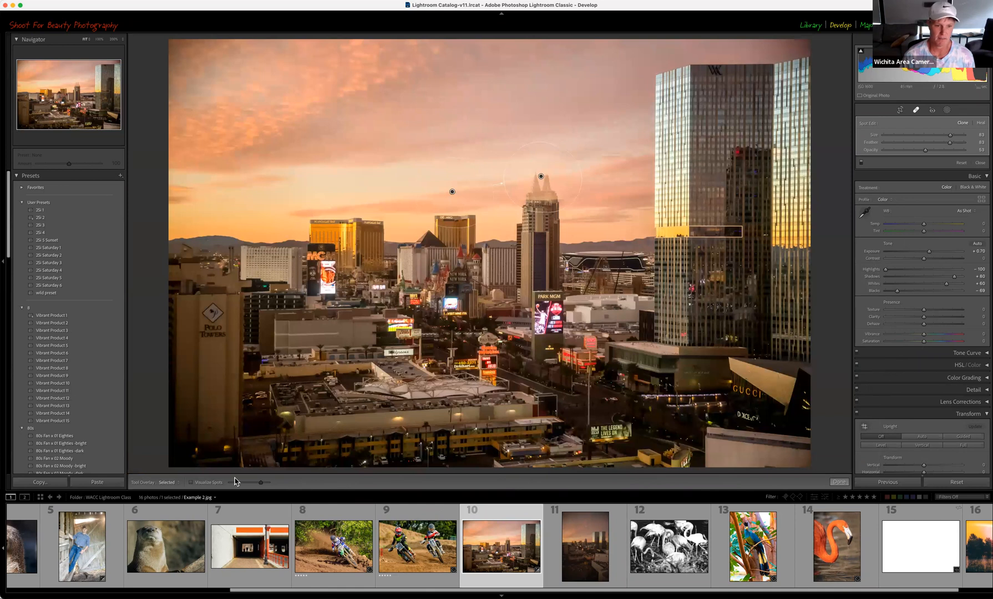
# - Hide the spot markers by setting Tool Overlay to Never, and restore the overlay to Selected
pyautogui.click(167, 482)
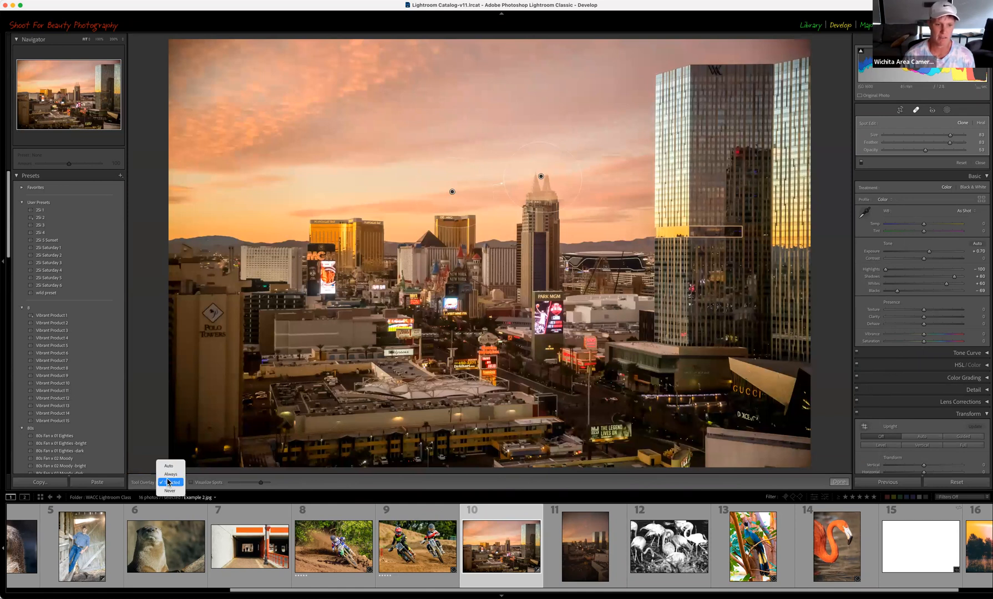
pyautogui.click(170, 490)
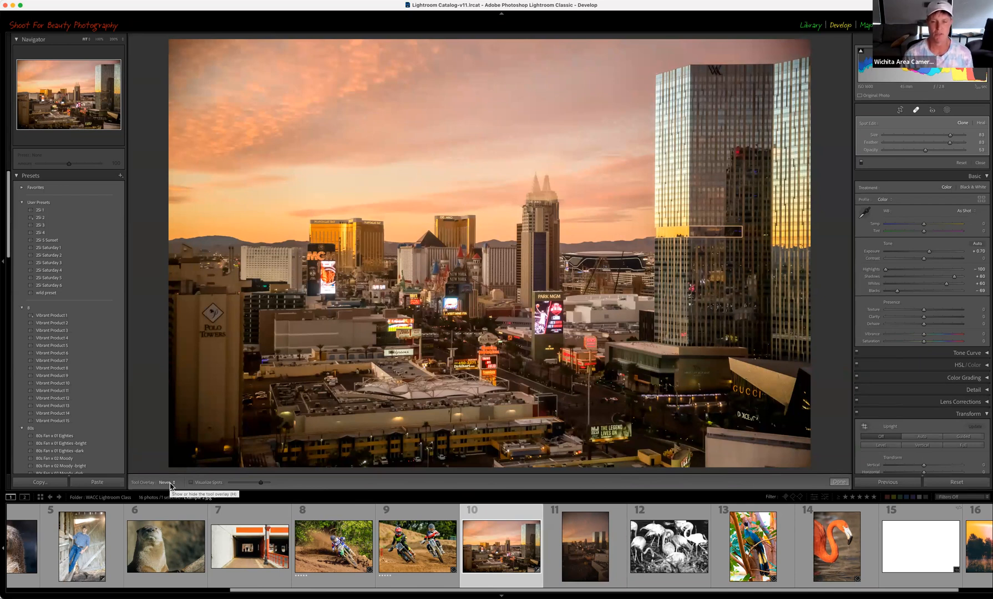
pyautogui.click(170, 483)
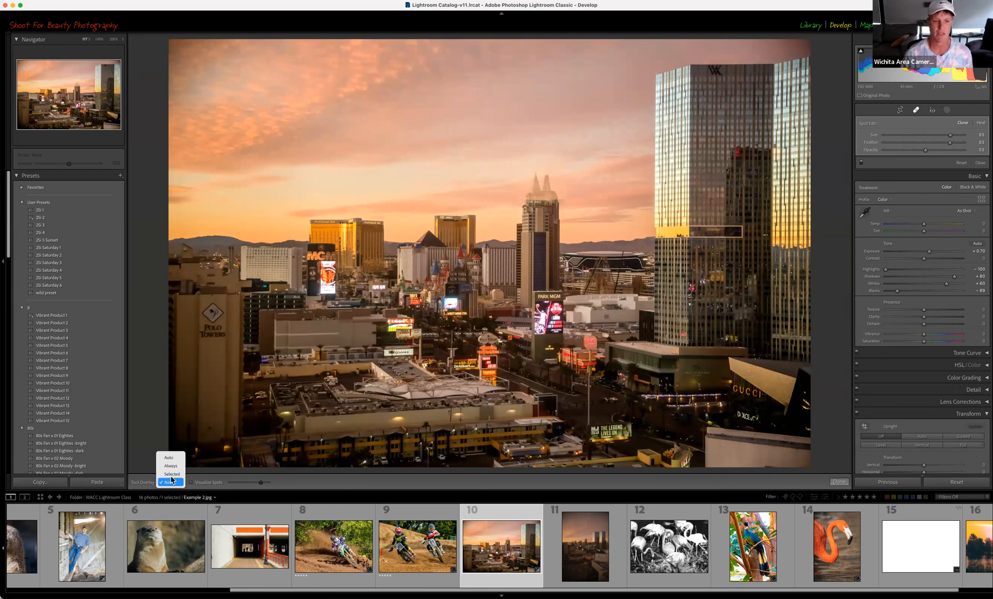
pyautogui.click(171, 475)
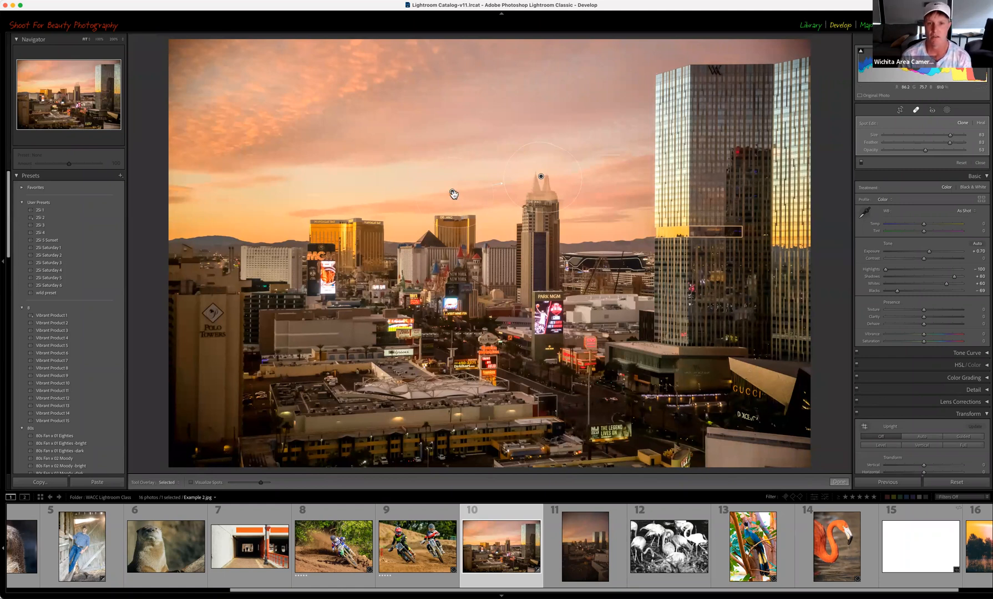
# - Set the tower's clone spot to feather 91 and opacity 100, move its source onto clear sky, and inspect the tower up close
pyautogui.moveTo(453, 192); pyautogui.dragTo(454, 217)
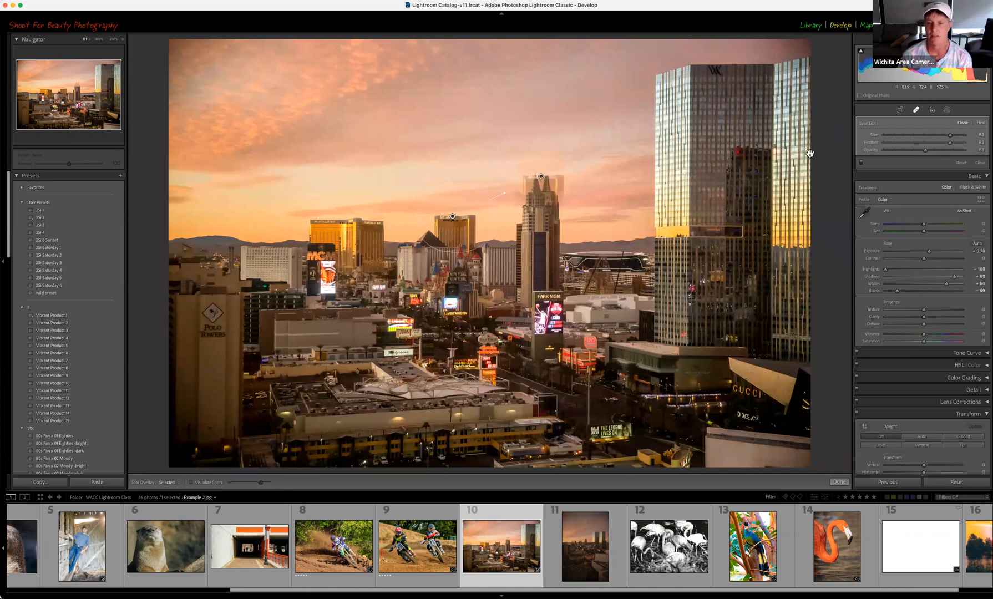
pyautogui.moveTo(952, 146); pyautogui.dragTo(974, 151)
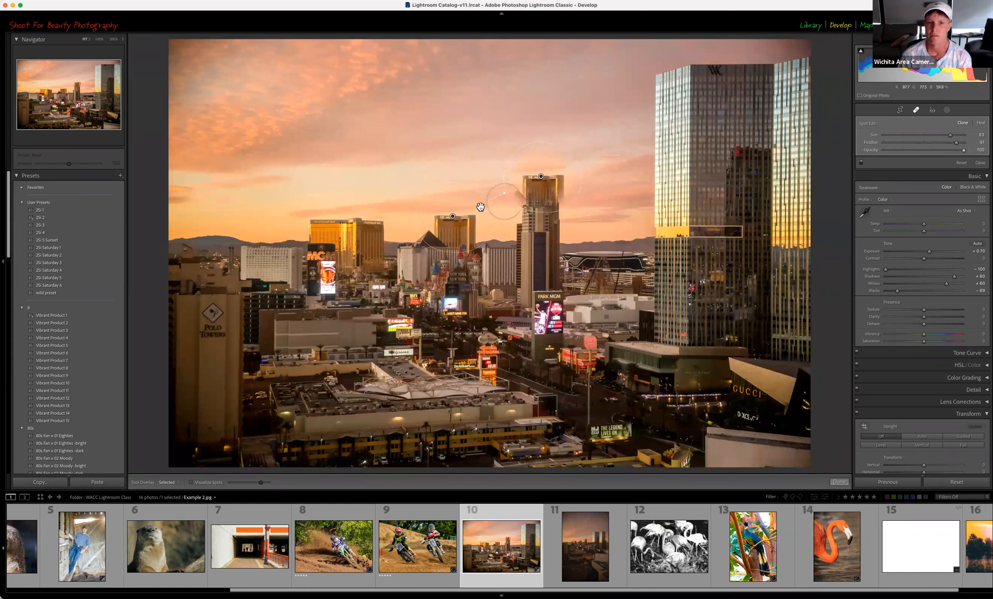
pyautogui.moveTo(453, 217)
pyautogui.mouseDown()
pyautogui.moveTo(448, 157)
pyautogui.moveTo(441, 176)
pyautogui.moveTo(459, 199)
pyautogui.moveTo(469, 186)
pyautogui.mouseUp()
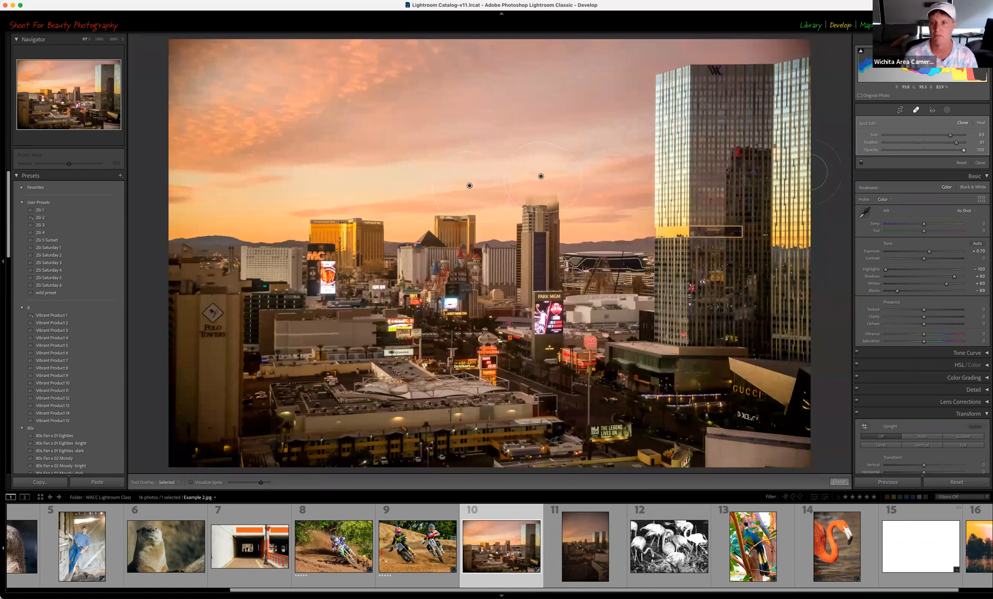
pyautogui.click(916, 109)
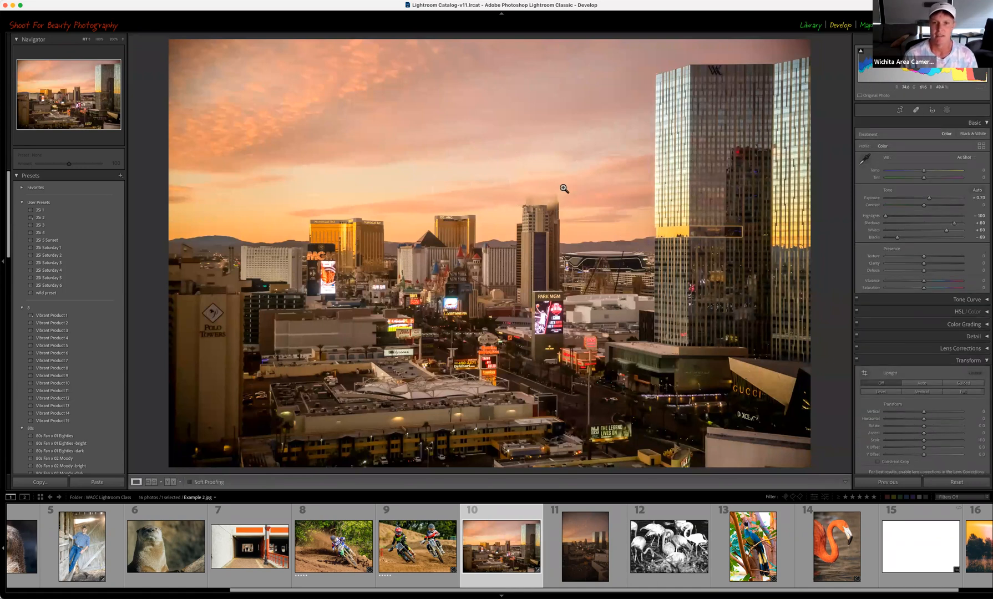
pyautogui.click(534, 189)
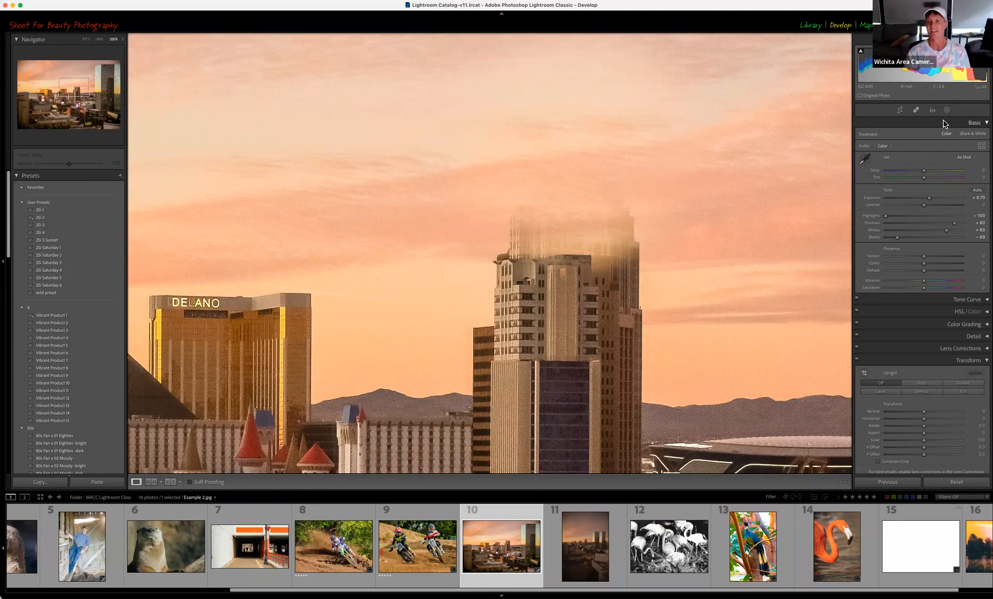
# - Reactivate the Spot Removal tool in Clone mode and set the brush size to 45
pyautogui.click(915, 111)
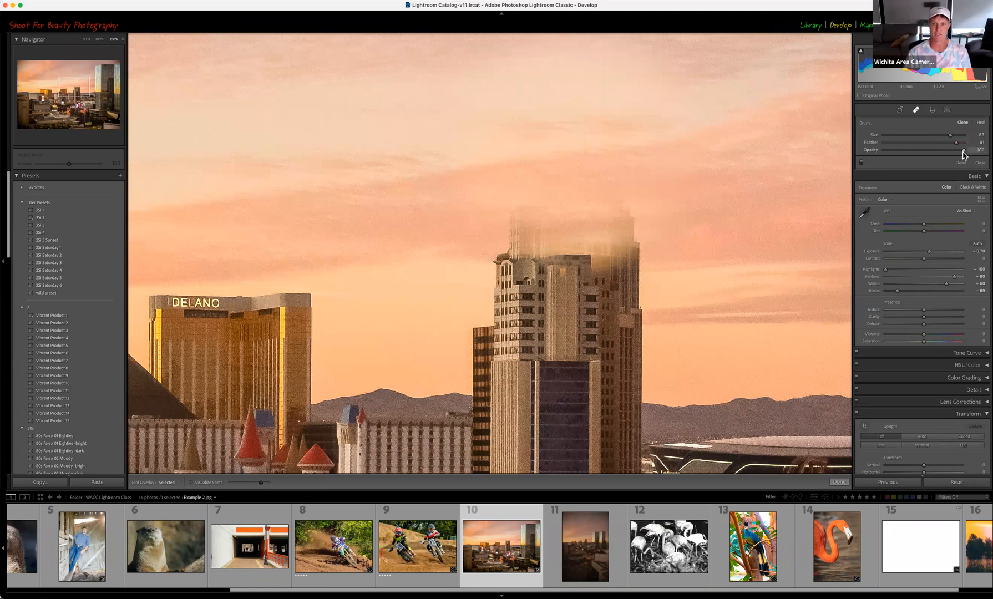
pyautogui.moveTo(968, 154)
pyautogui.mouseDown()
pyautogui.moveTo(919, 157)
pyautogui.moveTo(966, 154)
pyautogui.mouseUp()
pyautogui.moveTo(950, 138); pyautogui.dragTo(920, 138)
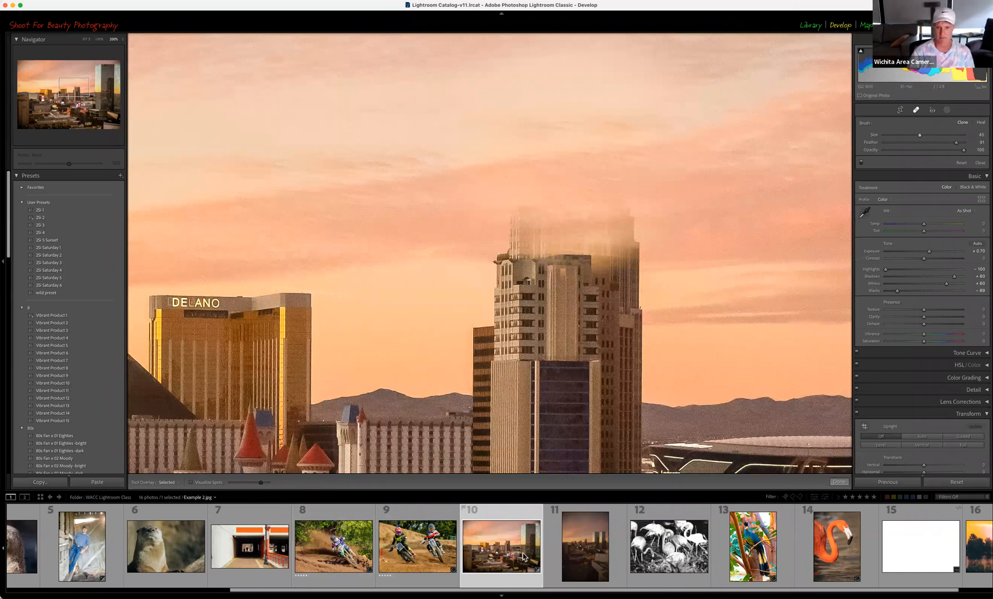
# - Open the barn portrait Example 1.jpg zoomed in on the face and set up a Heal brush of size 15
pyautogui.hscroll(-5, 499, 549)
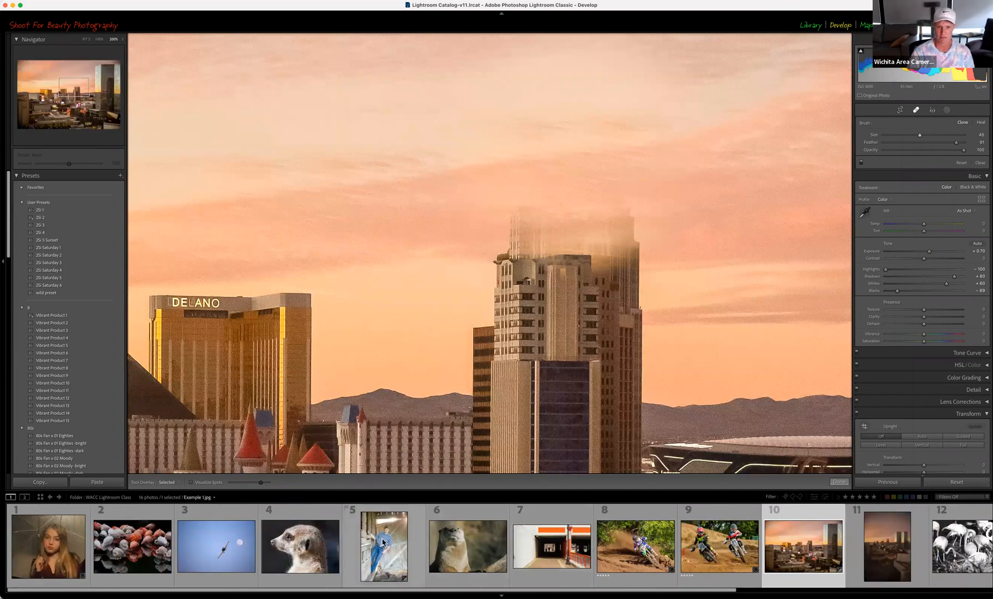
pyautogui.click(384, 546)
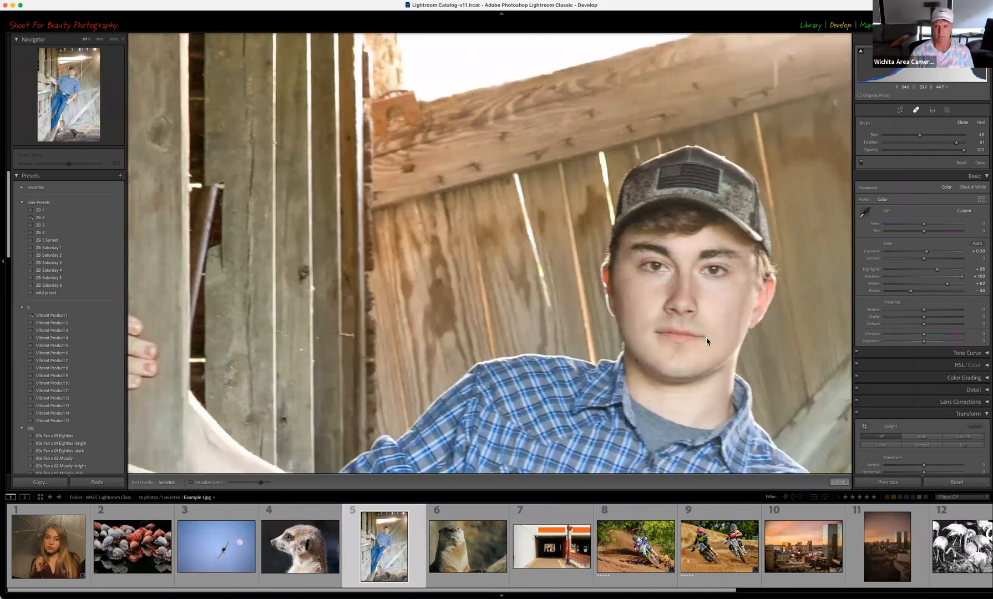
pyautogui.press('z')
pyautogui.press('z')
pyautogui.moveTo(71, 68); pyautogui.dragTo(78, 74)
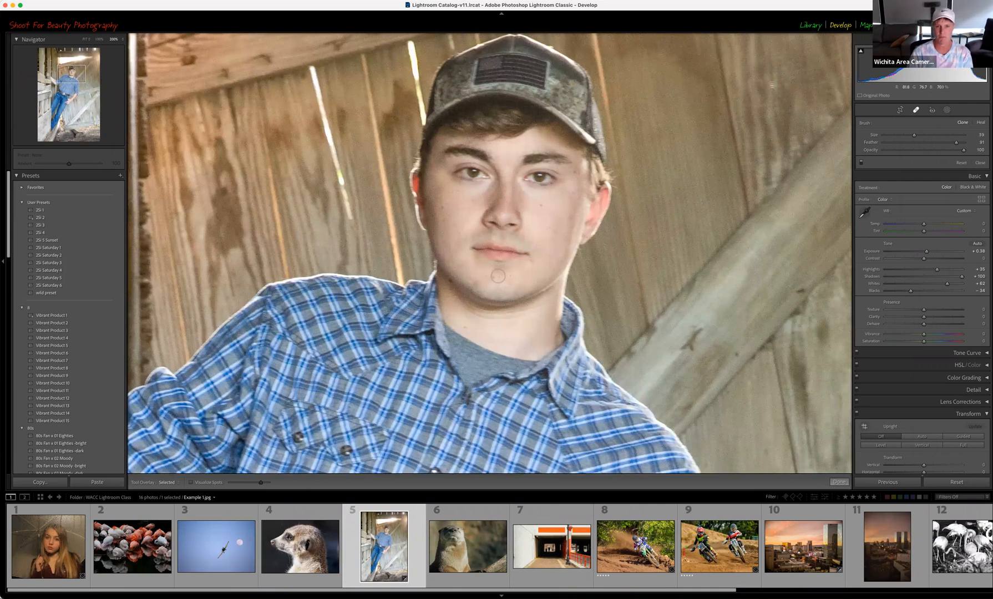
pyautogui.scroll(-3, 497, 275)
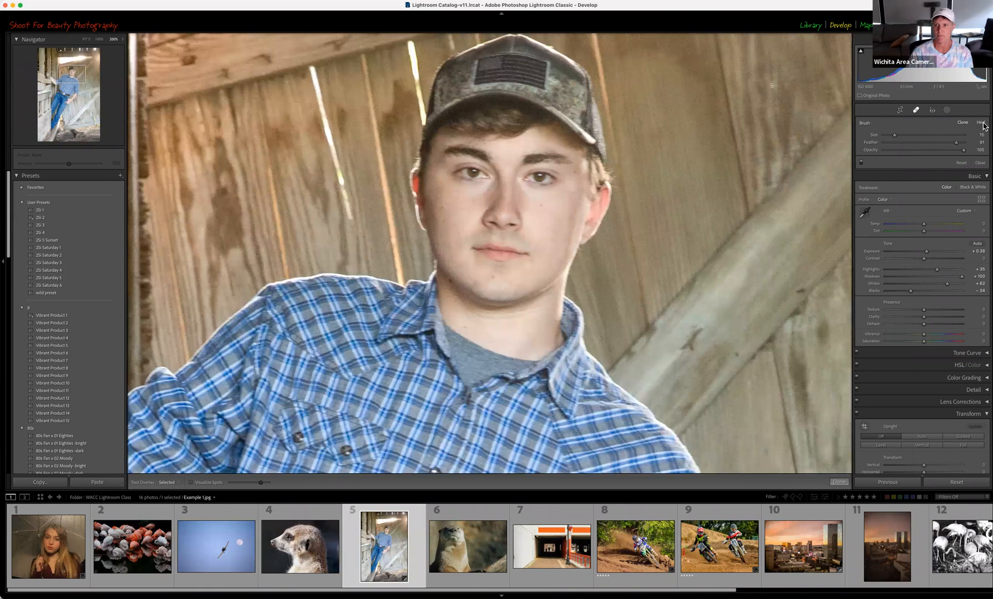
# - Heal the small blemishes on the portrait subject's chin, cheeks and neck
pyautogui.click(492, 276)
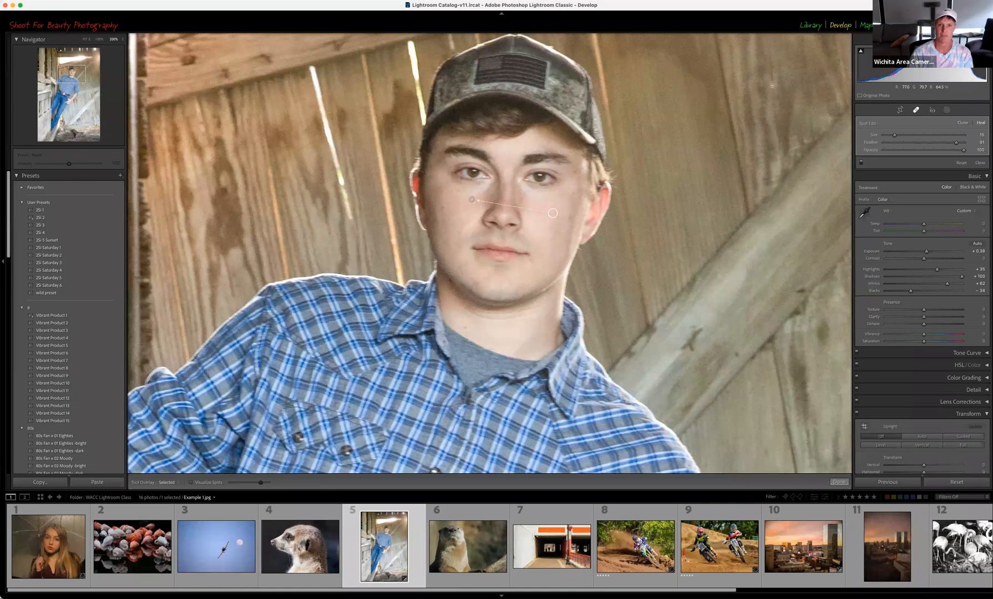
pyautogui.click(441, 207)
pyautogui.moveTo(430, 214); pyautogui.dragTo(435, 216)
pyautogui.click(465, 327)
pyautogui.click(570, 182)
pyautogui.click(567, 206)
pyautogui.click(531, 261)
pyautogui.click(475, 285)
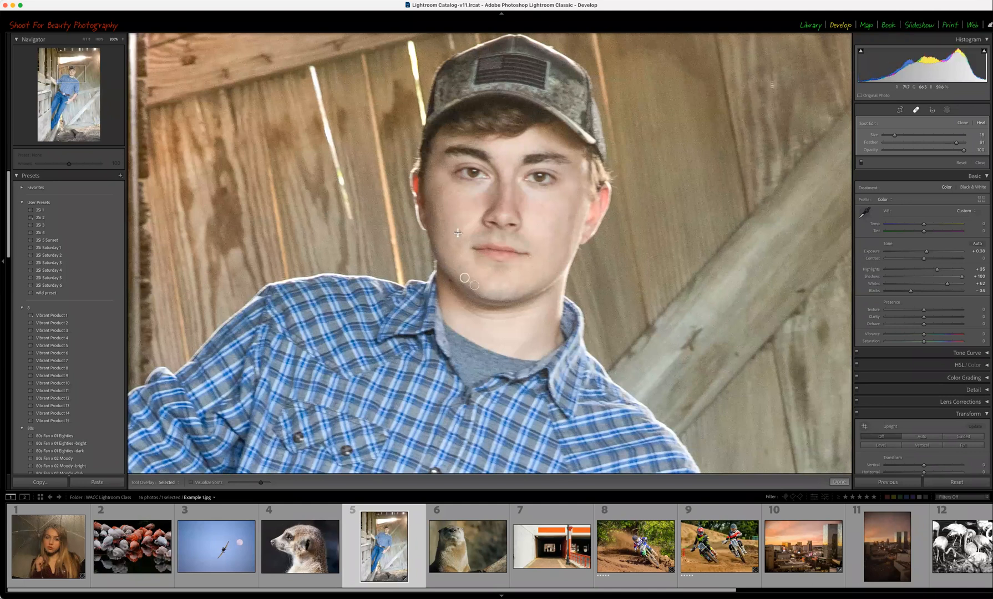
pyautogui.click(442, 207)
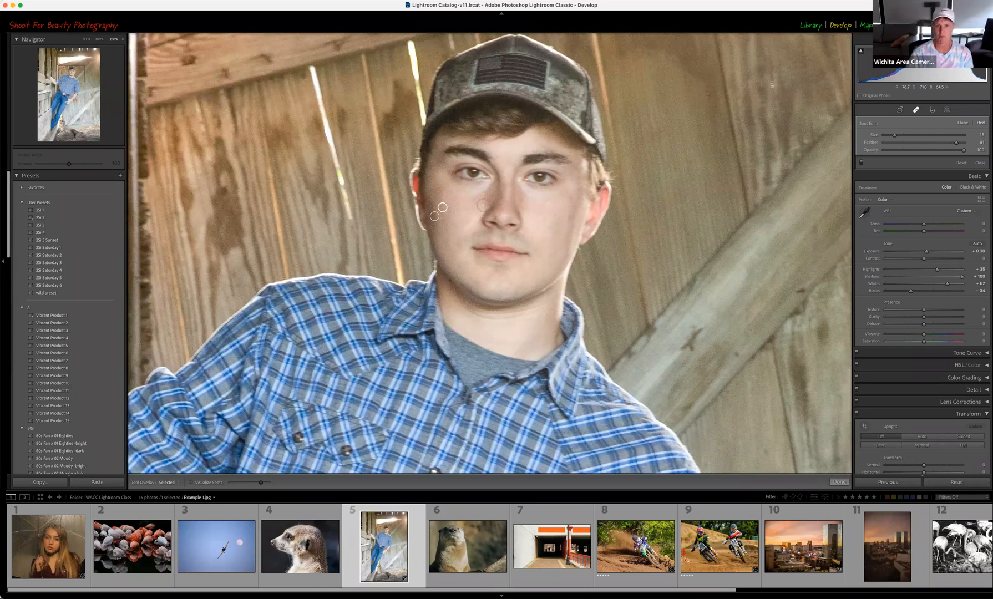
# - Place a size 43 heal spot on the nose with its source on the cheek, and delete that spot
pyautogui.click(498, 204)
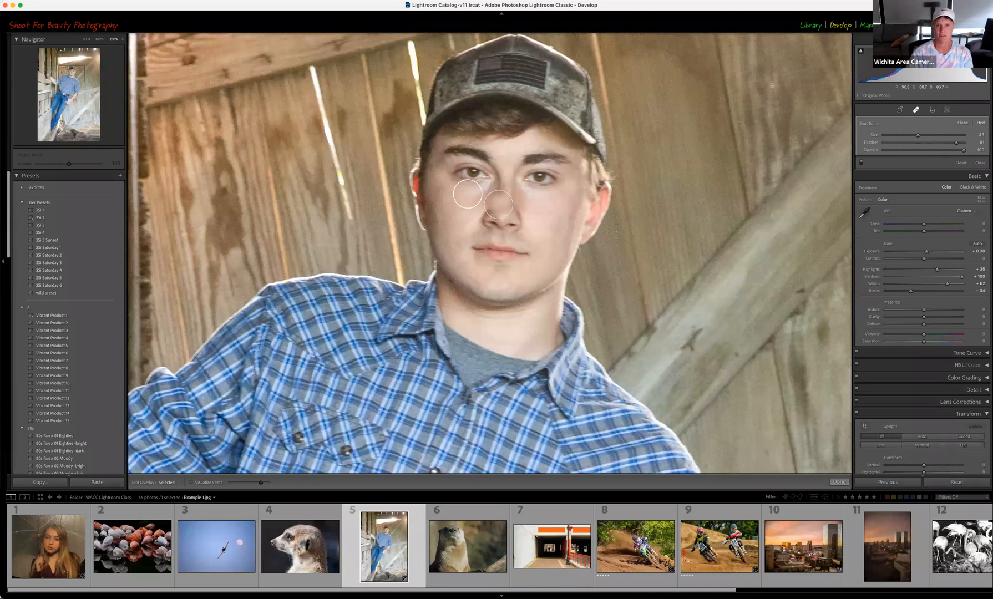
pyautogui.moveTo(467, 194)
pyautogui.mouseDown()
pyautogui.moveTo(454, 217)
pyautogui.moveTo(459, 246)
pyautogui.moveTo(441, 224)
pyautogui.moveTo(474, 215)
pyautogui.mouseUp()
pyautogui.rightClick(464, 216)
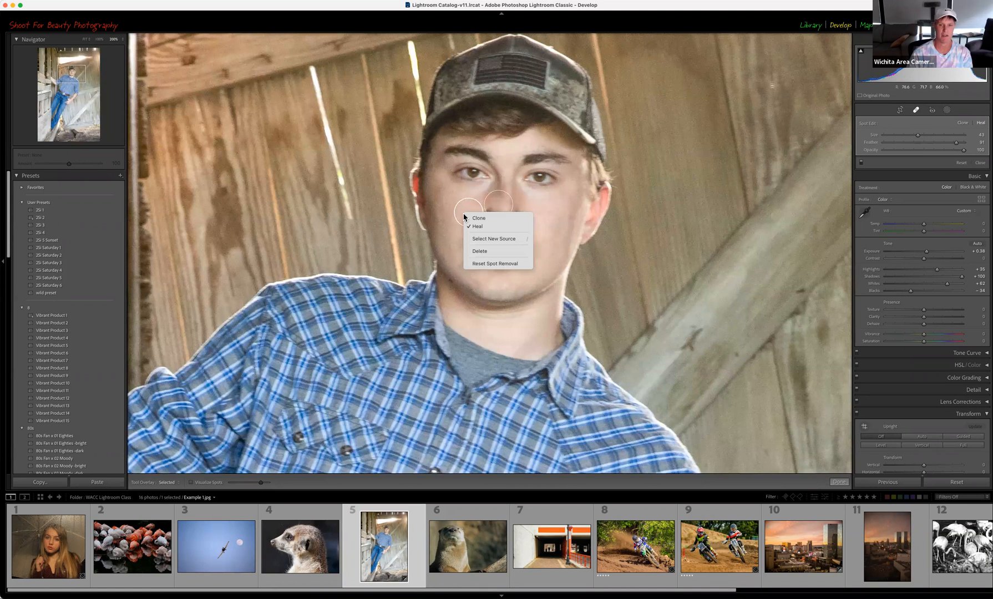
pyautogui.click(482, 251)
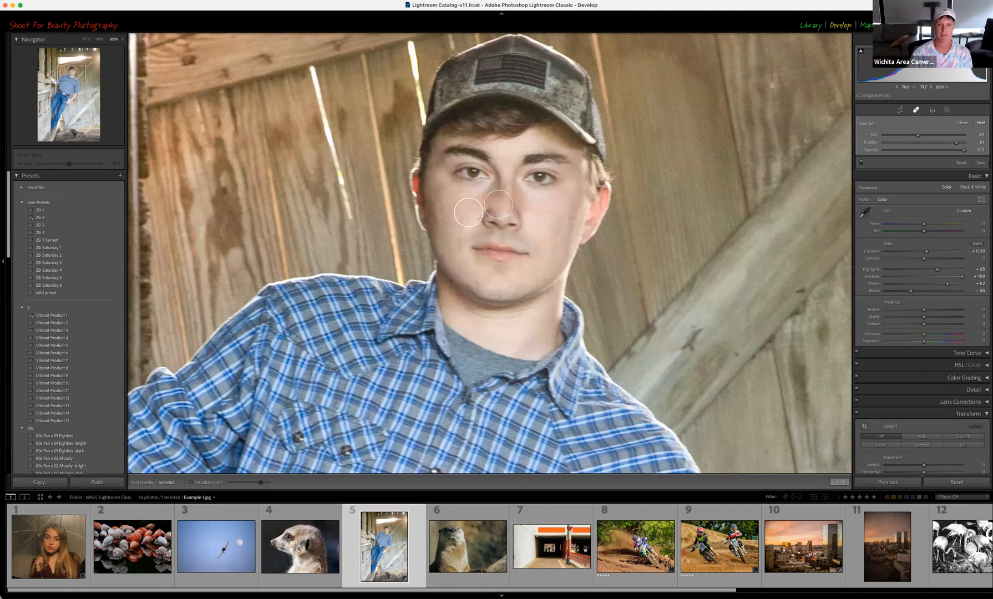
pyautogui.rightClick(731, 297)
pyautogui.click(813, 234)
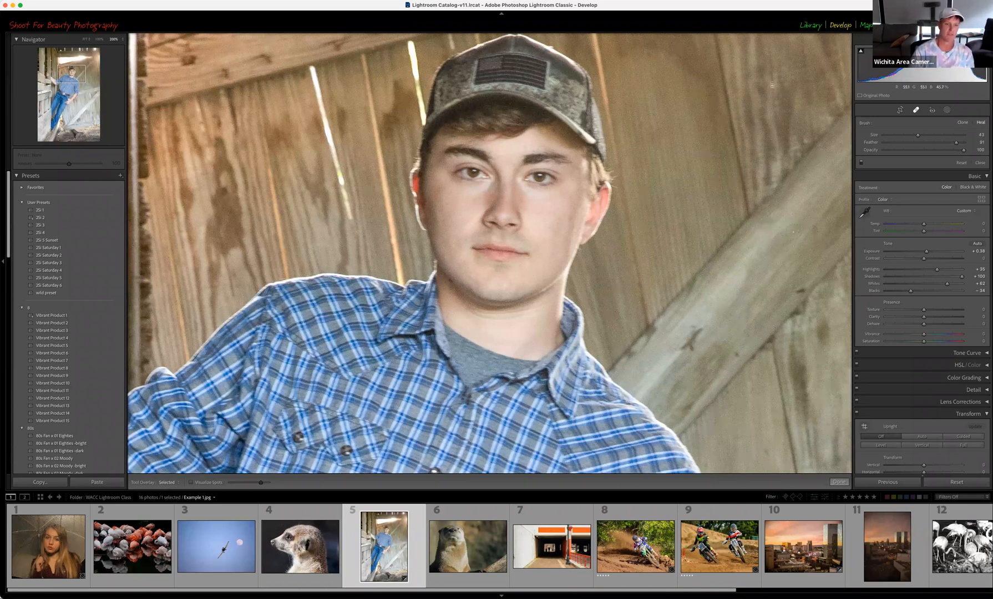
# - Open the Crop Duster and Full Moon photo, undo the heal spot in its sky, and view the whole image without the tool
pyautogui.click(234, 542)
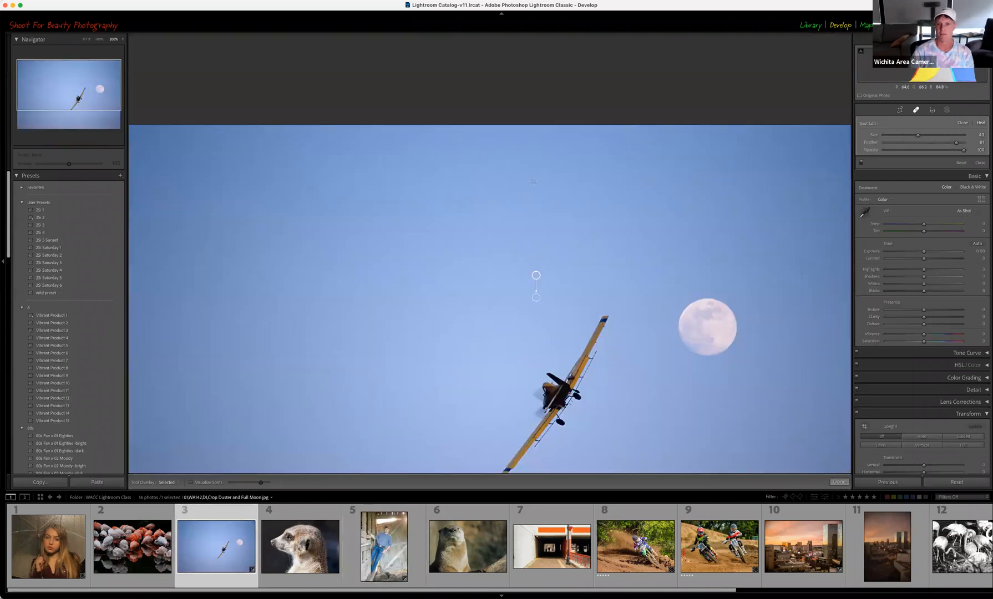
pyautogui.press('super+z')
pyautogui.click(917, 110)
pyautogui.click(917, 112)
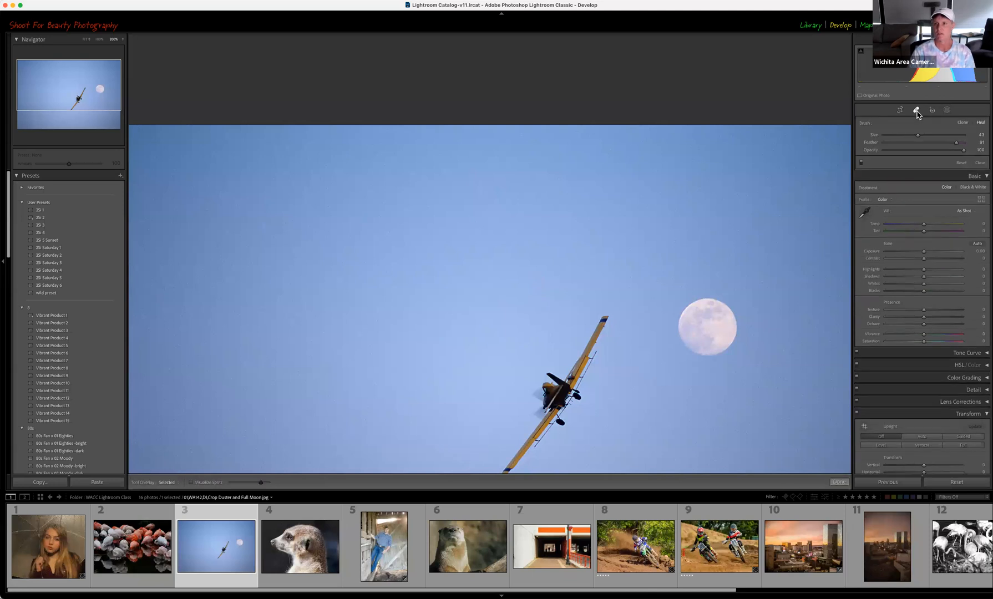
pyautogui.click(918, 112)
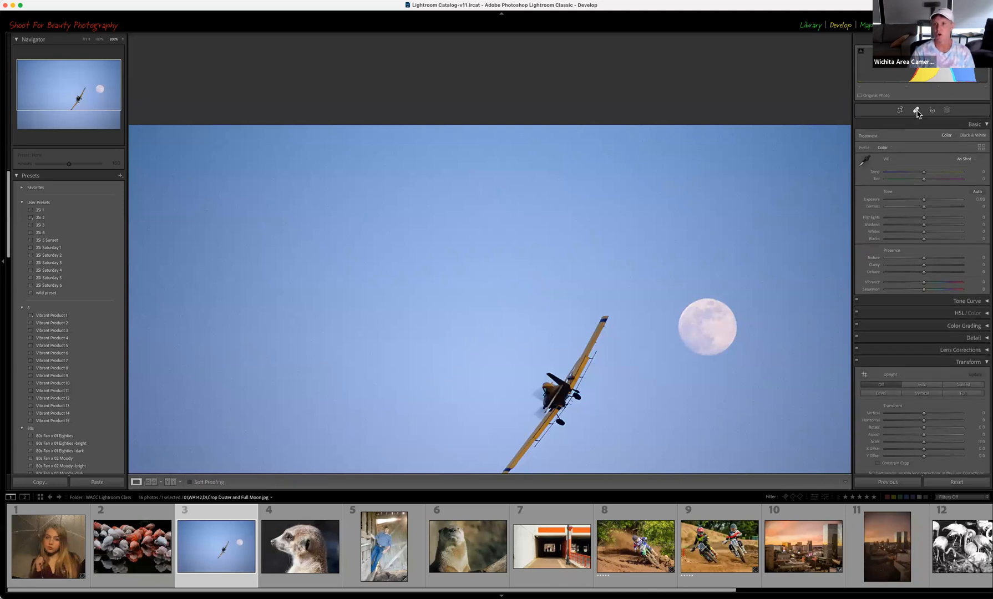
pyautogui.click(359, 159)
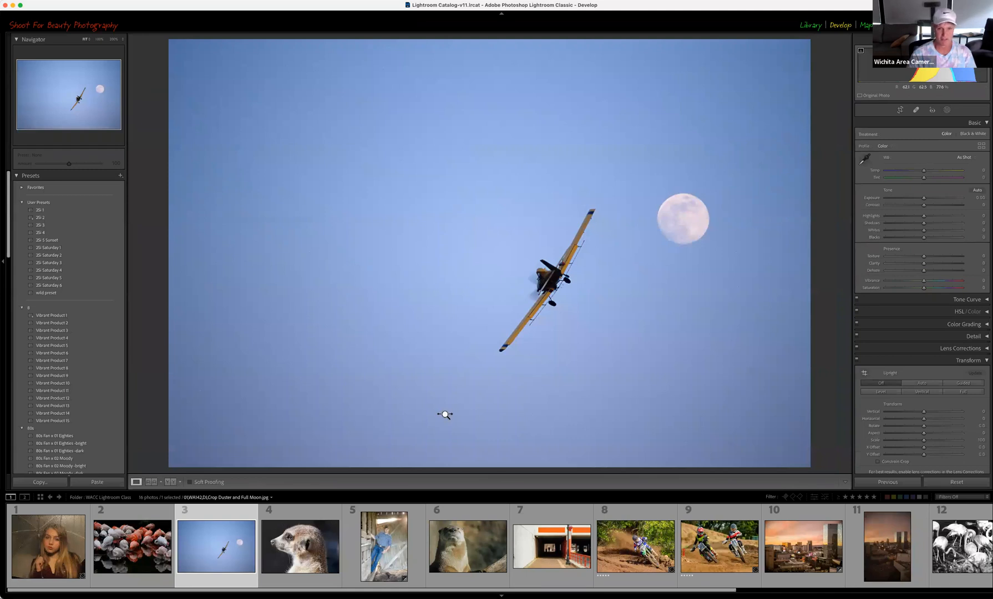
# - Activate the Spot Removal tool in Heal mode on the Crop Duster and Full Moon photo
pyautogui.click(190, 483)
pyautogui.click(190, 483)
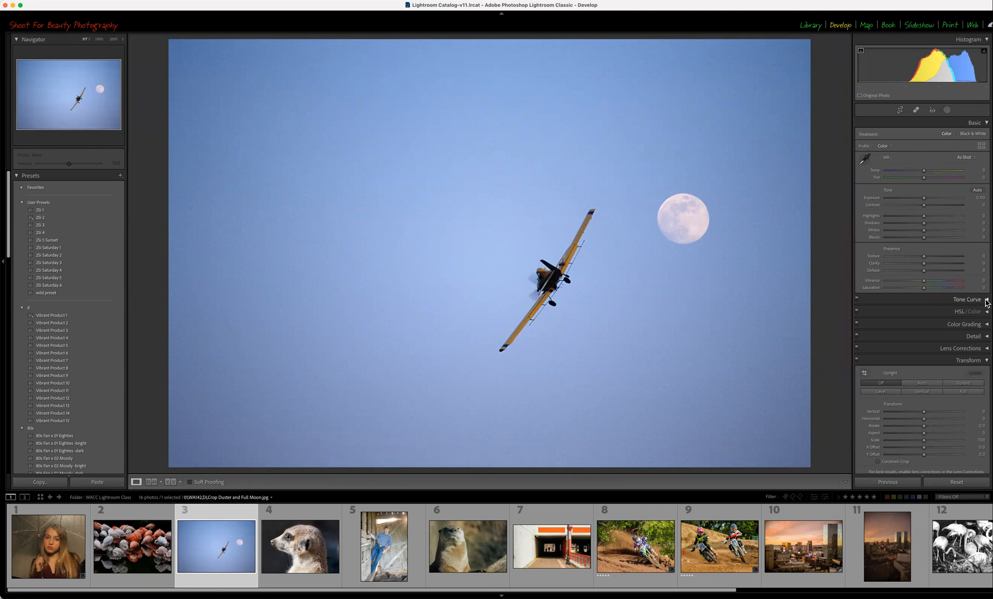
pyautogui.click(916, 110)
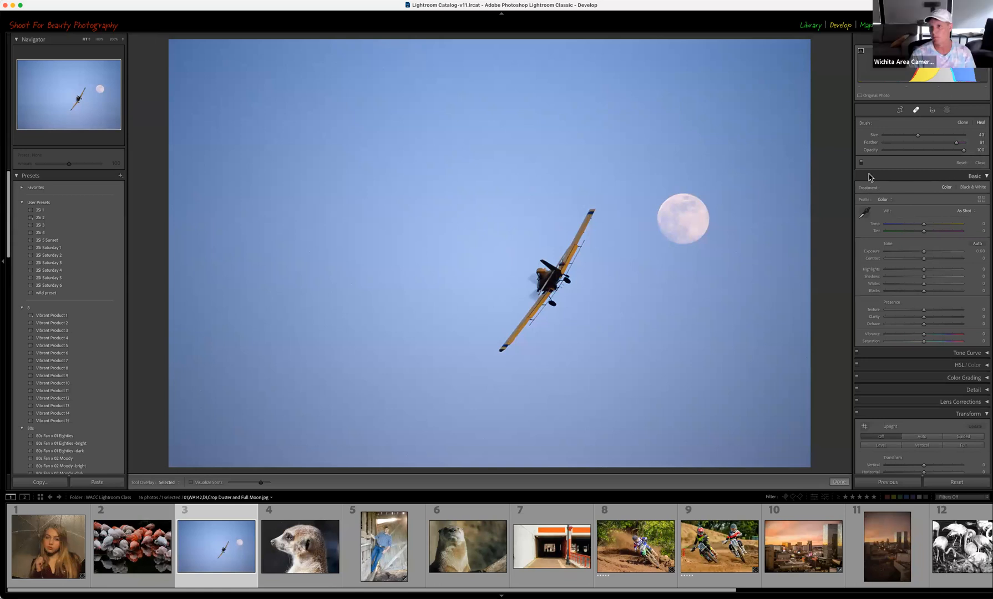
# - Turn on Visualize Spots for the Crop Duster and Full Moon photo and lower its threshold until the sky is mostly black
pyautogui.click(190, 482)
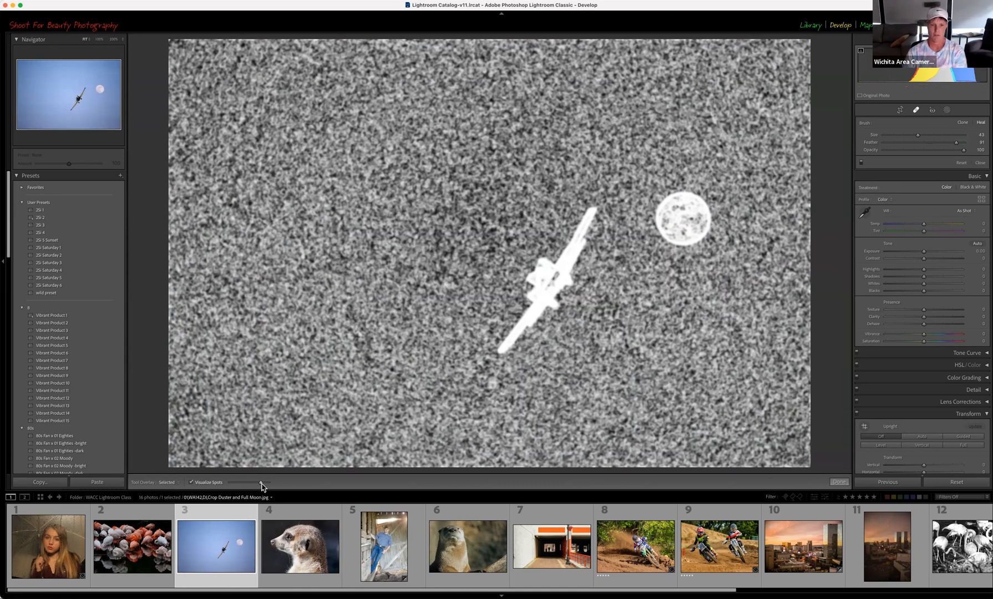
pyautogui.moveTo(265, 486); pyautogui.dragTo(232, 486)
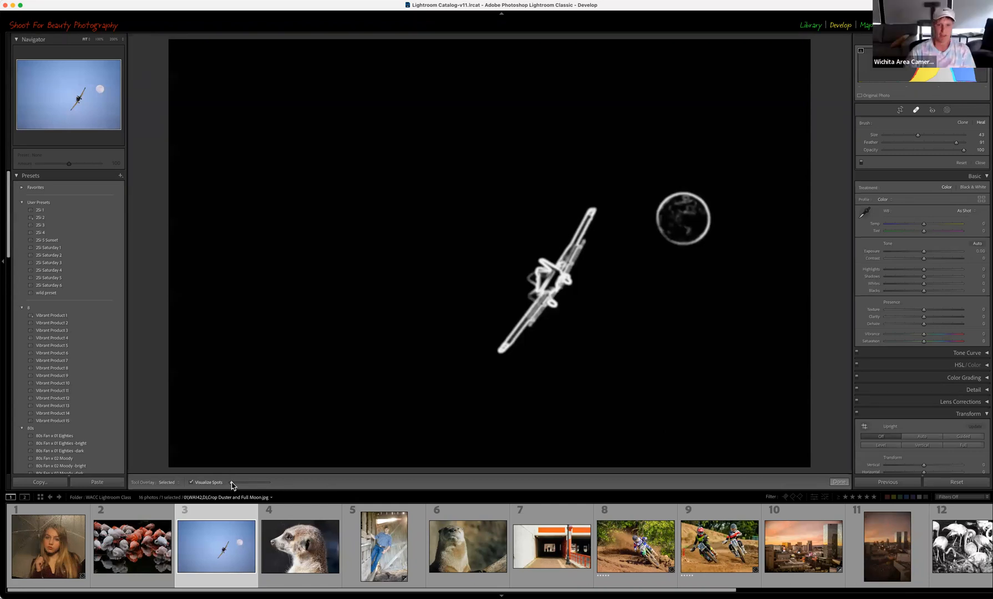
pyautogui.moveTo(232, 486); pyautogui.dragTo(242, 486)
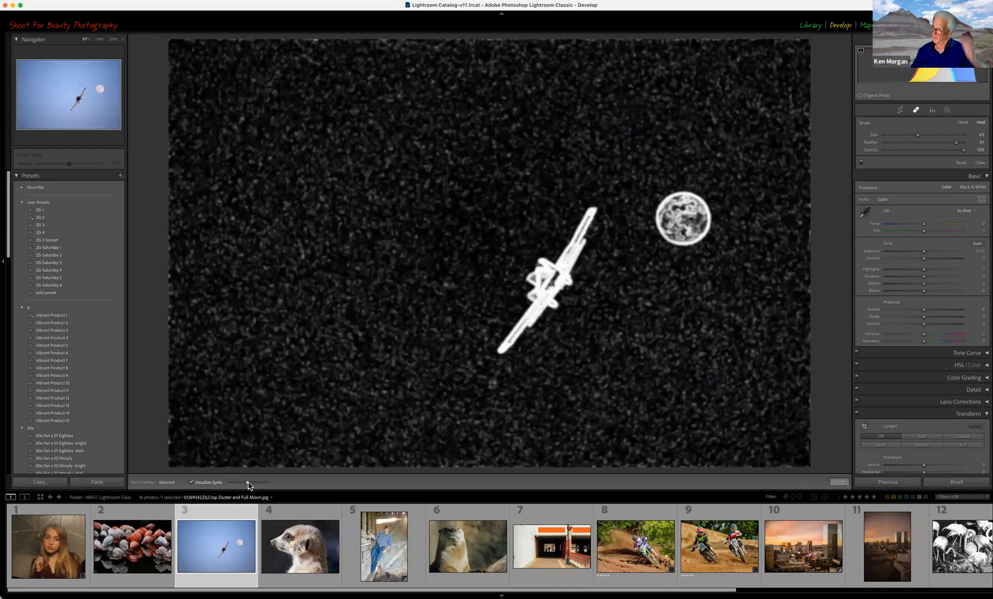
pyautogui.moveTo(248, 486); pyautogui.dragTo(241, 485)
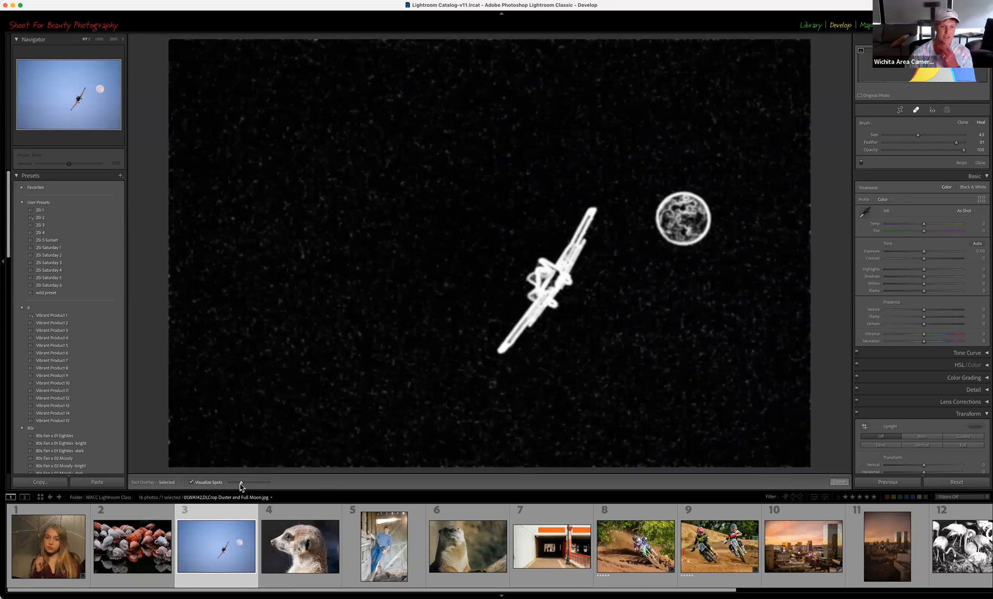
# - Inspect the Slice of Heaven photo at various Visualize Spots thresholds, from low to nearly maximum, and close the Spot Removal tool
pyautogui.hscroll(5, 442, 549)
pyautogui.hscroll(1, 441, 549)
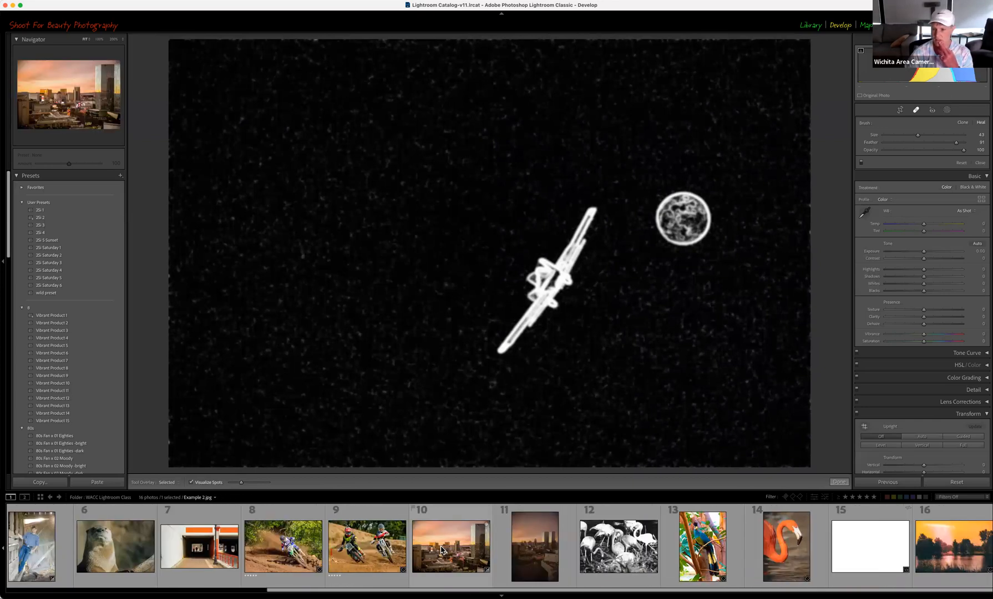
pyautogui.click(951, 547)
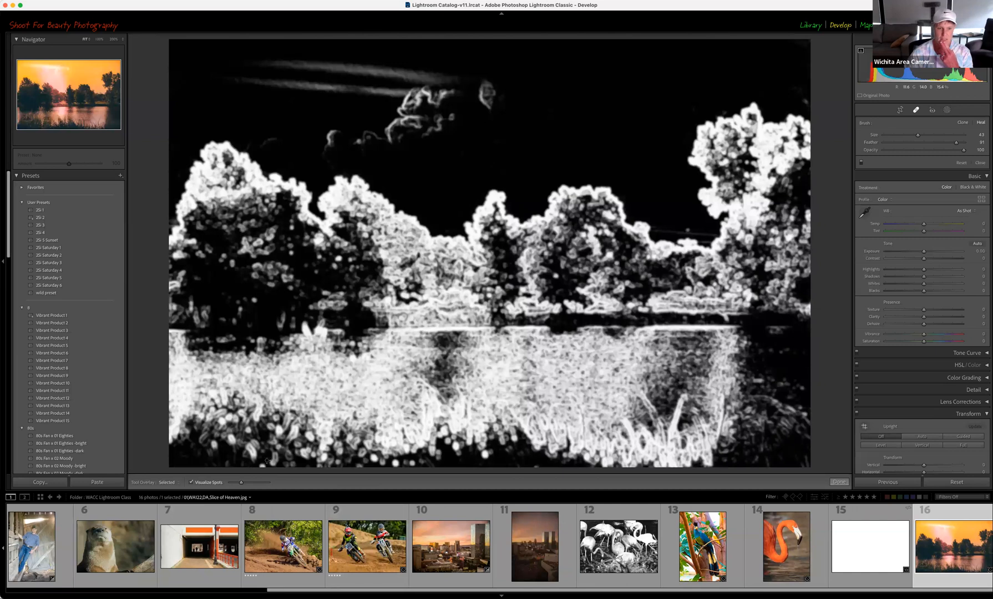
pyautogui.moveTo(240, 483)
pyautogui.mouseDown()
pyautogui.moveTo(228, 483)
pyautogui.moveTo(265, 483)
pyautogui.moveTo(240, 484)
pyautogui.moveTo(252, 482)
pyautogui.mouseUp()
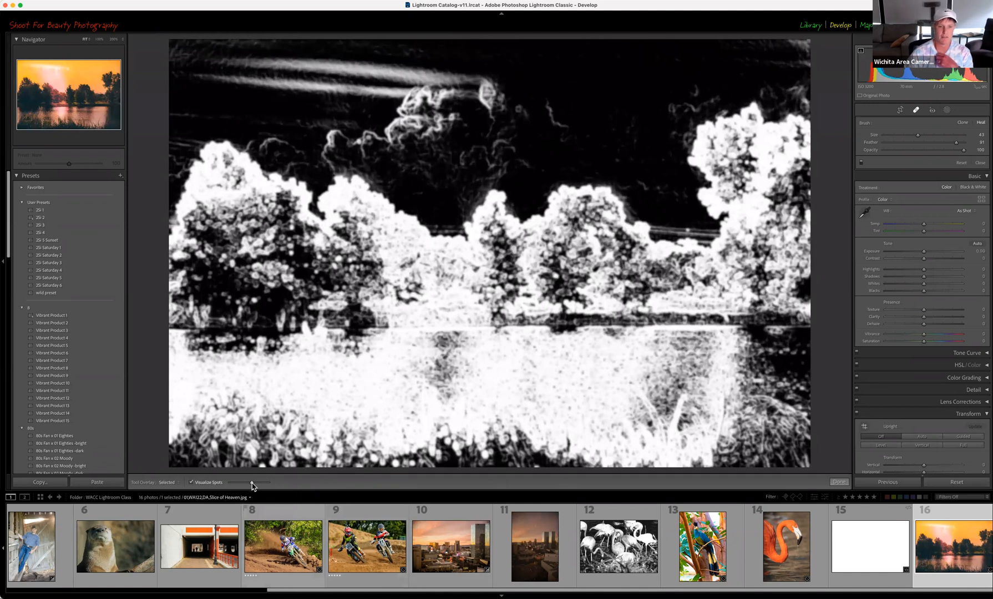
pyautogui.moveTo(252, 486); pyautogui.dragTo(248, 484)
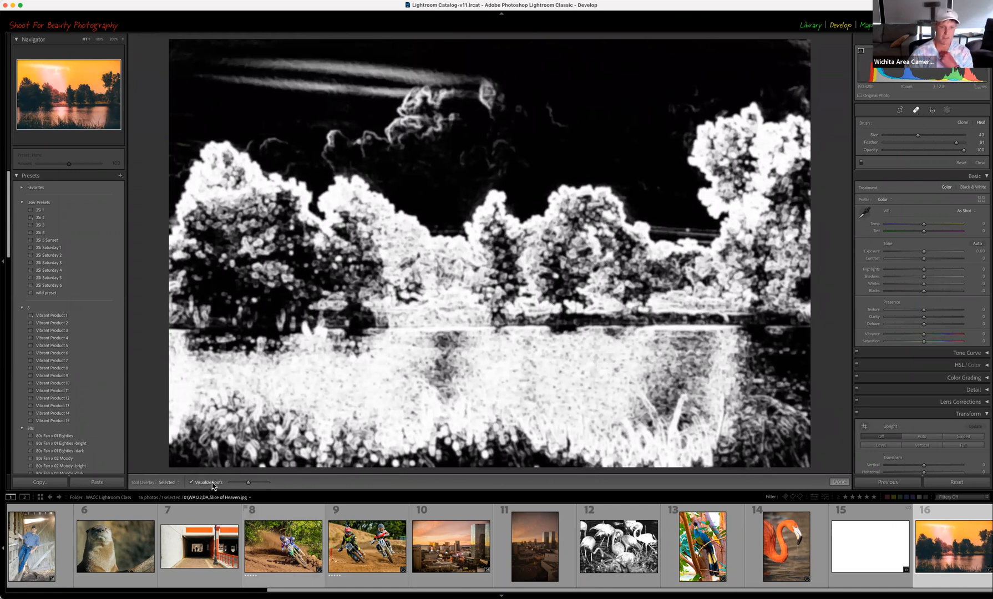
pyautogui.click(191, 482)
pyautogui.click(191, 482)
pyautogui.moveTo(249, 482)
pyautogui.mouseDown()
pyautogui.moveTo(269, 484)
pyautogui.moveTo(235, 485)
pyautogui.mouseUp()
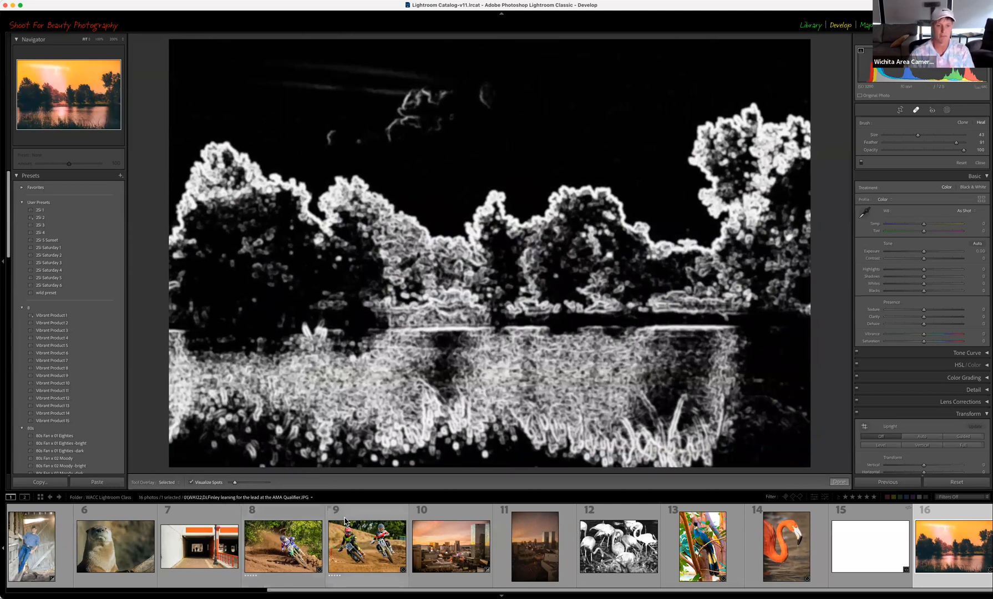
pyautogui.moveTo(234, 484); pyautogui.dragTo(269, 482)
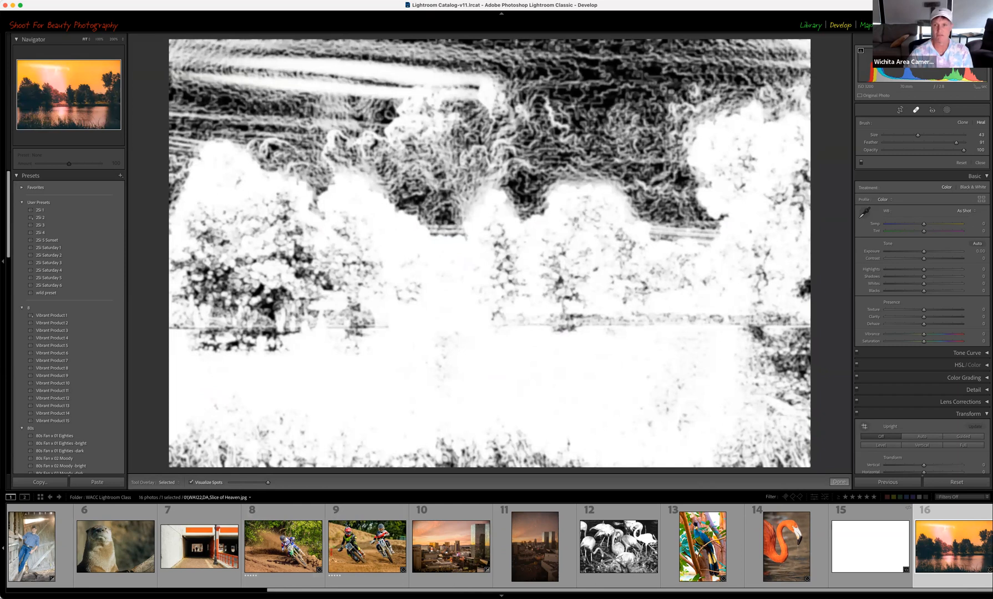
pyautogui.click(916, 112)
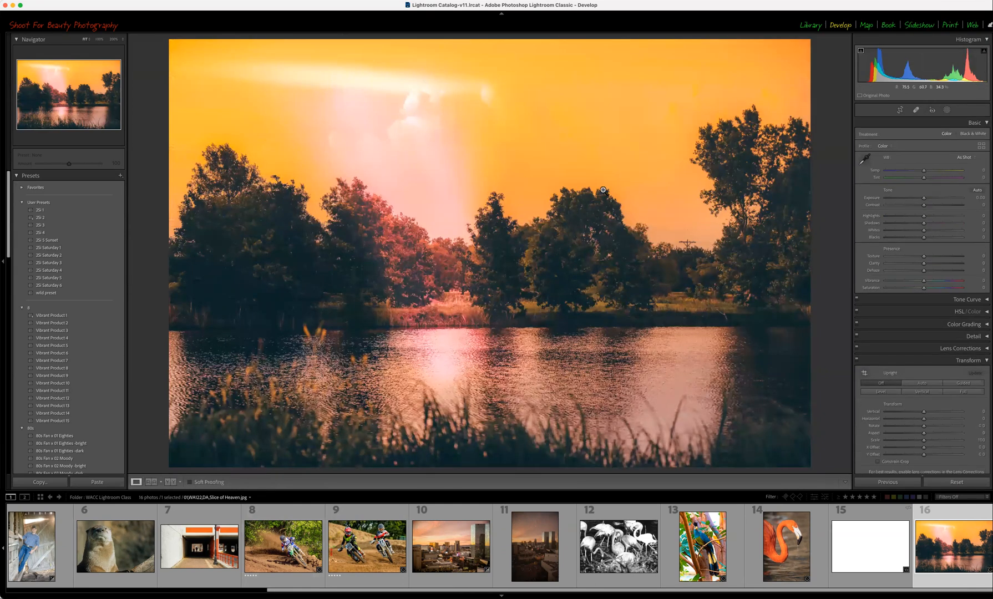
# - Open the Example 2.jpg cityscape, zero its Highlights, Shadows, Whites, Blacks and Exposure, and reset all remaining Develop adjustments
pyautogui.click(451, 546)
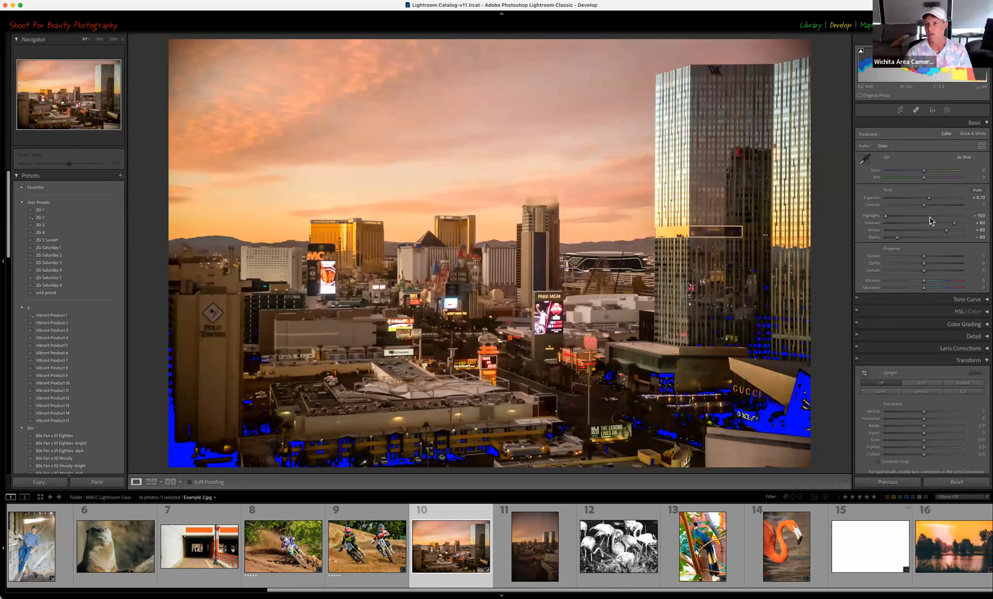
pyautogui.doubleClick(872, 217)
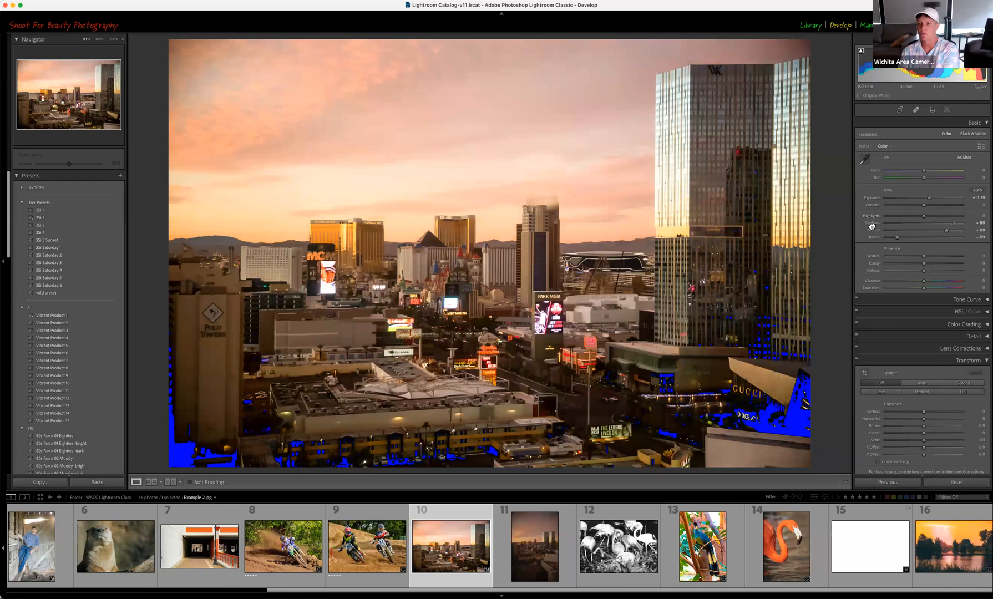
pyautogui.doubleClick(872, 223)
pyautogui.doubleClick(873, 230)
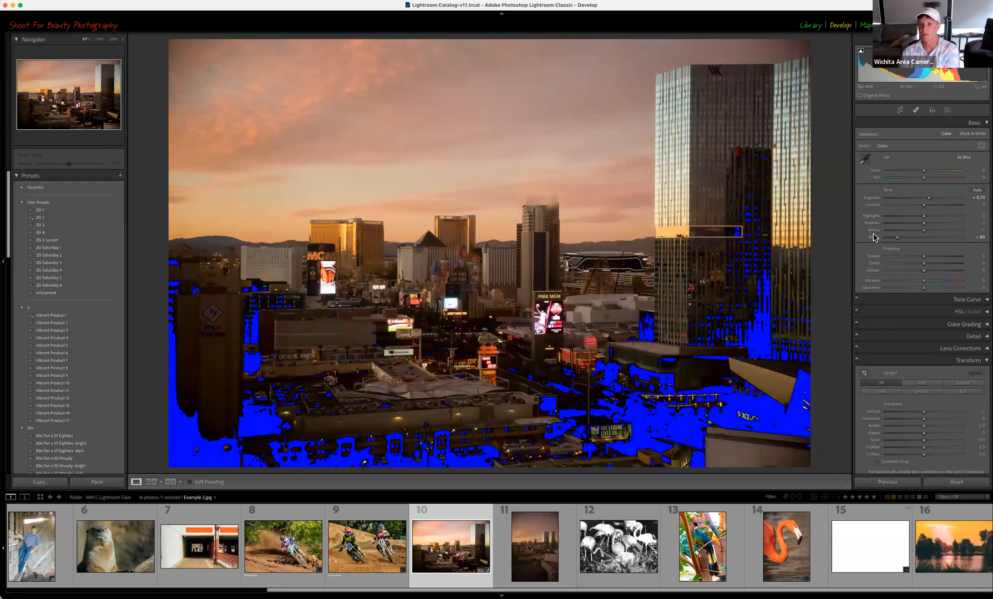
pyautogui.doubleClick(874, 238)
pyautogui.doubleClick(871, 198)
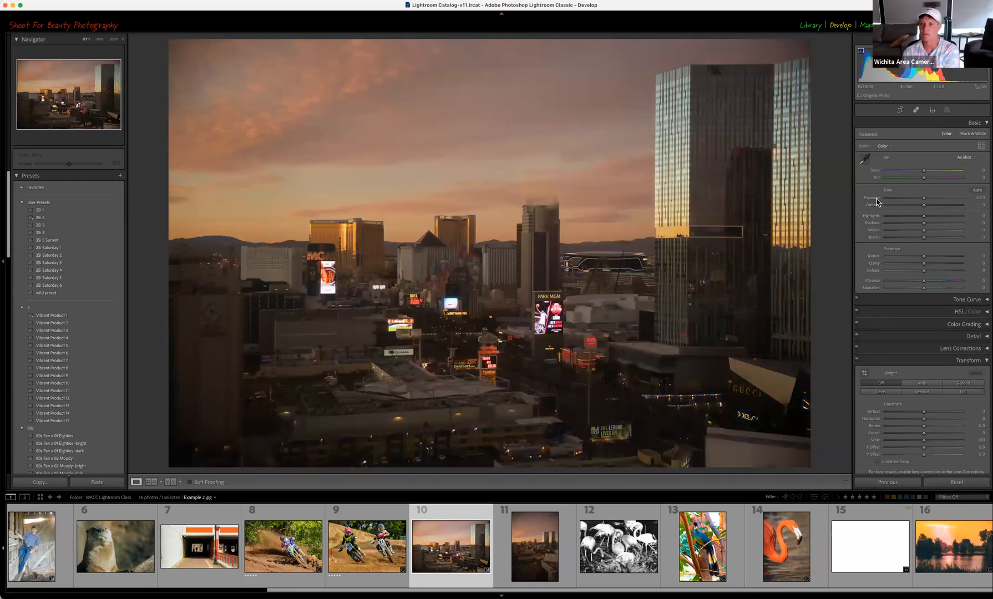
pyautogui.click(955, 483)
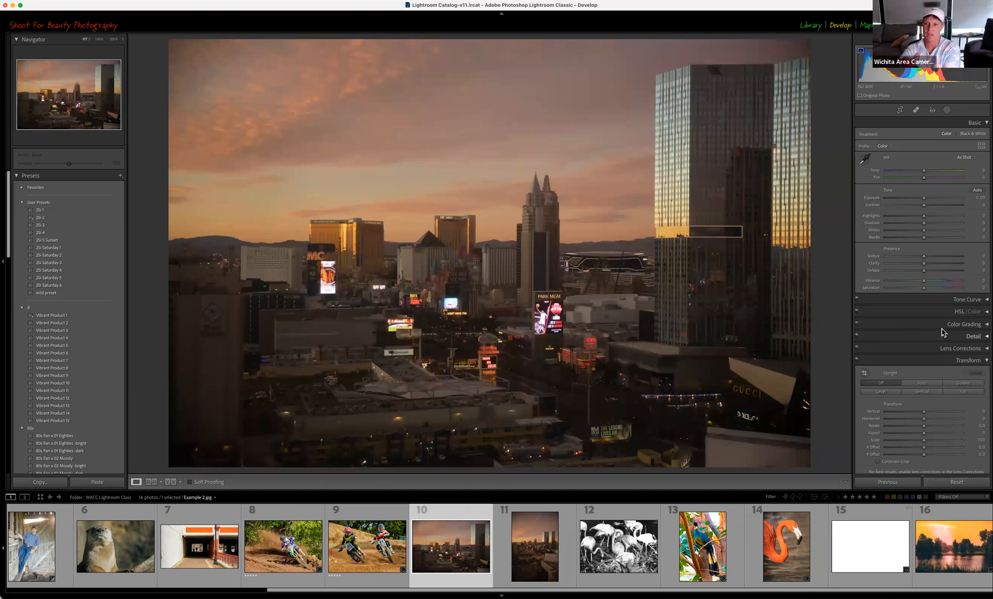
# - Set the cityscape's Shadows to +32, auto-set Whites to -29 and Blacks to -5, and set Highlights to -4 and Exposure to +0.10
pyautogui.click(986, 300)
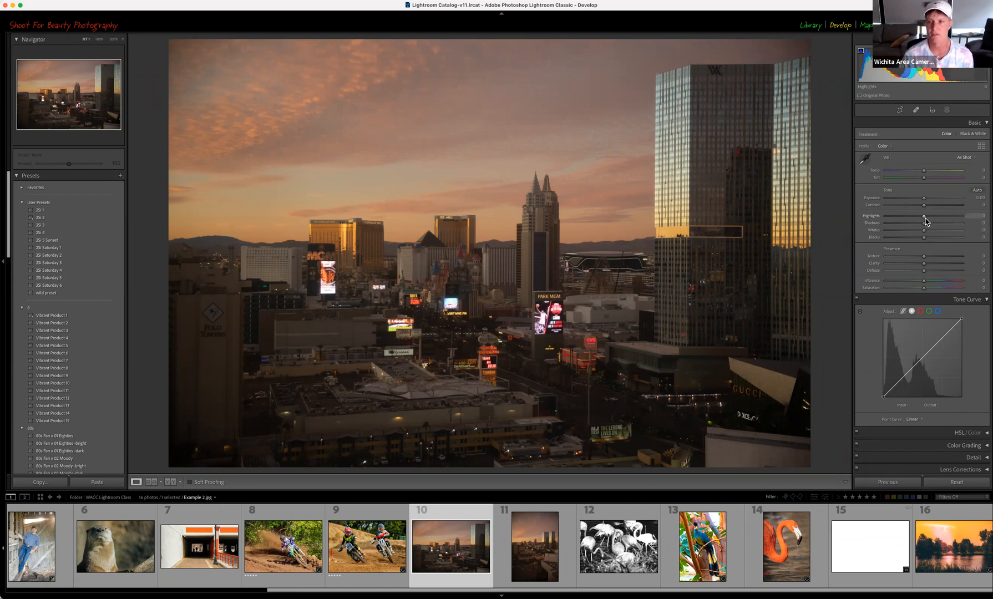
pyautogui.moveTo(924, 224); pyautogui.dragTo(955, 227)
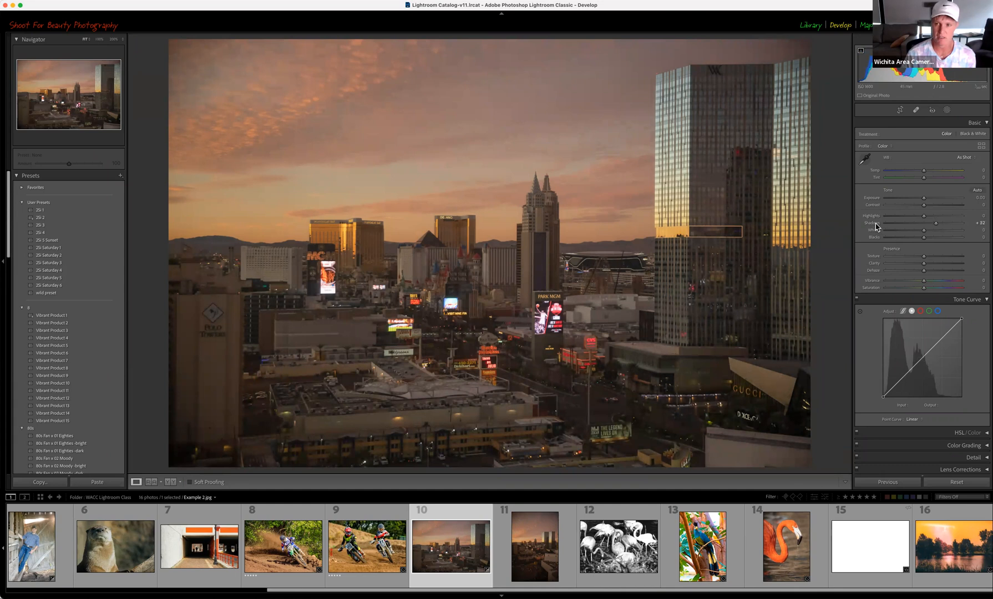
pyautogui.keyDown('shift'); pyautogui.doubleClick(874, 231); pyautogui.keyUp('shift')
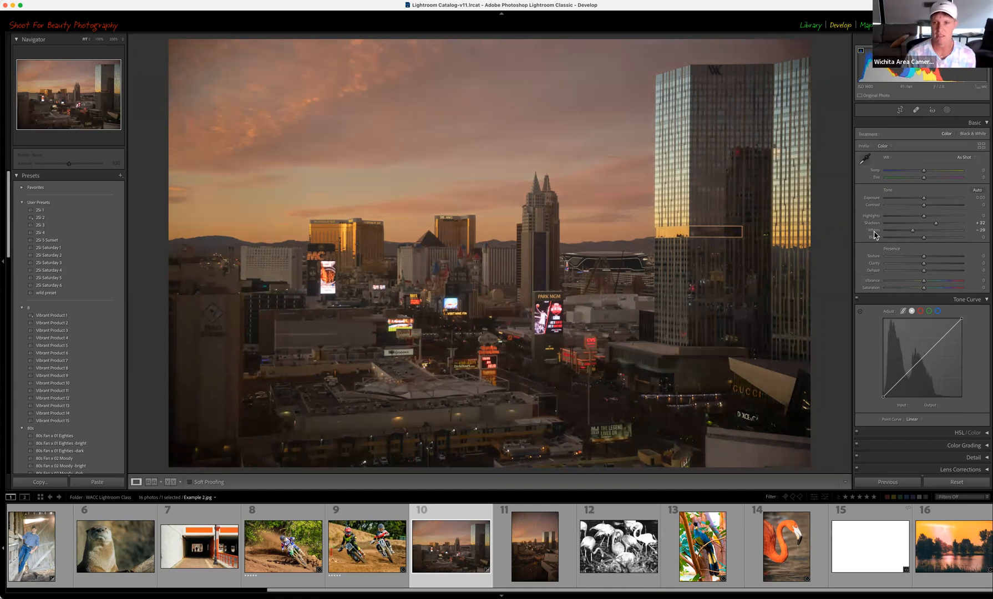
pyautogui.keyDown('shift'); pyautogui.doubleClick(875, 238); pyautogui.keyUp('shift')
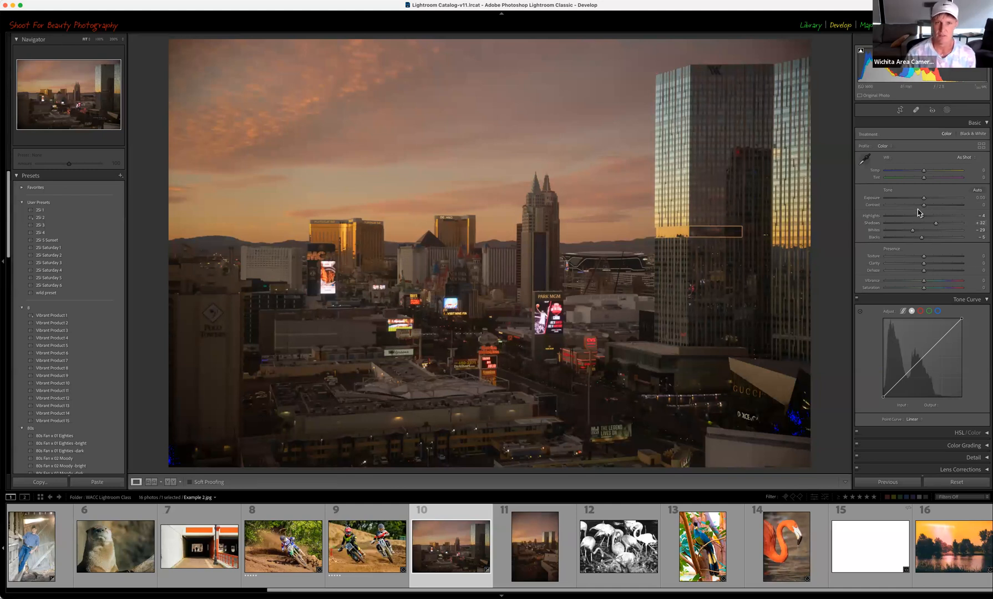
pyautogui.moveTo(923, 200); pyautogui.dragTo(924, 200)
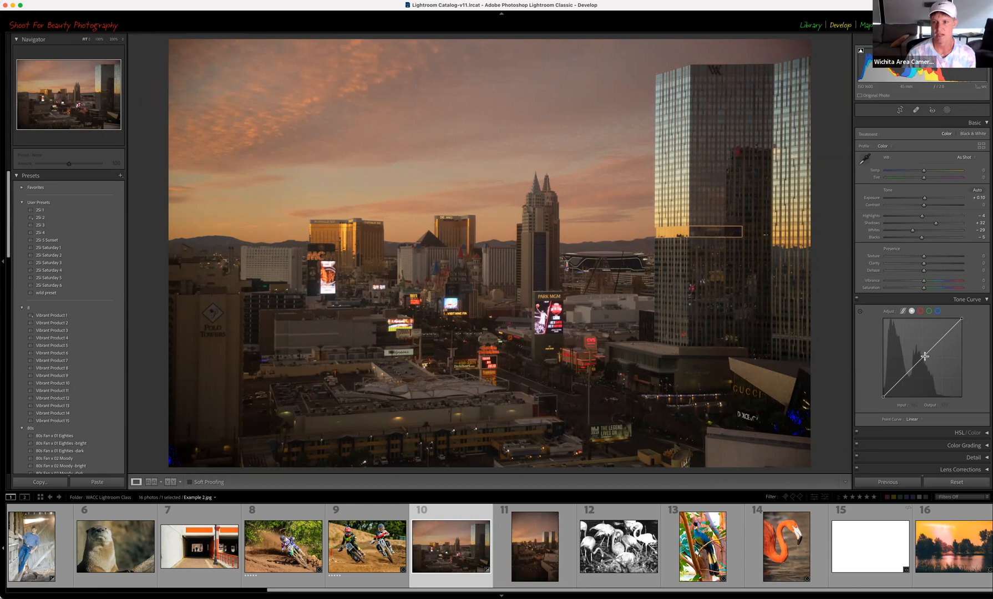
# - Try brightening the midtones by lifting the middle of the tone curve to an output of 170, and remove that point
pyautogui.moveTo(925, 360); pyautogui.dragTo(919, 344)
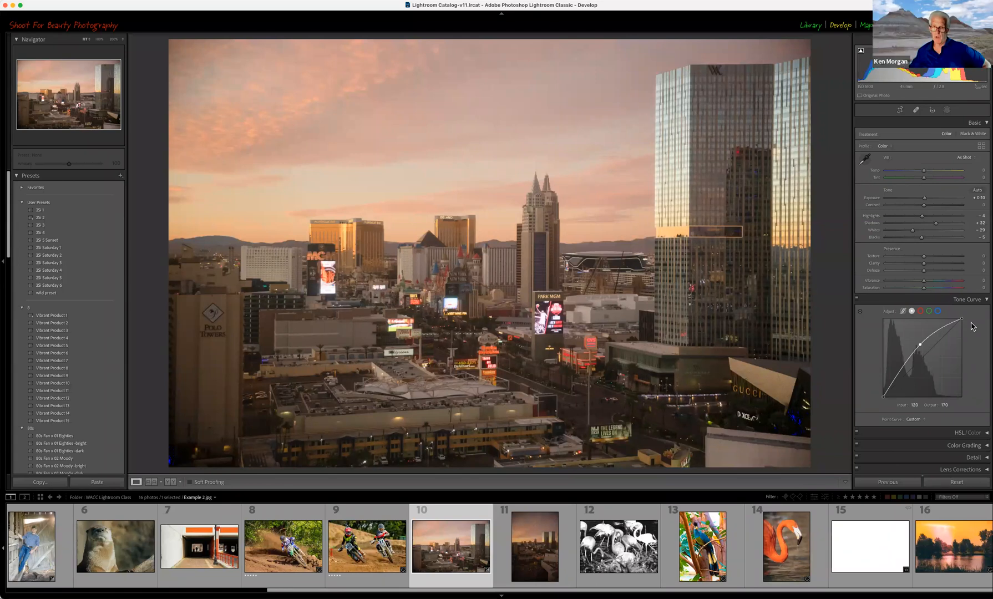
pyautogui.doubleClick(924, 353)
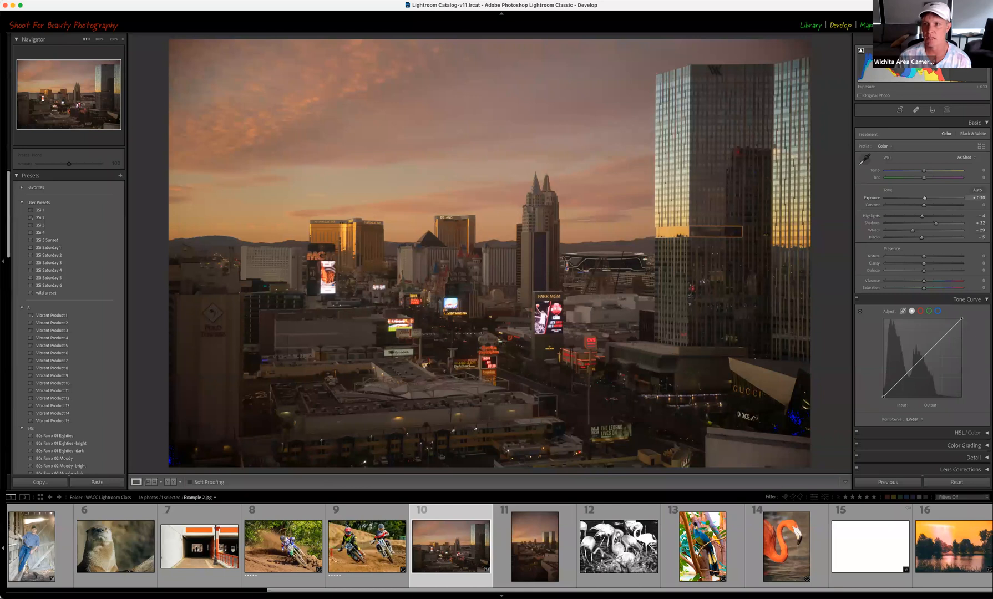
# - Refine the tone with Exposure +0.18, Shadows +36, Blacks +2, Highlights +8 and Whites -21
pyautogui.moveTo(925, 198)
pyautogui.mouseDown()
pyautogui.moveTo(934, 198)
pyautogui.moveTo(925, 198)
pyautogui.mouseUp()
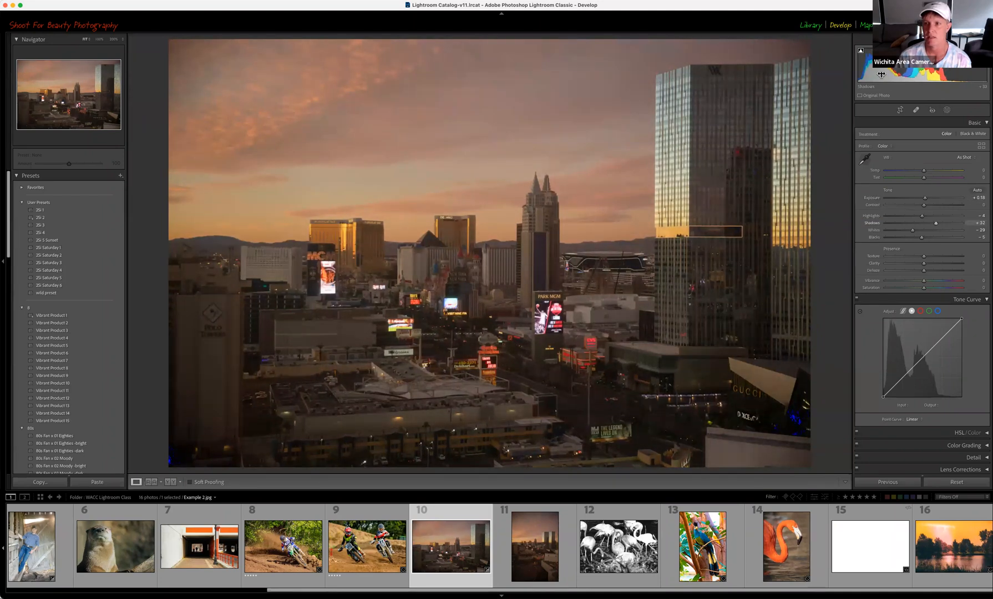
pyautogui.moveTo(938, 223)
pyautogui.mouseDown()
pyautogui.moveTo(957, 223)
pyautogui.moveTo(924, 237)
pyautogui.mouseUp()
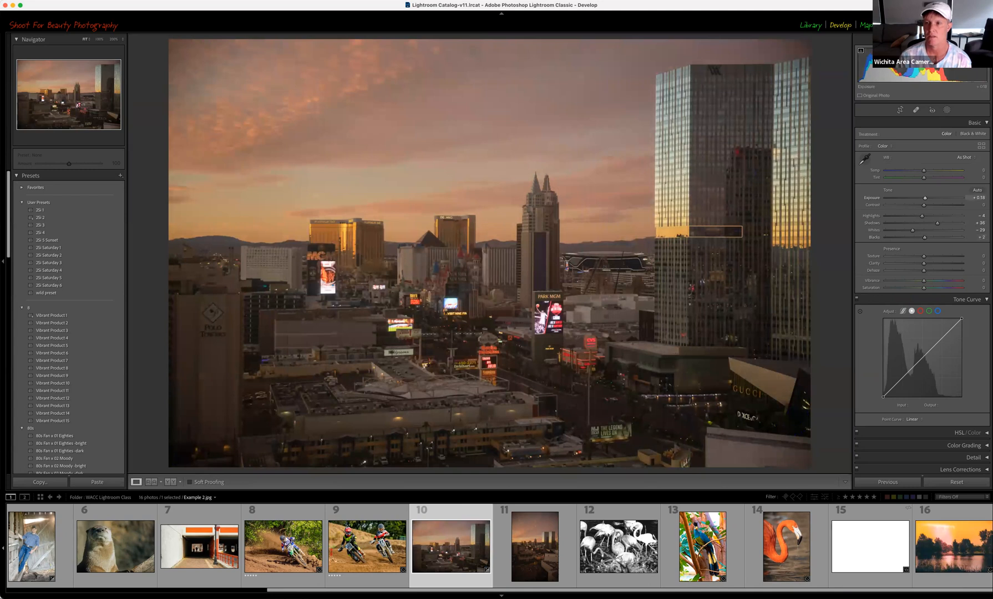
pyautogui.moveTo(923, 215)
pyautogui.mouseDown()
pyautogui.moveTo(935, 216)
pyautogui.moveTo(915, 230)
pyautogui.mouseUp()
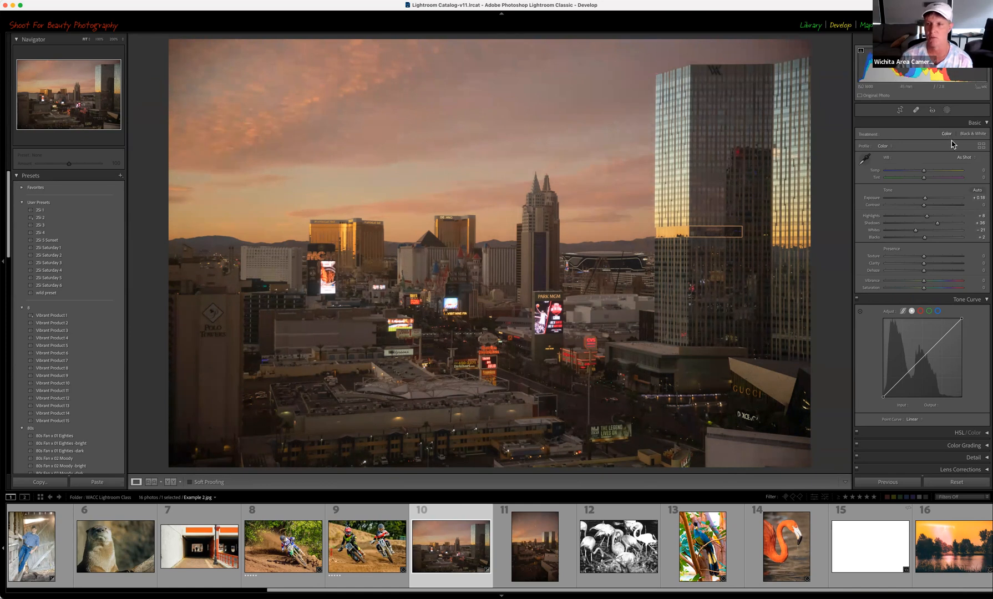
# - Compare raising Exposure to +1.40 with lifting the tone curve to an output of 154, resetting each adjustment
pyautogui.doubleClick(874, 198)
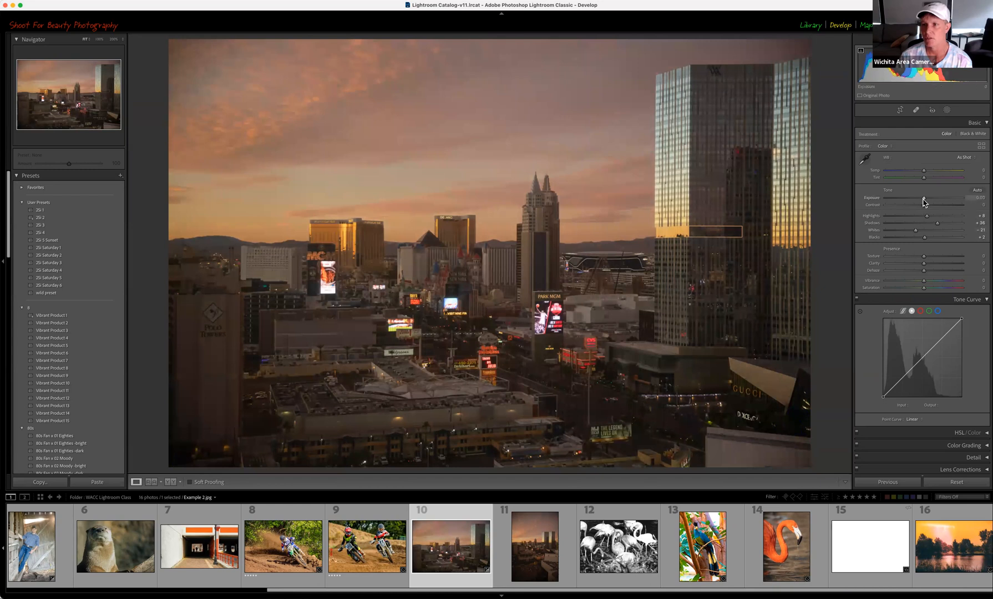
pyautogui.moveTo(924, 199); pyautogui.dragTo(936, 201)
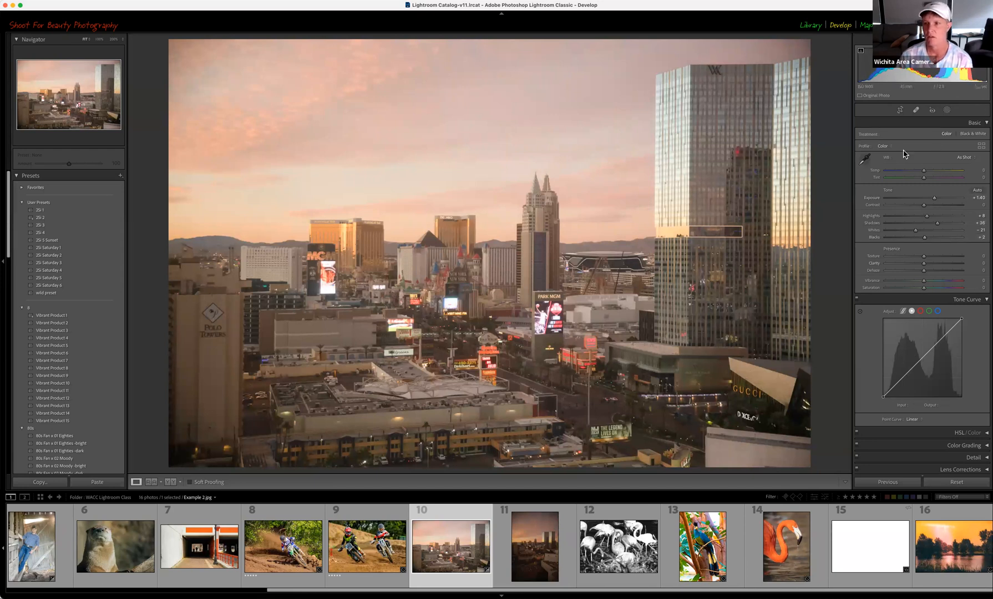
pyautogui.doubleClick(875, 199)
pyautogui.moveTo(925, 354)
pyautogui.mouseDown()
pyautogui.moveTo(927, 335)
pyautogui.moveTo(908, 342)
pyautogui.moveTo(909, 351)
pyautogui.mouseUp()
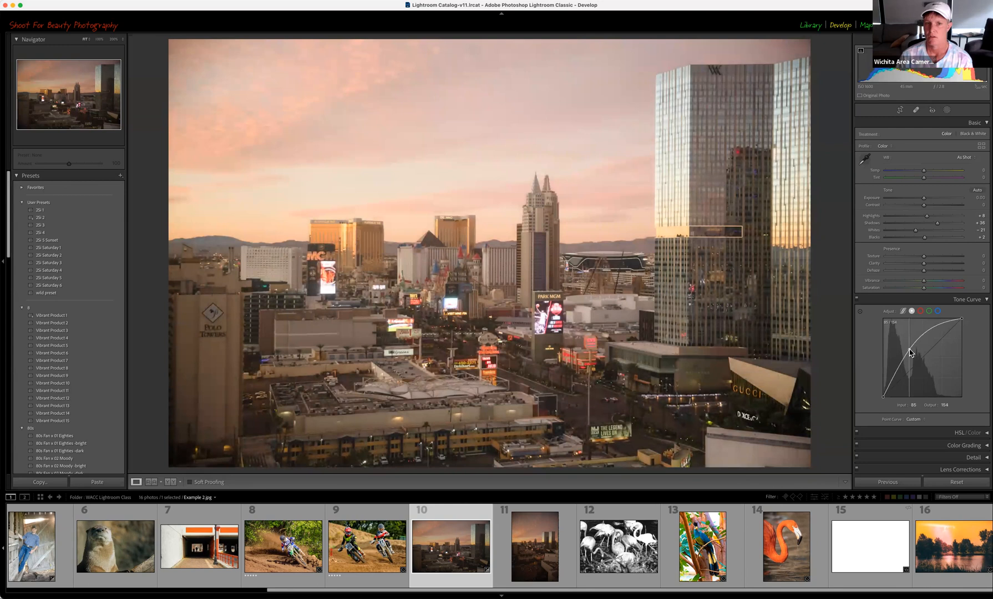
pyautogui.doubleClick(909, 352)
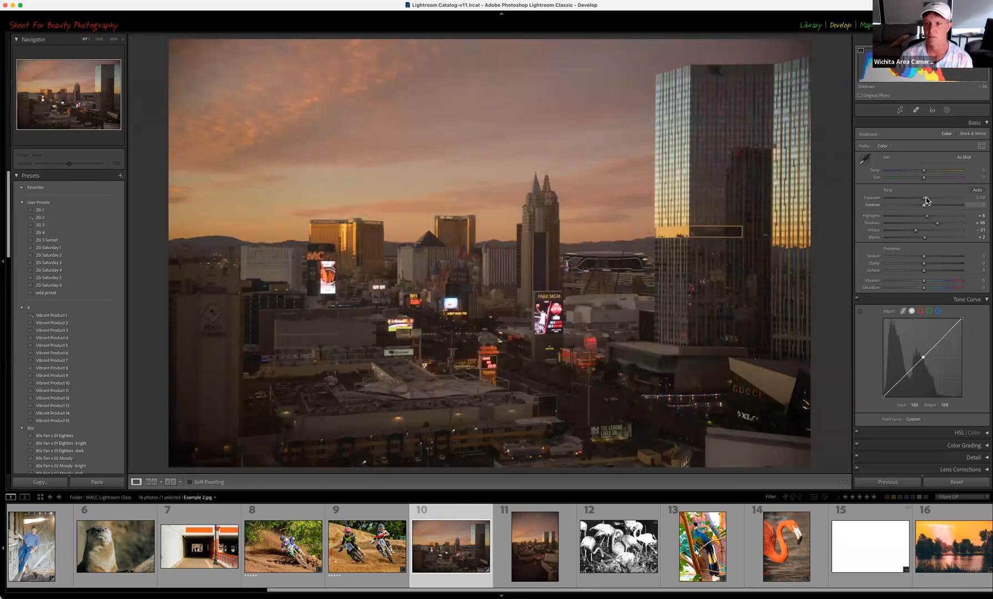
# - Try Exposure at +1.80, reset it to zero, and lift the tone curve's midpoint to input 127, output 207 instead
pyautogui.moveTo(926, 201); pyautogui.dragTo(938, 201)
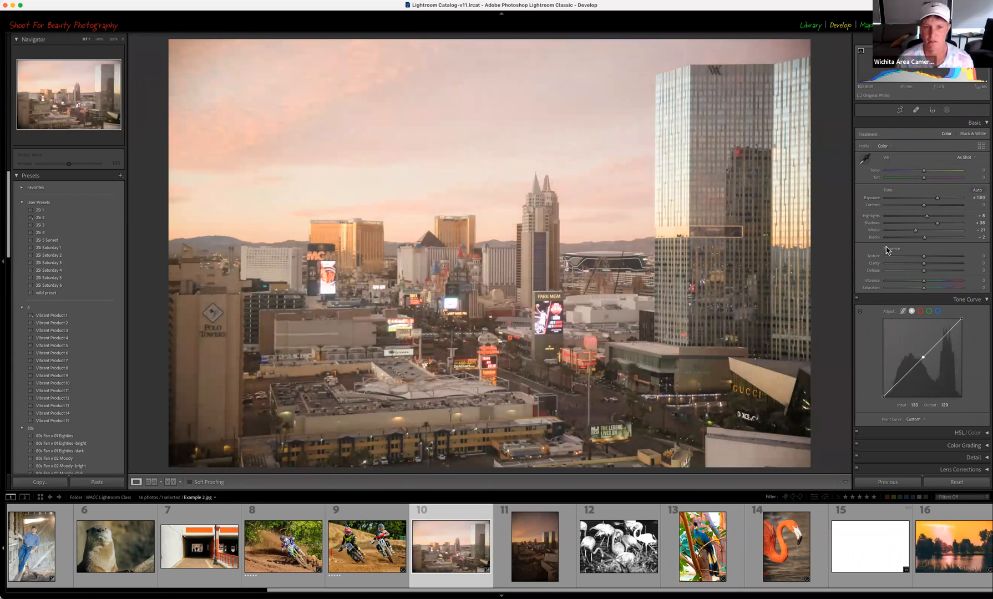
pyautogui.doubleClick(875, 199)
pyautogui.moveTo(924, 358); pyautogui.dragTo(922, 334)
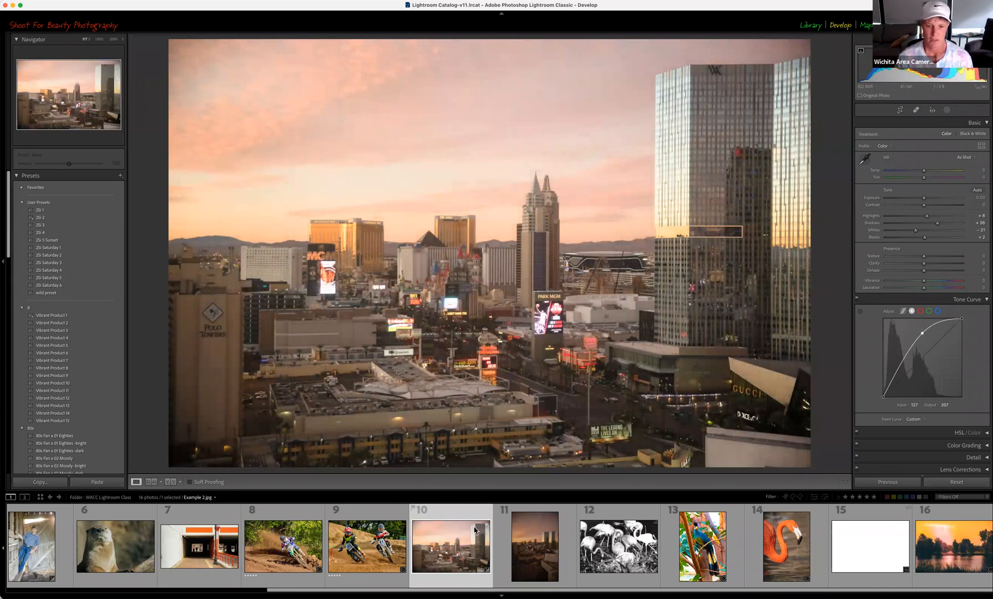
# - Create a virtual copy of the Example 2.jpg cityscape and reset all Develop adjustments on the copy
pyautogui.rightClick(443, 564)
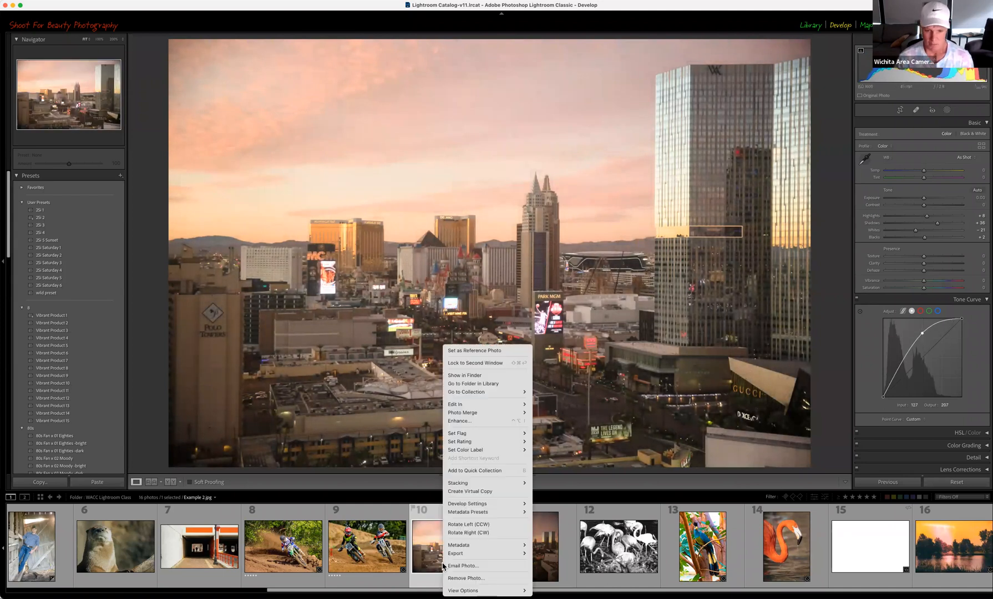
pyautogui.click(480, 491)
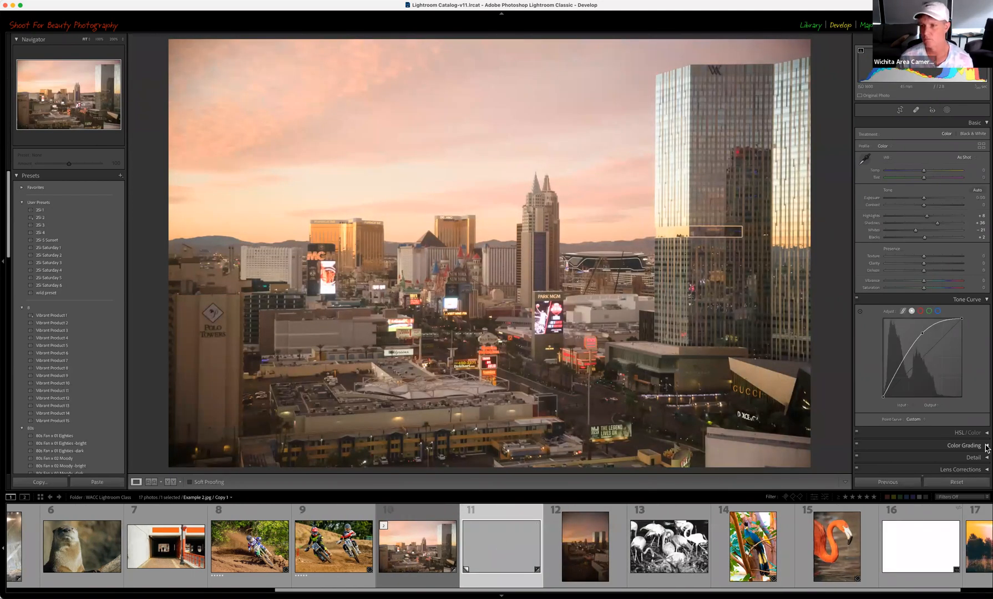
pyautogui.click(968, 487)
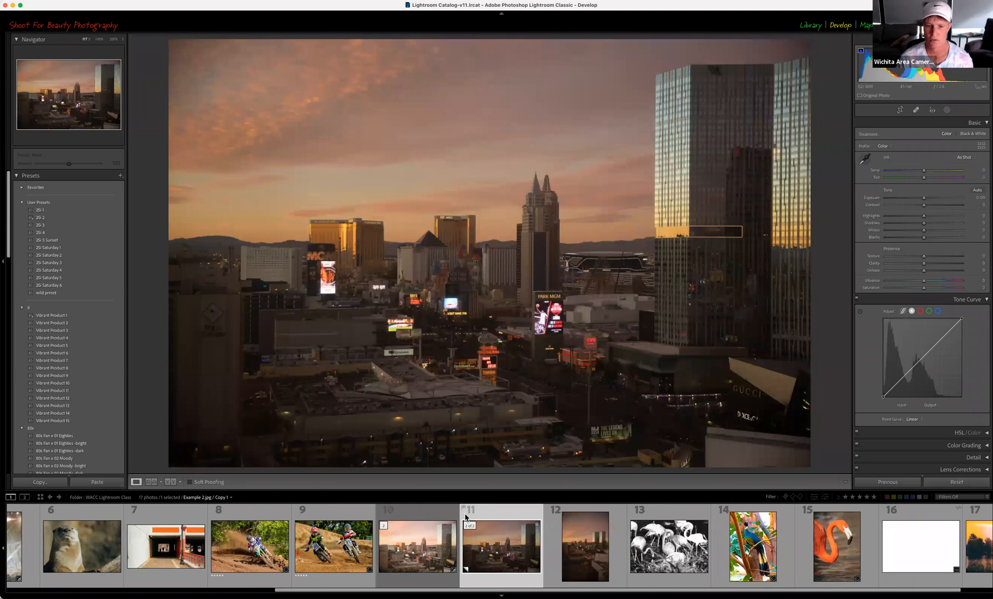
# - Select the original Example 2.jpg and reset its point tone curve to linear
pyautogui.click(438, 544)
pyautogui.moveTo(923, 356); pyautogui.dragTo(919, 362)
pyautogui.doubleClick(925, 354)
pyautogui.doubleClick(919, 361)
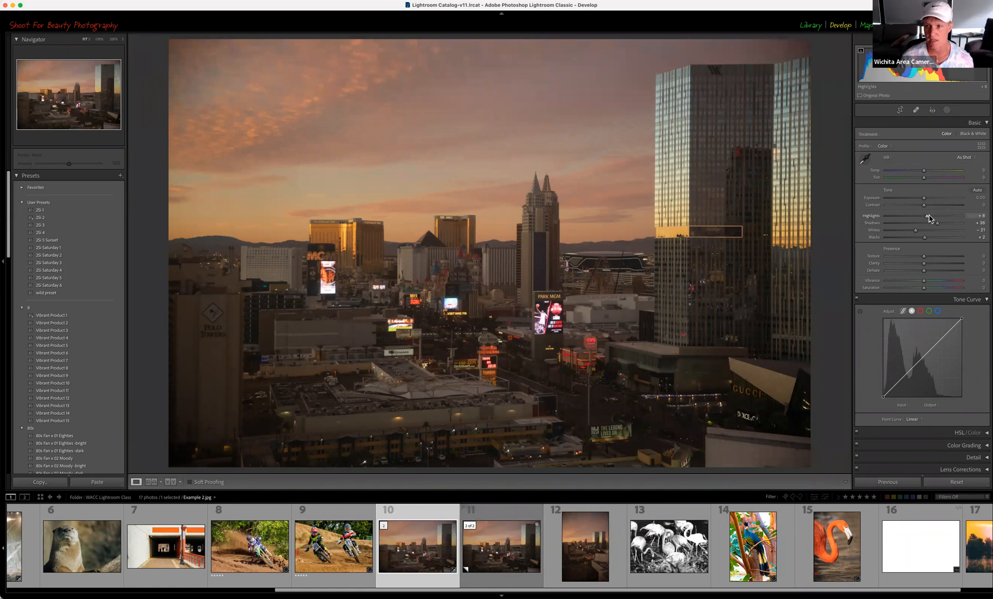
# - Select the original Example 2.jpg with its virtual copy and synchronize the original's Basic, Tone Curve and other preselected Develop settings to the copy
pyautogui.keyDown('super'); pyautogui.click(501, 553); pyautogui.keyUp('super')
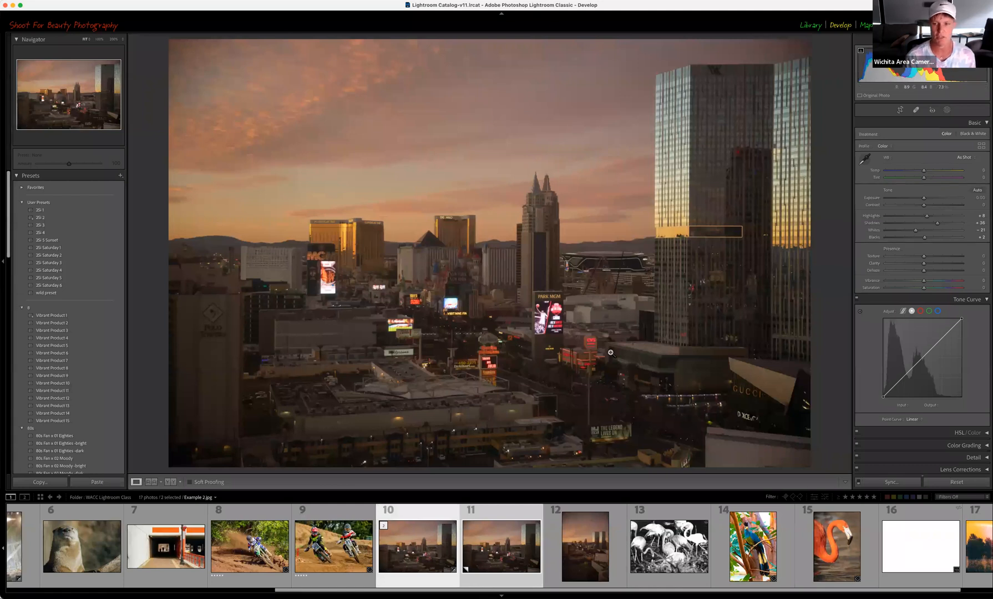
pyautogui.click(334, 546)
pyautogui.click(419, 521)
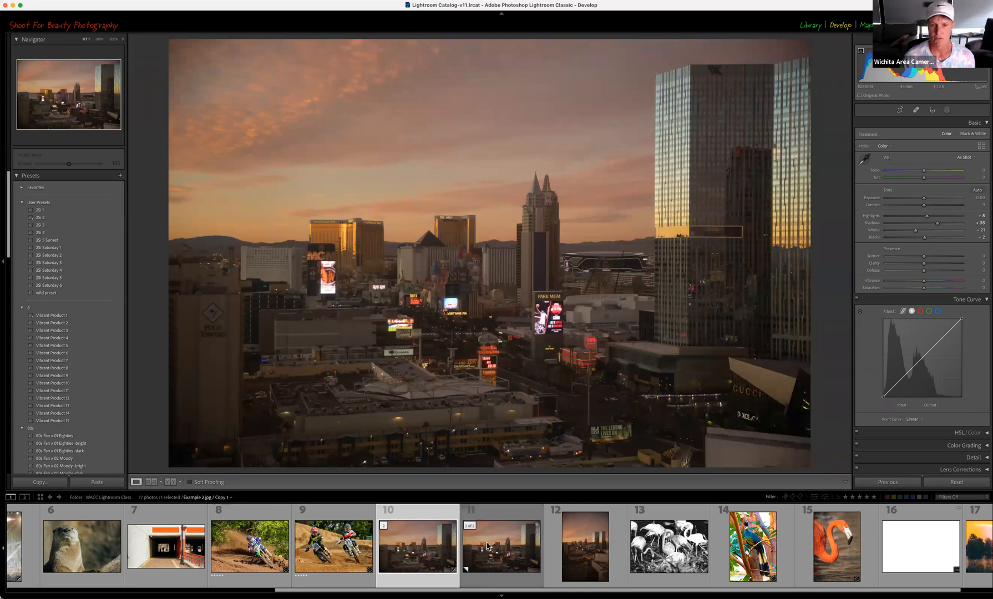
pyautogui.keyDown('shift'); pyautogui.click(511, 558); pyautogui.keyUp('shift')
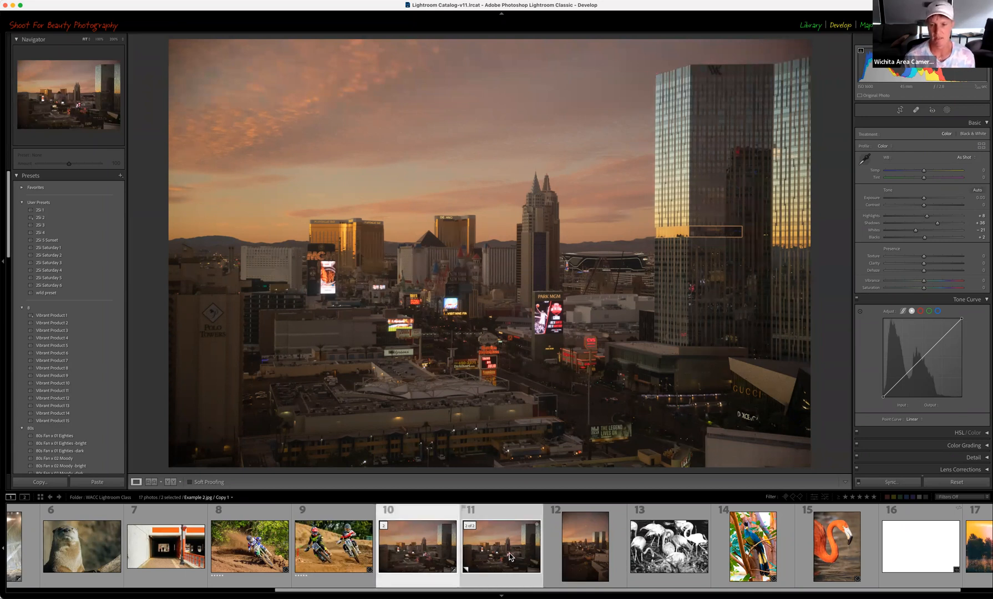
pyautogui.click(891, 482)
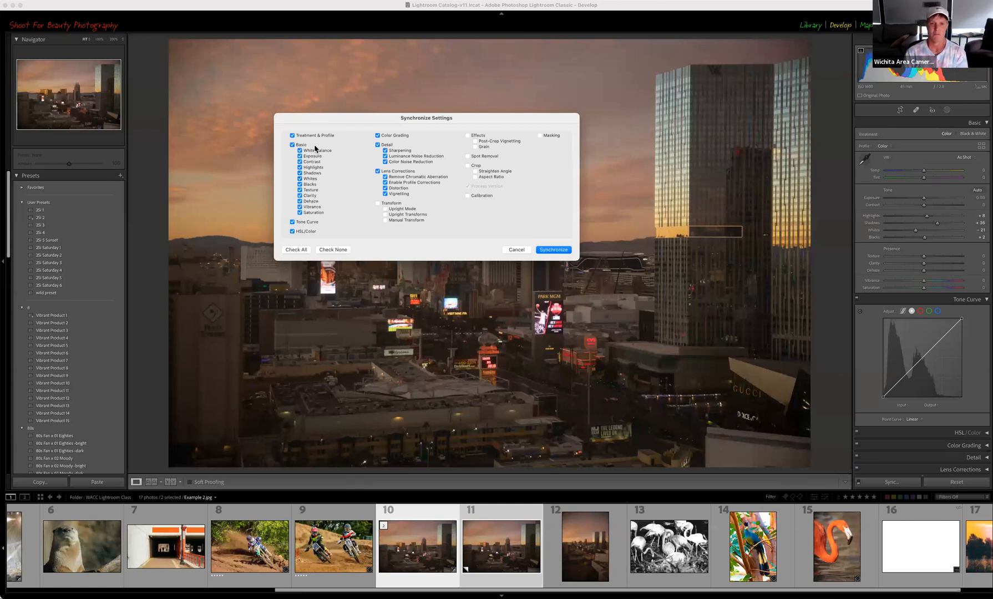
pyautogui.click(553, 250)
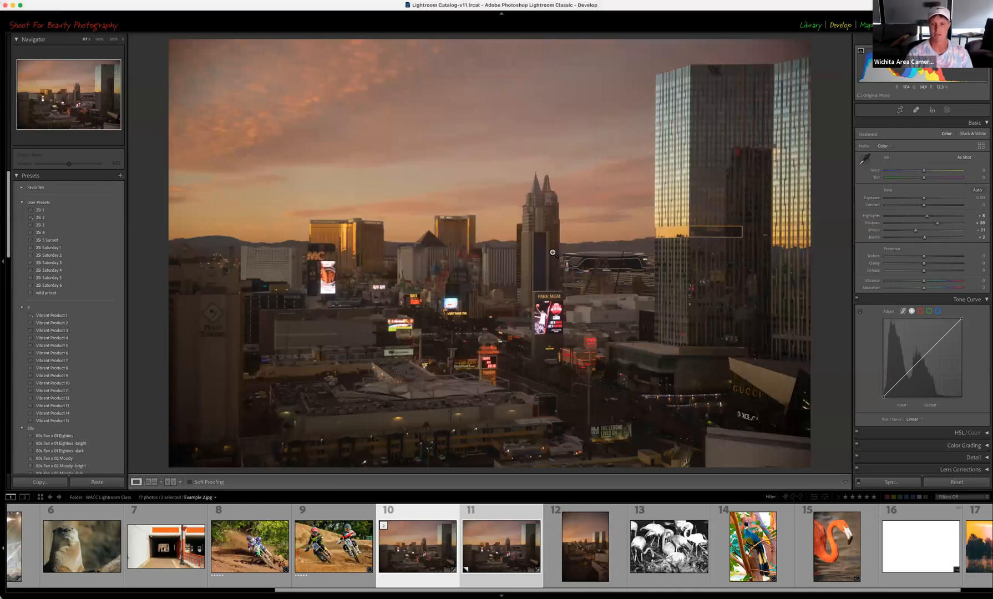
# - Select only the original cityscape and raise its Exposure to about +1.5
pyautogui.click(366, 554)
pyautogui.click(397, 562)
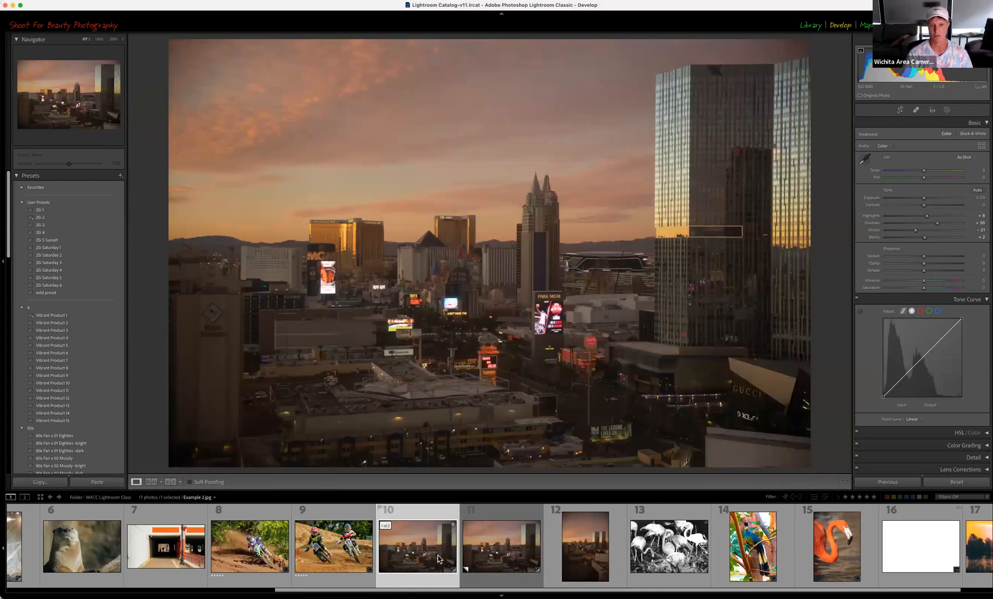
pyautogui.click(435, 557)
pyautogui.moveTo(924, 198); pyautogui.dragTo(936, 201)
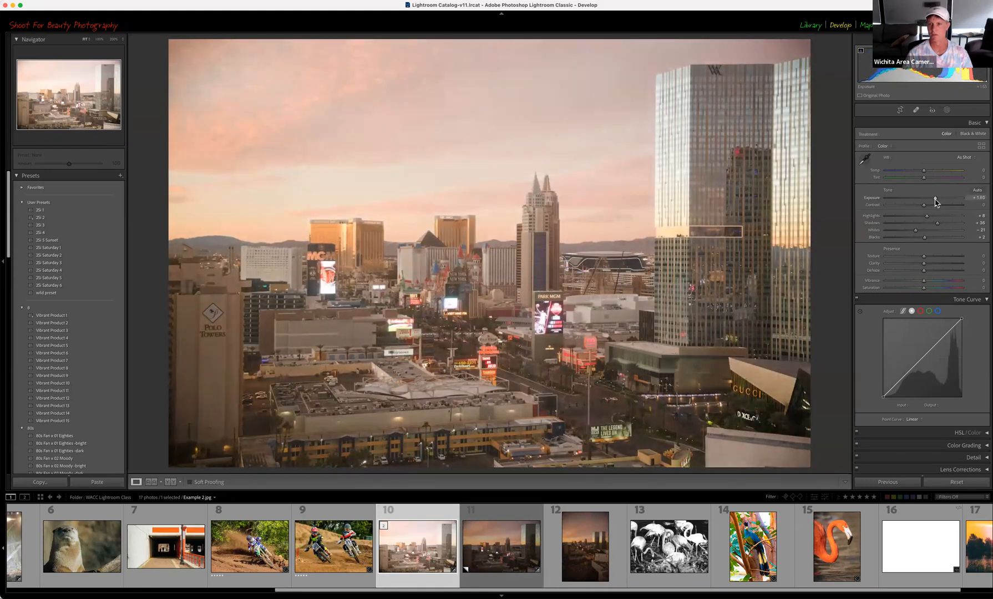
# - On the virtual copy, try lifting the point curve to about input 119, output 183, reset it, and try an S-shaped curve instead
pyautogui.click(532, 558)
pyautogui.moveTo(919, 357); pyautogui.dragTo(919, 342)
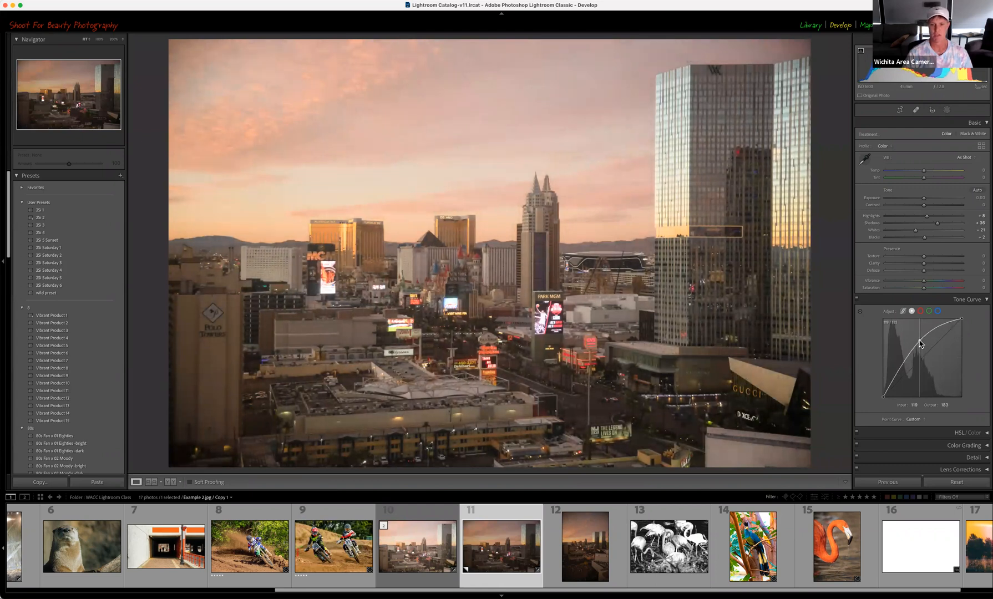
pyautogui.doubleClick(919, 343)
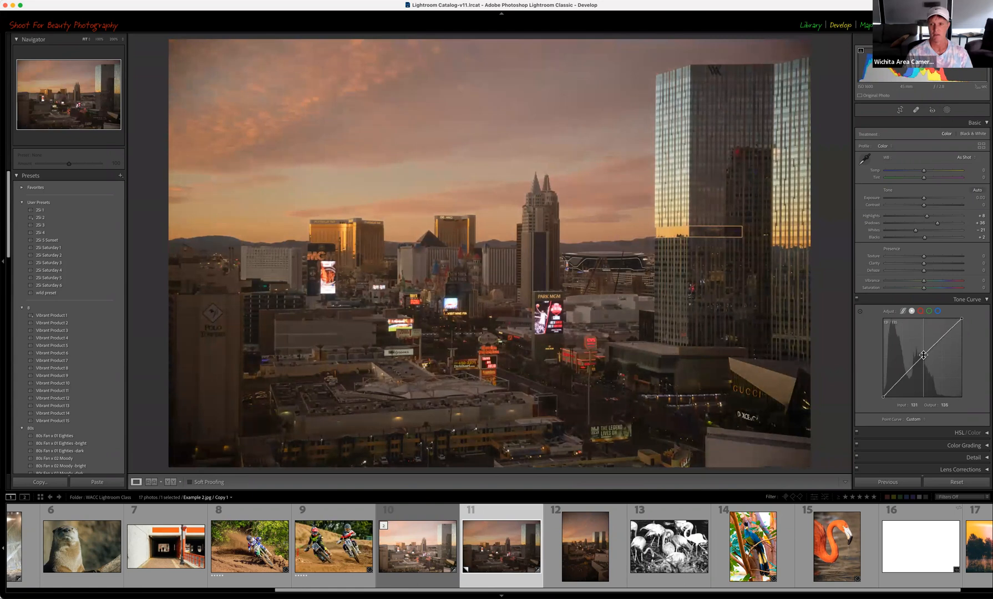
pyautogui.moveTo(962, 319)
pyautogui.mouseDown()
pyautogui.moveTo(947, 320)
pyautogui.moveTo(968, 321)
pyautogui.moveTo(982, 377)
pyautogui.moveTo(968, 315)
pyautogui.moveTo(938, 314)
pyautogui.moveTo(963, 318)
pyautogui.mouseUp()
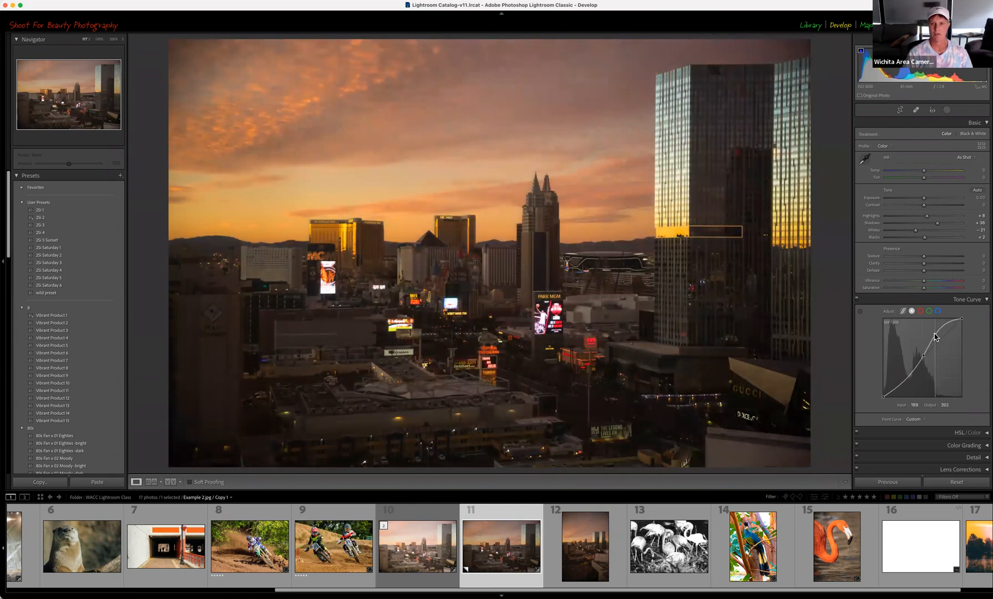
pyautogui.moveTo(924, 354)
pyautogui.mouseDown()
pyautogui.moveTo(921, 345)
pyautogui.moveTo(920, 353)
pyautogui.mouseUp()
# - Set the virtual copy's parametric curve to Lights +6 and Darks about +96, and compare it repeatedly with the original
pyautogui.click(904, 312)
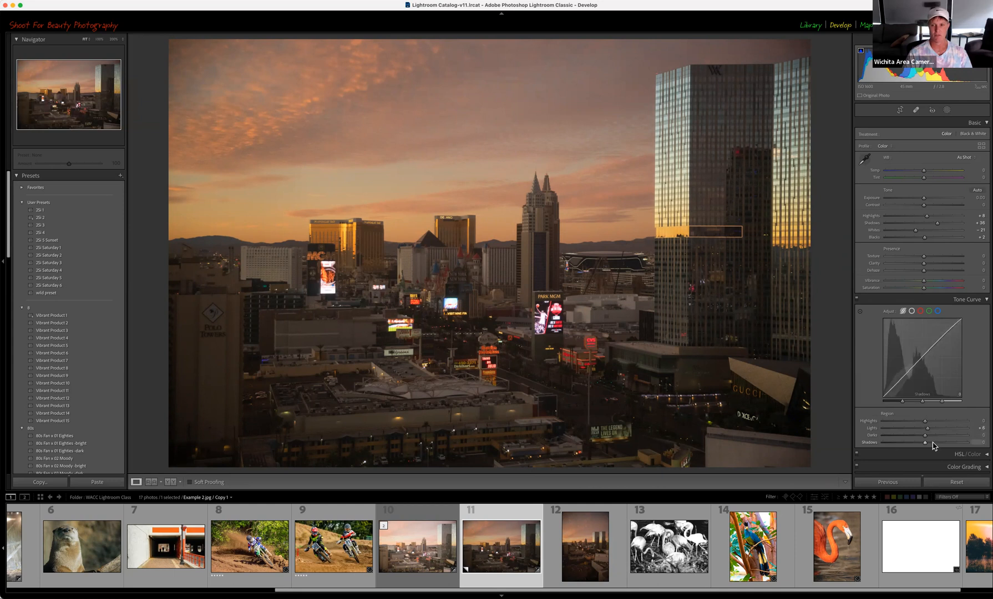
pyautogui.moveTo(917, 364); pyautogui.dragTo(918, 344)
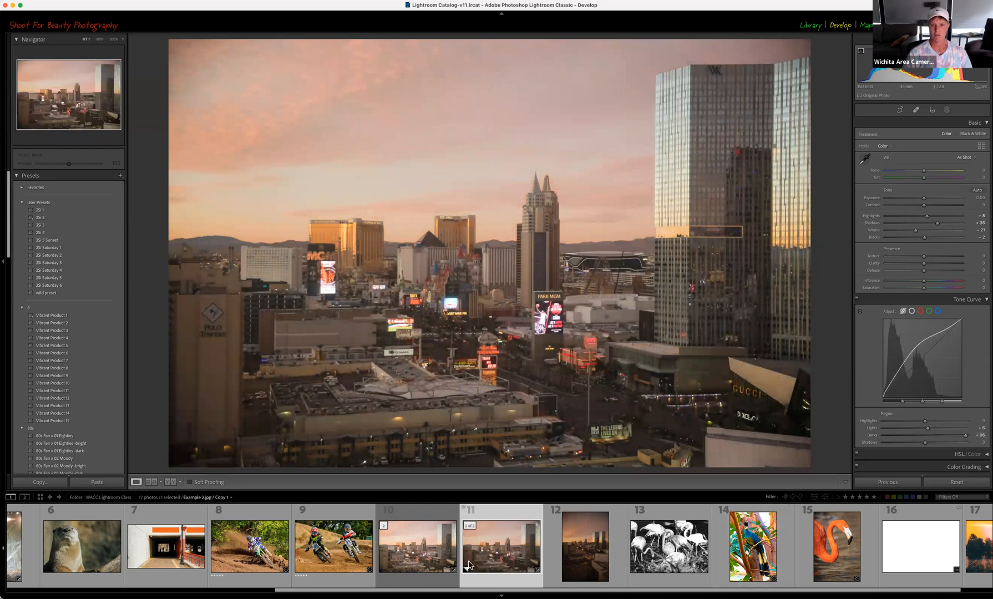
pyautogui.click(435, 561)
pyautogui.click(482, 558)
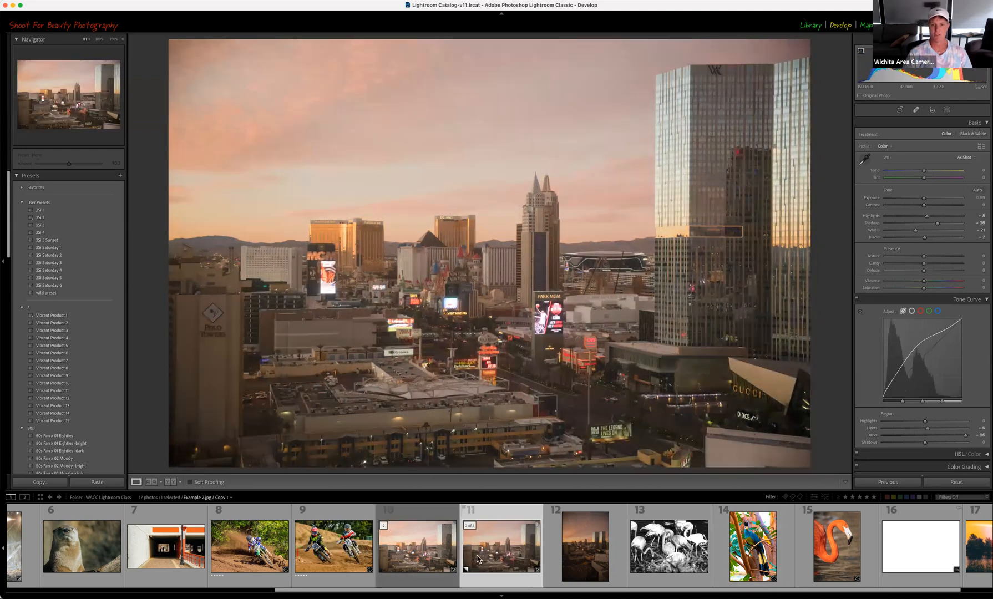
pyautogui.click(437, 559)
pyautogui.click(492, 557)
pyautogui.click(439, 556)
pyautogui.click(483, 553)
# - On the original, set Exposure to +0.50 and shape the parametric curve with Darks about +48, Lights +22 and wider region splits
pyautogui.click(438, 557)
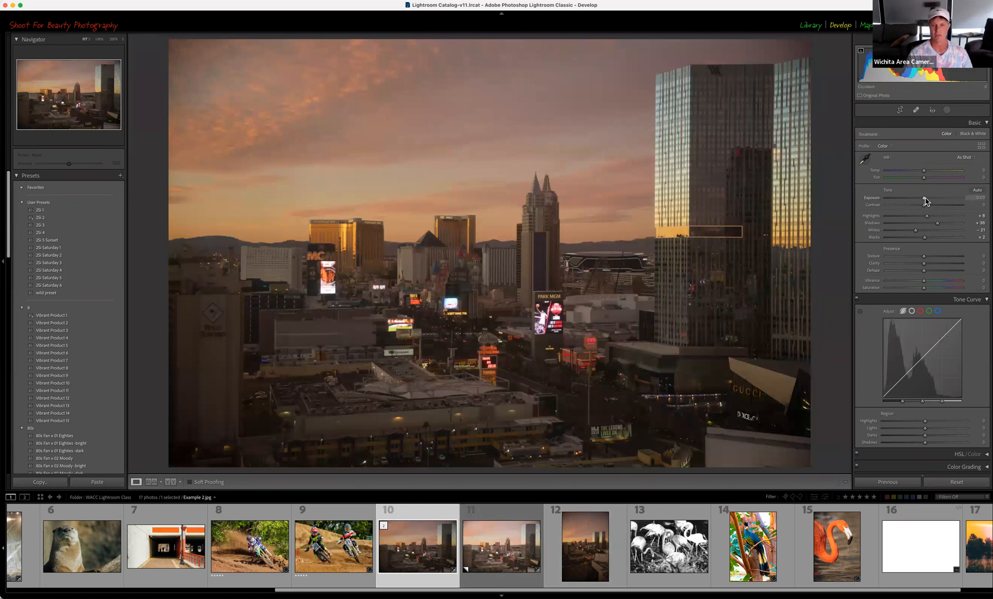
pyautogui.moveTo(924, 198); pyautogui.dragTo(928, 198)
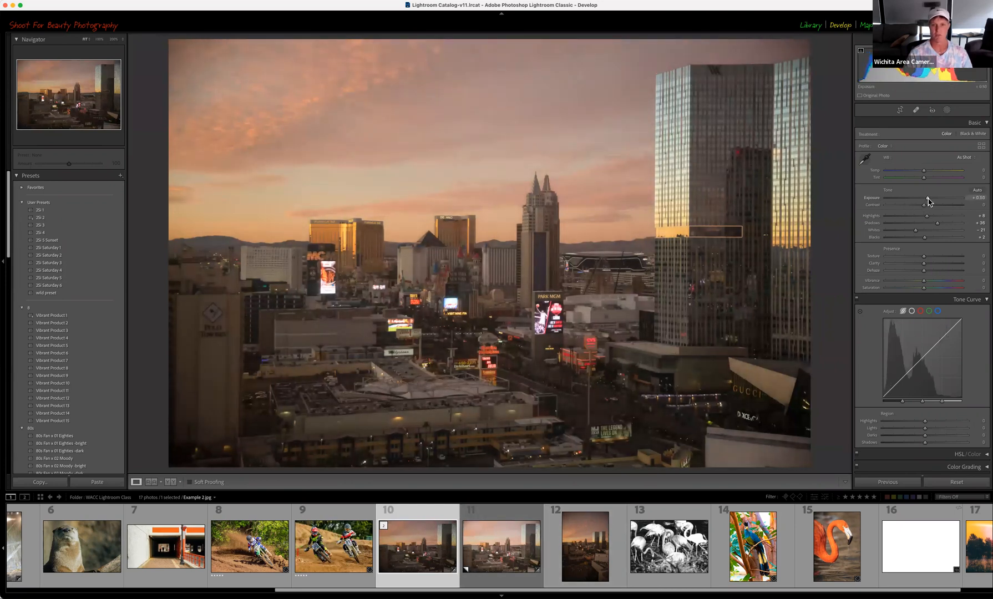
pyautogui.moveTo(919, 368); pyautogui.dragTo(919, 353)
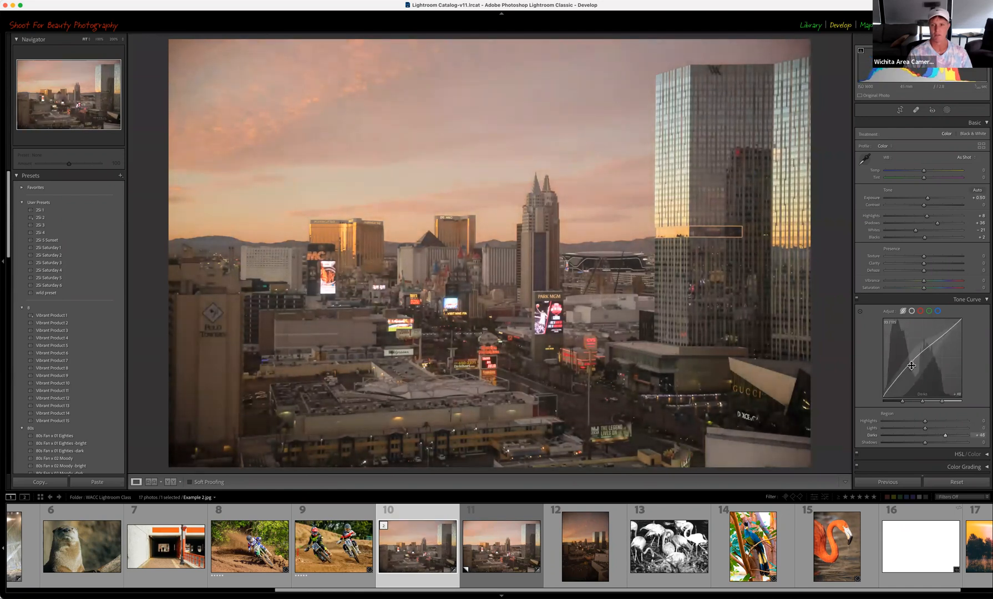
pyautogui.moveTo(902, 401); pyautogui.dragTo(953, 403)
pyautogui.moveTo(947, 333); pyautogui.dragTo(948, 325)
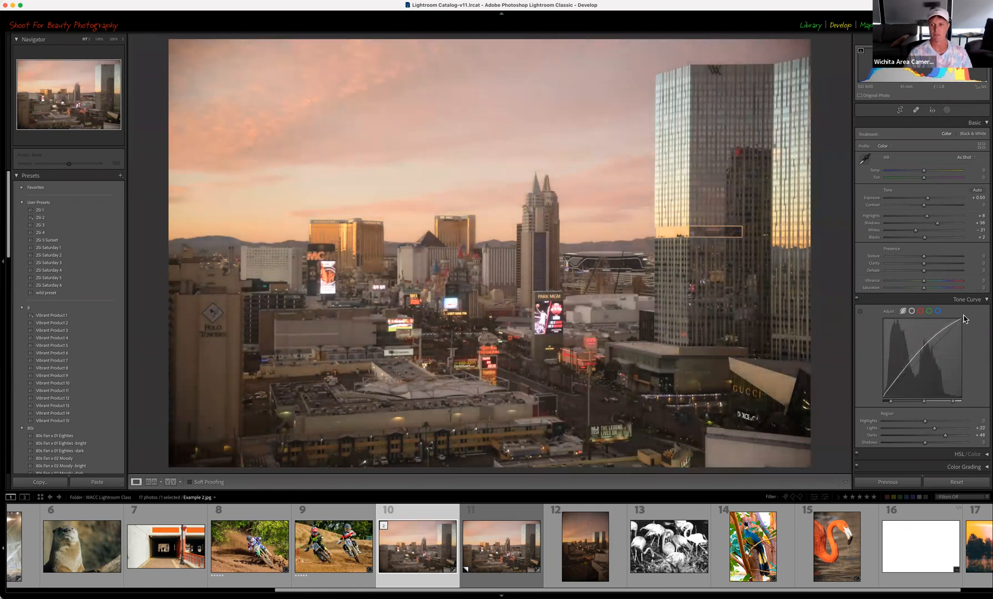
# - Shape the original's point curve with white output about 235, black input about 34, raised highlights and a shadow point at input 61, output 59
pyautogui.click(911, 311)
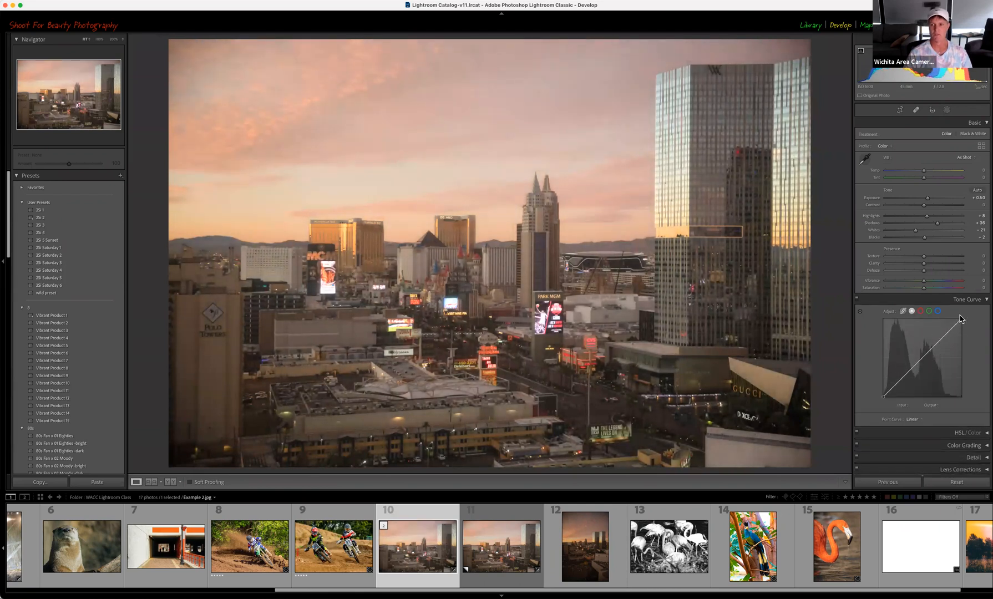
pyautogui.moveTo(962, 321); pyautogui.dragTo(964, 320)
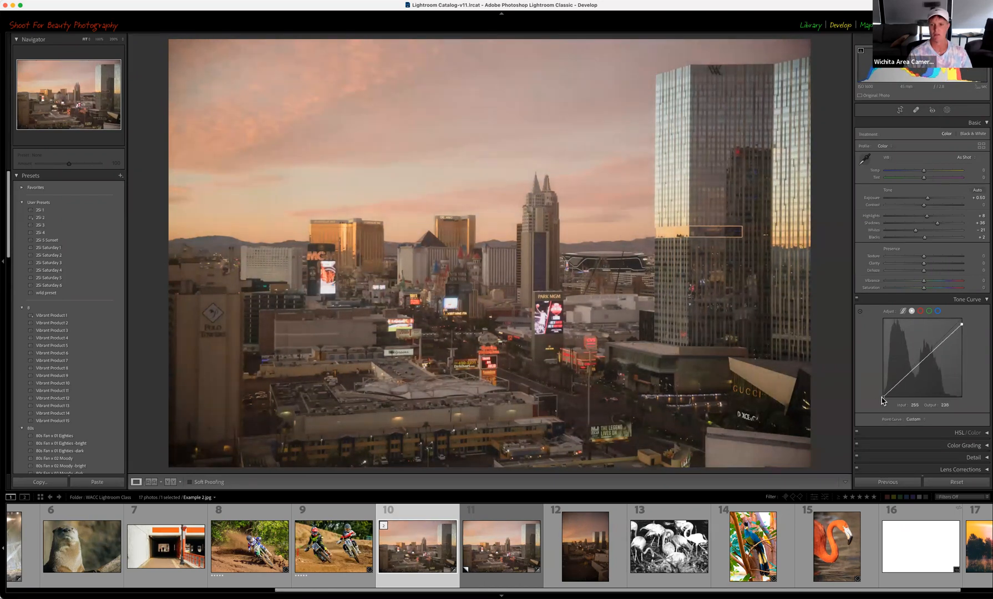
pyautogui.moveTo(884, 399); pyautogui.dragTo(892, 398)
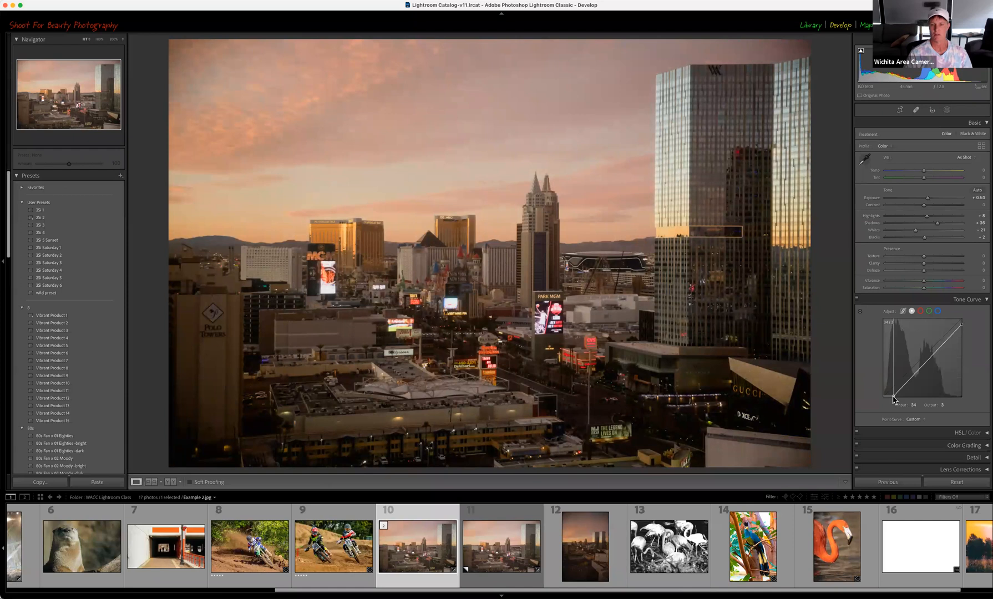
pyautogui.moveTo(922, 362); pyautogui.dragTo(936, 339)
pyautogui.moveTo(901, 385); pyautogui.dragTo(901, 383)
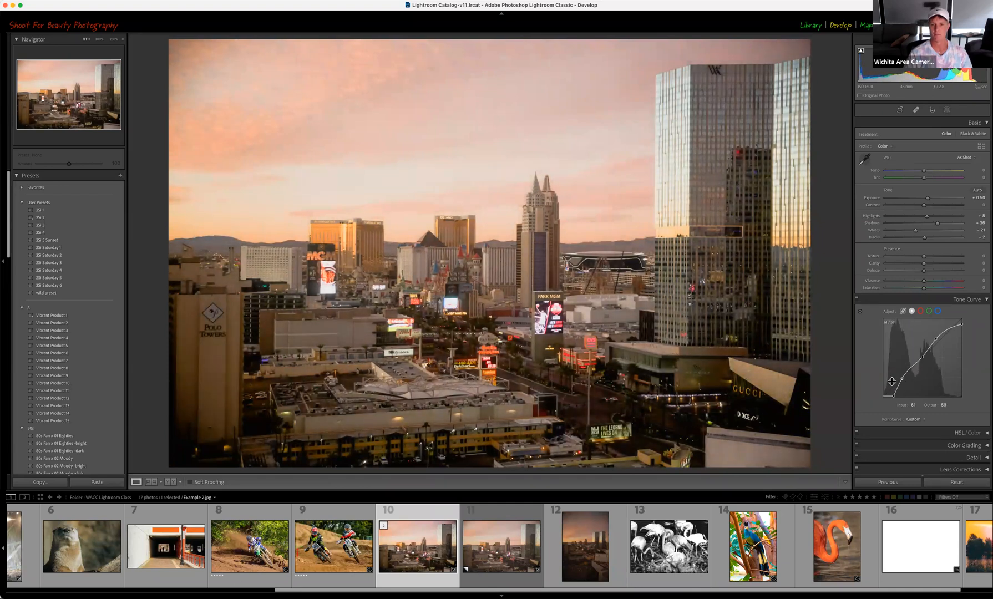
# - Select the virtual copy and reset the Darks region of its parametric curve to zero
pyautogui.click(519, 569)
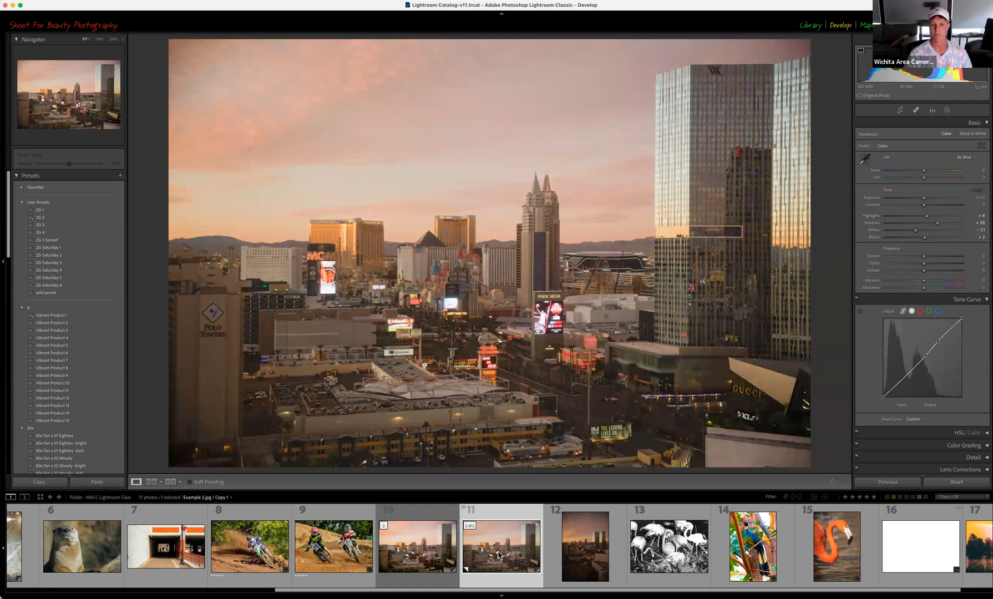
pyautogui.click(904, 312)
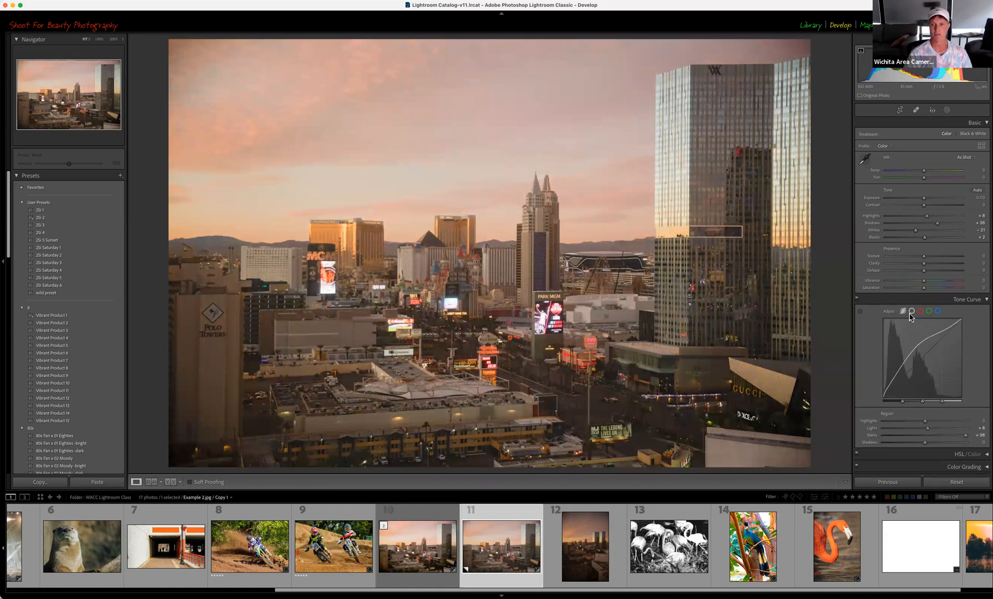
pyautogui.doubleClick(914, 364)
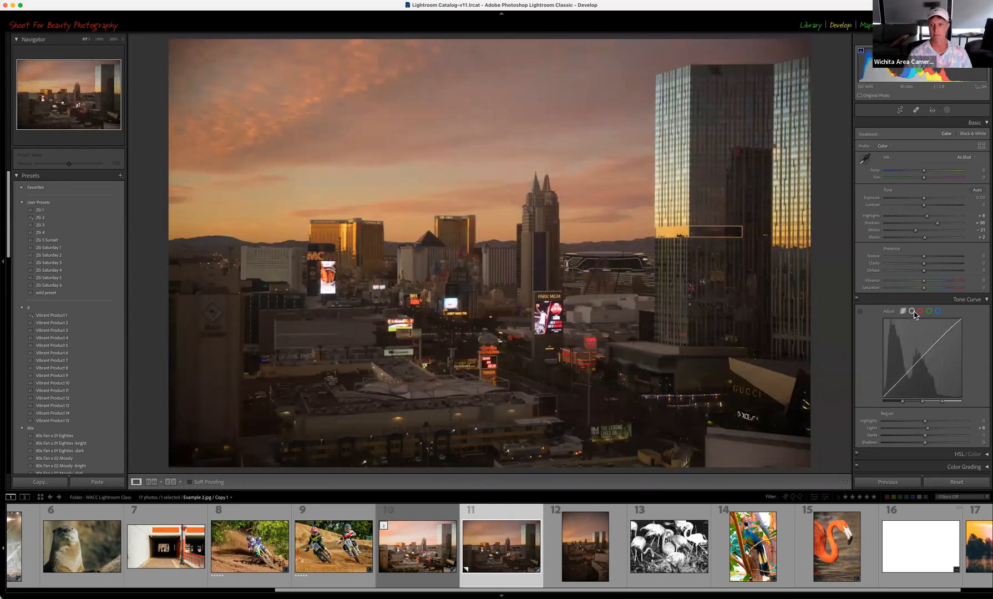
# - Bend the virtual copy's point curve, compare it with the original, and smooth it with a point at about input 158, output 161
pyautogui.click(912, 311)
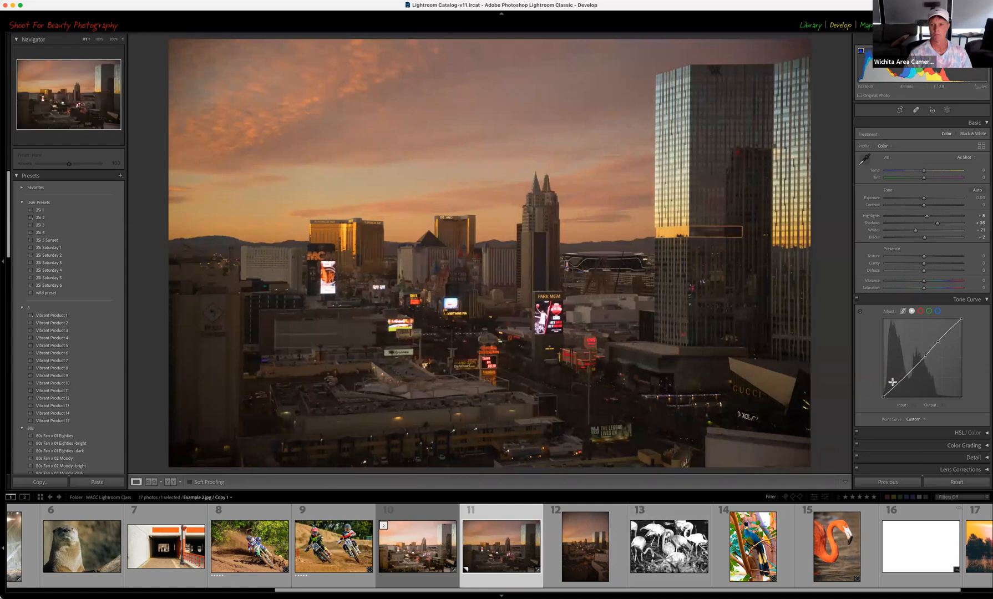
pyautogui.moveTo(928, 357); pyautogui.dragTo(927, 356)
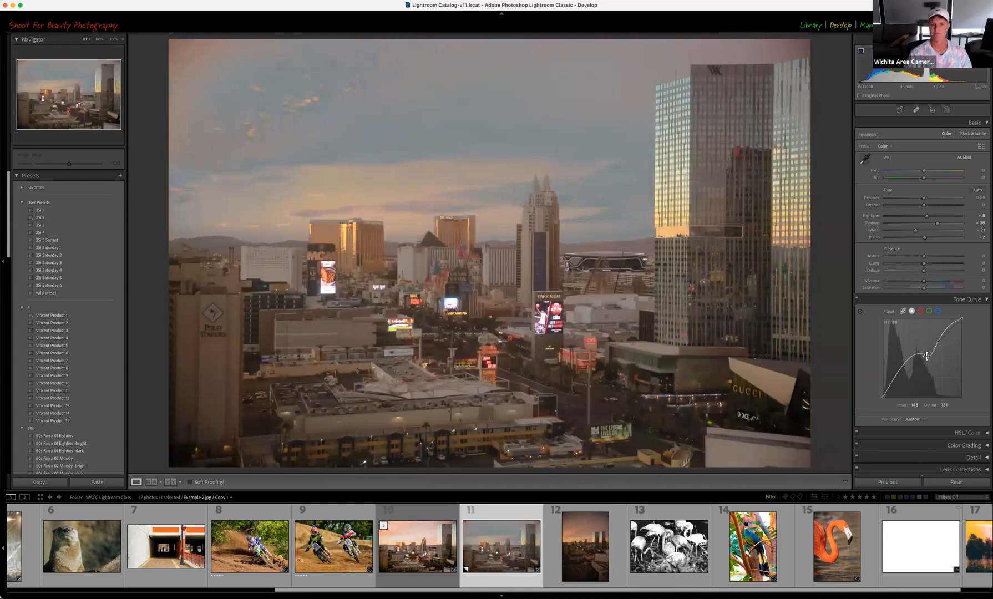
pyautogui.click(431, 556)
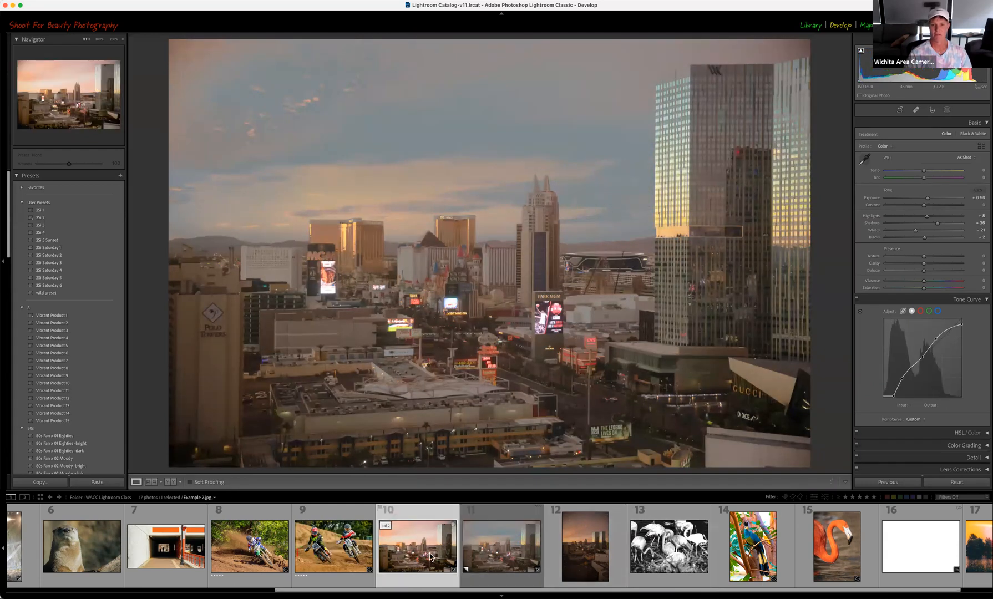
pyautogui.click(501, 546)
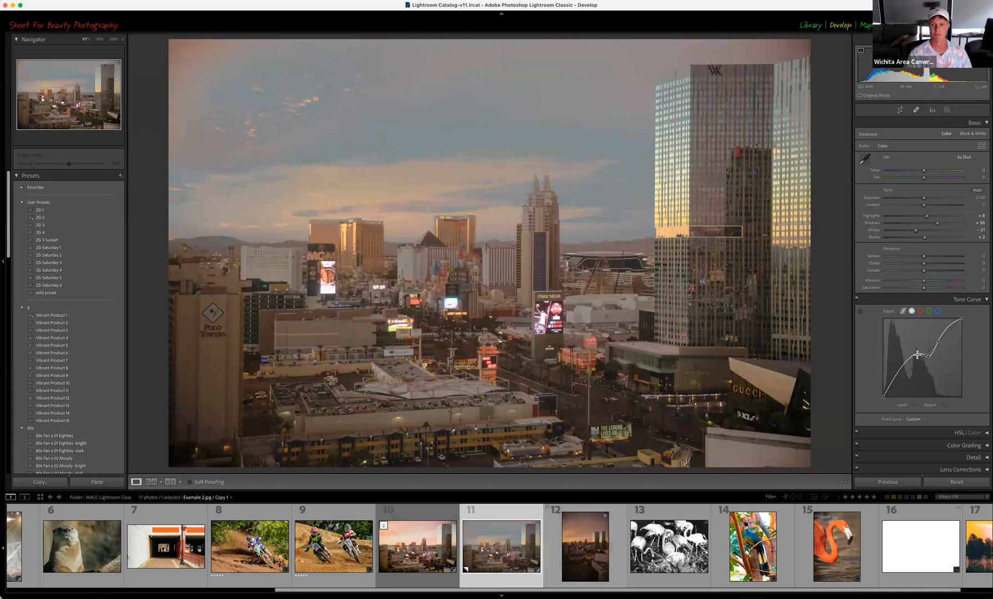
pyautogui.moveTo(912, 354)
pyautogui.mouseDown()
pyautogui.moveTo(915, 363)
pyautogui.moveTo(931, 347)
pyautogui.mouseUp()
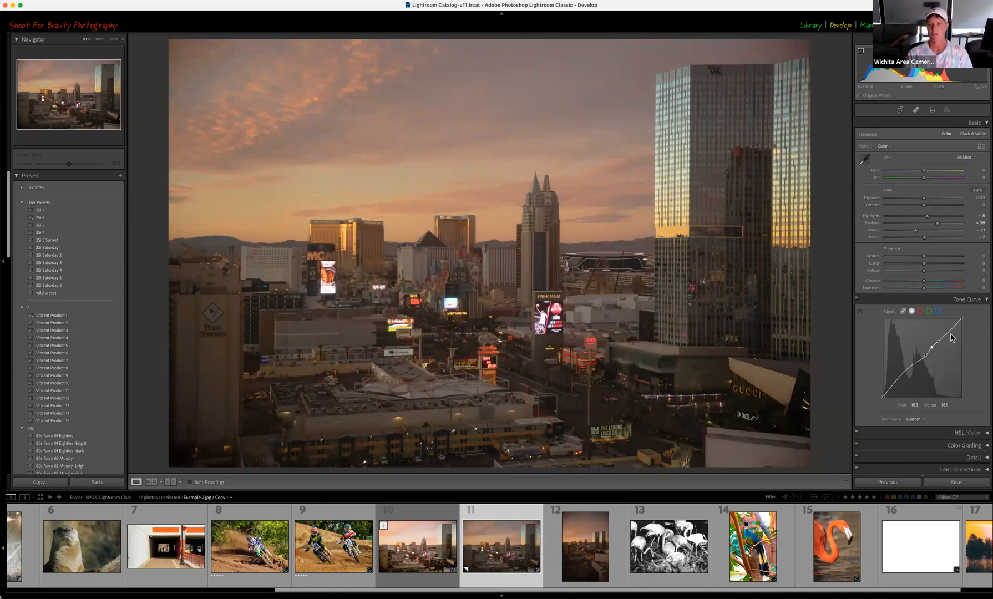
# - Set the original's Exposure to +0.35 and switch off its tone curve to compare it with the virtual copy
pyautogui.click(417, 546)
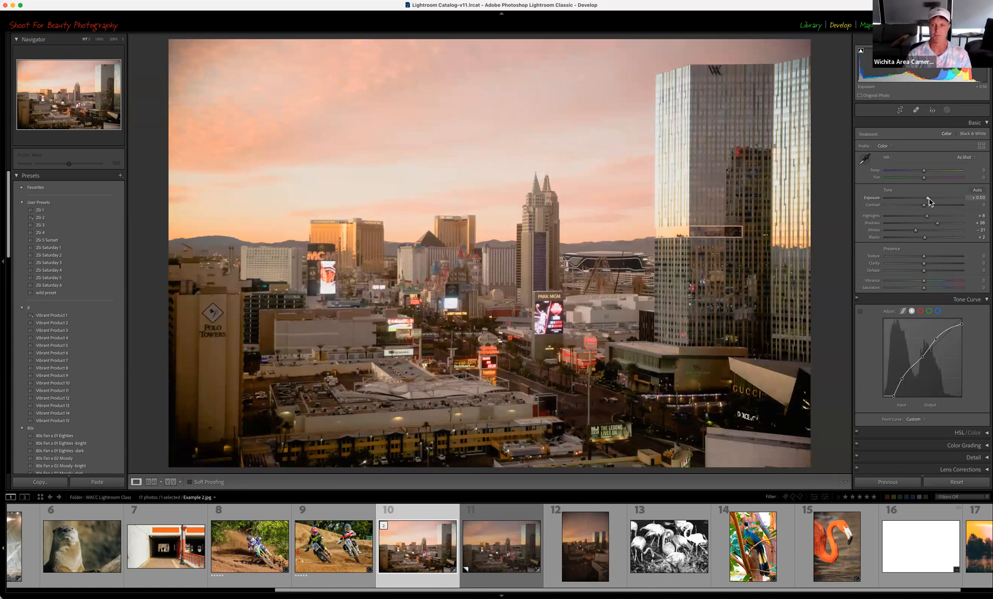
pyautogui.moveTo(929, 201); pyautogui.dragTo(928, 203)
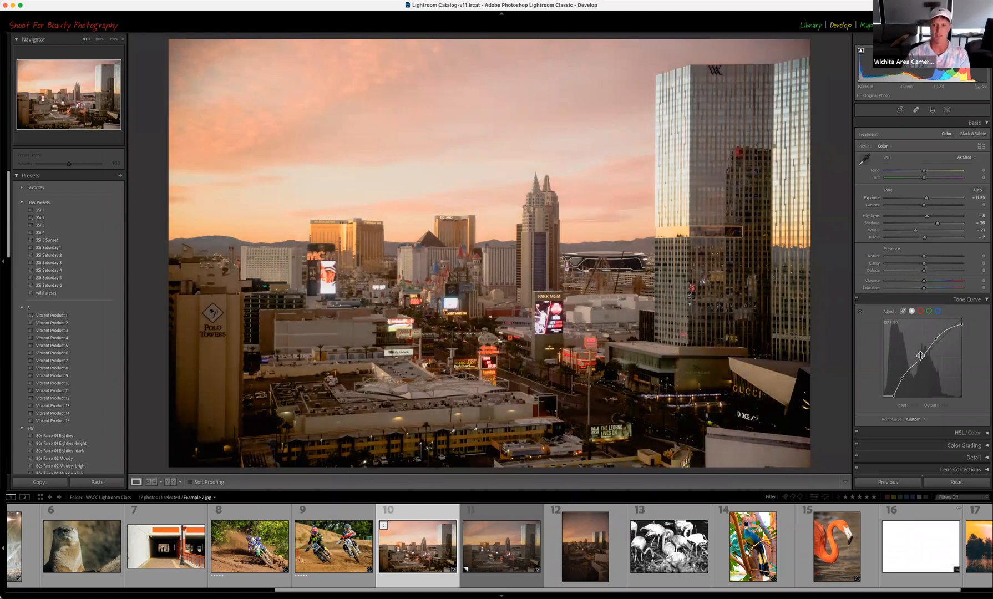
pyautogui.click(961, 325)
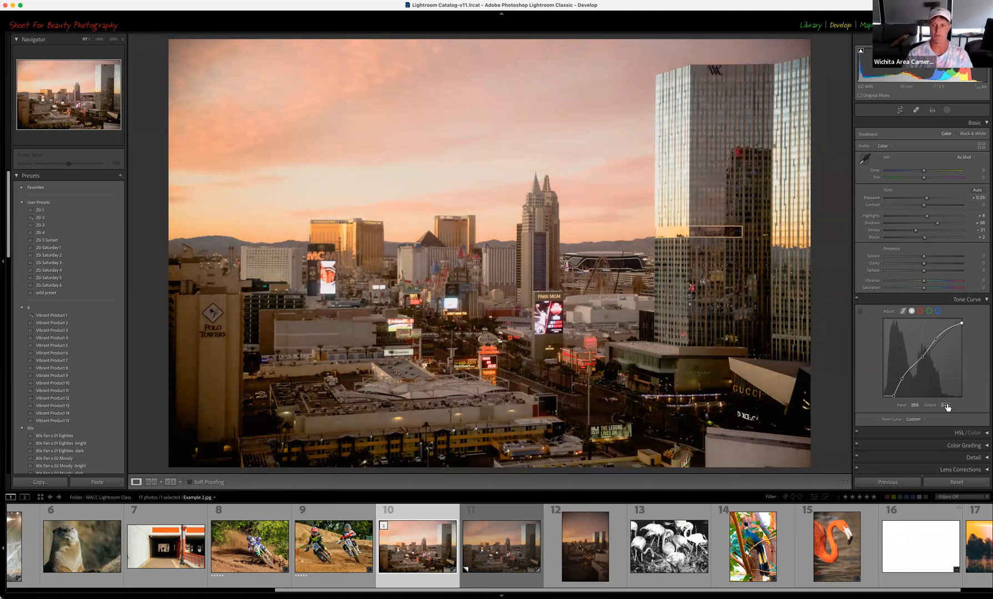
pyautogui.click(856, 299)
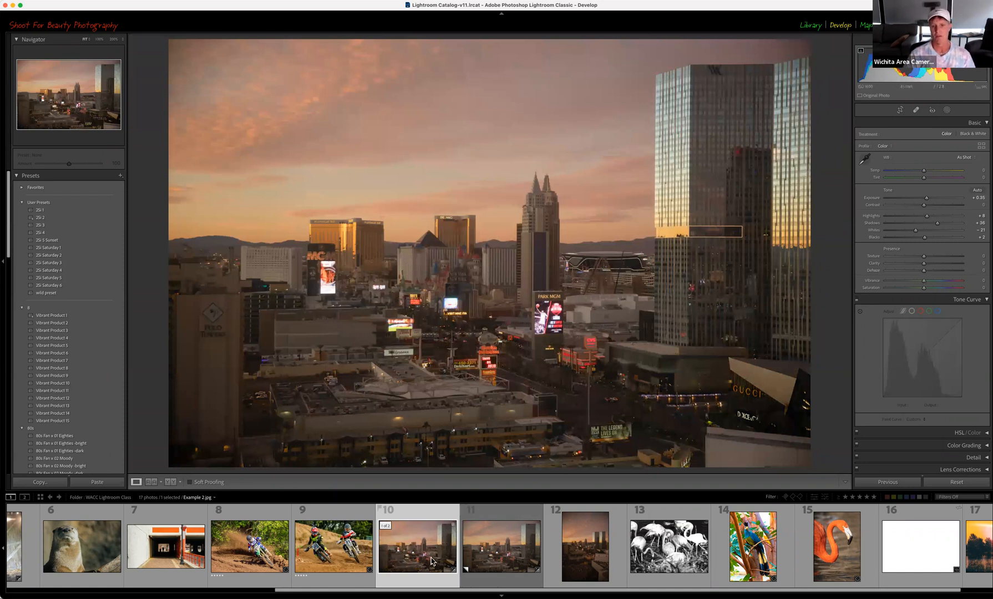
pyautogui.click(490, 538)
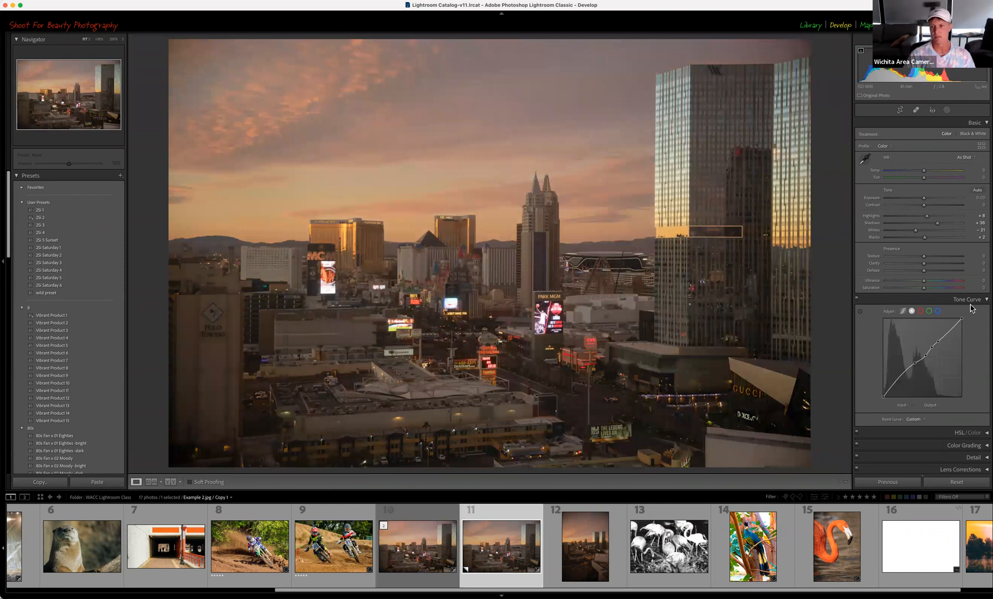
# - Reset the virtual copy's edits and set Exposure about −0.90, Highlights +94, Shadows +92, Whites +71 and Blacks −11
pyautogui.click(968, 482)
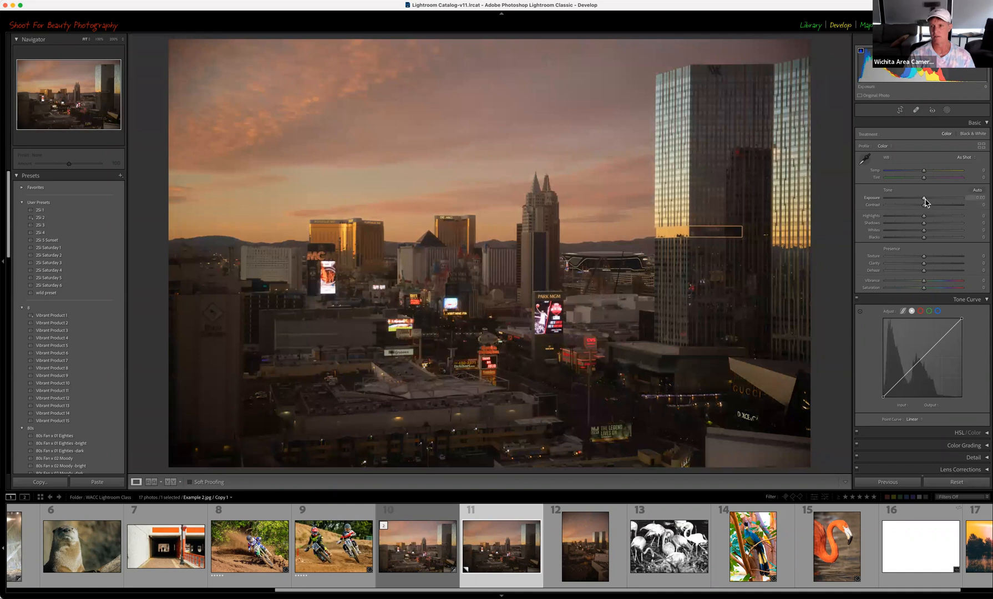
pyautogui.moveTo(924, 201); pyautogui.dragTo(917, 202)
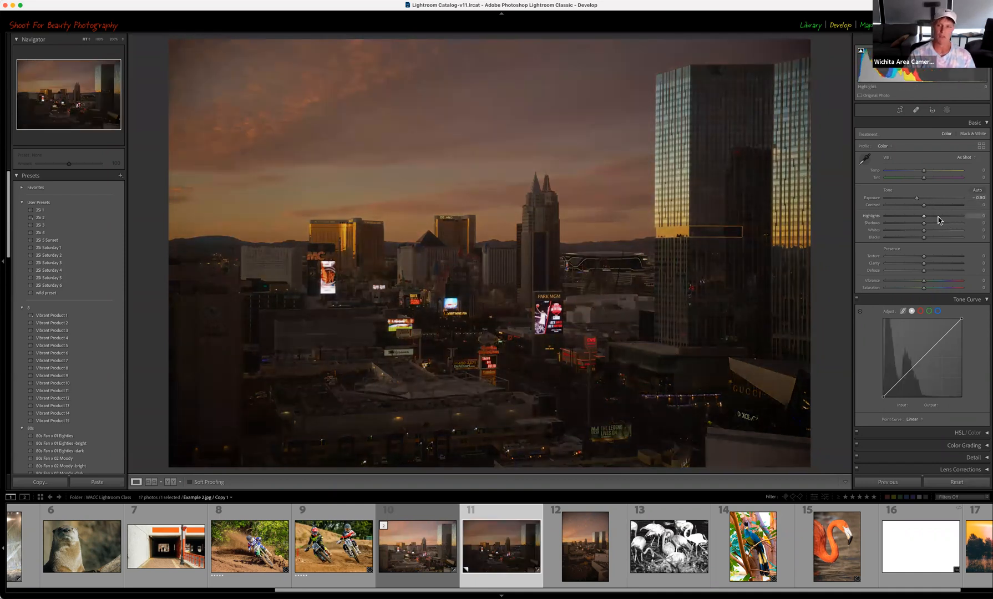
pyautogui.moveTo(925, 218); pyautogui.dragTo(962, 225)
pyautogui.moveTo(925, 233)
pyautogui.mouseDown()
pyautogui.moveTo(951, 230)
pyautogui.moveTo(931, 242)
pyautogui.mouseUp()
pyautogui.keyDown('shift'); pyautogui.doubleClick(878, 238); pyautogui.keyUp('shift')
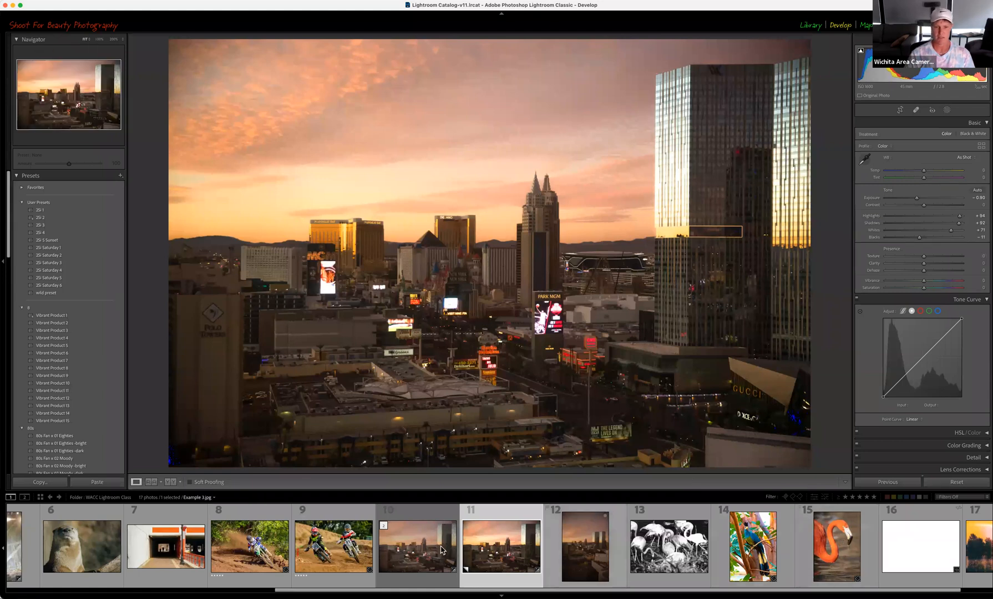
# - Open the Caribbean flamingo photo and zoom in on the bird's head
pyautogui.scroll(5, 64, 552)
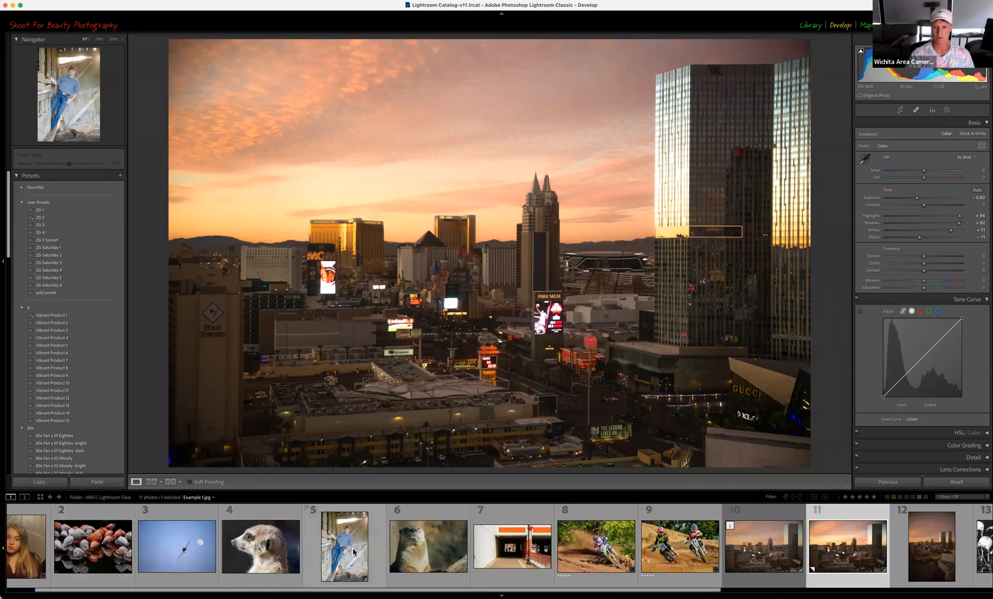
pyautogui.scroll(-5, 355, 554)
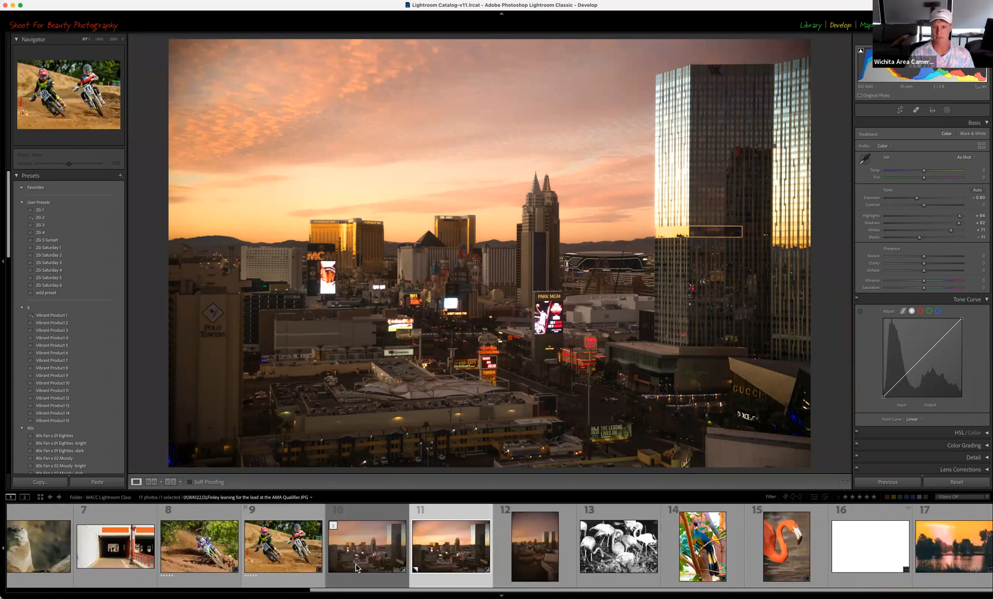
pyautogui.click(786, 547)
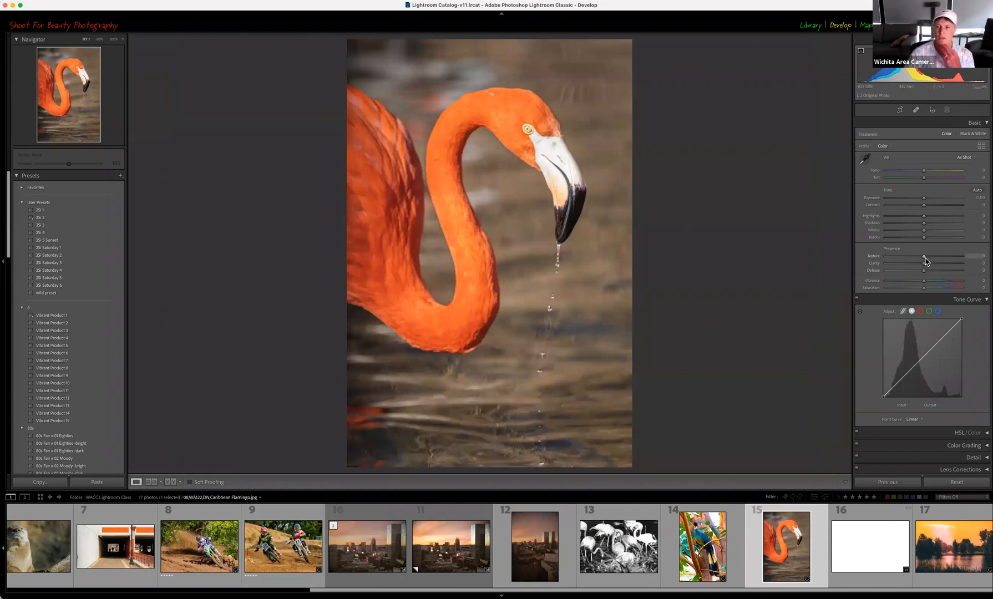
pyautogui.click(531, 104)
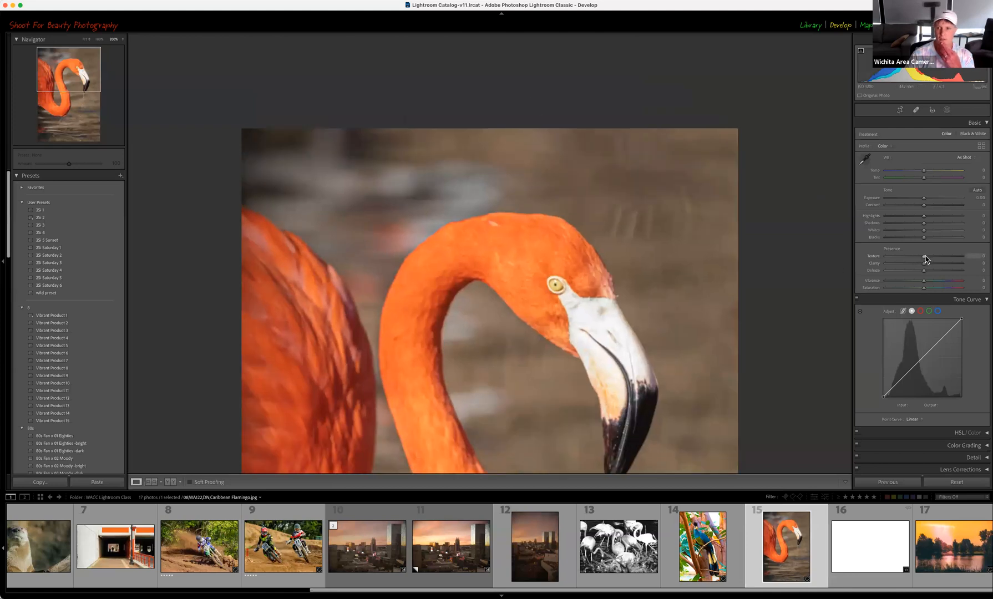
# - Try global Texture at +100 on the flamingo photo, view it whole, and reset Texture to zero
pyautogui.moveTo(925, 259); pyautogui.dragTo(966, 258)
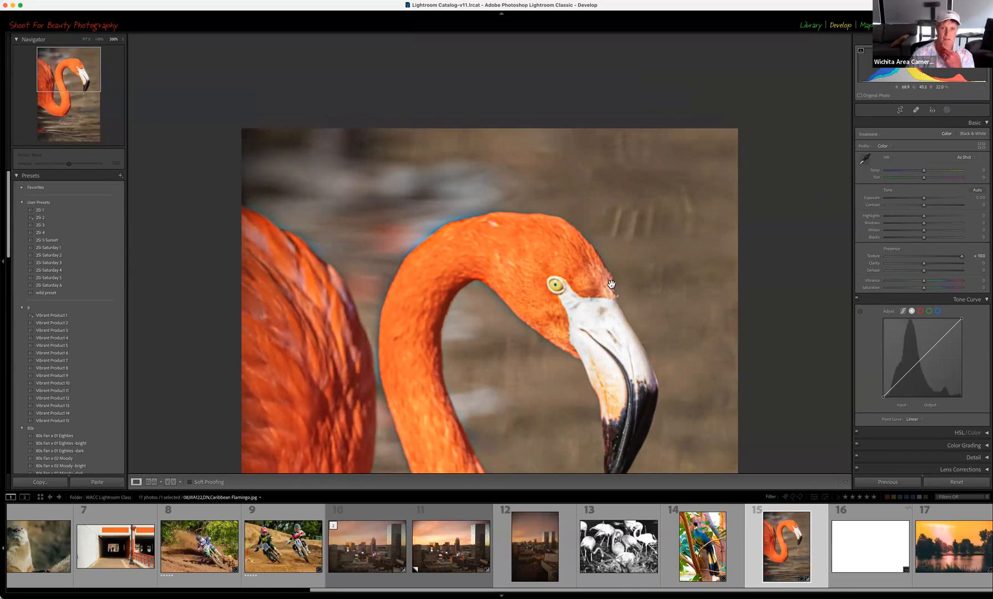
pyautogui.click(668, 281)
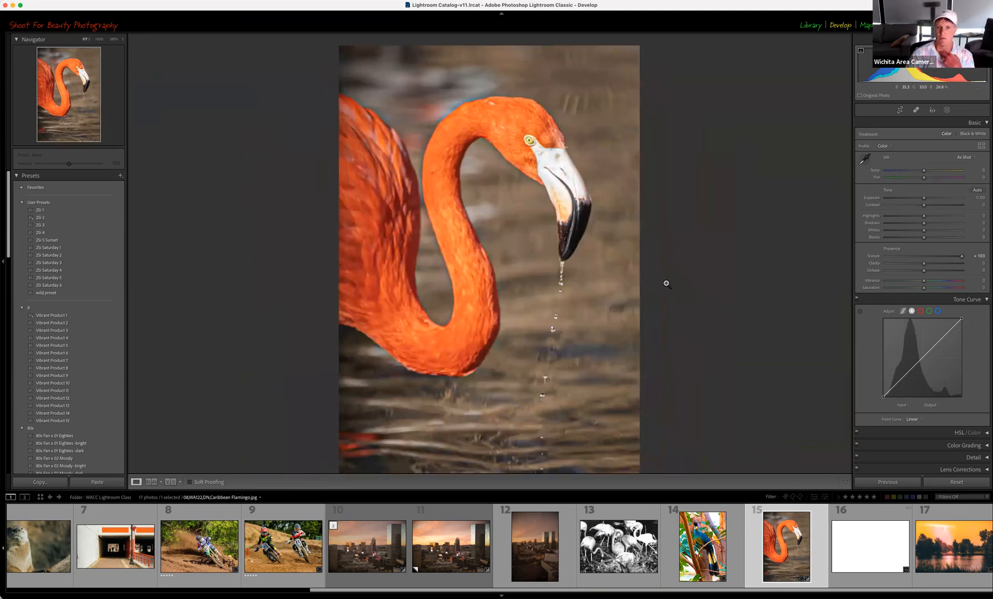
pyautogui.doubleClick(875, 256)
pyautogui.moveTo(924, 257)
pyautogui.mouseDown()
pyautogui.moveTo(966, 257)
pyautogui.moveTo(923, 257)
pyautogui.mouseUp()
pyautogui.click(872, 258)
# - Mask the flamingo with Select Subject, try the mask's Texture at 100 and −100, and close masking
pyautogui.click(947, 111)
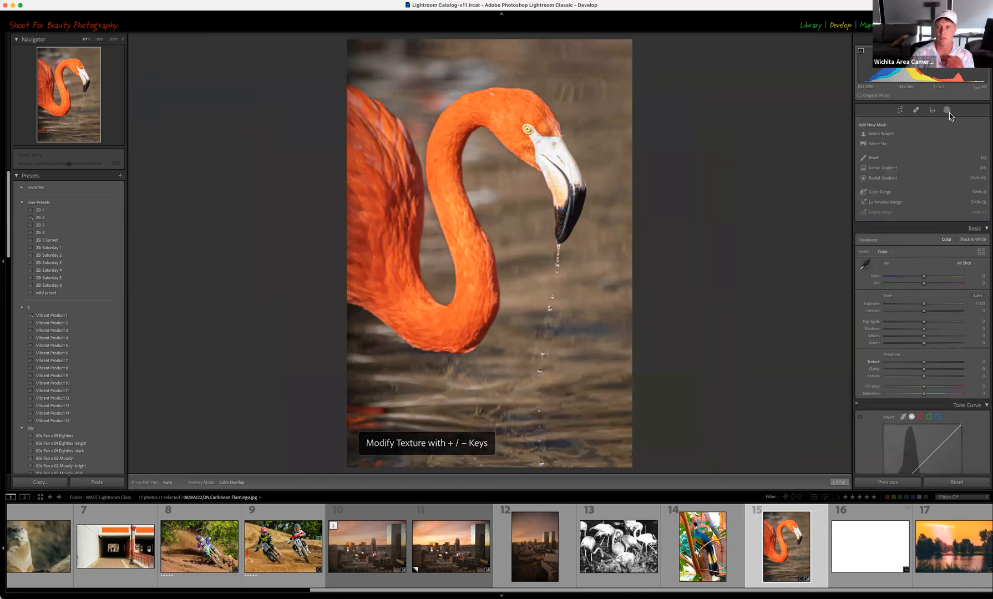
pyautogui.click(886, 135)
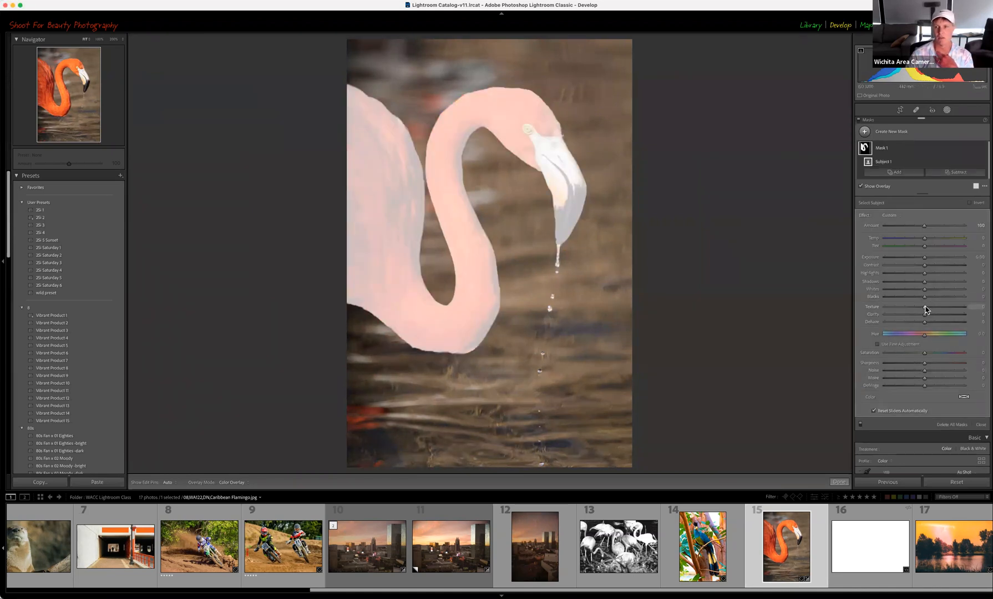
pyautogui.moveTo(925, 309); pyautogui.dragTo(950, 308)
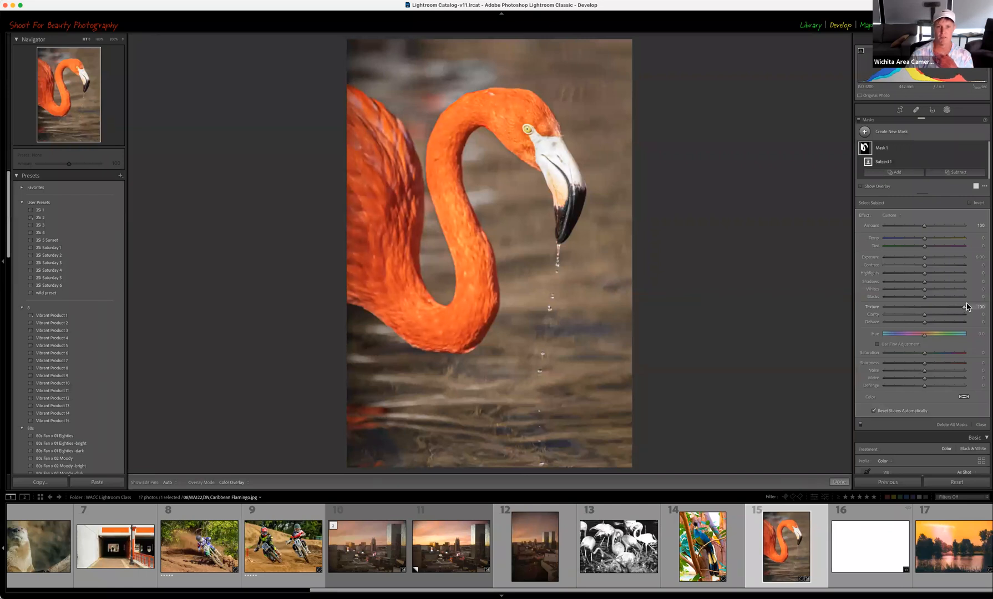
pyautogui.moveTo(964, 308); pyautogui.dragTo(906, 313)
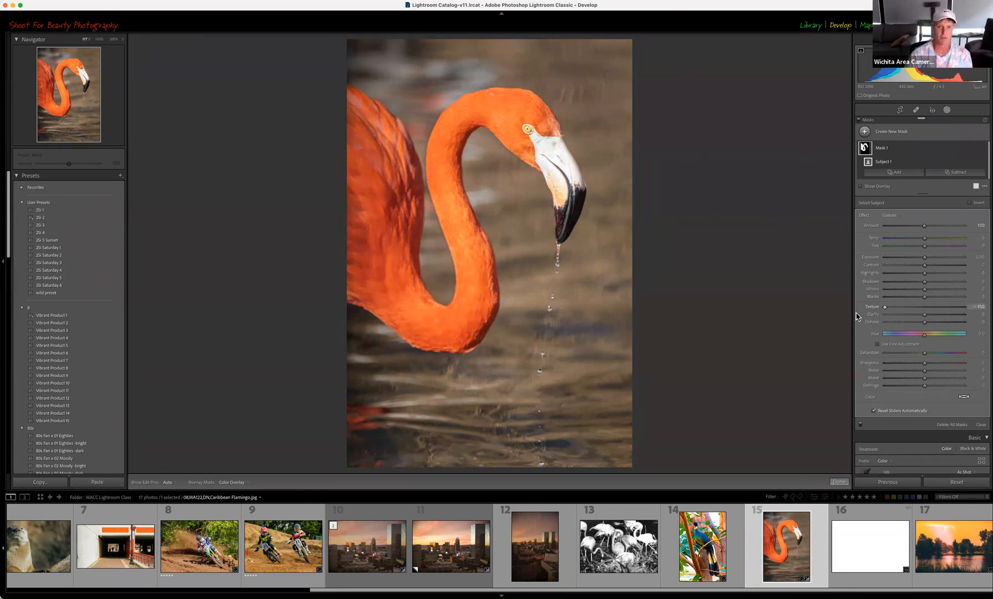
pyautogui.moveTo(852, 318); pyautogui.dragTo(929, 314)
pyautogui.click(945, 112)
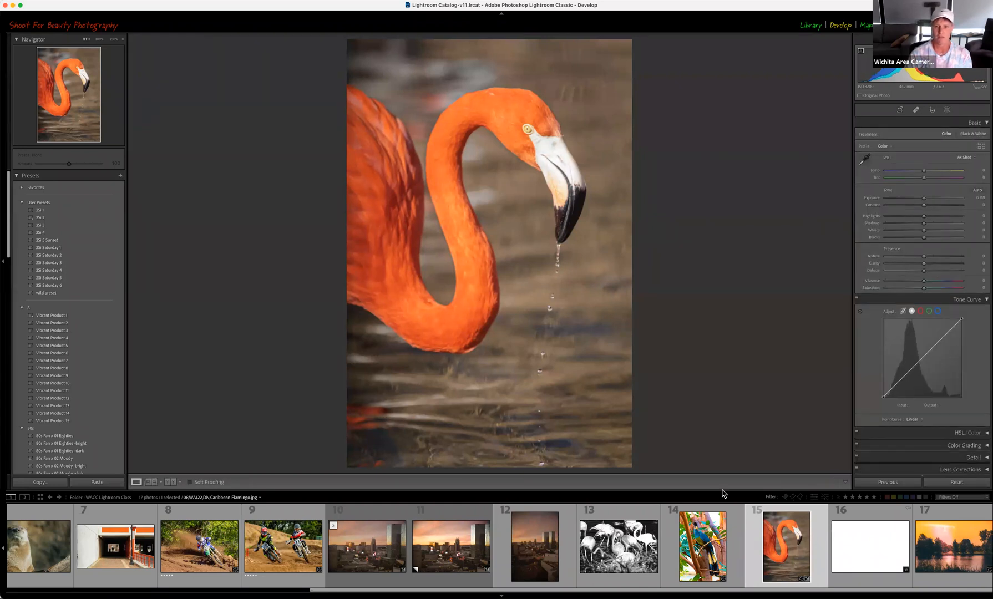
# - Open the barn portrait, zoom in on the young man's face, and lower Texture to about −19
pyautogui.click(284, 549)
pyautogui.hscroll(-8, 387, 571)
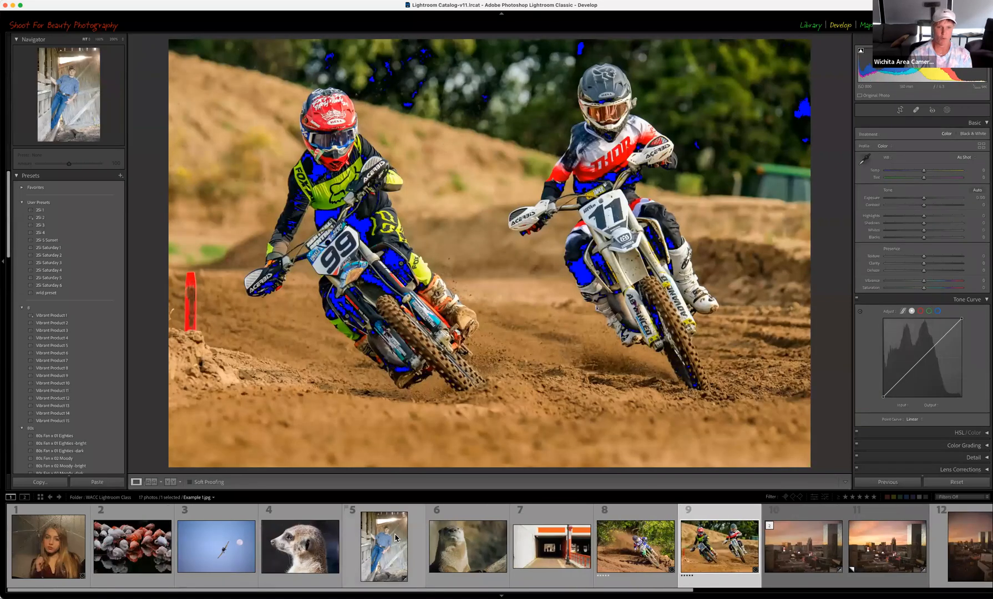
pyautogui.click(387, 571)
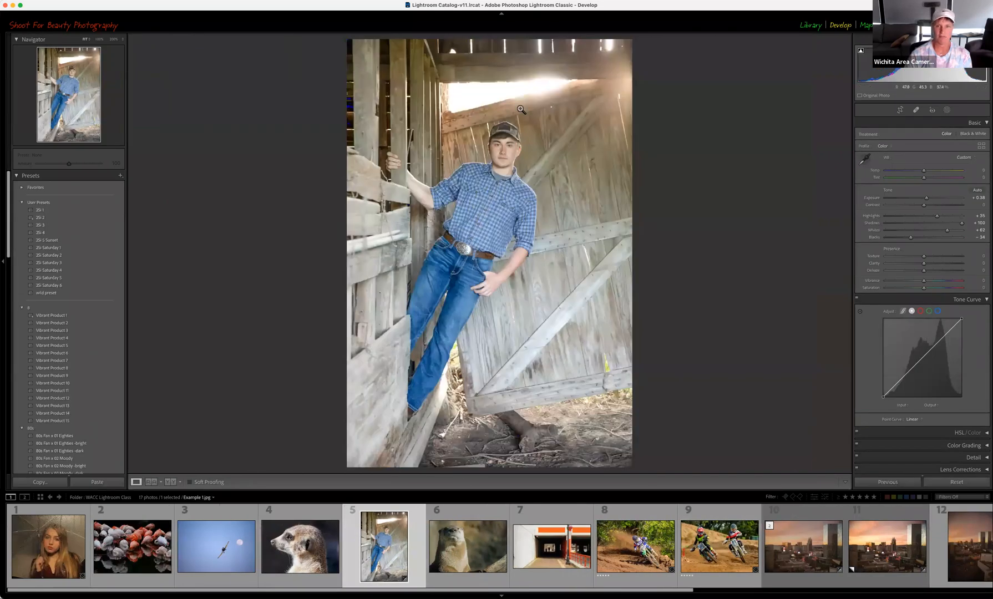
pyautogui.click(513, 136)
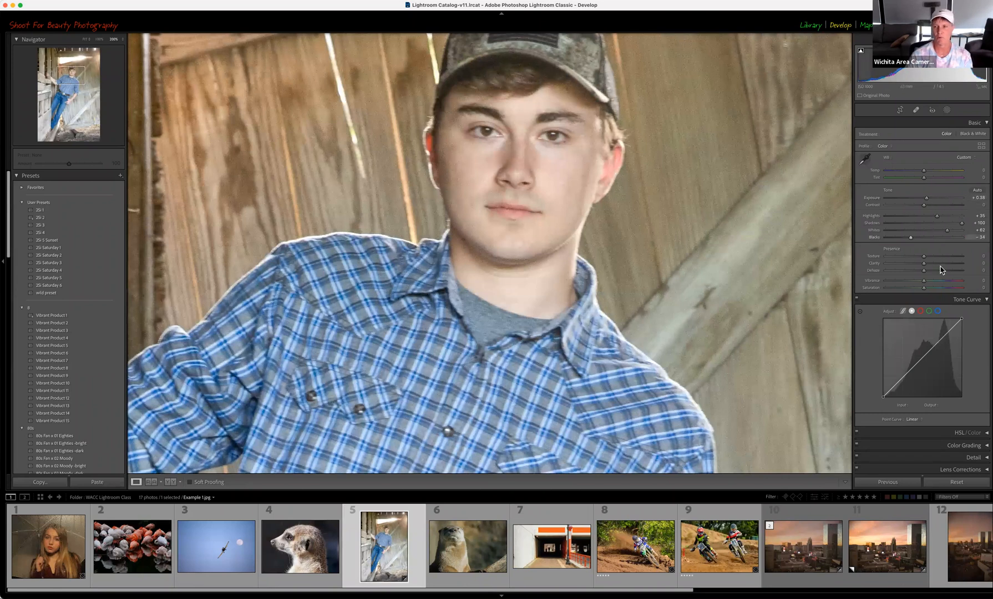
pyautogui.moveTo(924, 257)
pyautogui.mouseDown()
pyautogui.moveTo(846, 274)
pyautogui.moveTo(915, 260)
pyautogui.mouseUp()
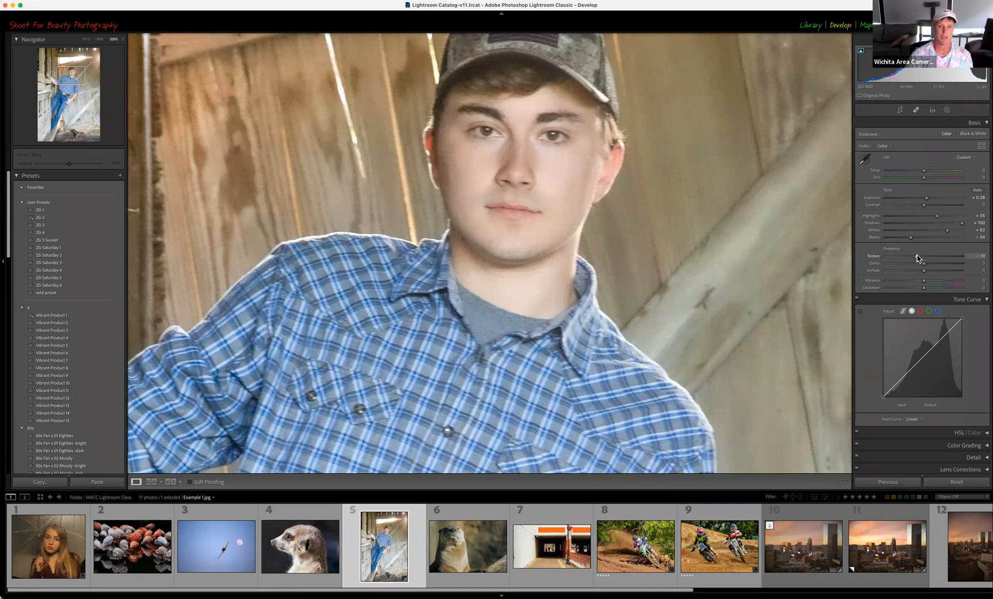
# - Compare the cityscape's virtual copy with the original, both zoomed in and whole, ending on the virtual copy
pyautogui.click(867, 556)
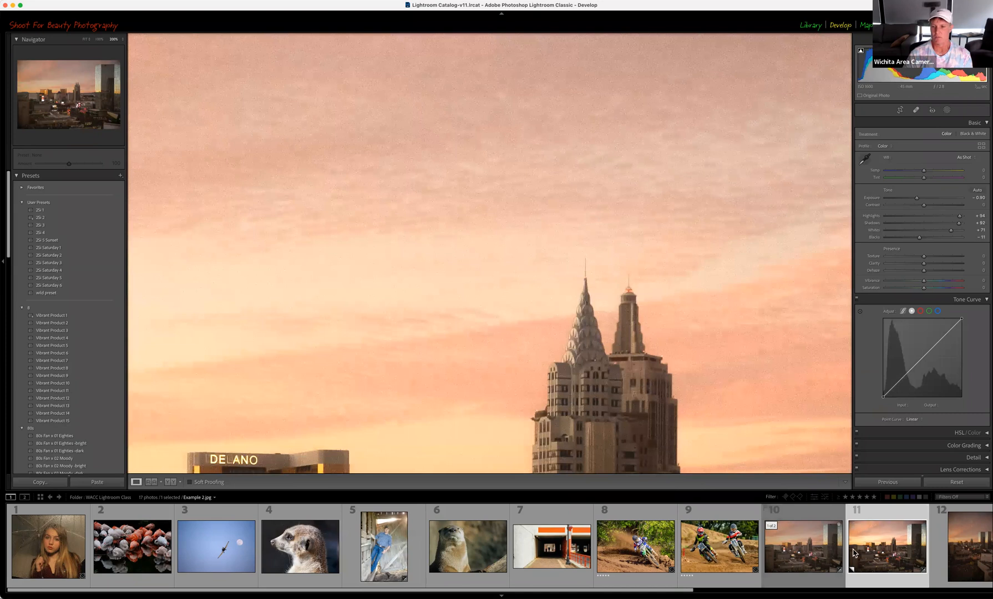
pyautogui.click(817, 564)
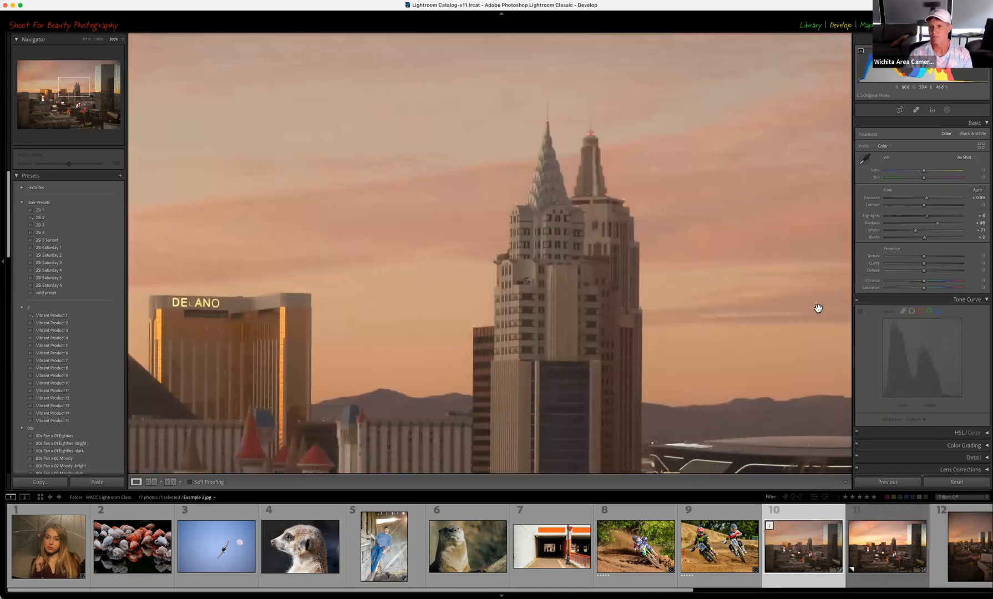
pyautogui.click(767, 319)
pyautogui.click(871, 555)
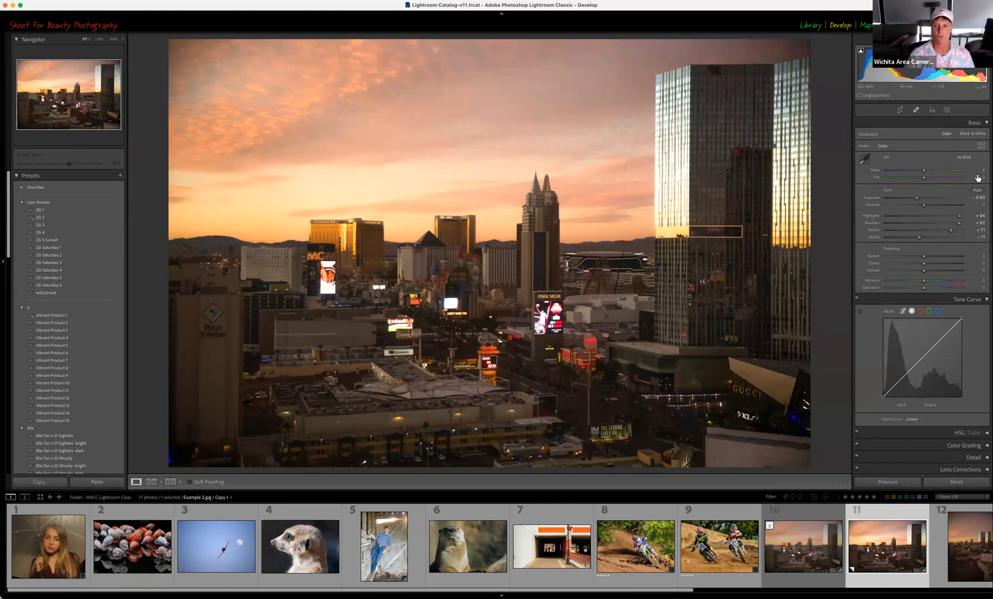
# - Mask the virtual copy's buildings with an inverted Select Sky mask, try its Texture at 100, and reset Texture to zero
pyautogui.click(947, 110)
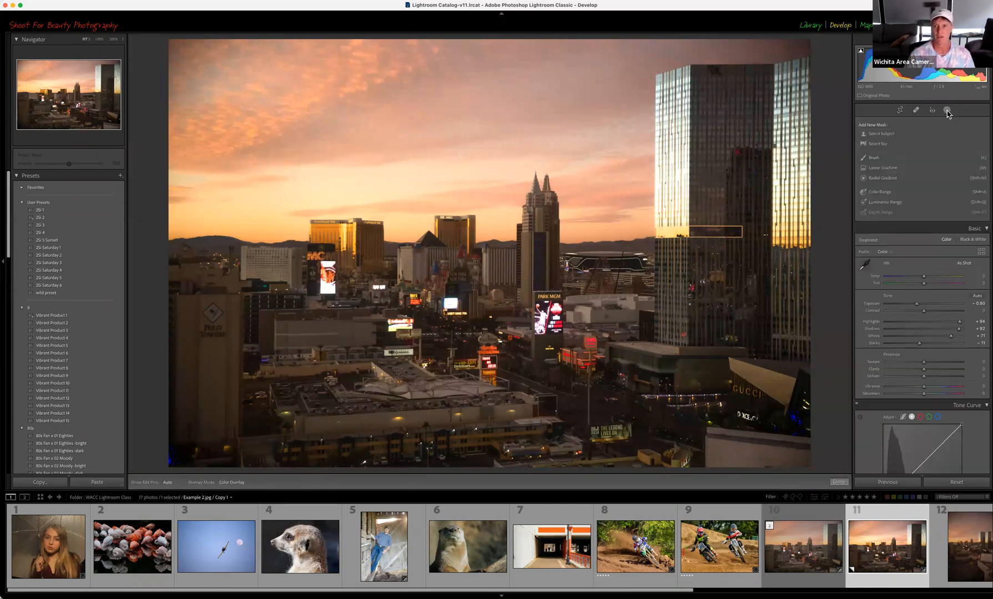
pyautogui.click(880, 145)
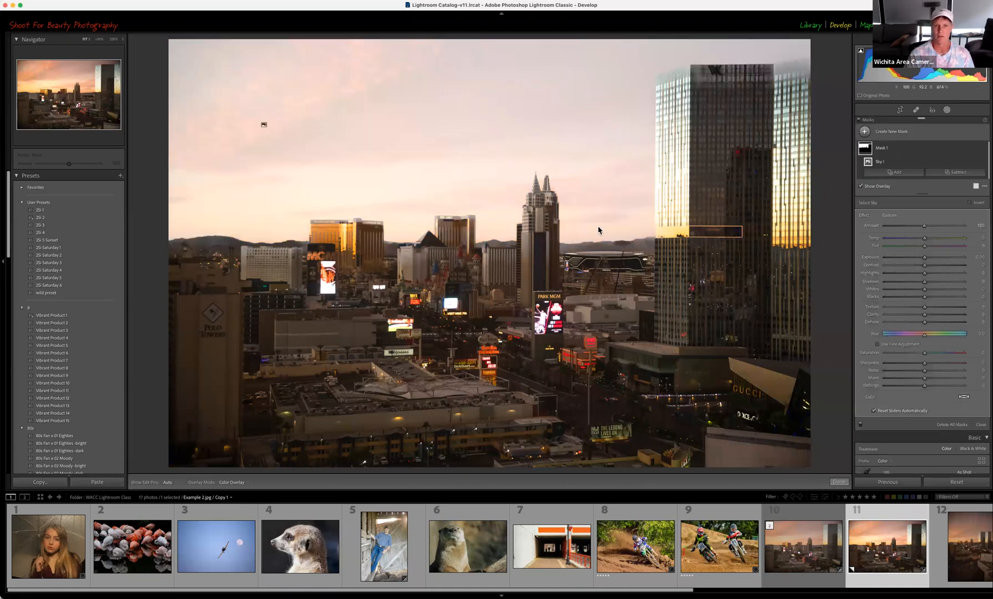
pyautogui.click(970, 204)
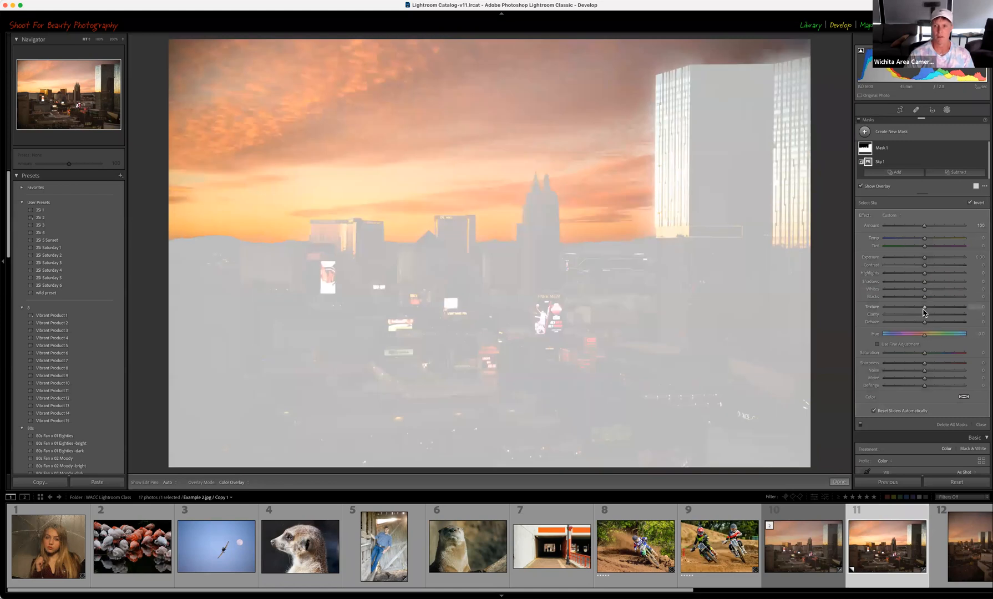
pyautogui.moveTo(925, 309); pyautogui.dragTo(986, 307)
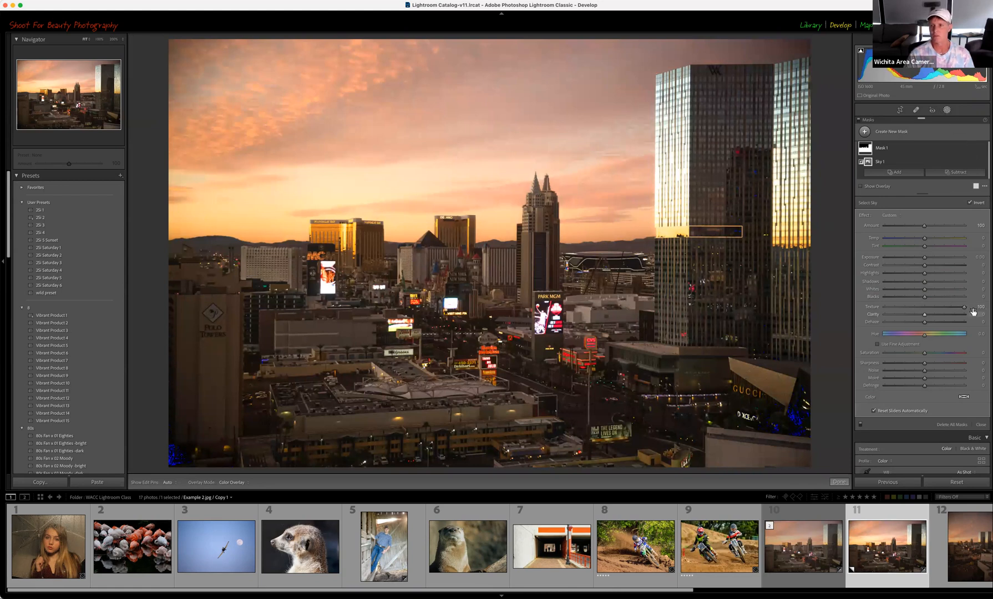
pyautogui.doubleClick(926, 309)
pyautogui.click(947, 110)
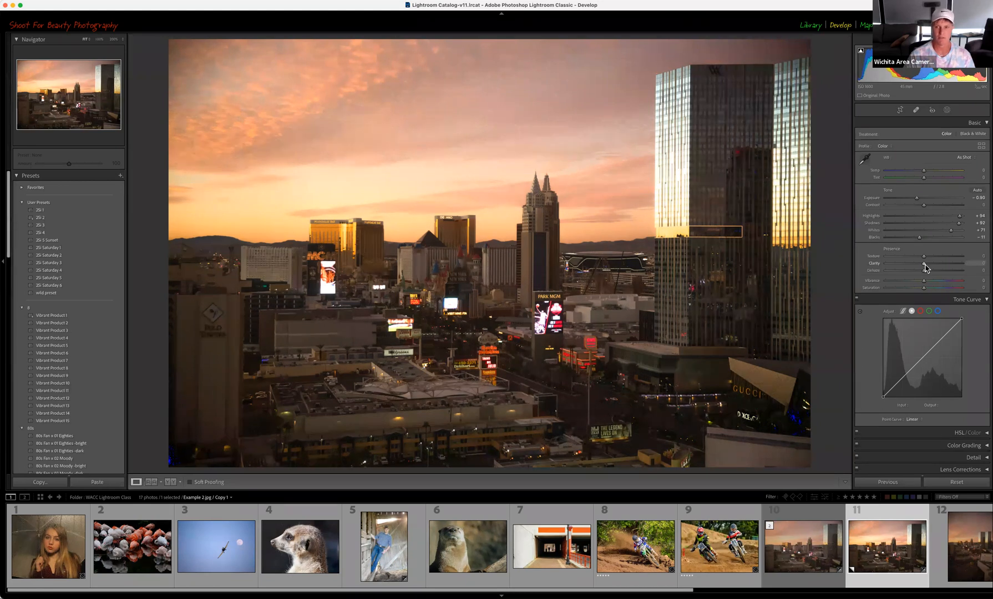
# - Reopen the barn portrait, raise its Texture to +100, and bring it back down to +2
pyautogui.click(421, 545)
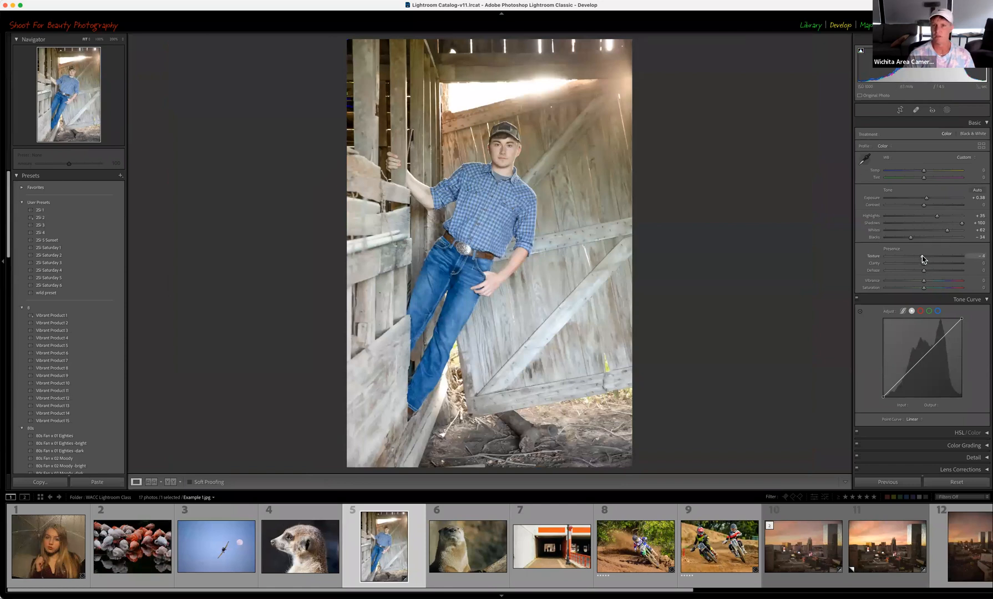
pyautogui.moveTo(922, 259); pyautogui.dragTo(978, 256)
pyautogui.click(925, 257)
pyautogui.moveTo(924, 256); pyautogui.dragTo(973, 256)
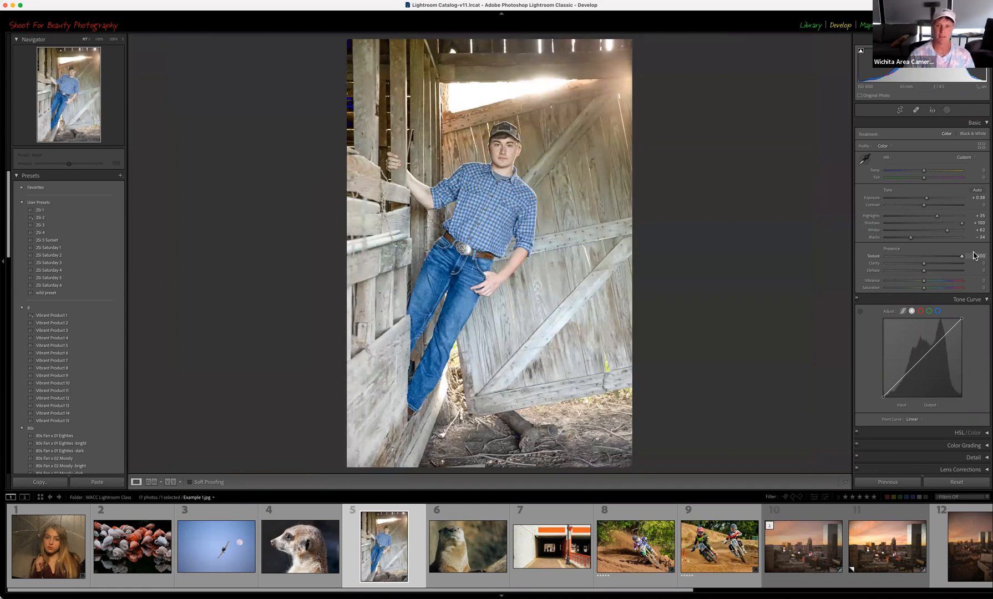
pyautogui.moveTo(973, 256); pyautogui.dragTo(925, 264)
# - Raise the barn portrait's Clarity to +100 and ease it back to +34
pyautogui.moveTo(923, 258); pyautogui.dragTo(986, 259)
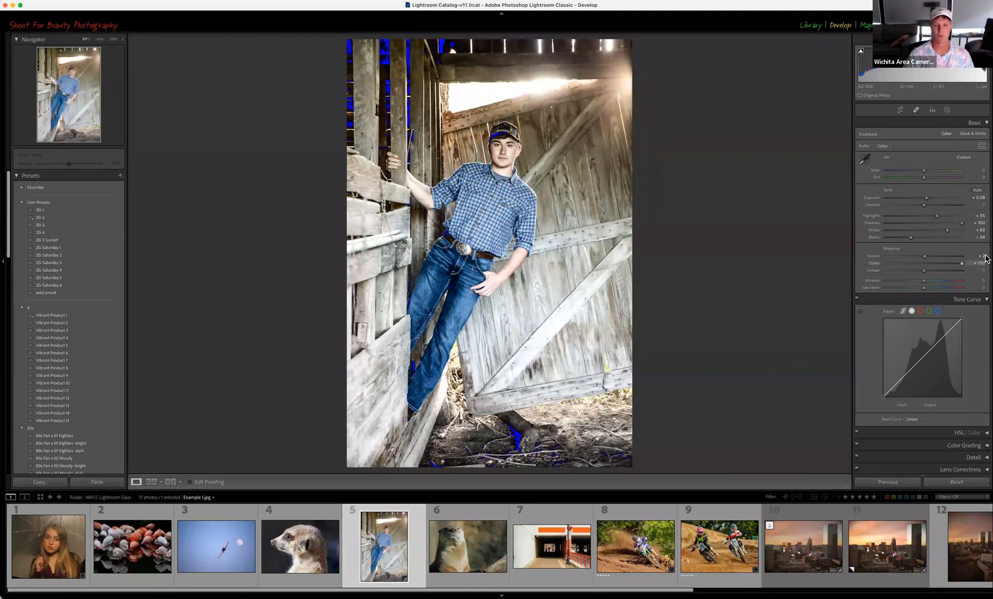
pyautogui.moveTo(985, 259); pyautogui.dragTo(967, 269)
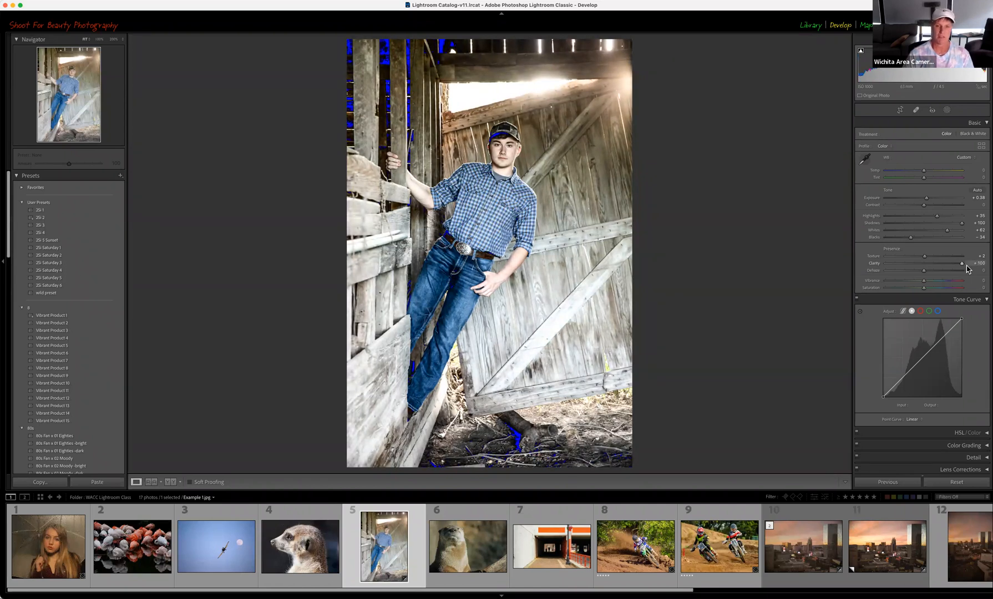
pyautogui.moveTo(965, 269); pyautogui.dragTo(937, 270)
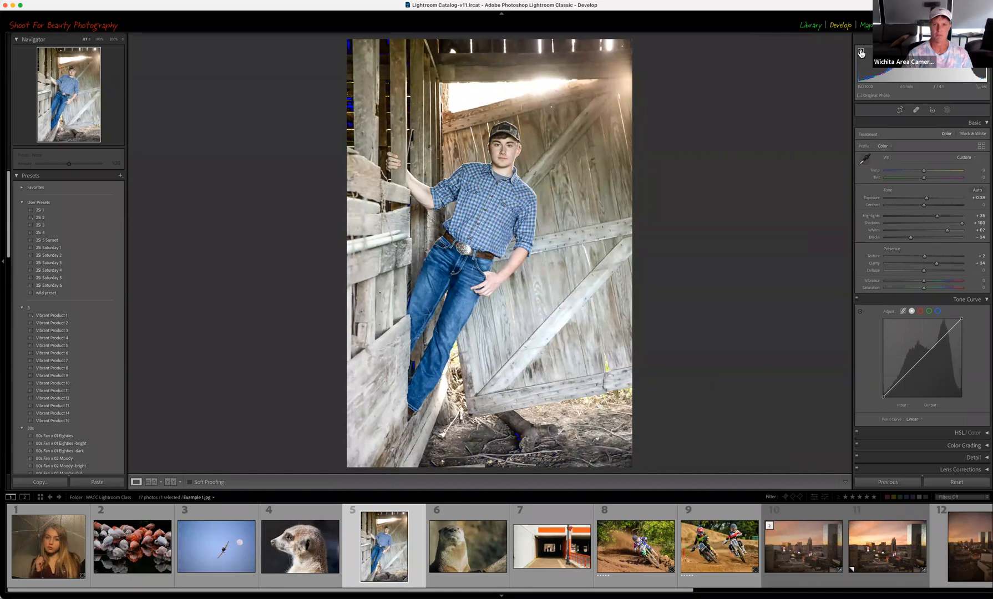
# - Show highlight clipping on the portrait, try Clarity at +100, and settle on Clarity +1 and Contrast +1
pyautogui.moveTo(984, 51)
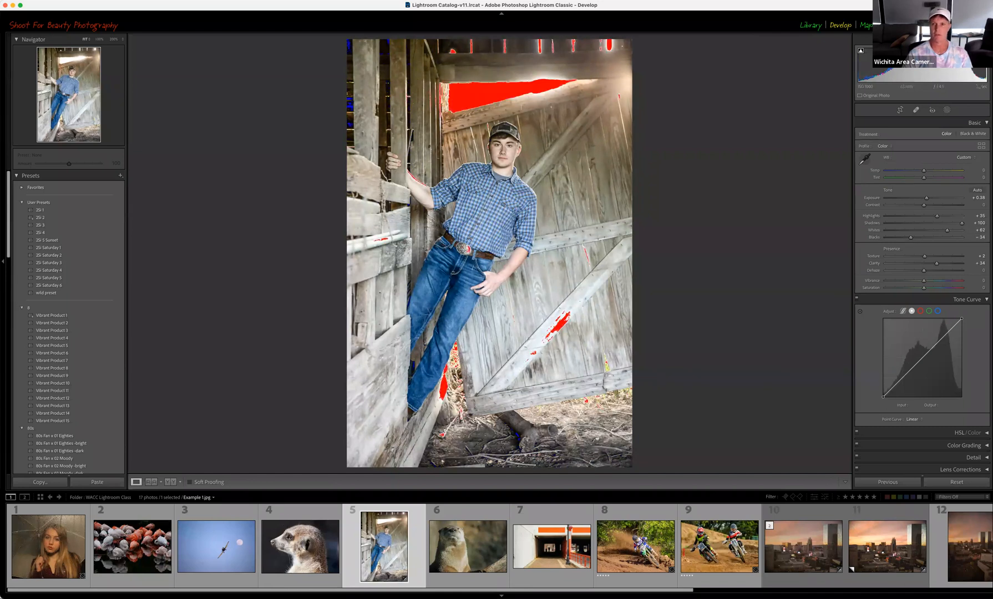
pyautogui.moveTo(936, 264); pyautogui.dragTo(987, 256)
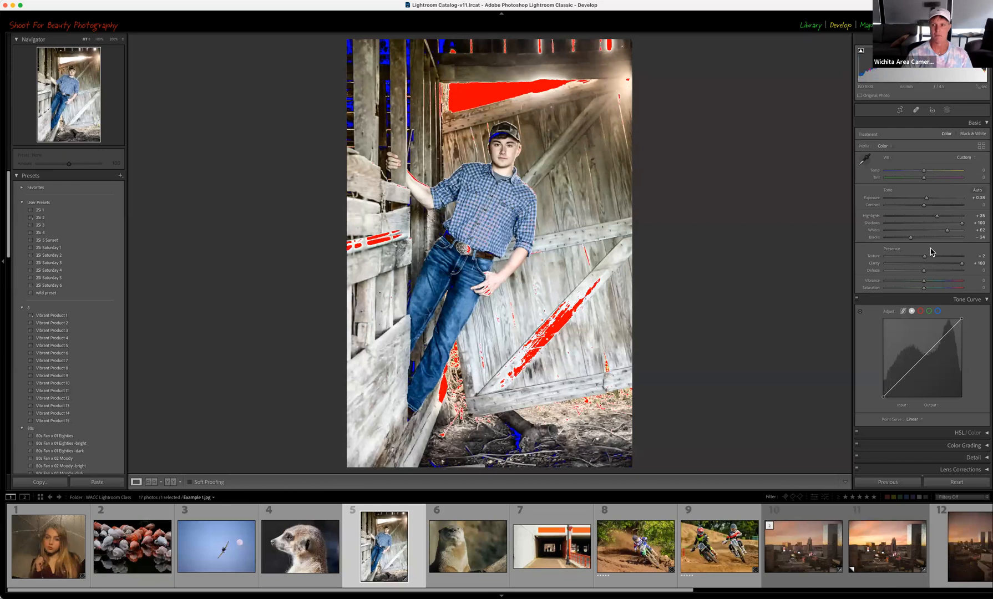
pyautogui.moveTo(962, 268); pyautogui.dragTo(924, 271)
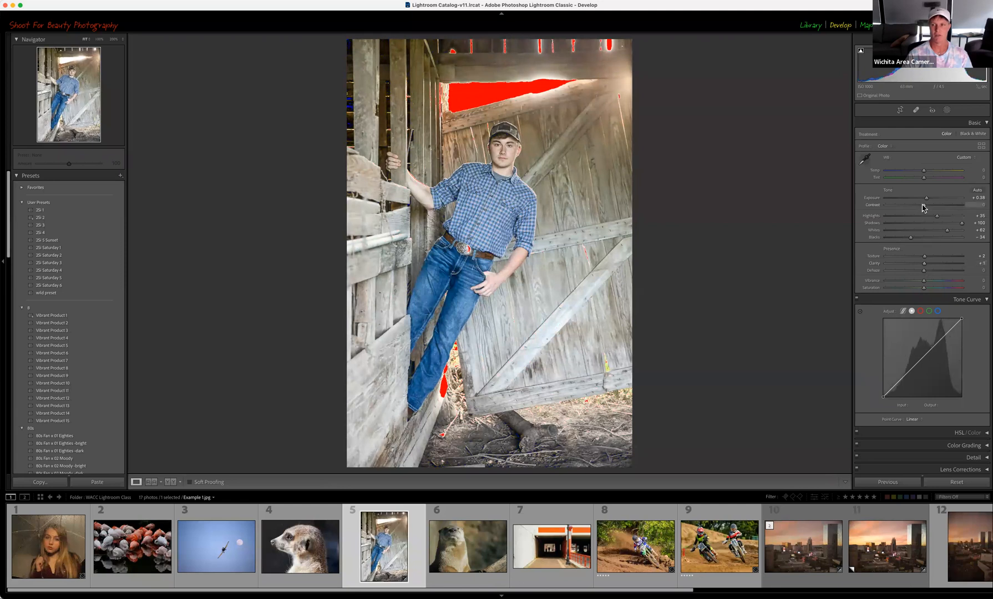
pyautogui.moveTo(922, 208)
pyautogui.mouseDown()
pyautogui.moveTo(986, 205)
pyautogui.moveTo(924, 214)
pyautogui.mouseUp()
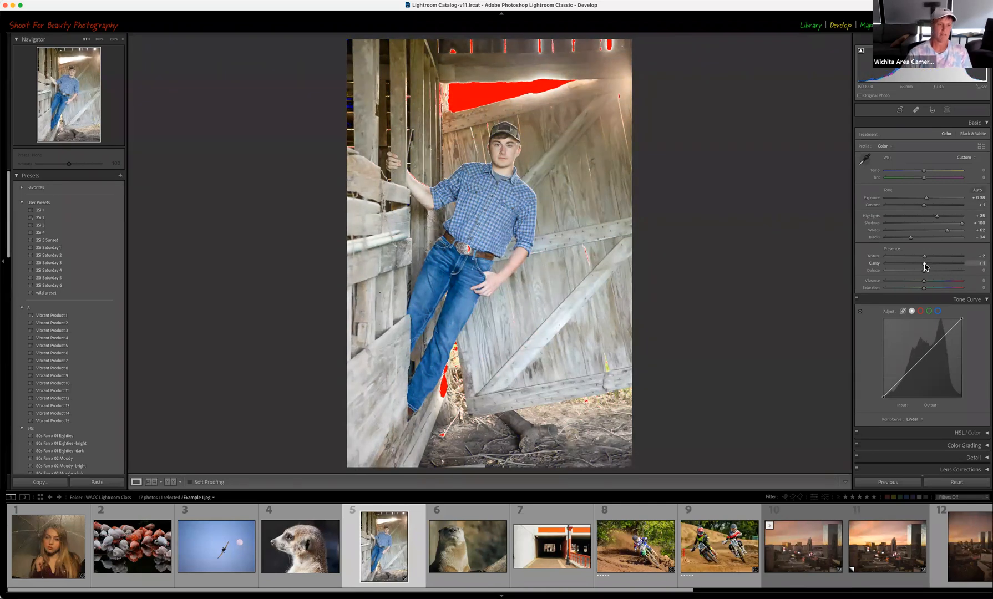
# - Hide the highlight clipping display on the barn portrait, raise its Dehaze to +100, and bring it back to +1
pyautogui.moveTo(924, 267)
pyautogui.mouseDown()
pyautogui.moveTo(954, 268)
pyautogui.moveTo(925, 274)
pyautogui.mouseUp()
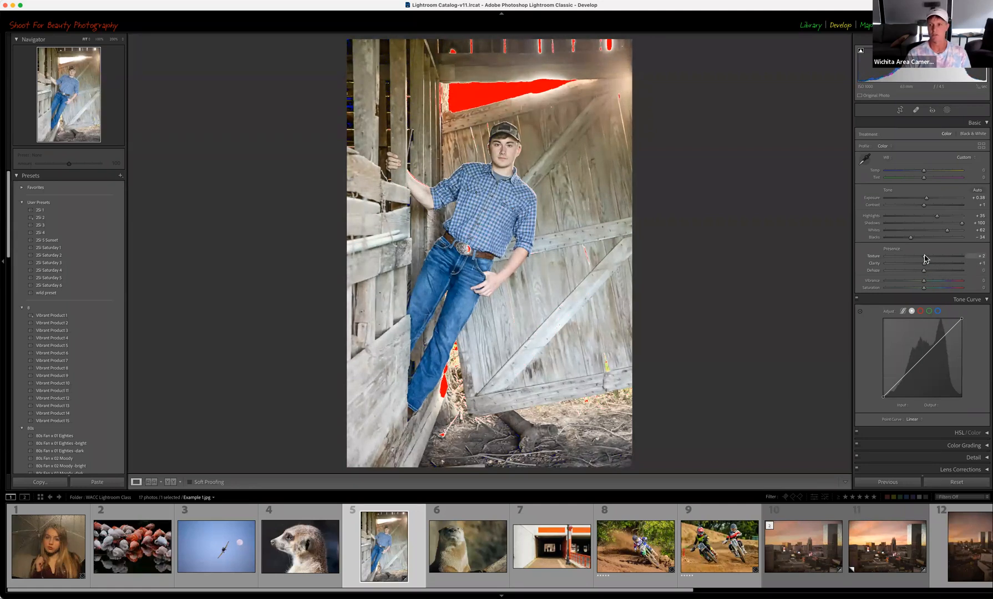
pyautogui.click(983, 51)
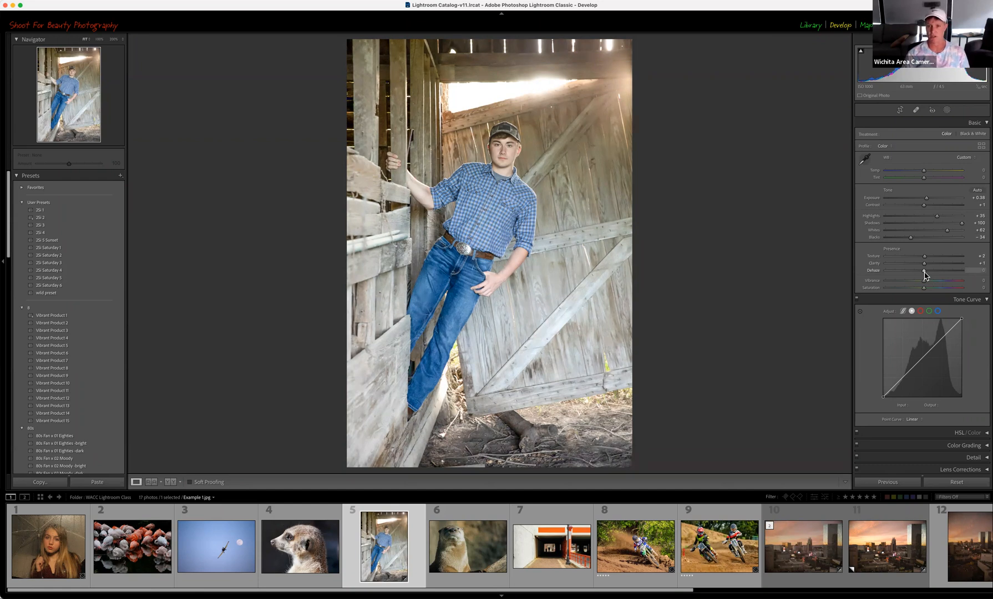
pyautogui.moveTo(924, 275); pyautogui.dragTo(958, 273)
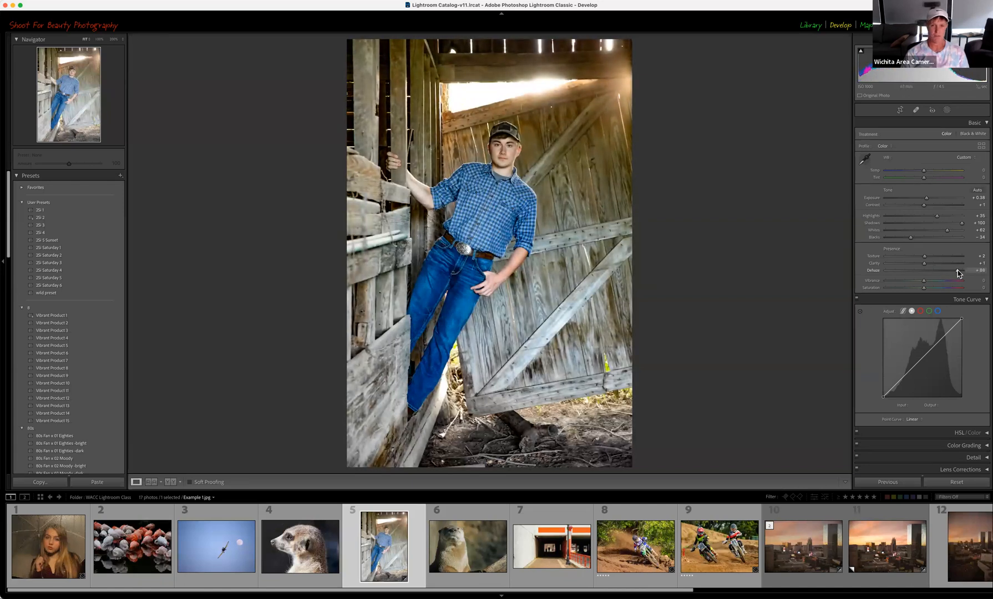
pyautogui.moveTo(958, 273); pyautogui.dragTo(969, 275)
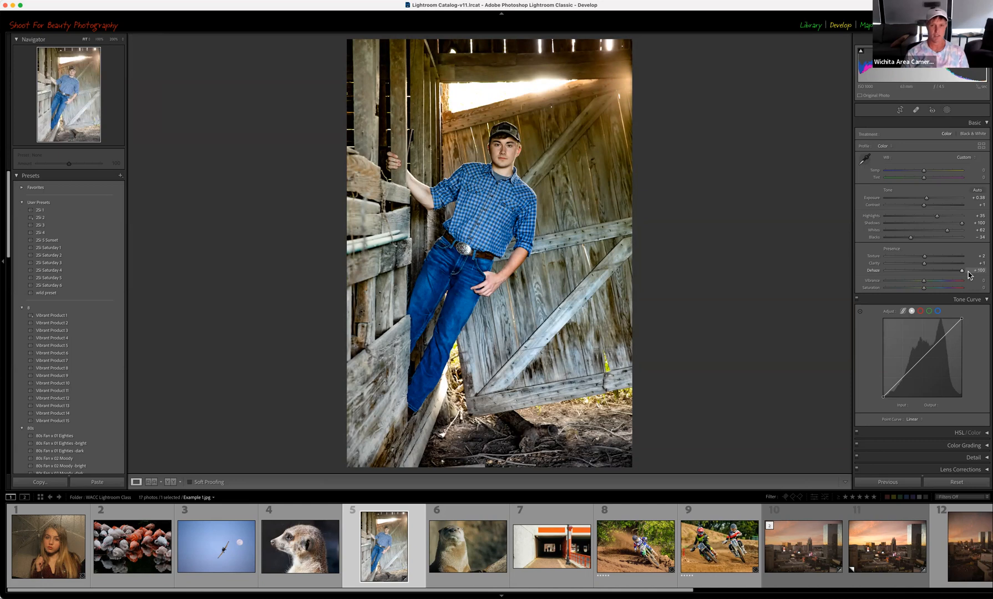
pyautogui.moveTo(962, 274); pyautogui.dragTo(925, 275)
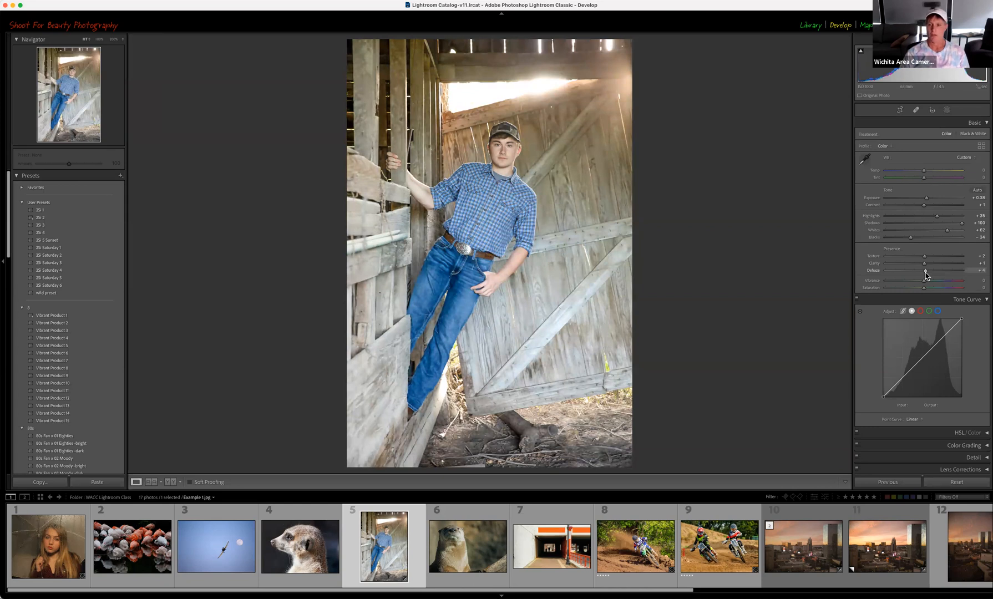
pyautogui.moveTo(925, 275); pyautogui.dragTo(923, 275)
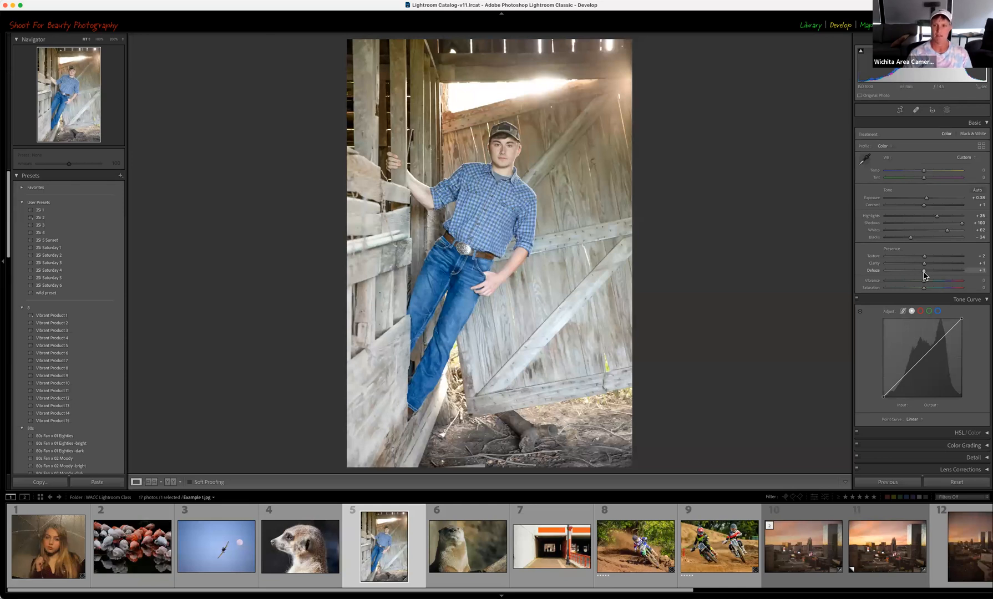
# - Try negative Dehaze values on the barn portrait, raise Dehaze to +30, and settle on +5
pyautogui.moveTo(924, 274); pyautogui.dragTo(904, 276)
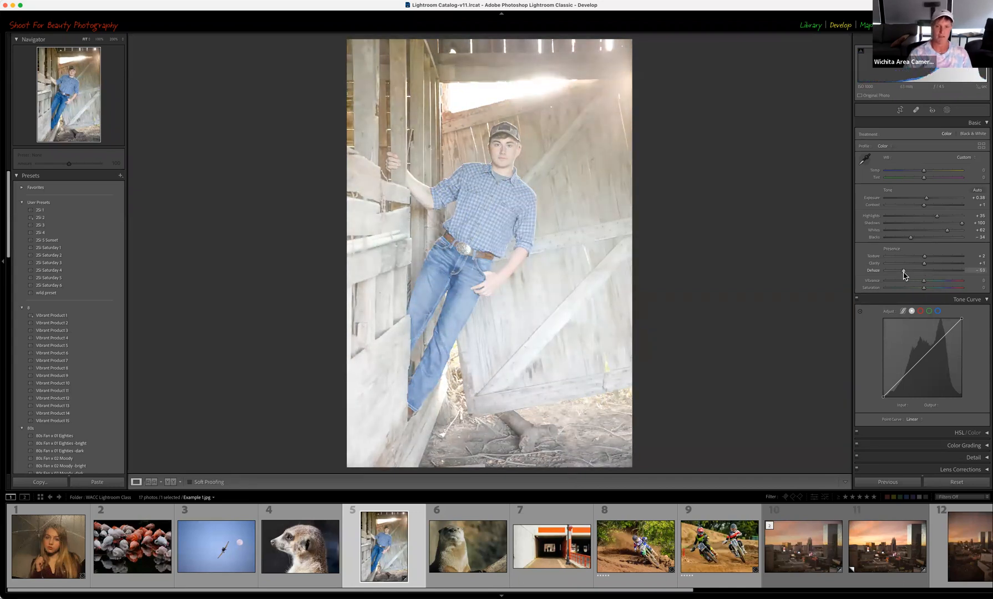
pyautogui.moveTo(904, 276)
pyautogui.mouseDown()
pyautogui.moveTo(923, 276)
pyautogui.moveTo(913, 277)
pyautogui.mouseUp()
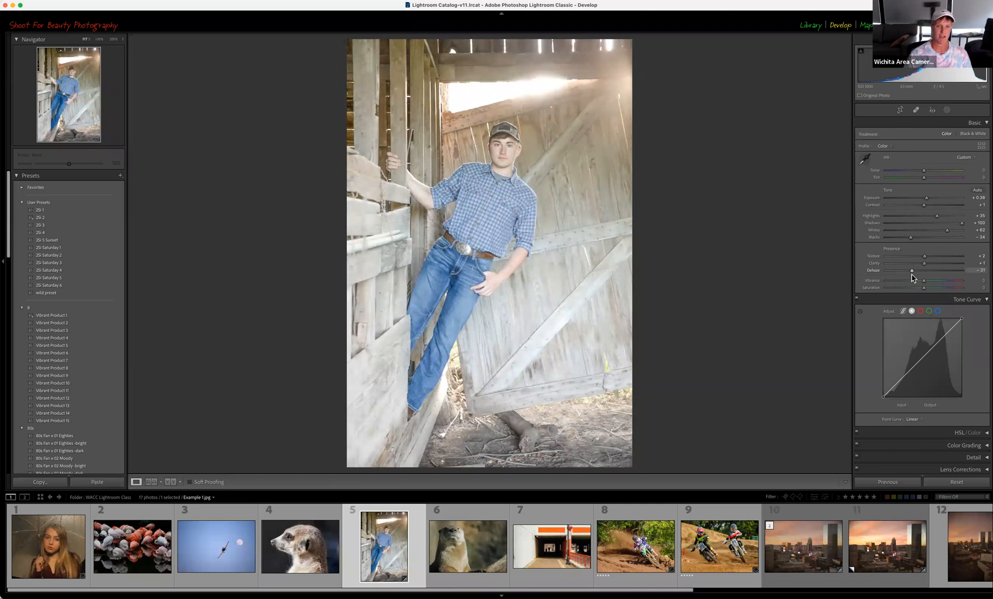
pyautogui.moveTo(912, 275); pyautogui.dragTo(925, 279)
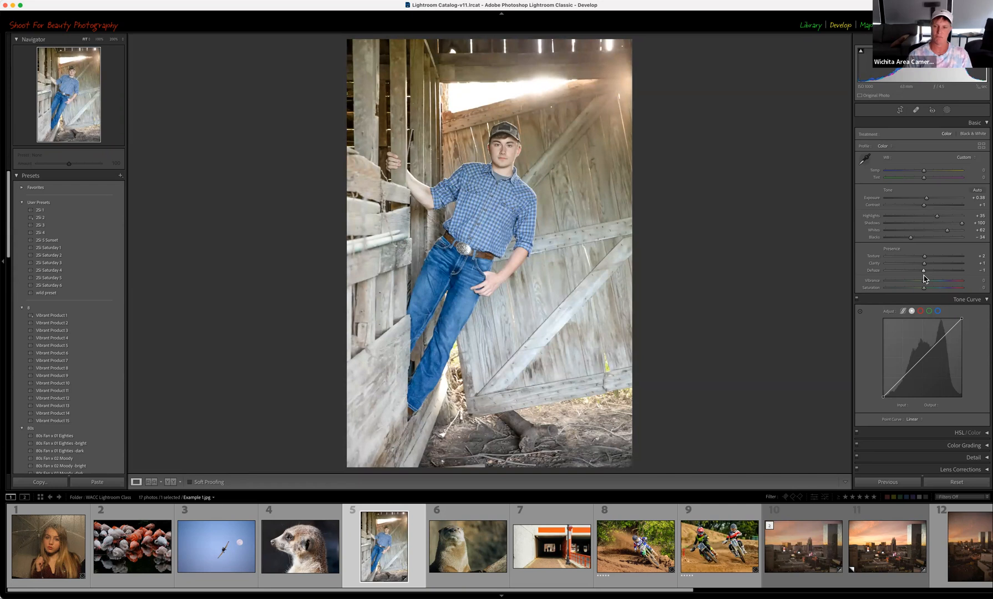
pyautogui.moveTo(923, 273); pyautogui.dragTo(918, 274)
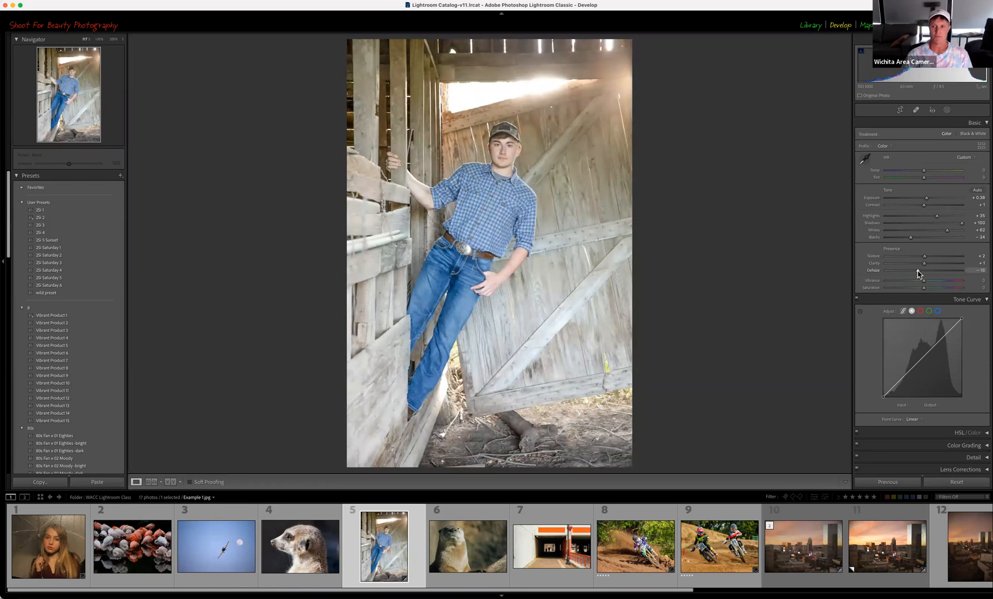
pyautogui.moveTo(918, 274); pyautogui.dragTo(935, 276)
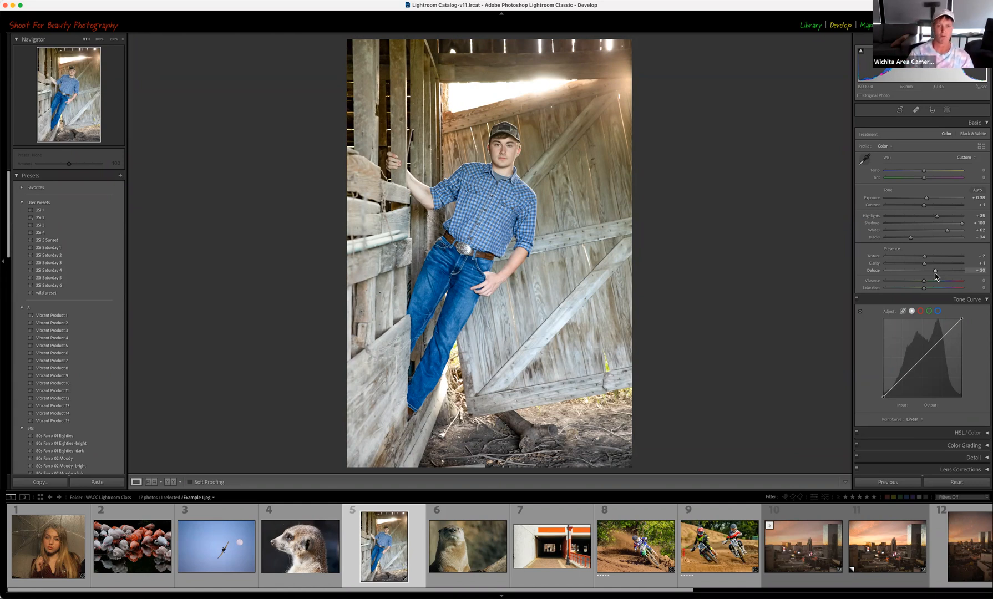
pyautogui.moveTo(930, 273); pyautogui.dragTo(925, 273)
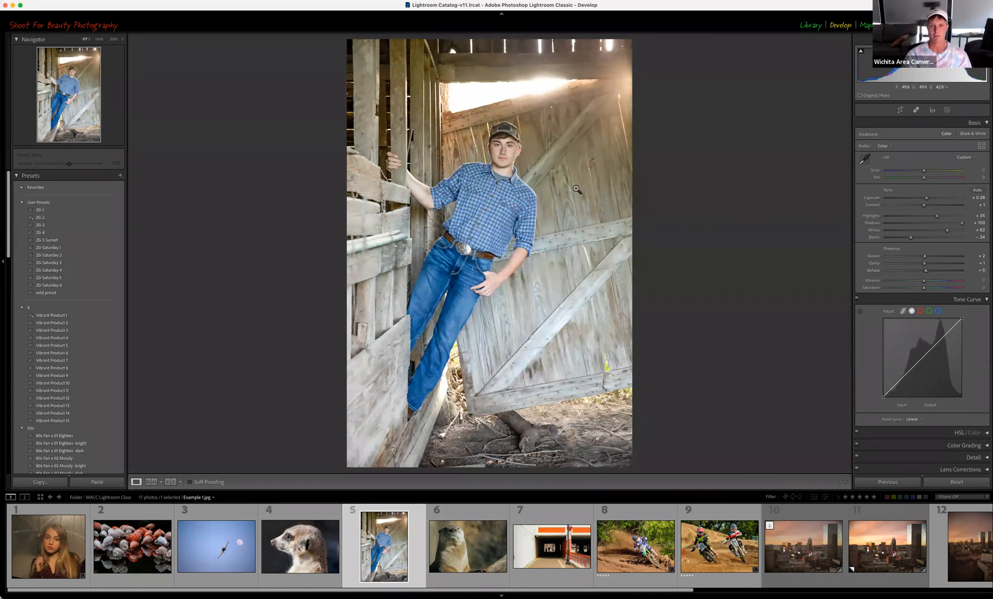
# - Mask the barn background with an inverted Select Subject mask and set the mask's Dehaze to 34
pyautogui.click(946, 110)
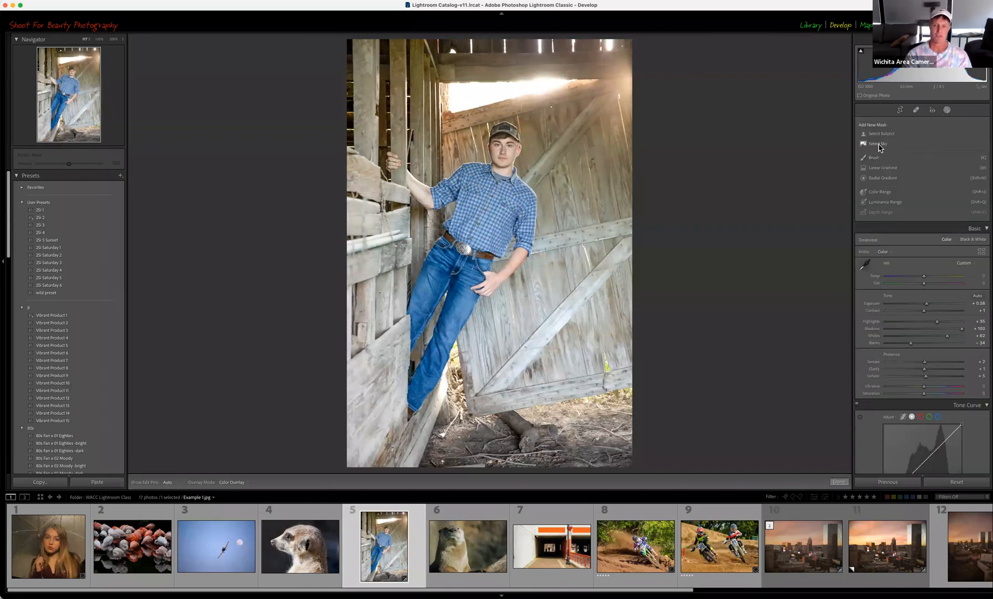
pyautogui.click(880, 135)
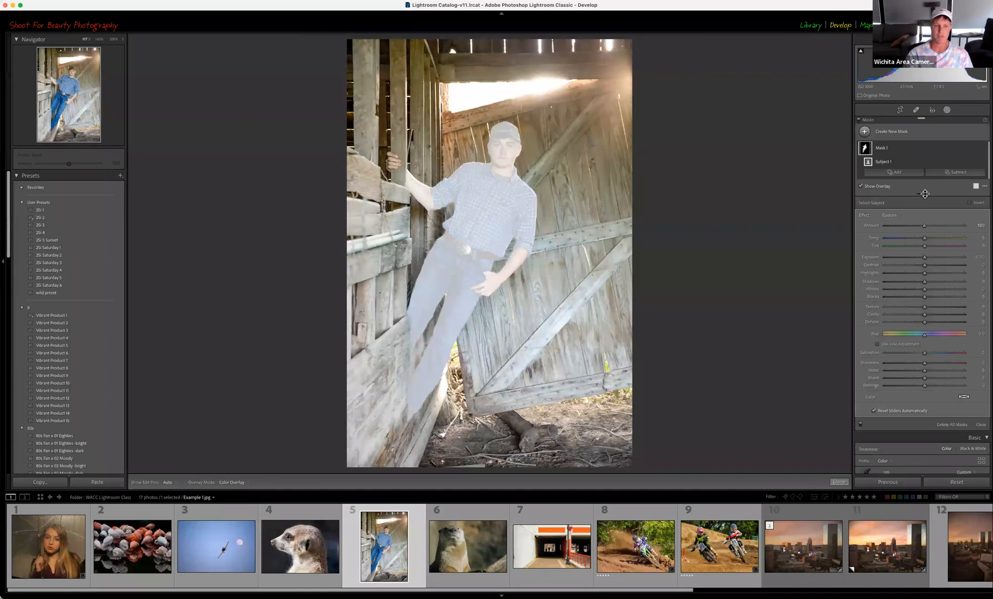
pyautogui.click(970, 204)
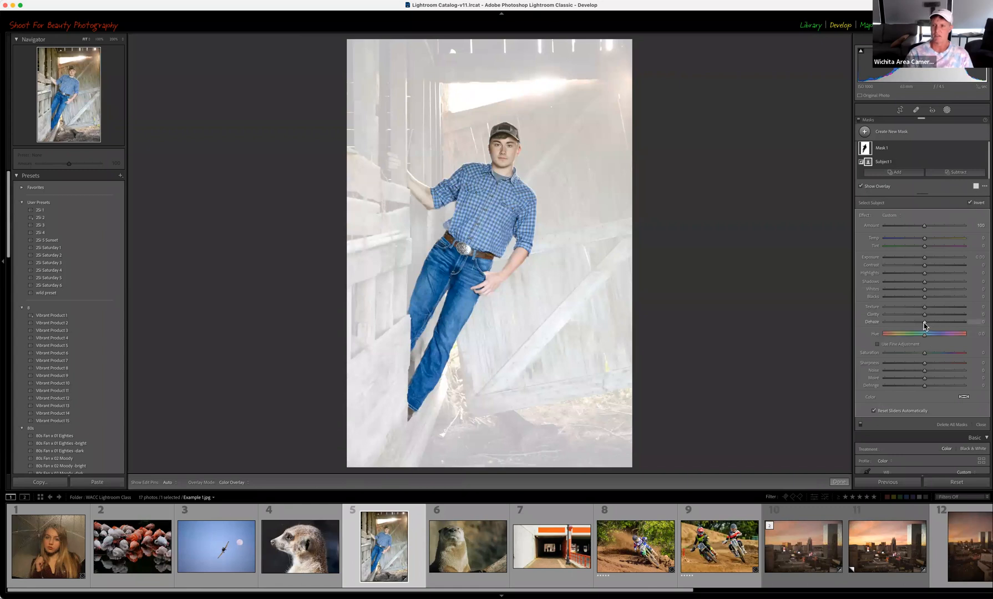
pyautogui.moveTo(924, 325); pyautogui.dragTo(938, 325)
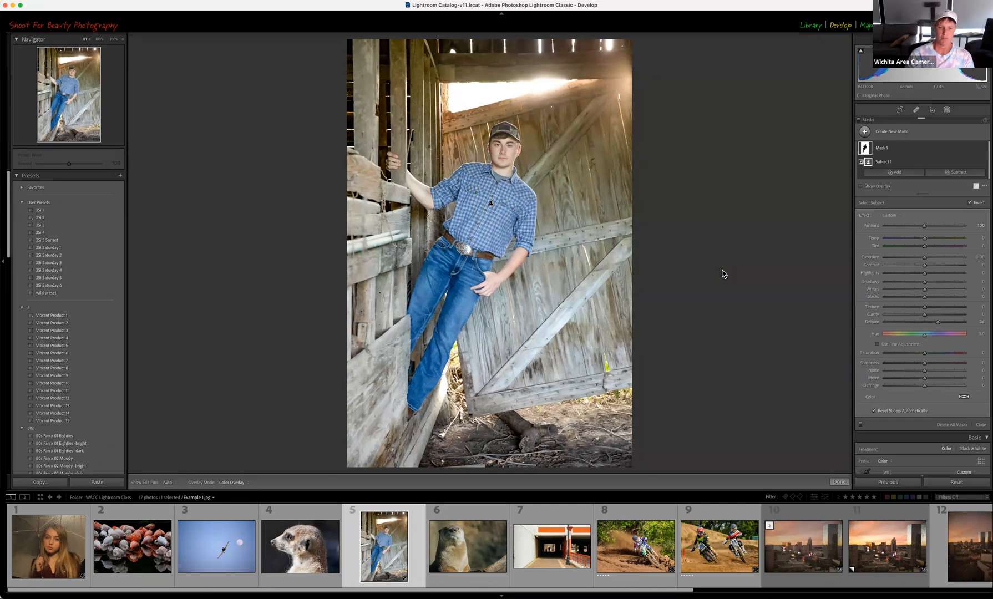
# - On the meerkat photo, try Dehaze at +44 and Clarity at +100, and bring Texture, Clarity and Dehaze to +1
pyautogui.click(302, 544)
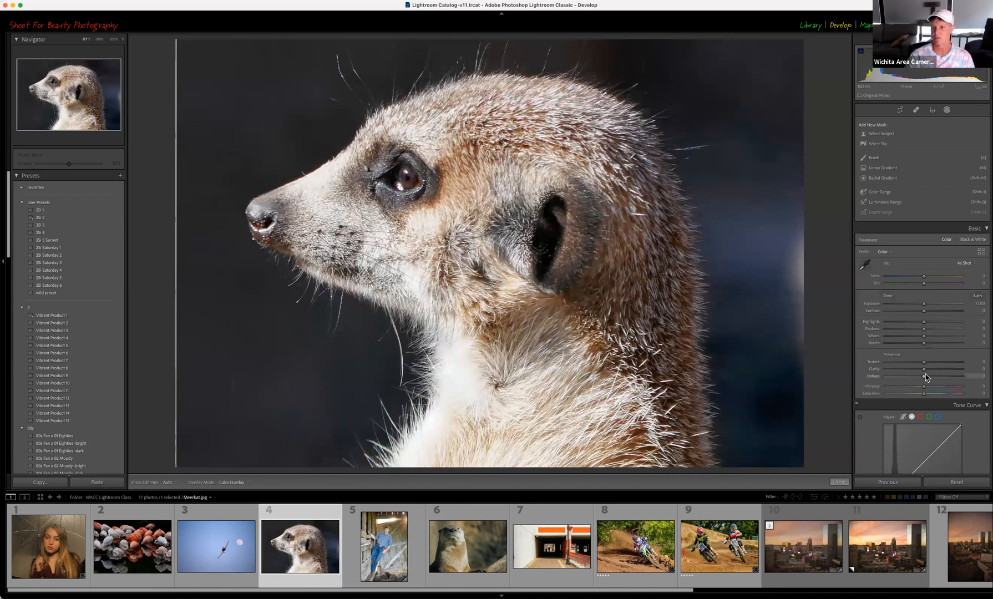
pyautogui.moveTo(924, 379); pyautogui.dragTo(942, 392)
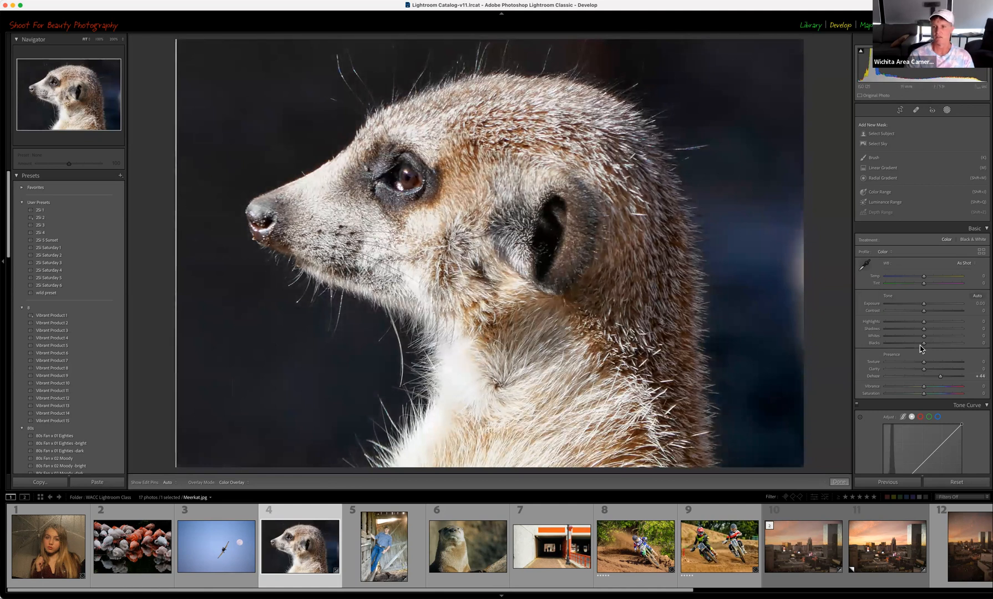
pyautogui.moveTo(935, 381); pyautogui.dragTo(969, 370)
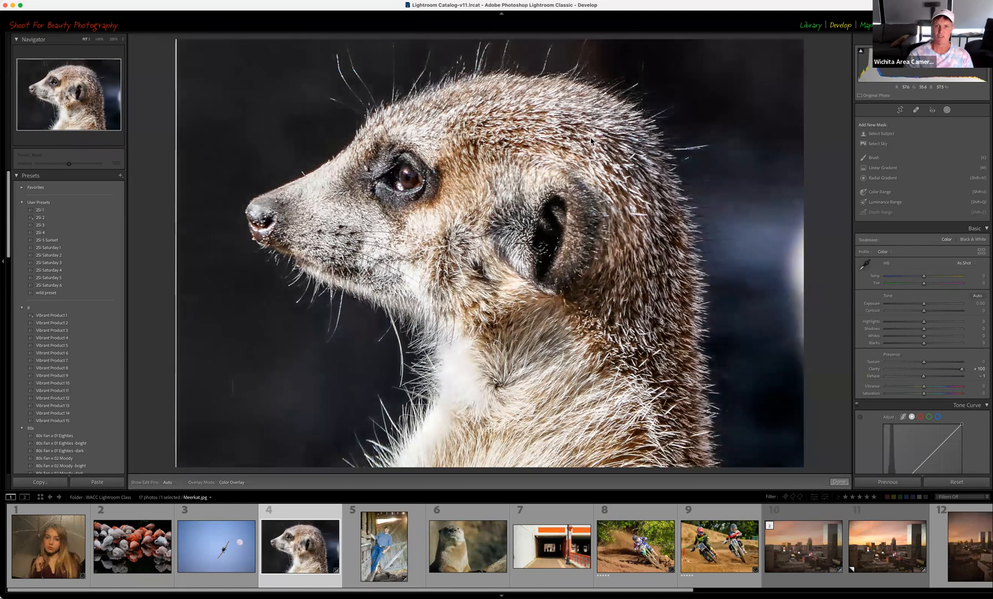
pyautogui.click(925, 369)
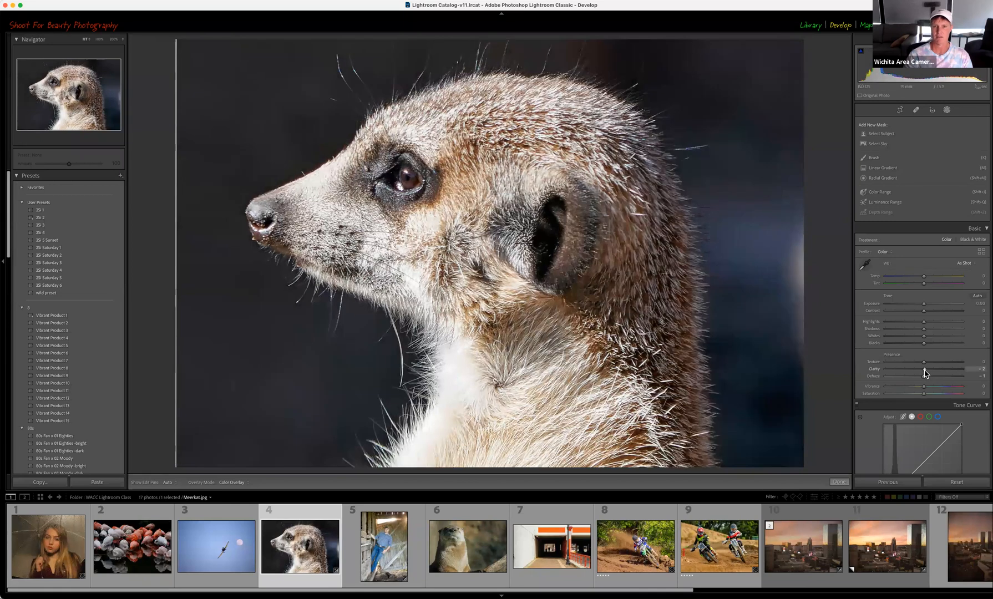
pyautogui.moveTo(924, 362)
pyautogui.mouseDown()
pyautogui.moveTo(986, 363)
pyautogui.moveTo(915, 370)
pyautogui.moveTo(965, 372)
pyautogui.moveTo(924, 370)
pyautogui.mouseUp()
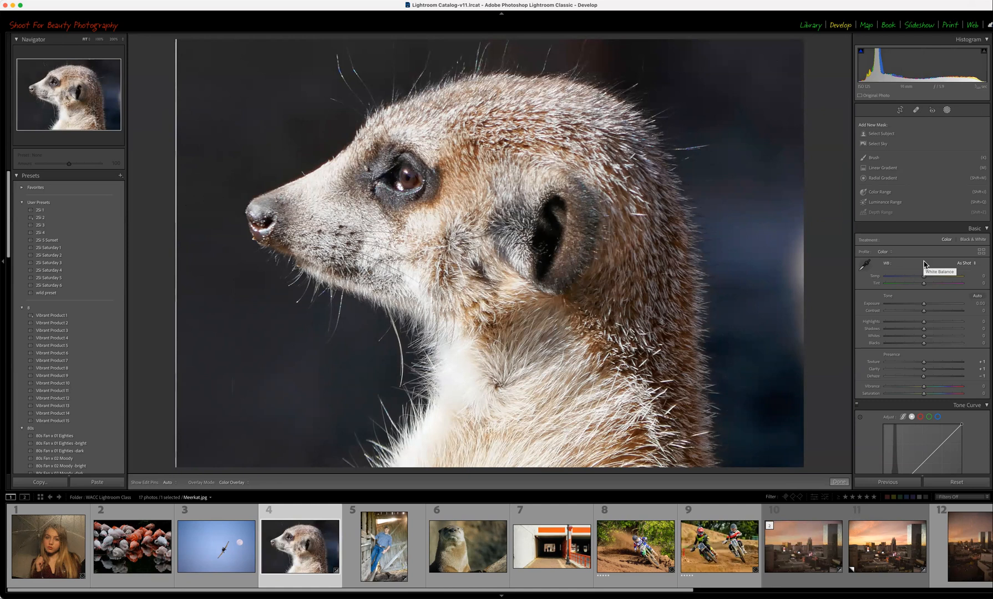
# - On the original cityscape photo, set Dehaze to +56 and warm the white balance with Temp +17
pyautogui.click(814, 546)
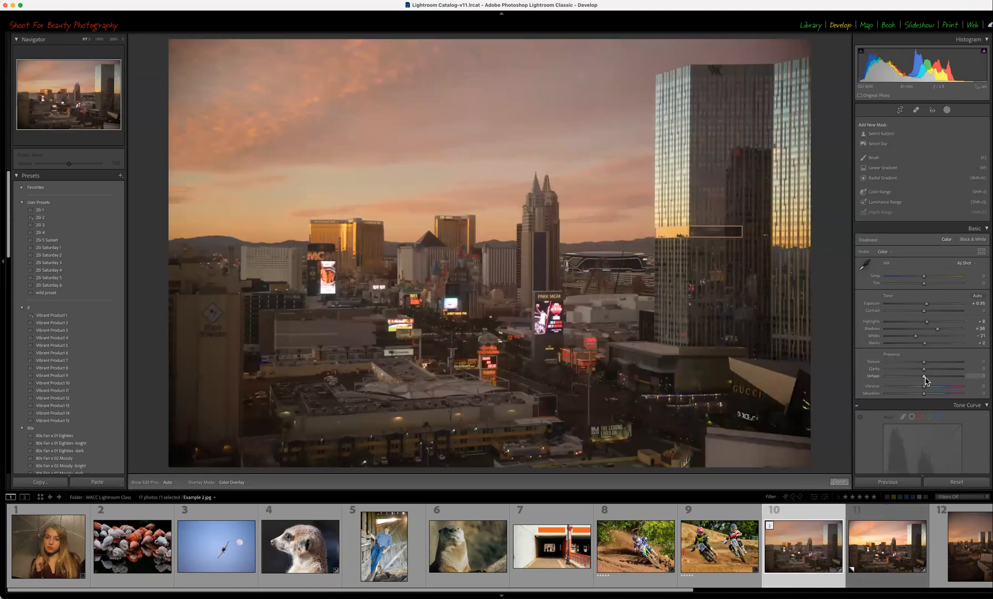
pyautogui.moveTo(930, 380); pyautogui.dragTo(945, 379)
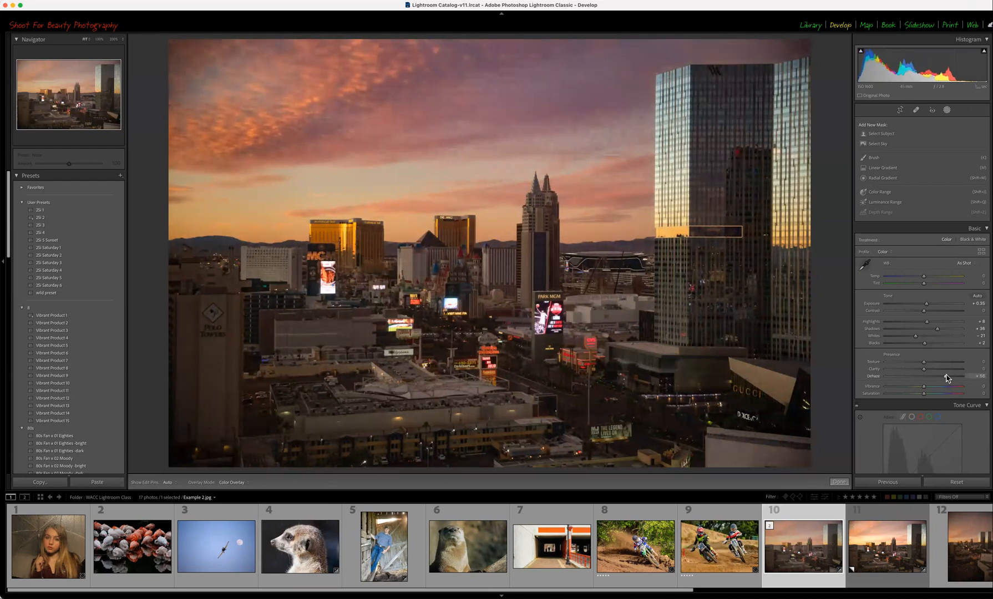
pyautogui.click(947, 110)
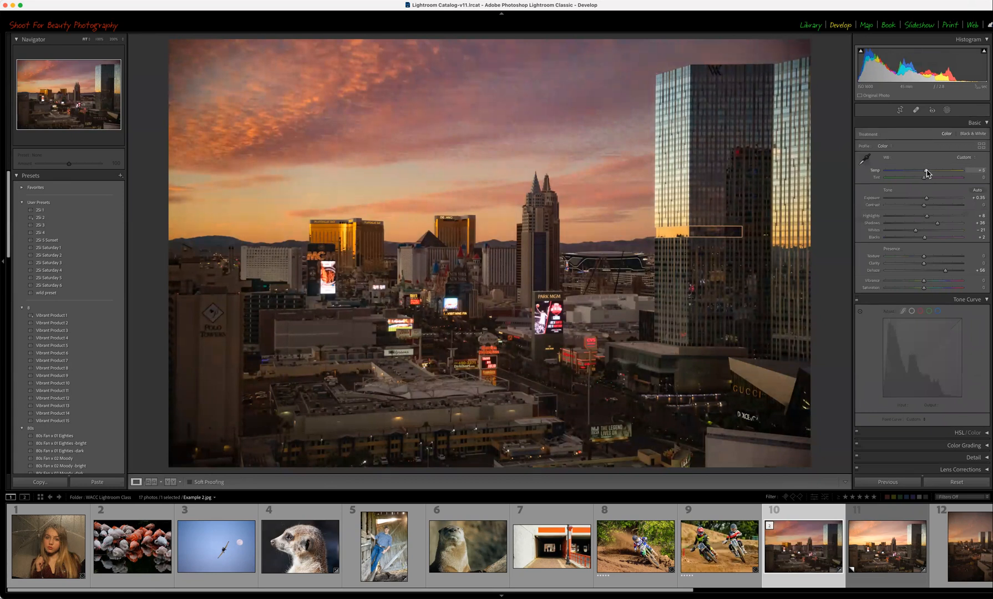
pyautogui.moveTo(926, 172); pyautogui.dragTo(931, 172)
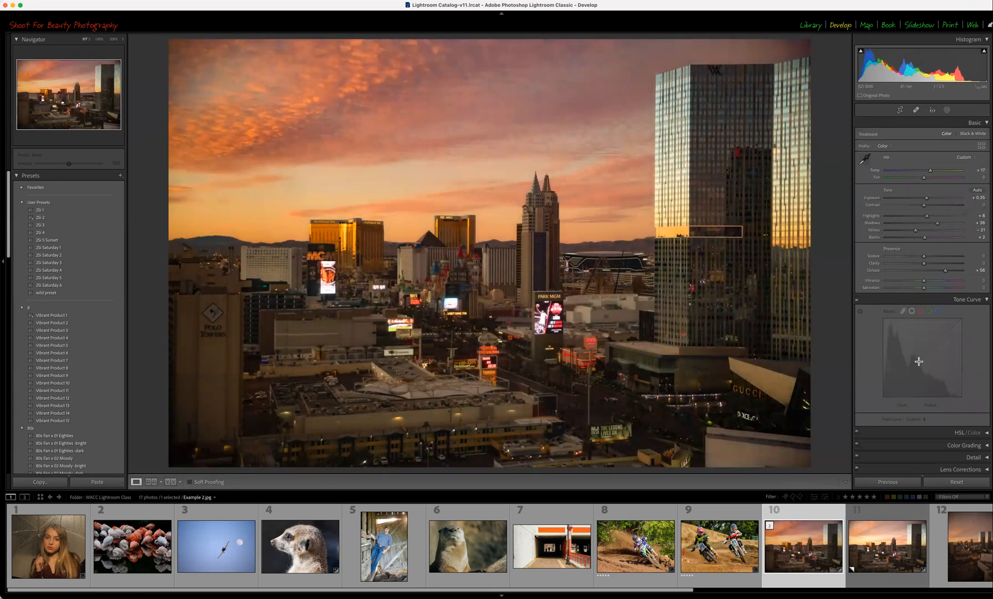
# - Raise the Blue luminance of the cityscape to +42 in the HSL adjustments
pyautogui.scroll(-2, 921, 363)
pyautogui.click(986, 398)
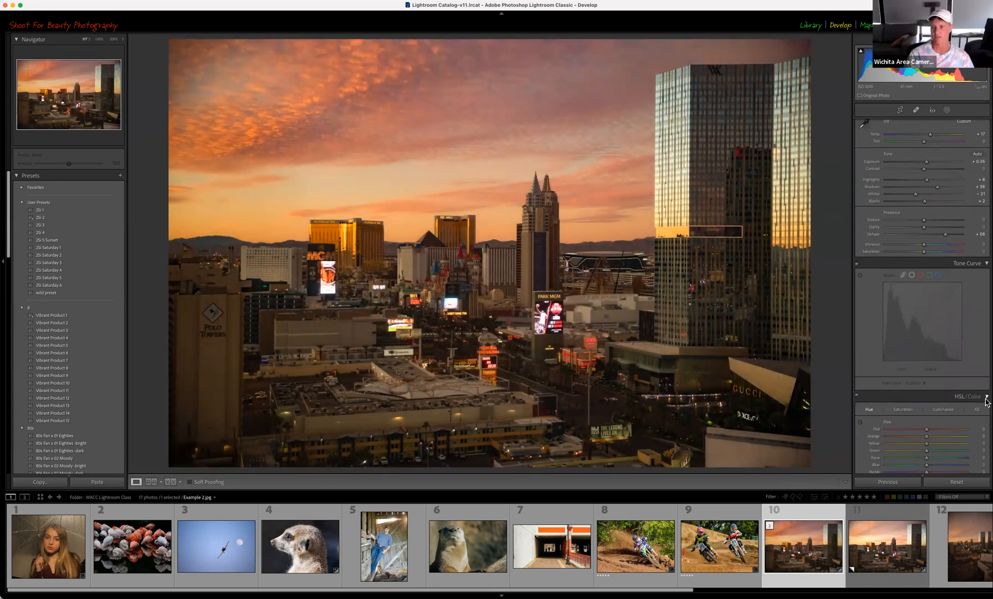
pyautogui.scroll(-3, 984, 411)
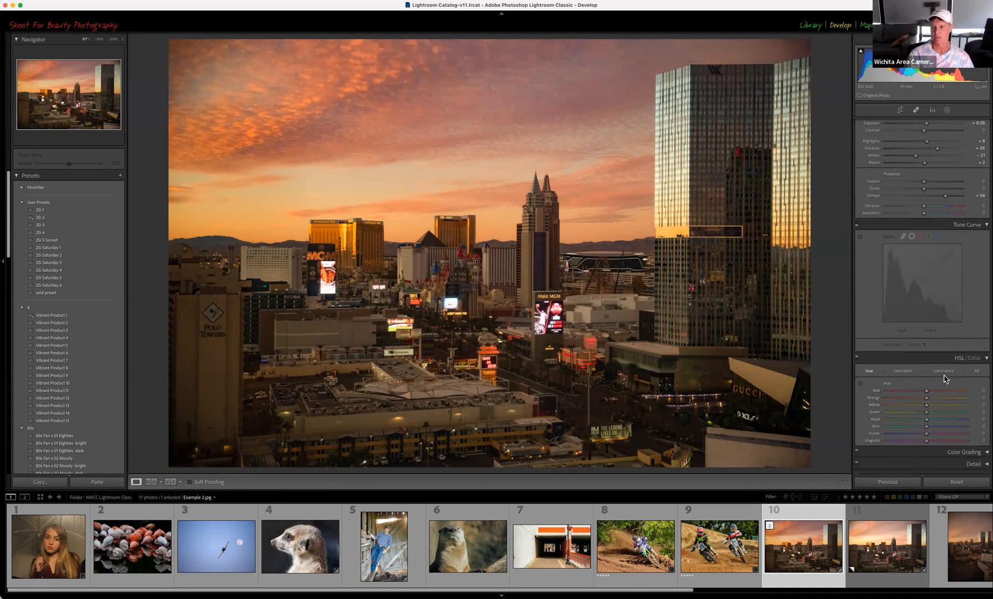
pyautogui.click(944, 372)
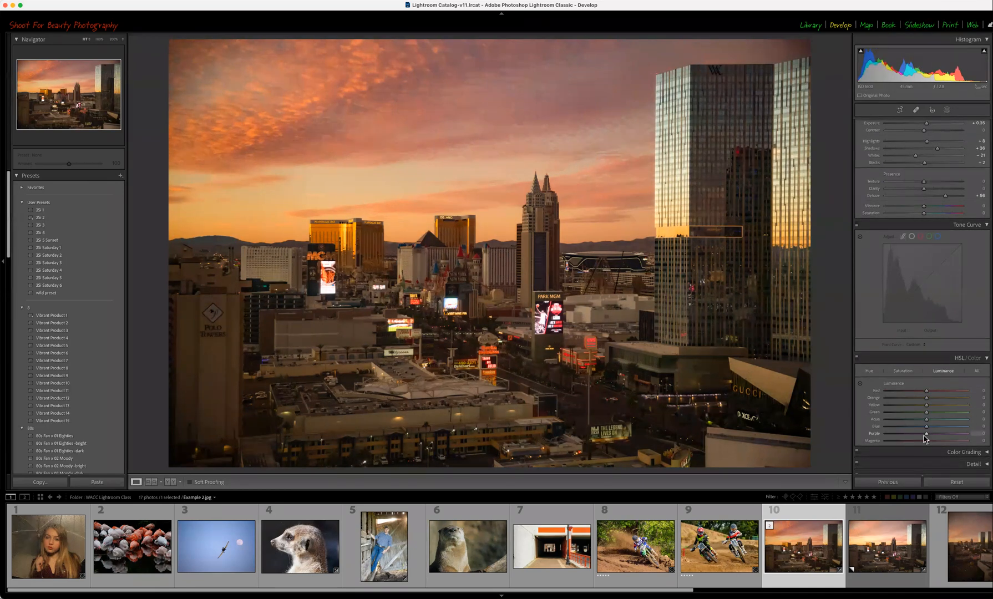
pyautogui.moveTo(926, 430); pyautogui.dragTo(945, 428)
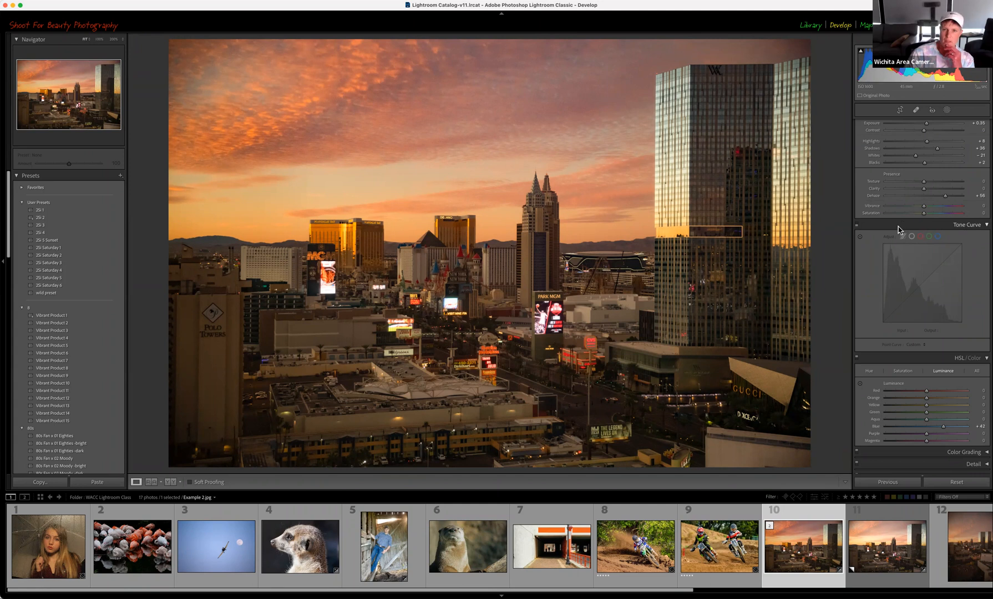
# - Reopen the barn portrait, set its Saturation to +1, and inspect the face up close
pyautogui.click(379, 555)
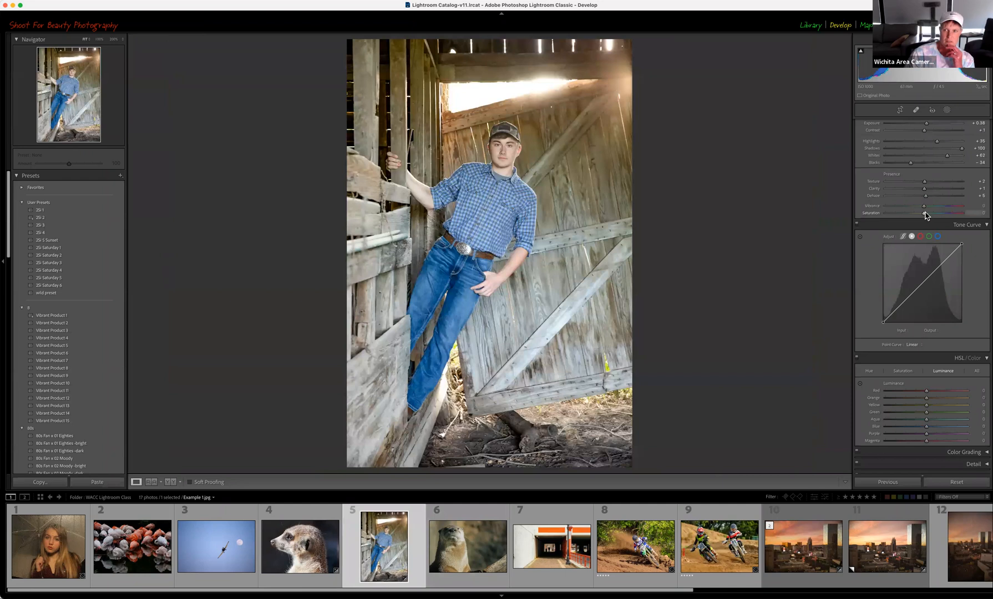
pyautogui.moveTo(924, 214)
pyautogui.mouseDown()
pyautogui.moveTo(986, 220)
pyautogui.moveTo(859, 220)
pyautogui.moveTo(964, 220)
pyautogui.moveTo(927, 221)
pyautogui.mouseUp()
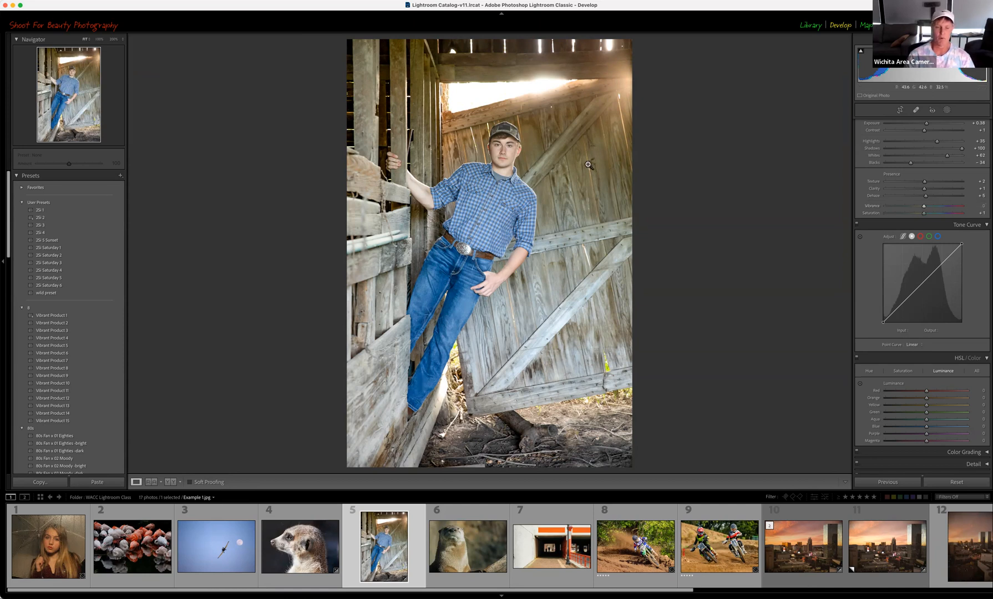
pyautogui.click(510, 146)
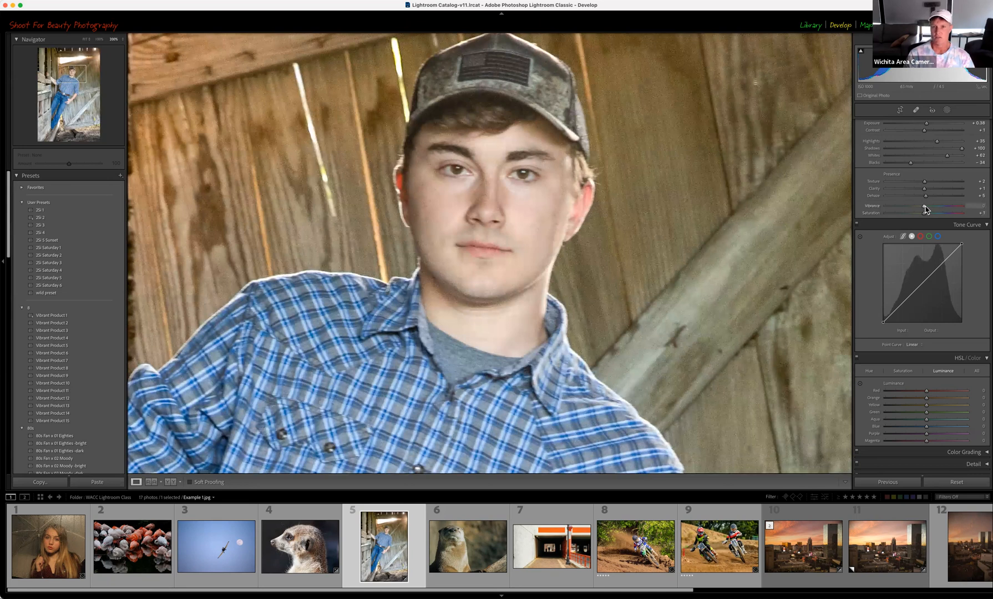
pyautogui.click(724, 210)
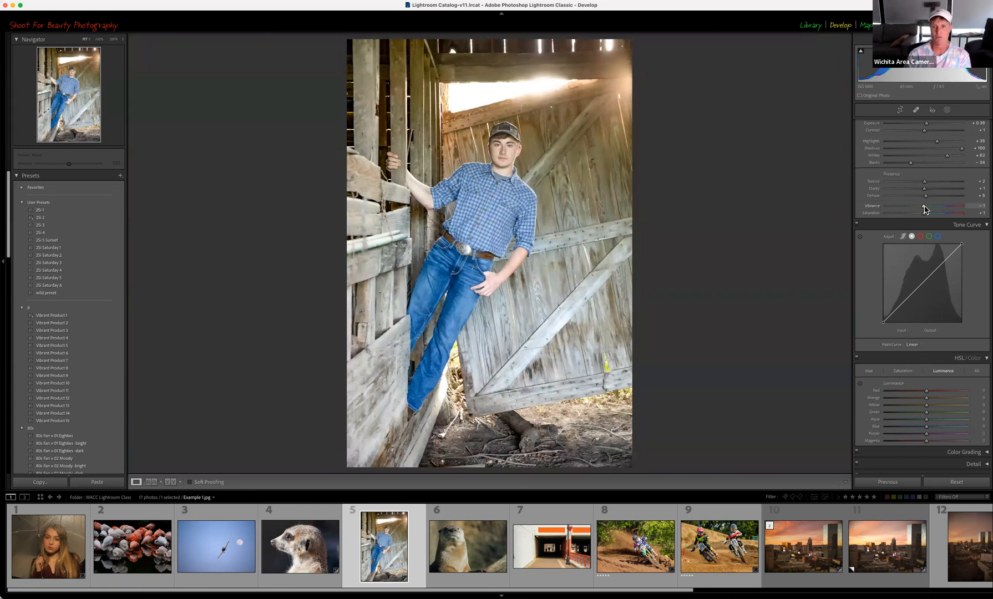
# - Try the barn portrait's Vibrance at +35, ease it back to around zero, and zoom in on the face
pyautogui.moveTo(925, 210); pyautogui.dragTo(932, 210)
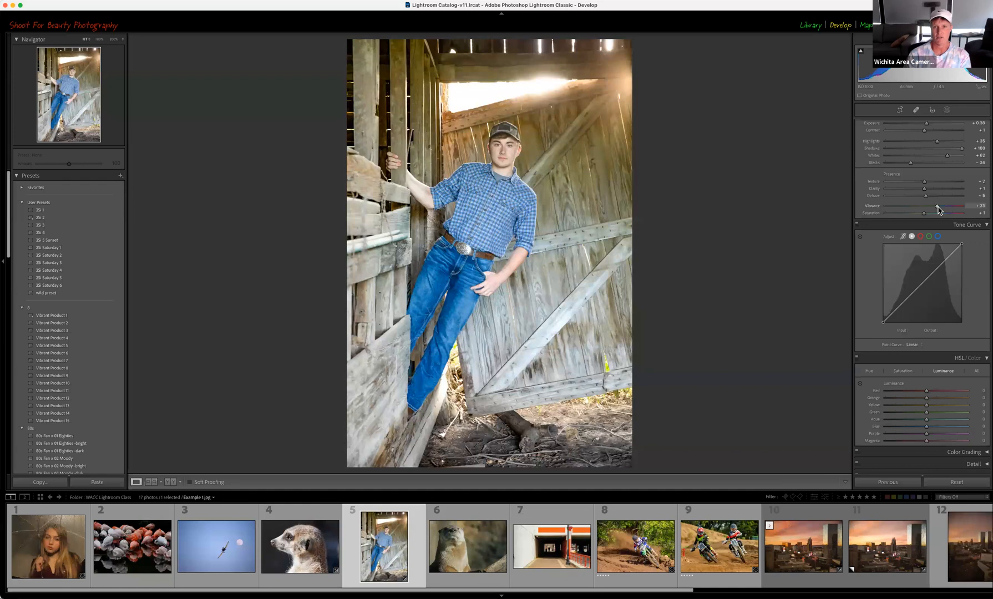
pyautogui.moveTo(930, 214)
pyautogui.mouseDown()
pyautogui.moveTo(938, 215)
pyautogui.moveTo(924, 213)
pyautogui.mouseUp()
pyautogui.click(506, 165)
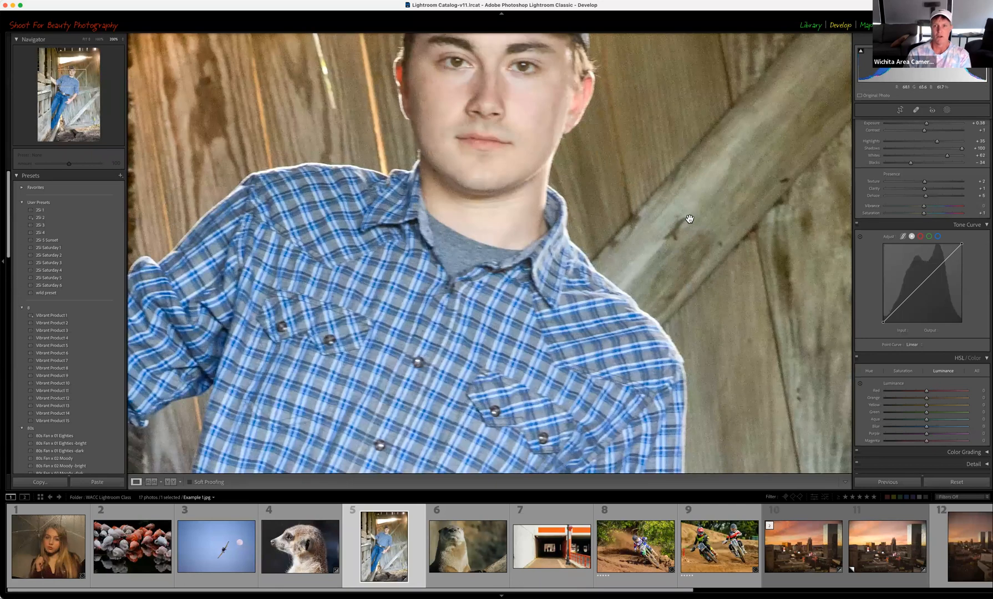
# - Try the barn portrait's Vibrance at +46, about +26 and +5, comparing the whole photo with the face up close
pyautogui.moveTo(930, 209); pyautogui.dragTo(945, 211)
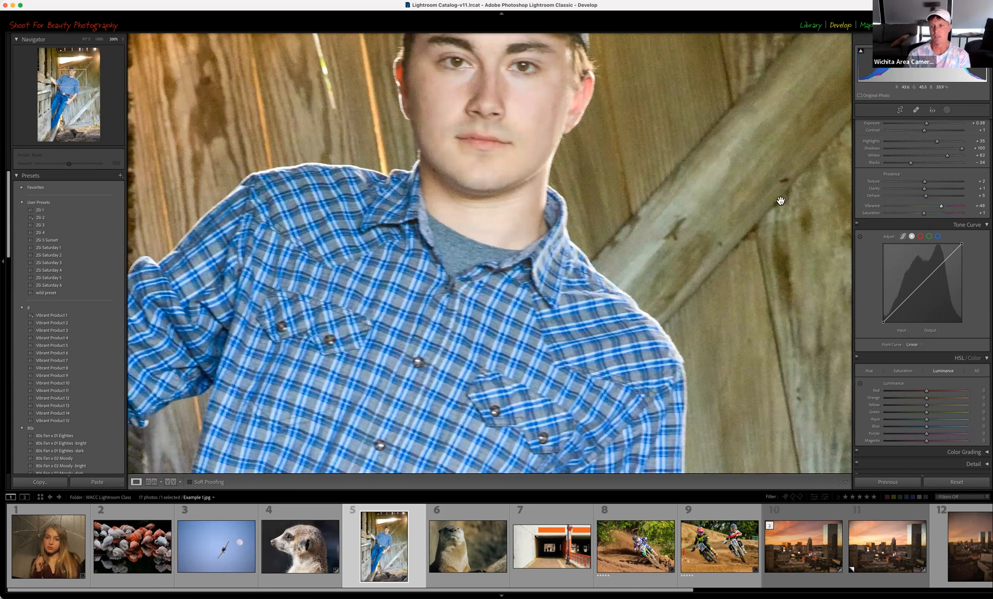
pyautogui.moveTo(938, 210)
pyautogui.mouseDown()
pyautogui.moveTo(922, 216)
pyautogui.moveTo(933, 212)
pyautogui.mouseUp()
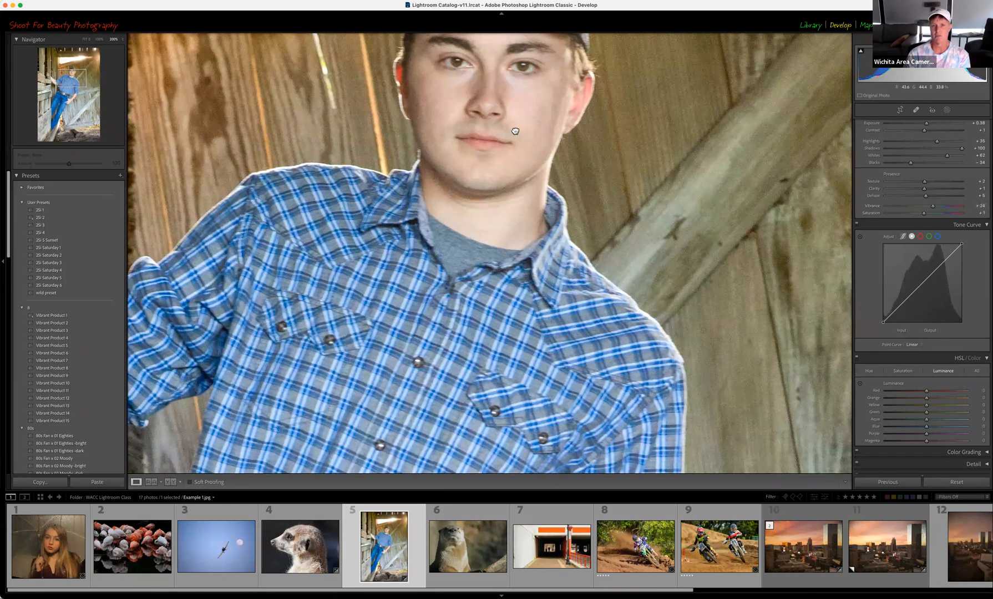
pyautogui.click(515, 131)
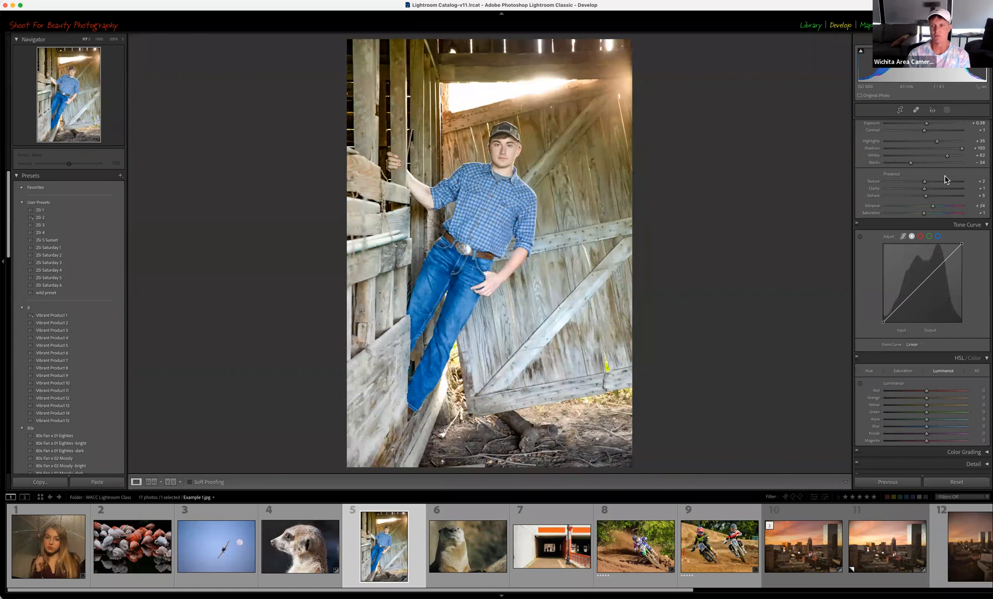
pyautogui.click(925, 206)
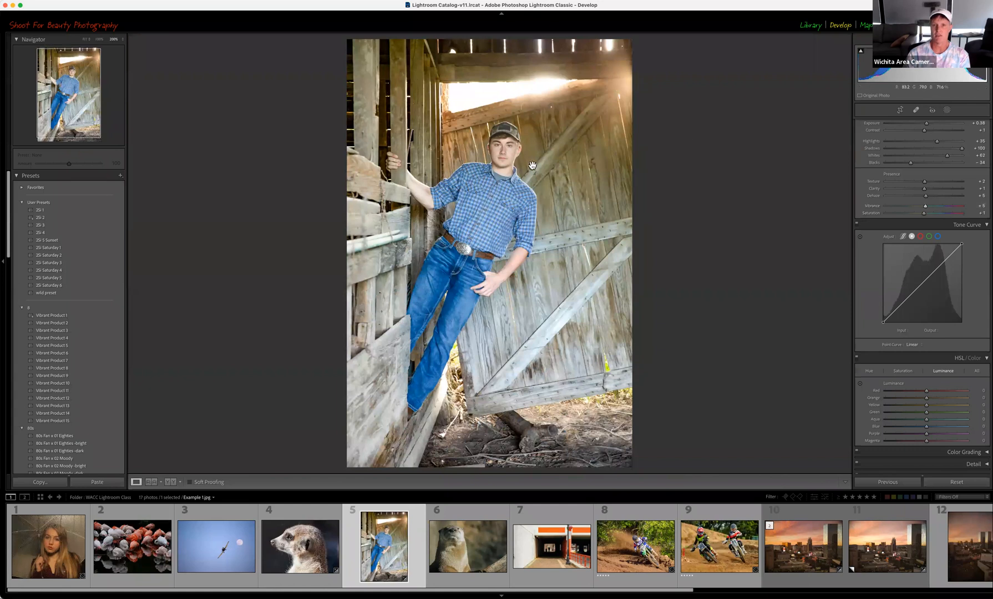
pyautogui.click(484, 149)
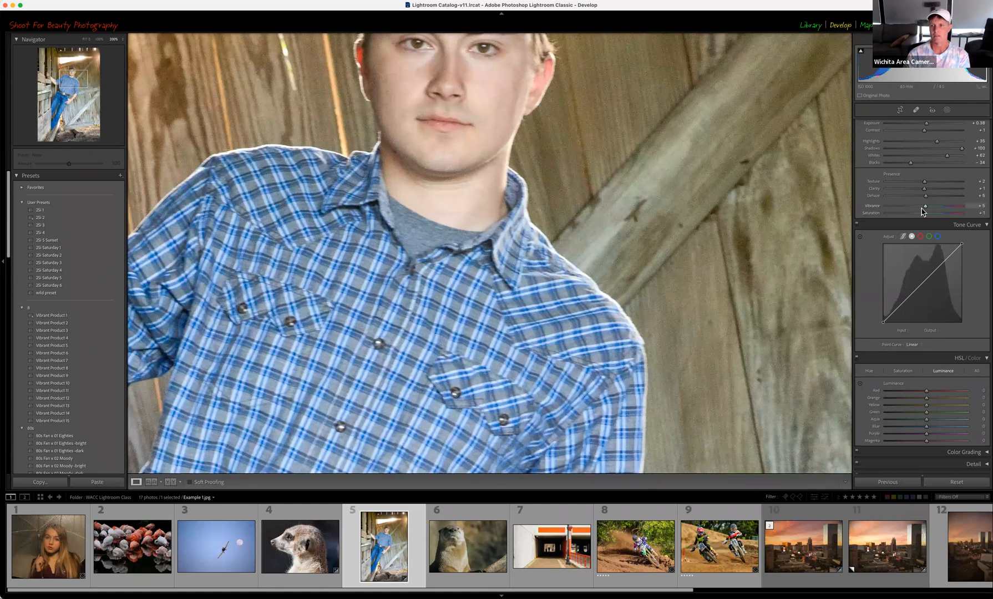
# - Reset the portrait's Vibrance to 0, try Saturation at +28, and ease it back to around zero
pyautogui.doubleClick(923, 207)
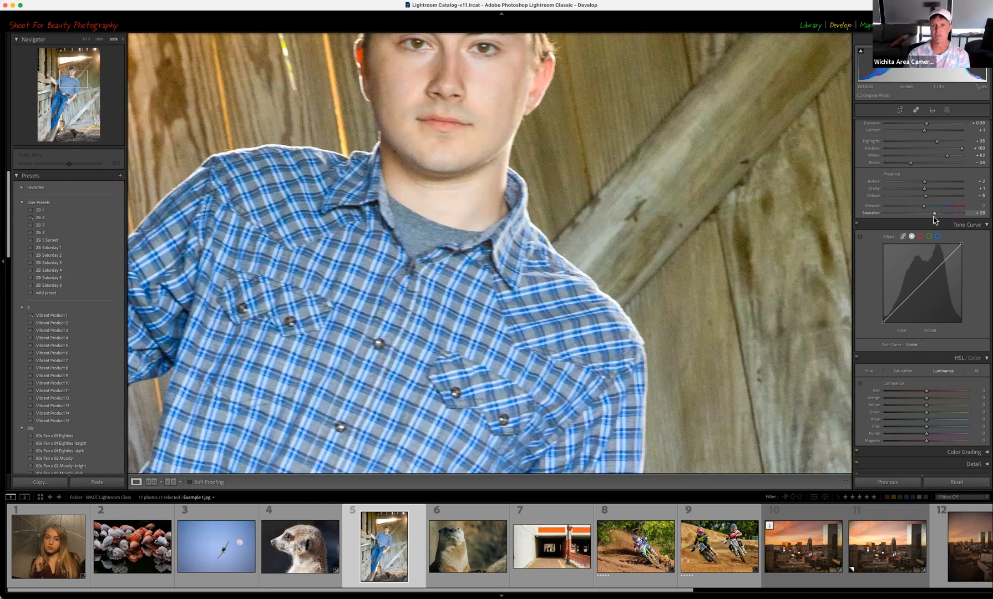
pyautogui.moveTo(932, 219); pyautogui.dragTo(918, 220)
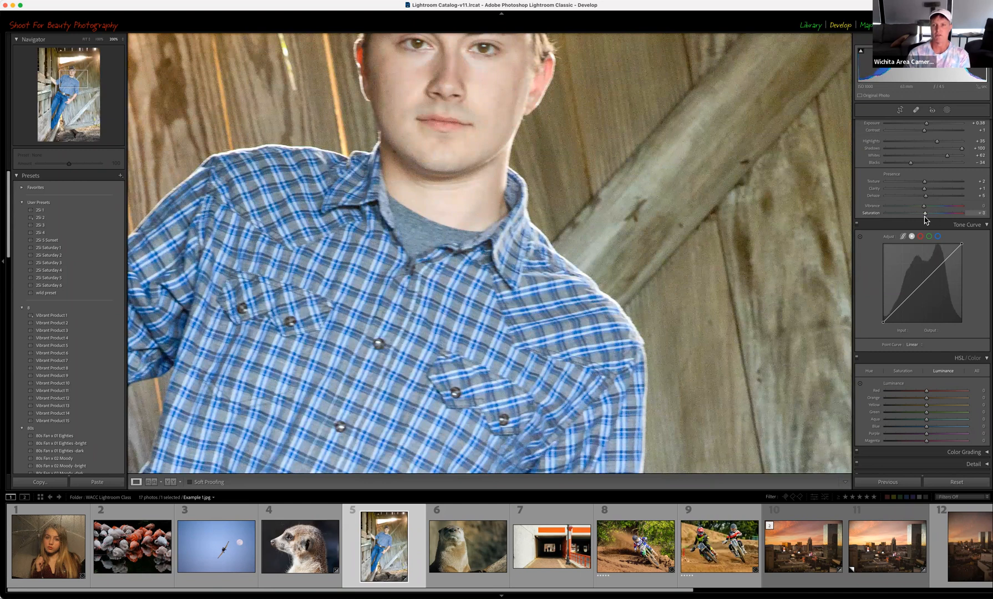
pyautogui.moveTo(923, 216); pyautogui.dragTo(922, 216)
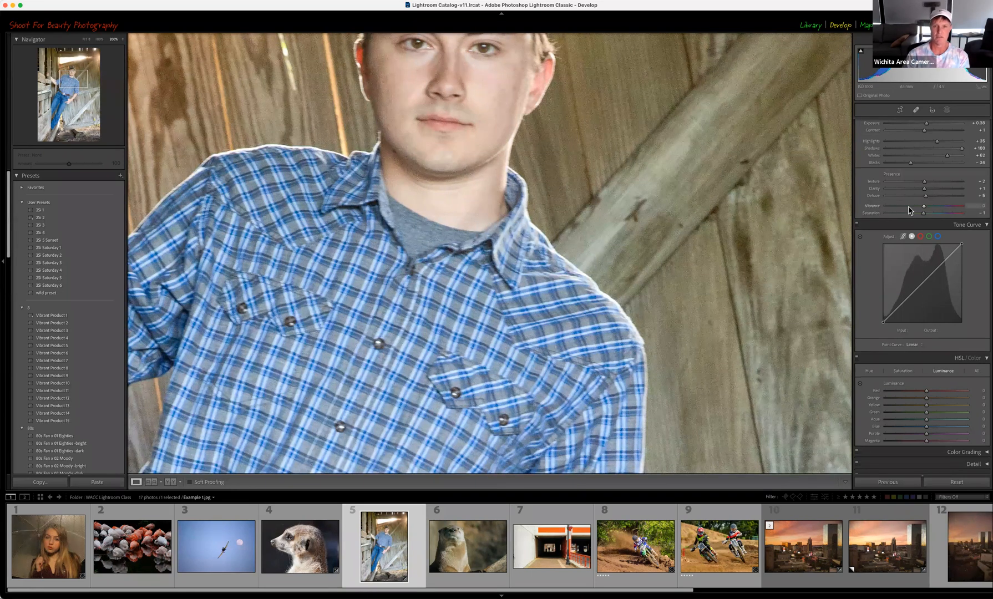
# - Select the portrait's existing inverted subject mask, raise its Saturation to 30, and check the background on the full photo
pyautogui.click(946, 111)
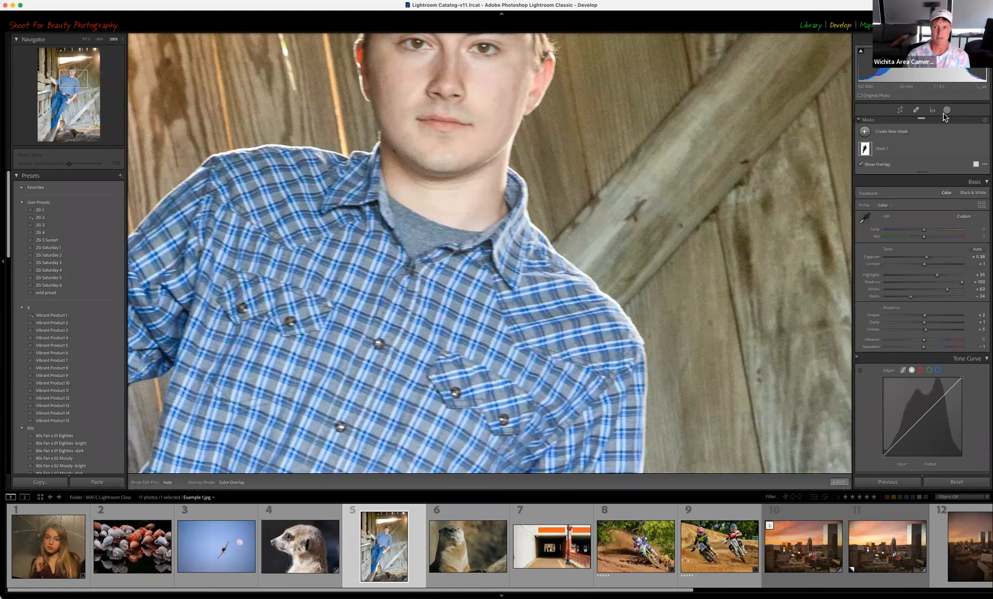
pyautogui.click(864, 149)
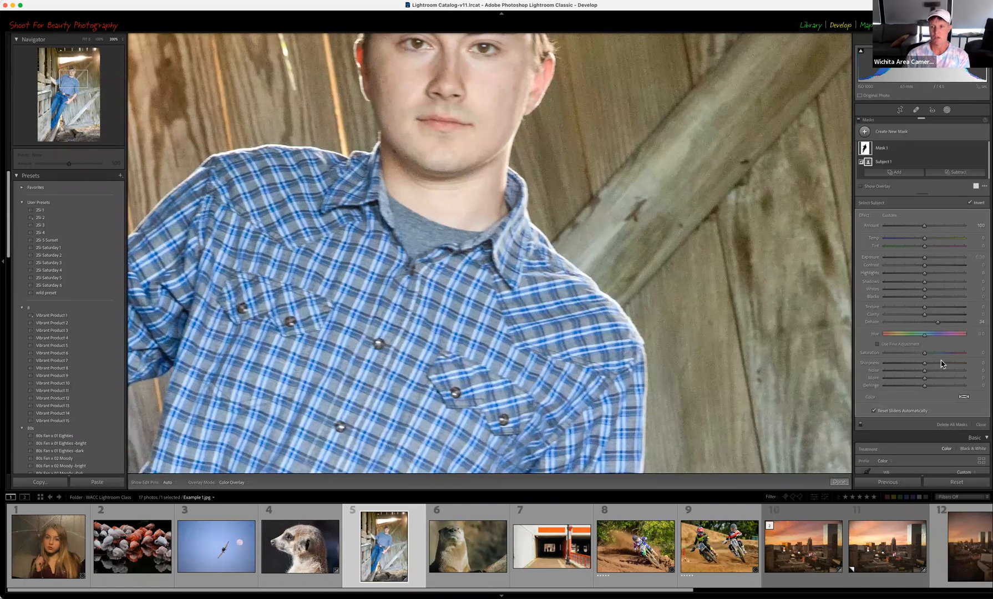
pyautogui.scroll(-1, 943, 363)
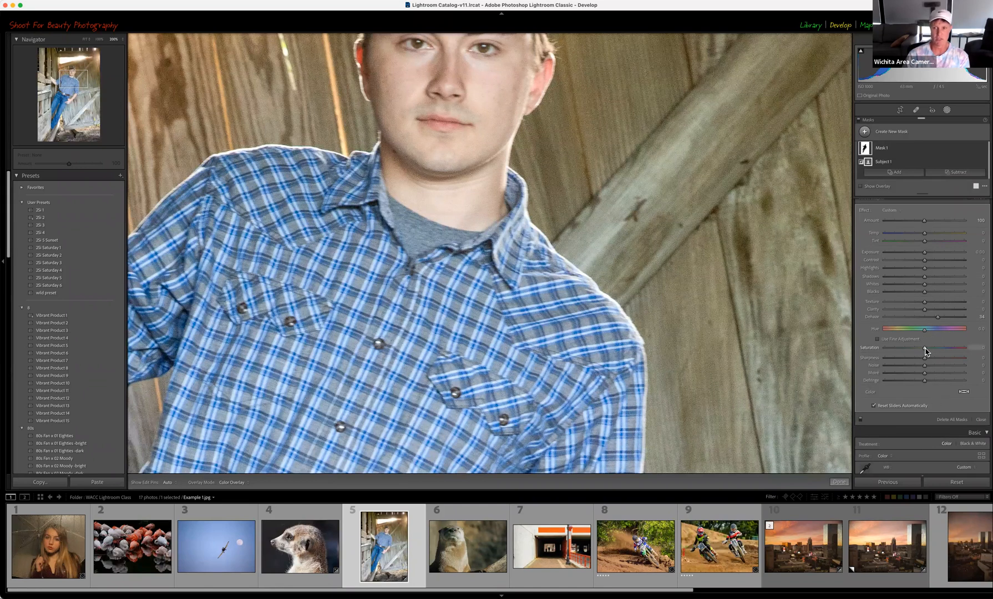
pyautogui.moveTo(925, 350)
pyautogui.mouseDown()
pyautogui.moveTo(950, 349)
pyautogui.moveTo(924, 357)
pyautogui.mouseUp()
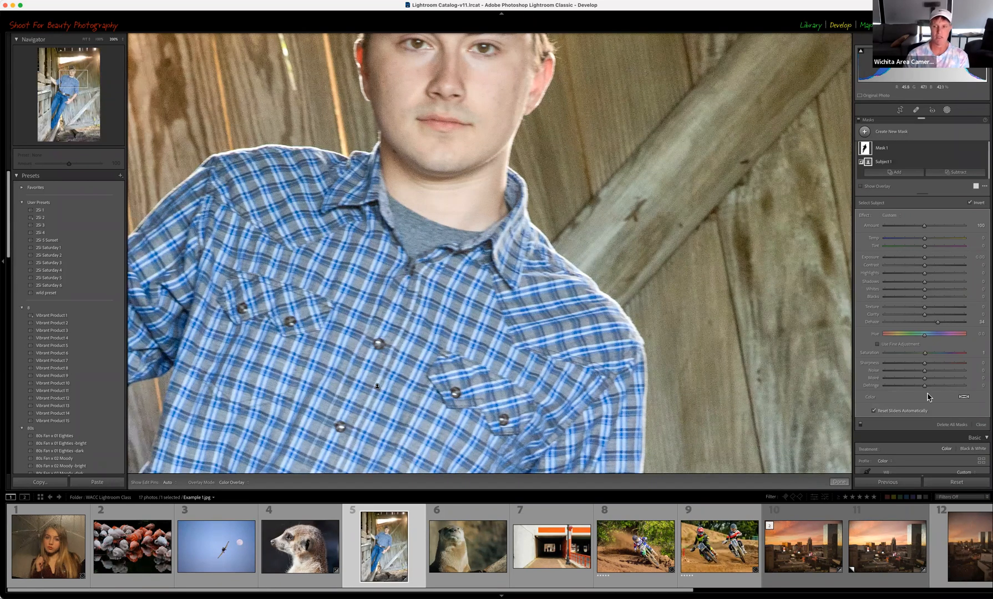
pyautogui.moveTo(925, 355)
pyautogui.mouseDown()
pyautogui.moveTo(944, 355)
pyautogui.moveTo(936, 354)
pyautogui.mouseUp()
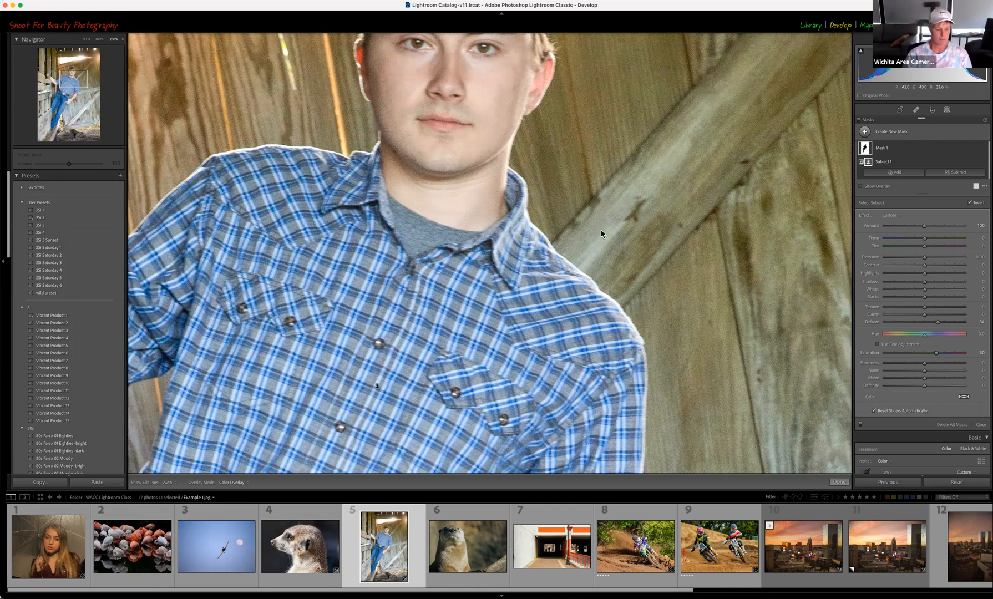
pyautogui.press('z')
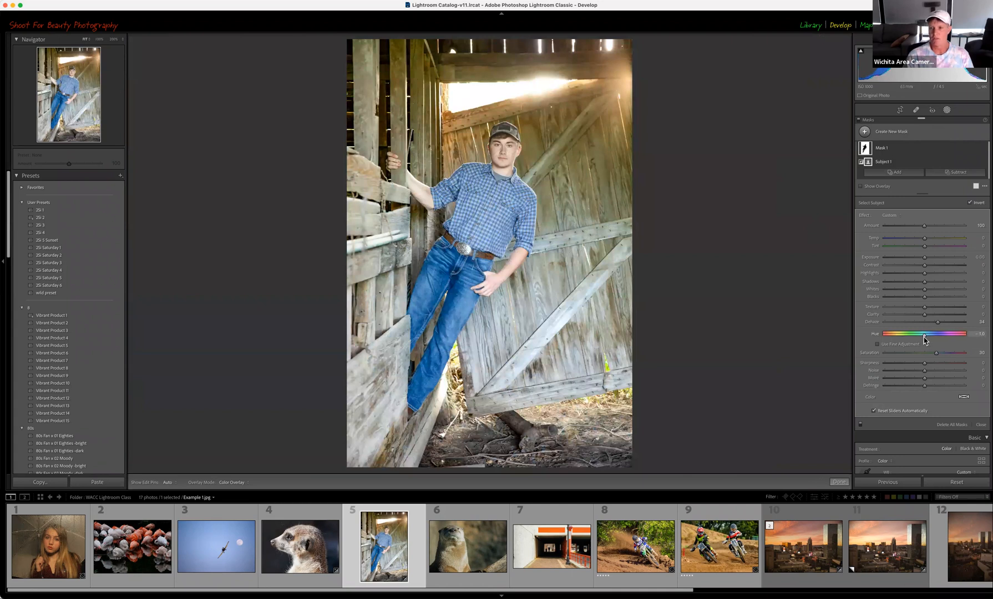
# - Return the background mask's Saturation to around zero, try its Hue with and without Use Fine Adjustment, and close the masks
pyautogui.moveTo(930, 337)
pyautogui.mouseDown()
pyautogui.moveTo(956, 338)
pyautogui.moveTo(870, 343)
pyautogui.moveTo(918, 345)
pyautogui.moveTo(897, 346)
pyautogui.moveTo(905, 350)
pyautogui.moveTo(870, 343)
pyautogui.moveTo(943, 345)
pyautogui.moveTo(914, 344)
pyautogui.mouseUp()
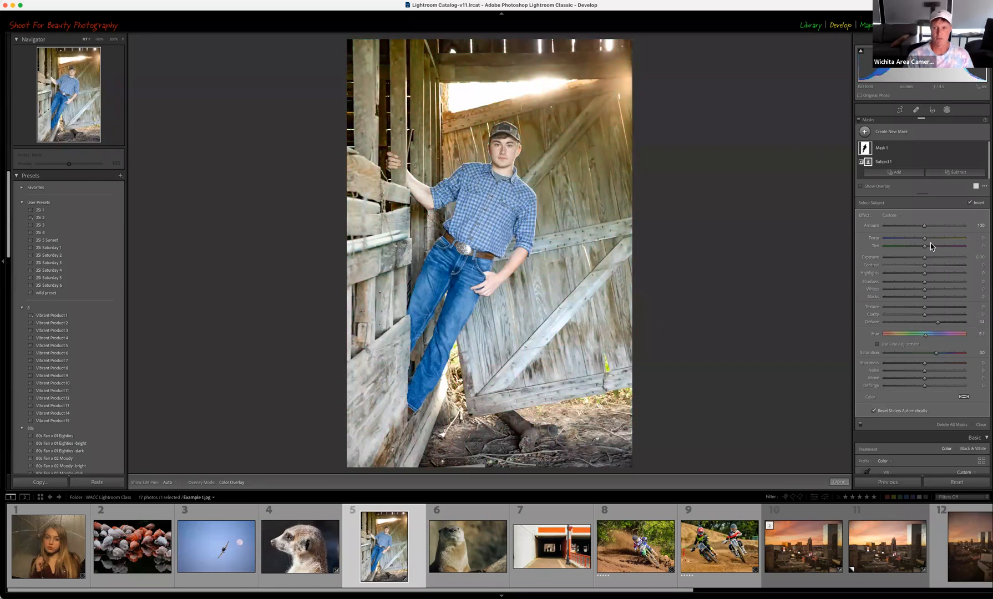
pyautogui.moveTo(936, 353); pyautogui.dragTo(925, 356)
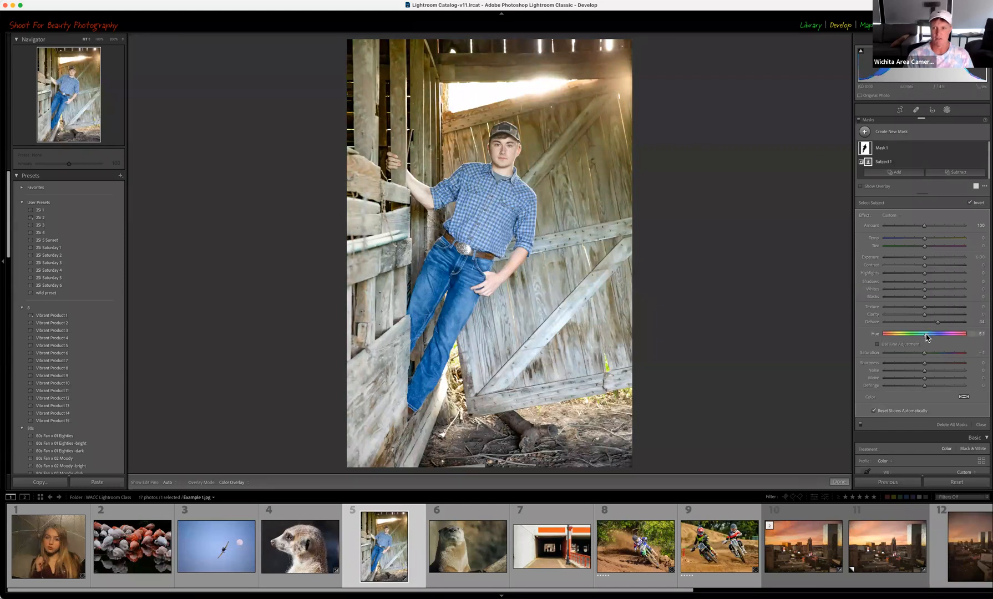
pyautogui.click(877, 344)
pyautogui.moveTo(924, 335)
pyautogui.mouseDown()
pyautogui.moveTo(911, 342)
pyautogui.moveTo(933, 339)
pyautogui.moveTo(909, 339)
pyautogui.mouseUp()
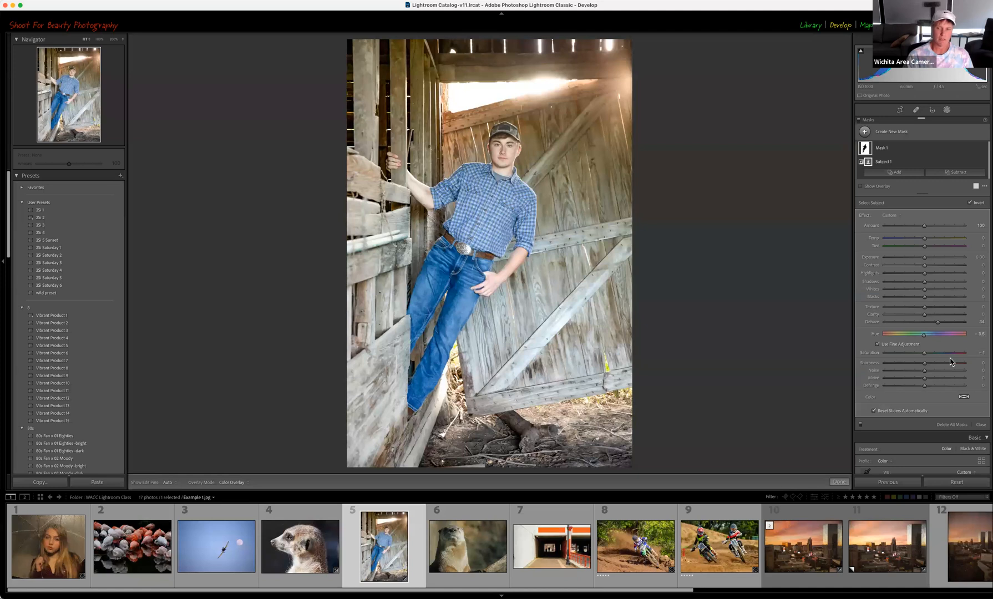
pyautogui.click(877, 344)
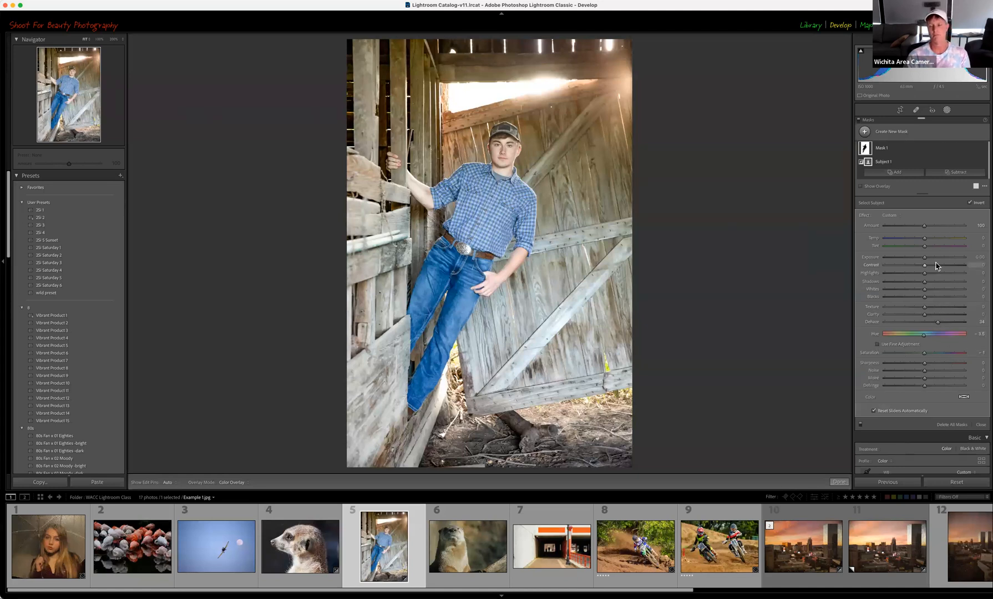
pyautogui.click(947, 111)
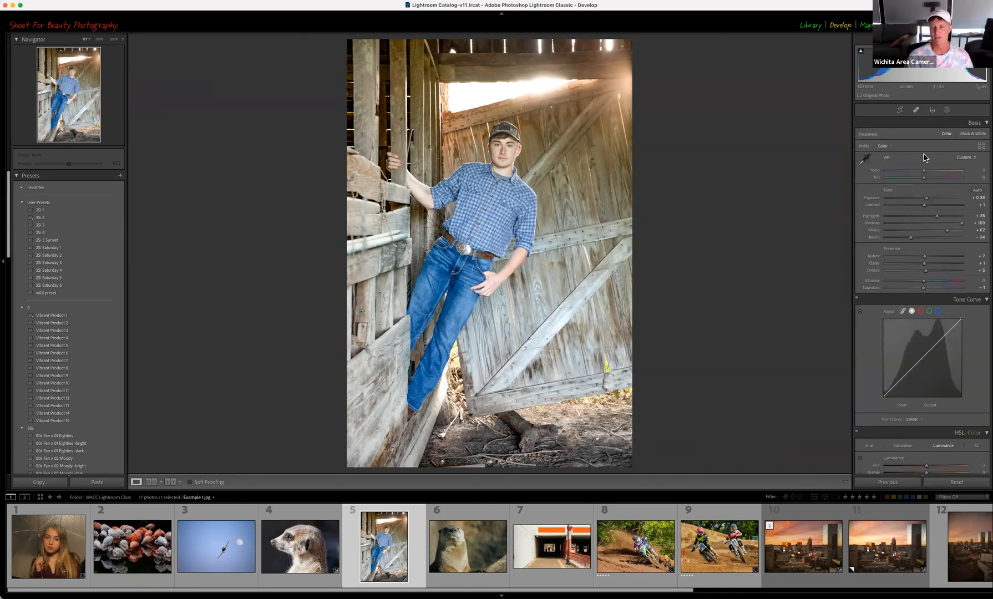
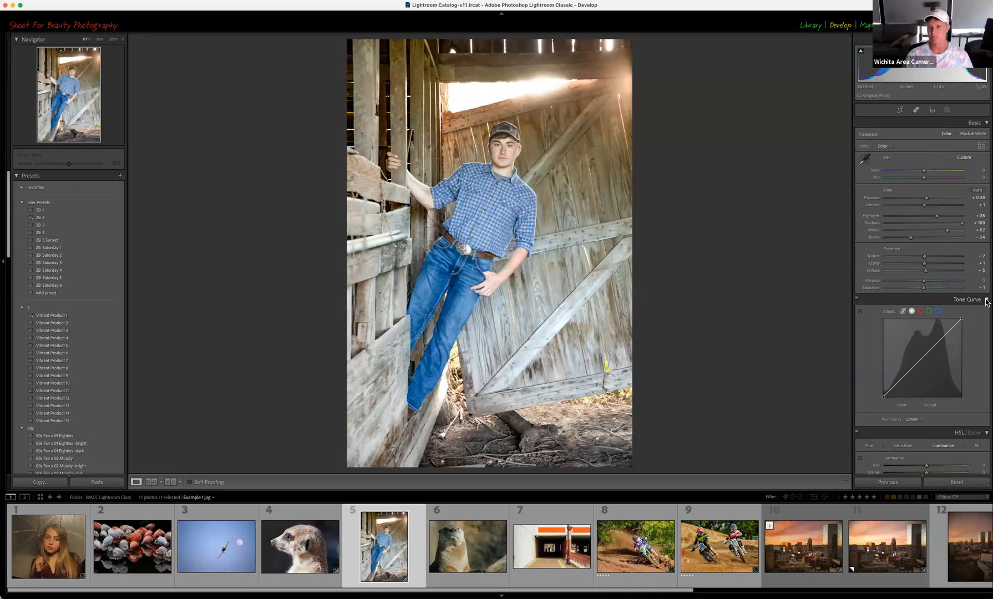
# - Look through the red, green and blue tone curves and try moving a midtone point on the blue curve
pyautogui.click(920, 311)
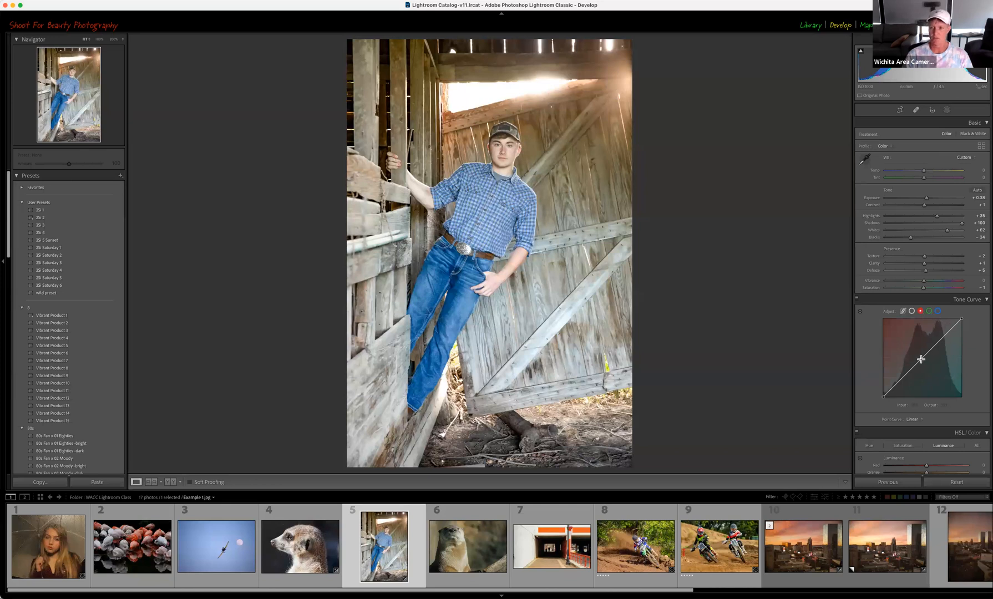
pyautogui.click(929, 311)
pyautogui.click(920, 311)
pyautogui.click(929, 311)
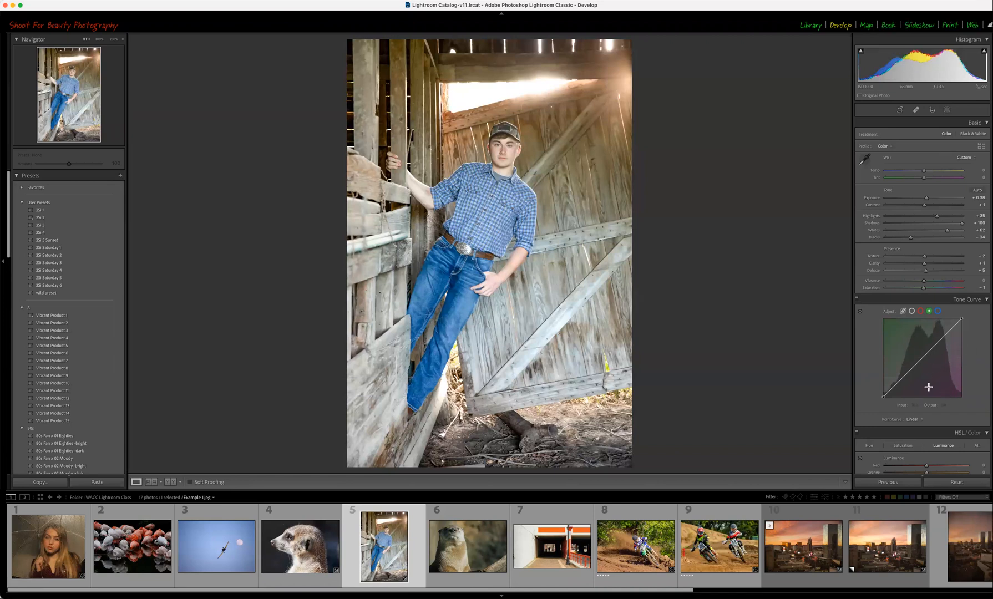
pyautogui.click(937, 312)
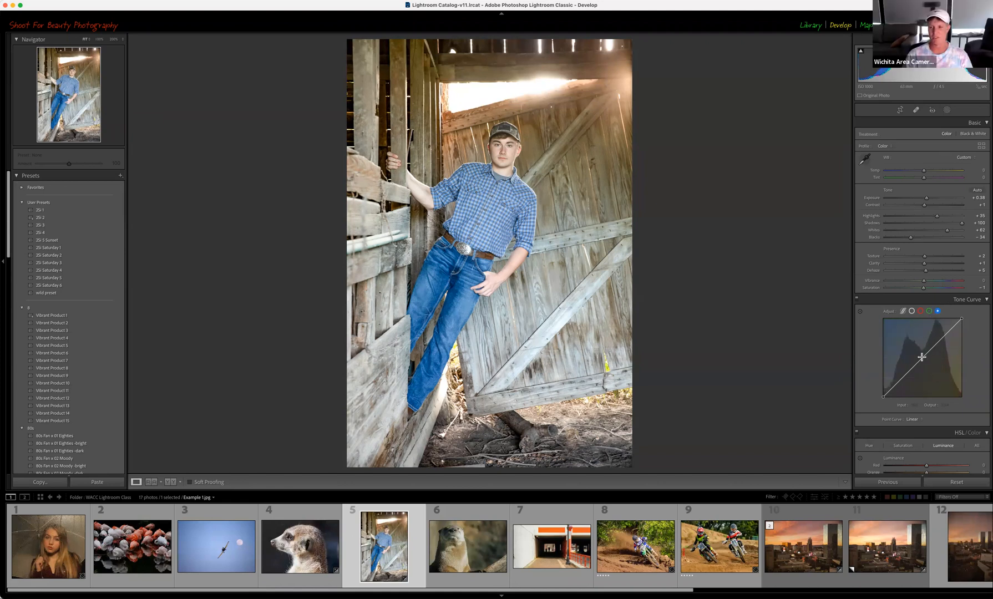
pyautogui.moveTo(925, 369); pyautogui.dragTo(924, 359)
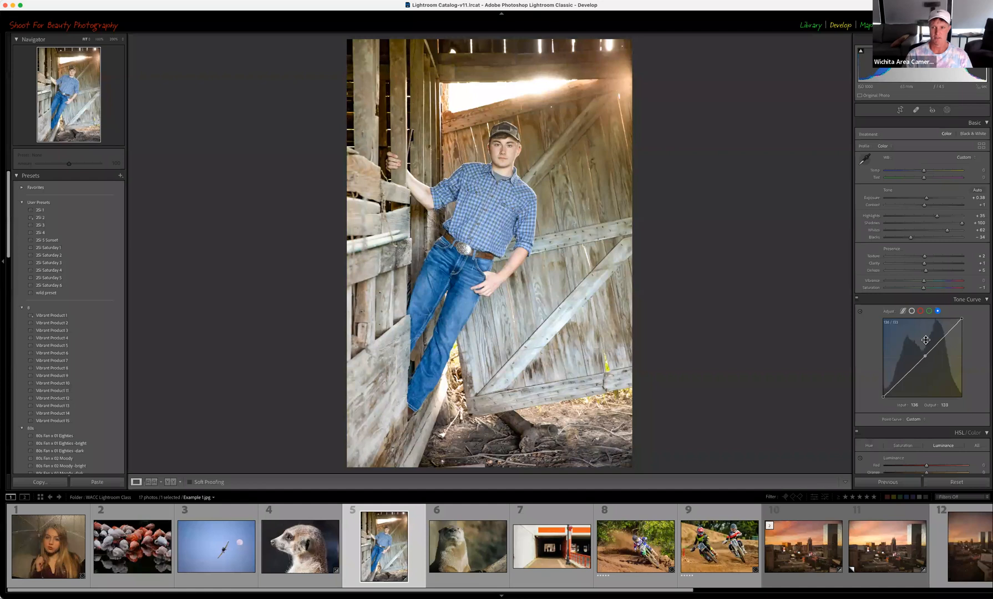
# - Try moving the green curve's midpoint and end points, and bring its midpoint back to 128/128
pyautogui.click(923, 358)
pyautogui.moveTo(962, 322); pyautogui.dragTo(958, 320)
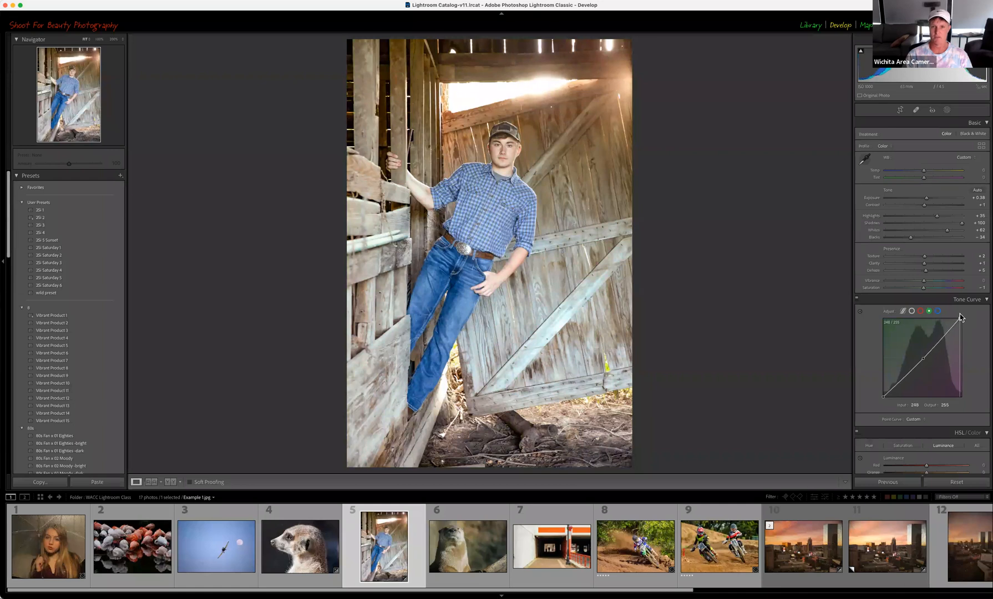
pyautogui.moveTo(965, 316); pyautogui.dragTo(961, 318)
pyautogui.moveTo(883, 398)
pyautogui.mouseDown()
pyautogui.moveTo(894, 398)
pyautogui.moveTo(883, 400)
pyautogui.mouseUp()
pyautogui.moveTo(922, 358); pyautogui.dragTo(922, 360)
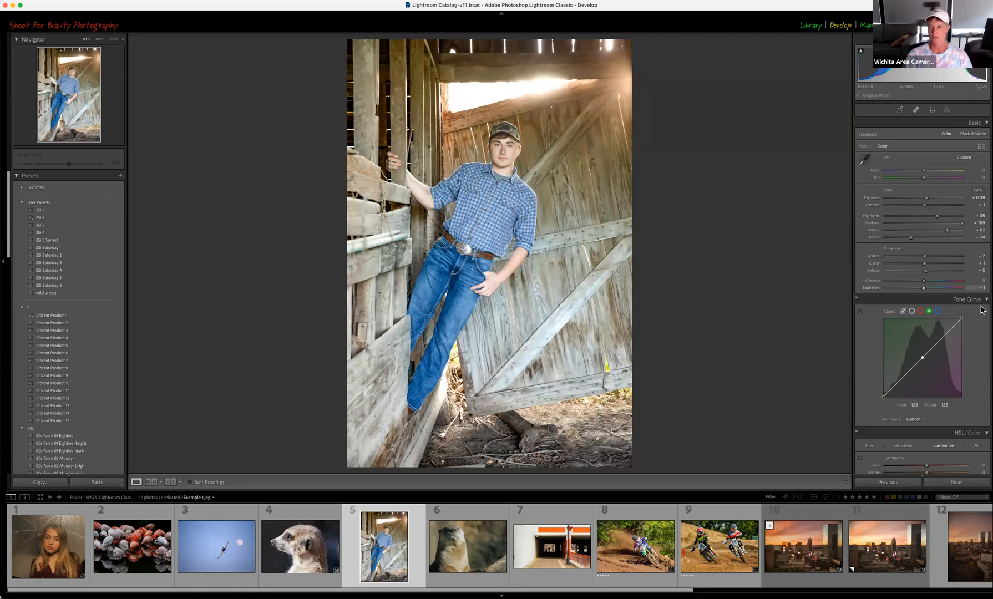
# - Check the red channel curve, return to the main point curve, and reset it to Linear
pyautogui.click(920, 311)
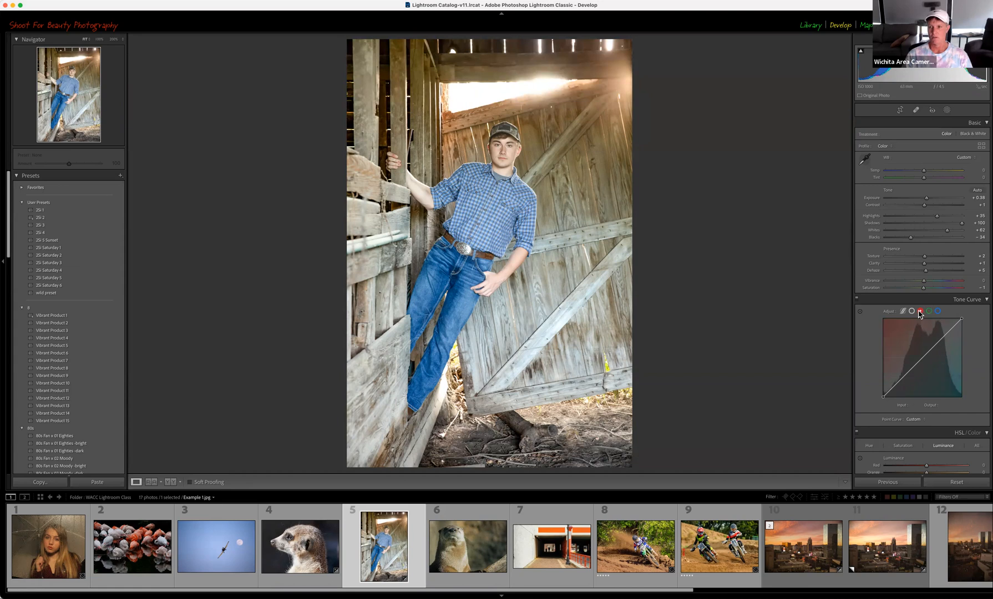
pyautogui.click(986, 300)
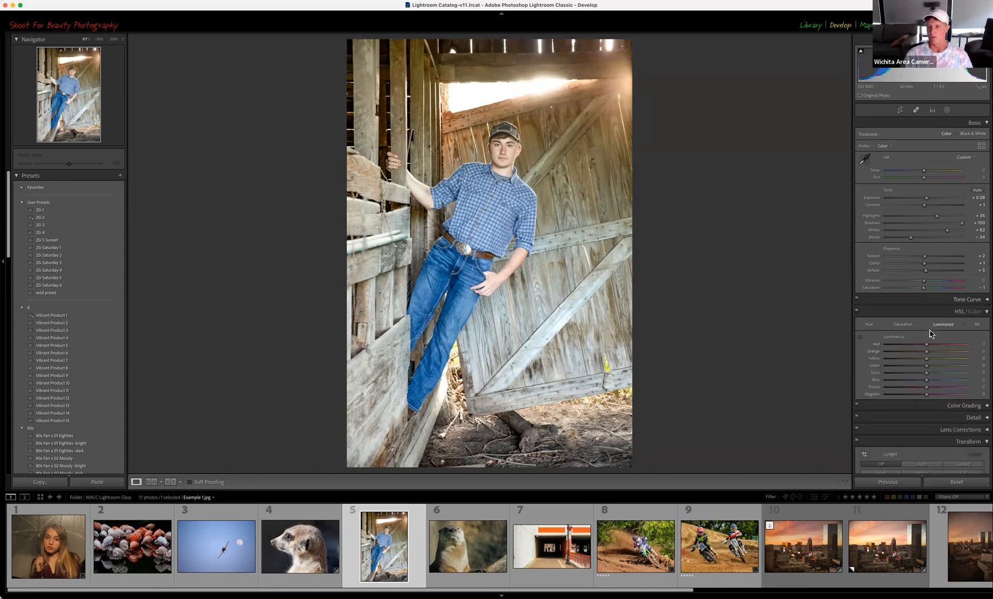
pyautogui.click(976, 299)
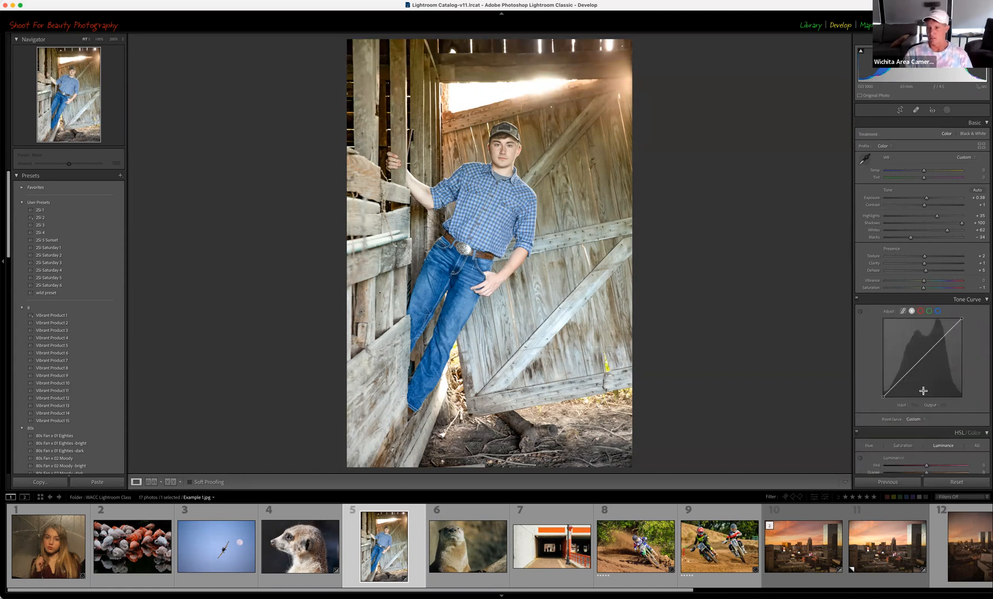
pyautogui.click(914, 419)
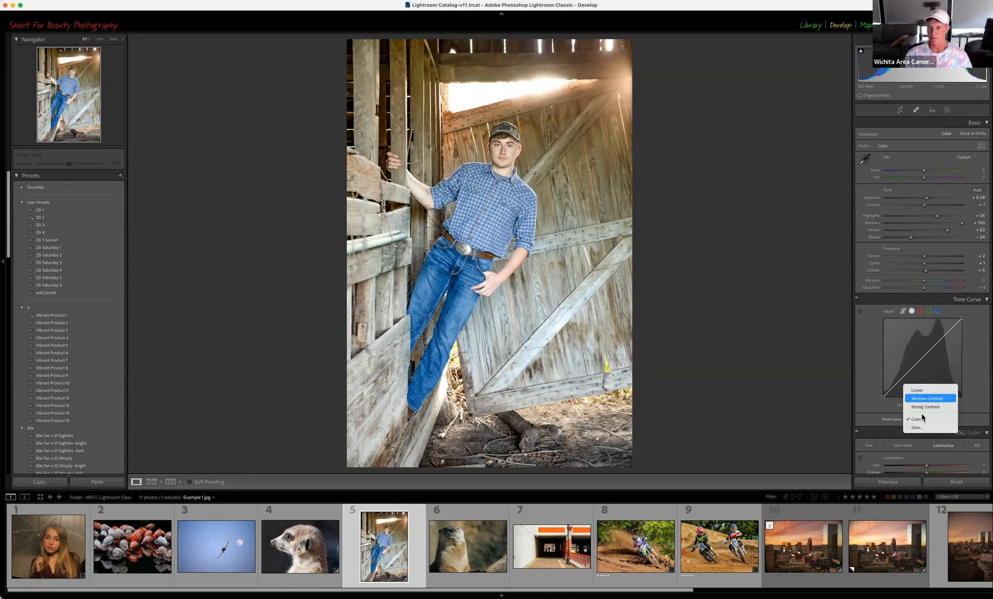
pyautogui.click(922, 390)
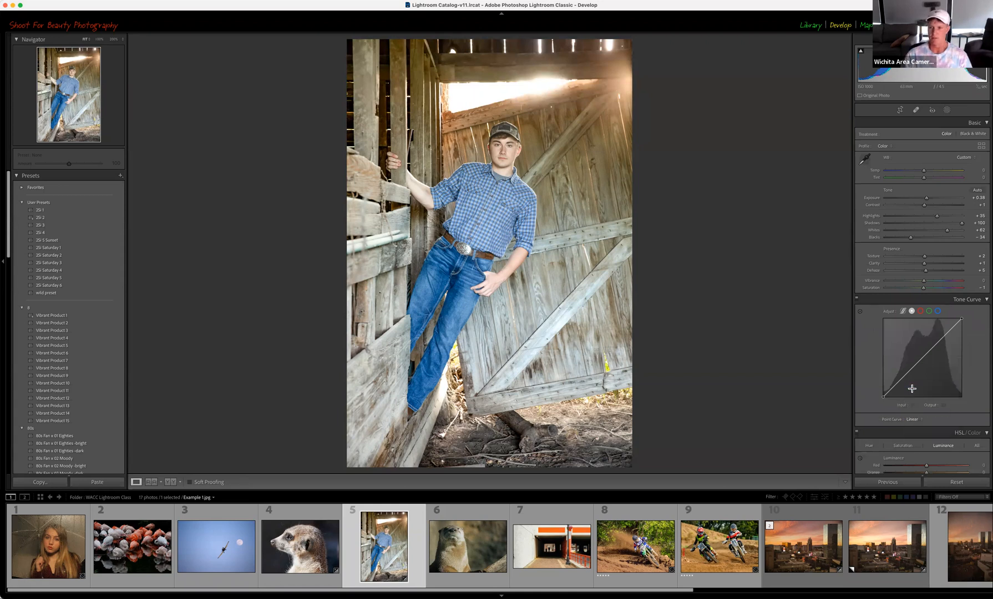
# - Try the Medium Contrast and Strong Contrast point curve presets on the portrait and go back to Linear
pyautogui.click(918, 420)
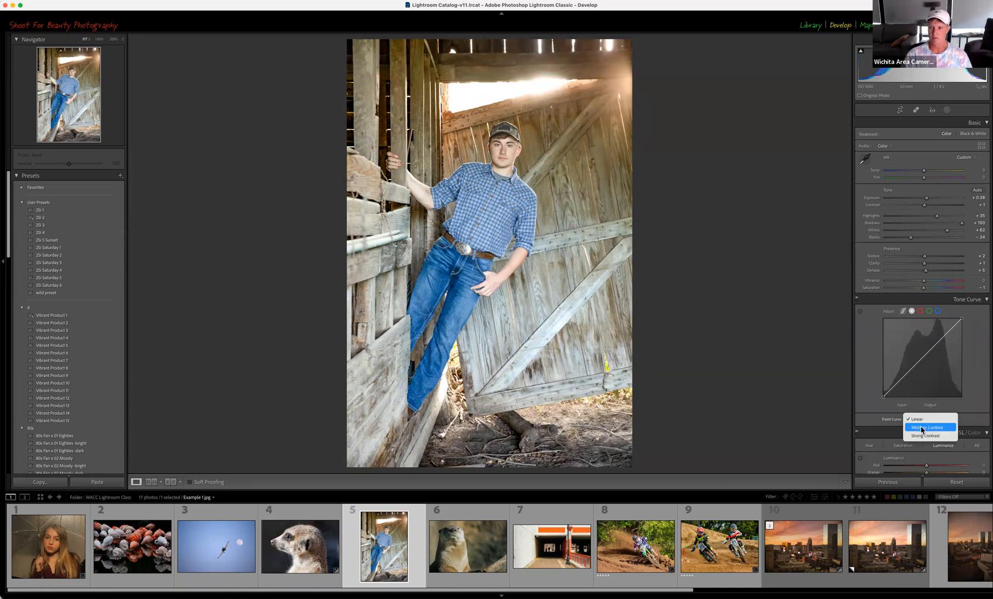
pyautogui.click(920, 425)
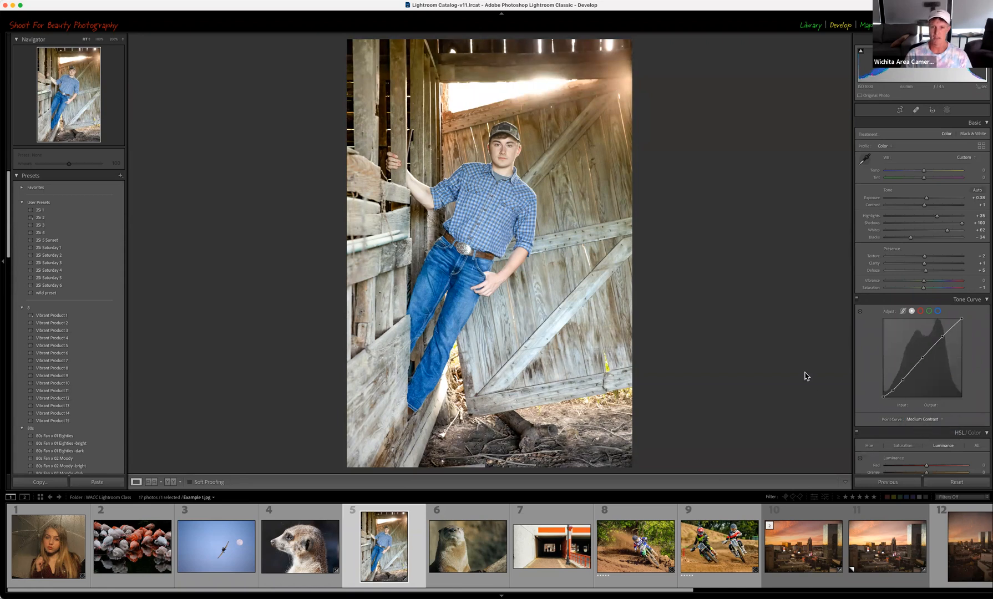
pyautogui.click(937, 420)
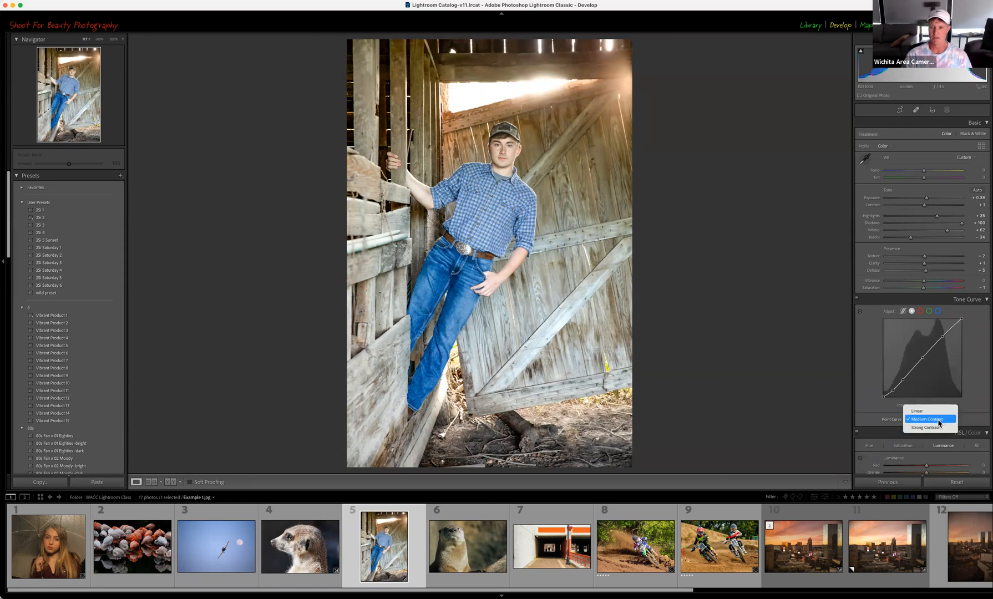
pyautogui.click(927, 427)
pyautogui.click(924, 420)
pyautogui.click(918, 404)
# - Reset all of the portrait's edits and brighten the barn door with targeted adjustment on the main point curve
pyautogui.click(860, 314)
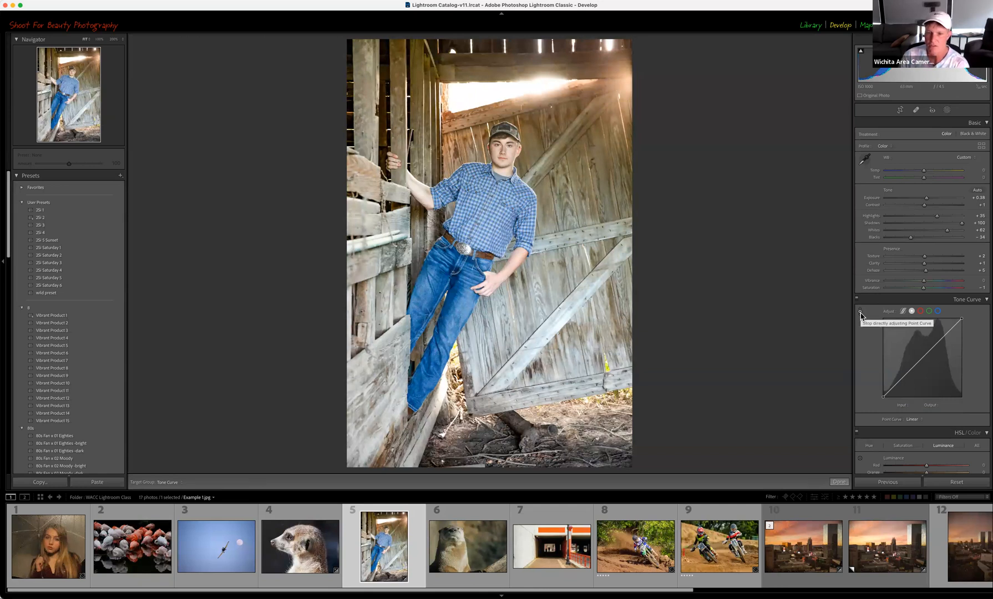
pyautogui.click(955, 482)
pyautogui.click(860, 312)
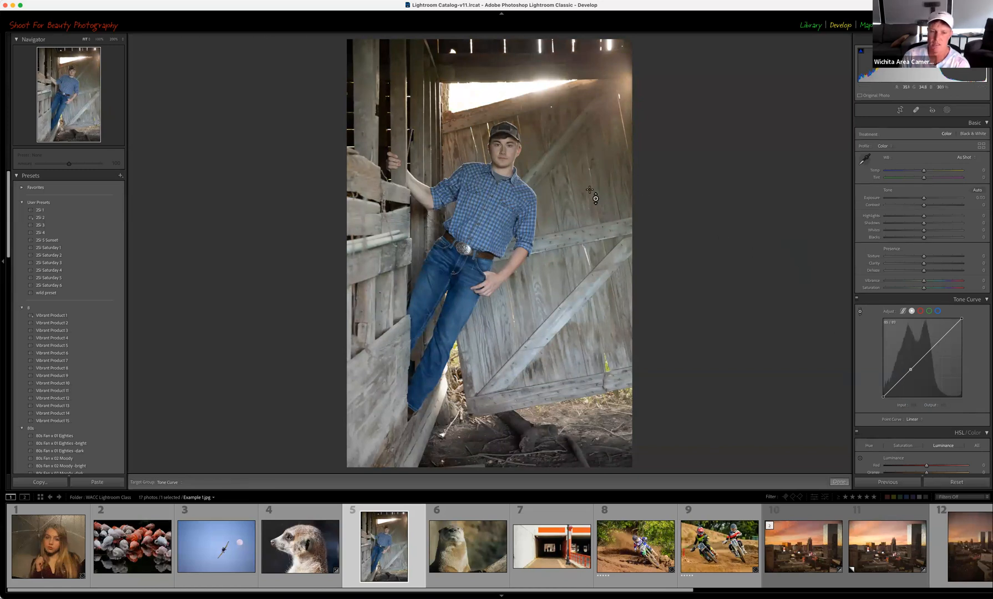
pyautogui.moveTo(587, 203); pyautogui.dragTo(587, 157)
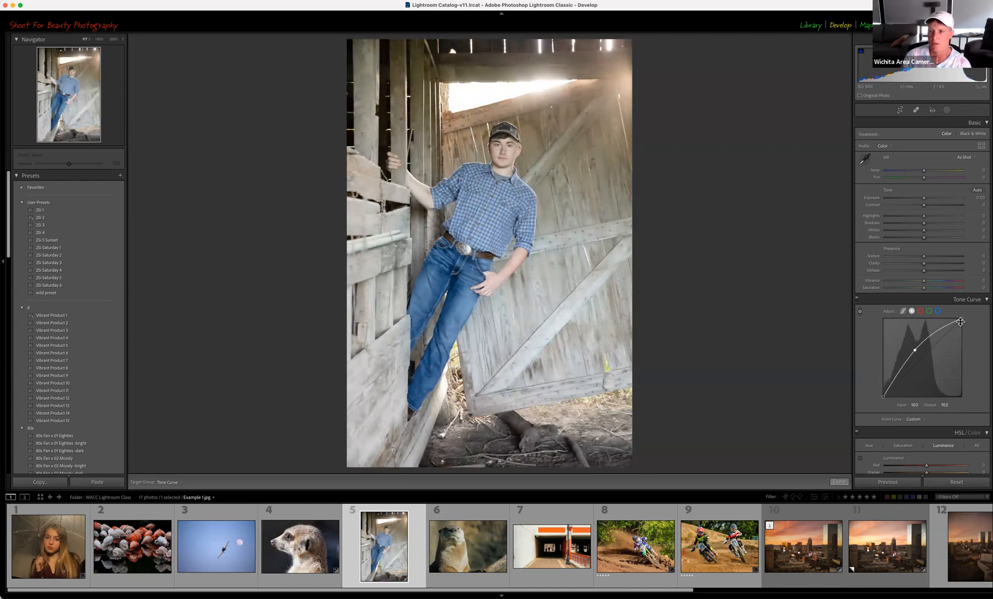
# - Adjust the jeans with targeted adjustment on the blue channel curve, leaving its point at 77/88
pyautogui.click(938, 312)
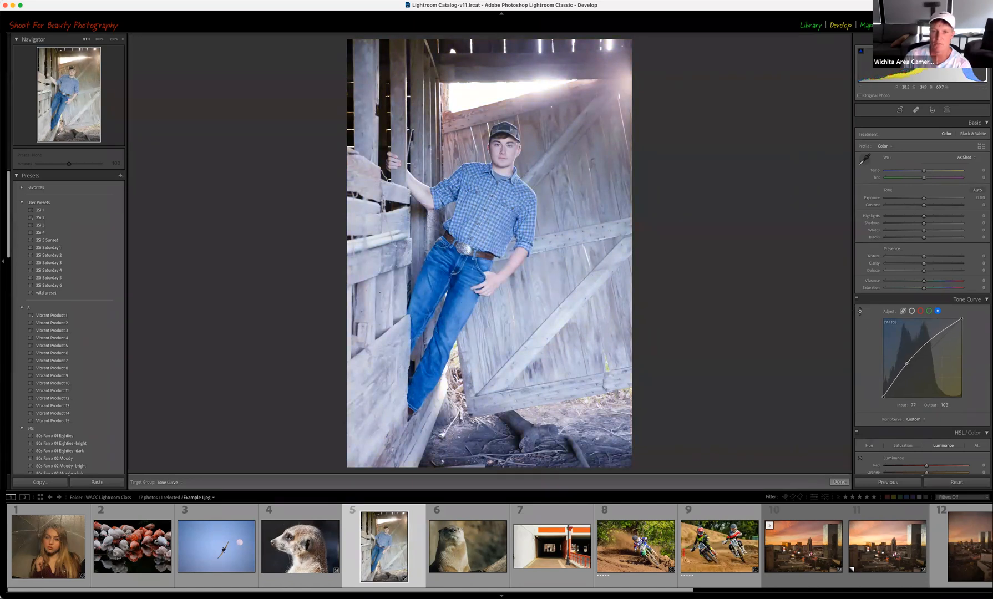
pyautogui.moveTo(451, 283)
pyautogui.mouseDown()
pyautogui.moveTo(452, 336)
pyautogui.moveTo(452, 287)
pyautogui.moveTo(452, 311)
pyautogui.moveTo(452, 302)
pyautogui.mouseUp()
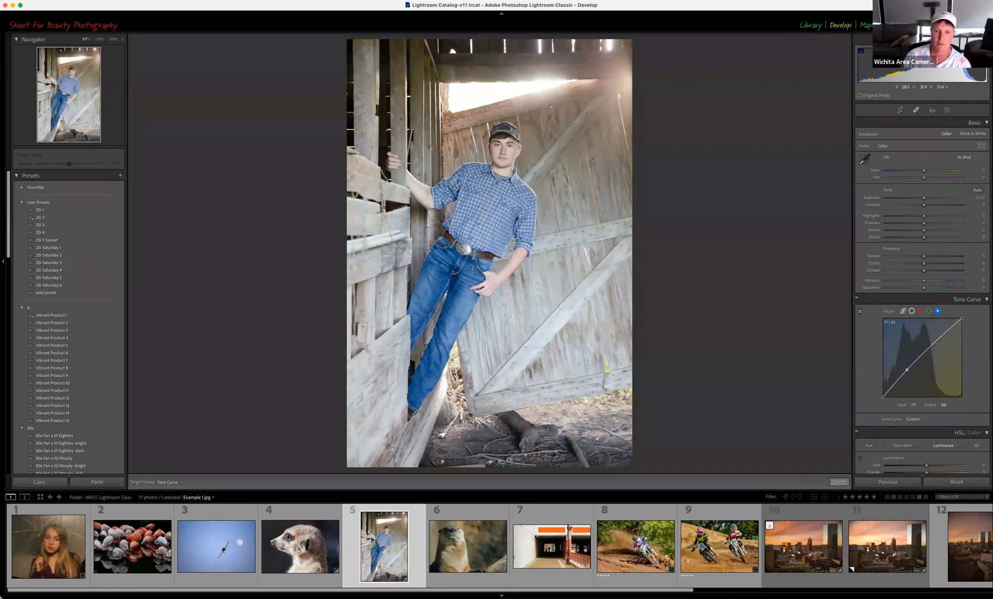
pyautogui.click(859, 312)
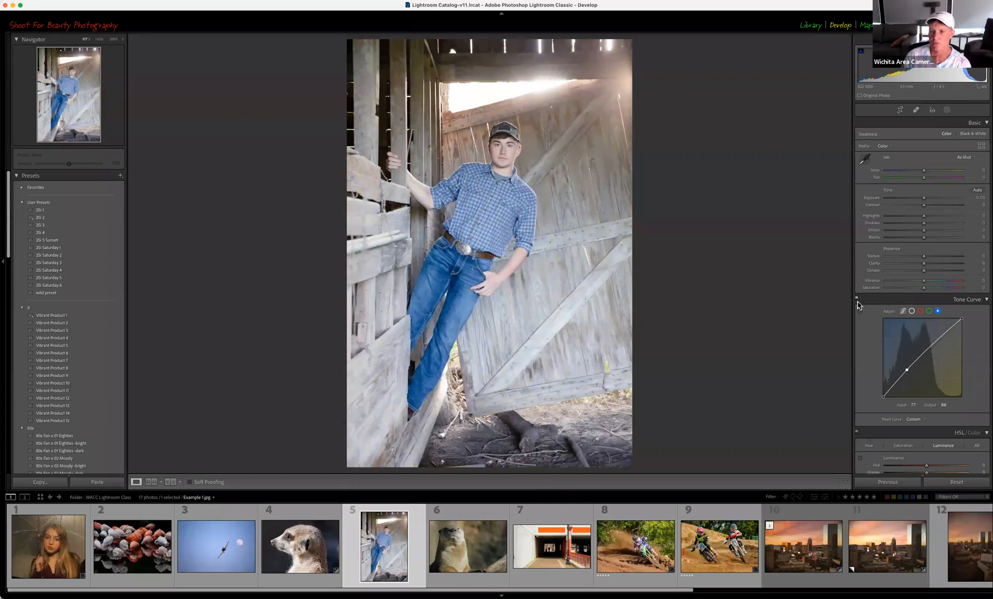
# - Compare the portrait with the Tone Curve adjustments switched off and on
pyautogui.click(857, 300)
pyautogui.click(857, 300)
pyautogui.click(857, 300)
pyautogui.click(856, 301)
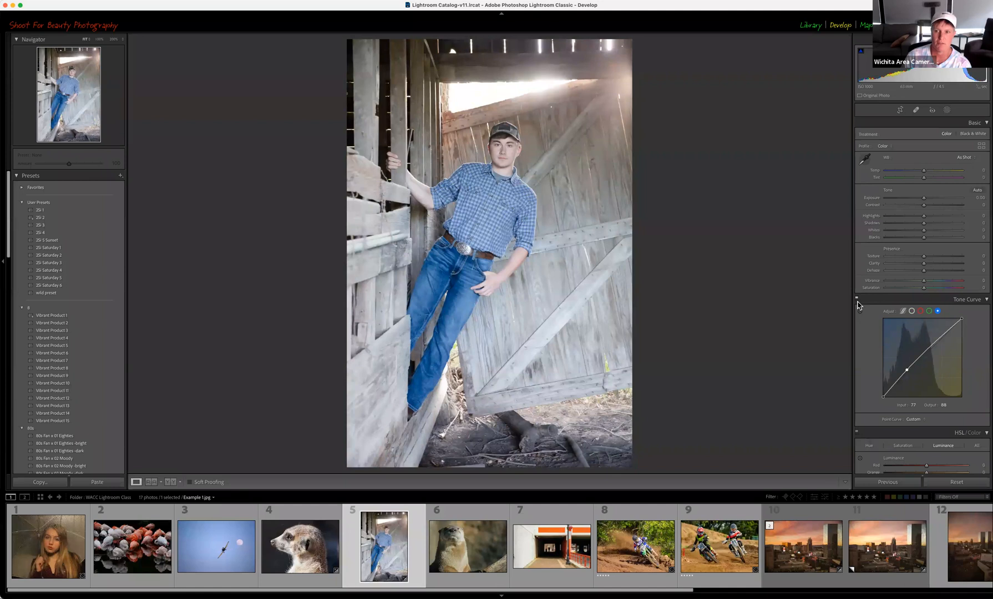
pyautogui.click(856, 301)
pyautogui.click(856, 302)
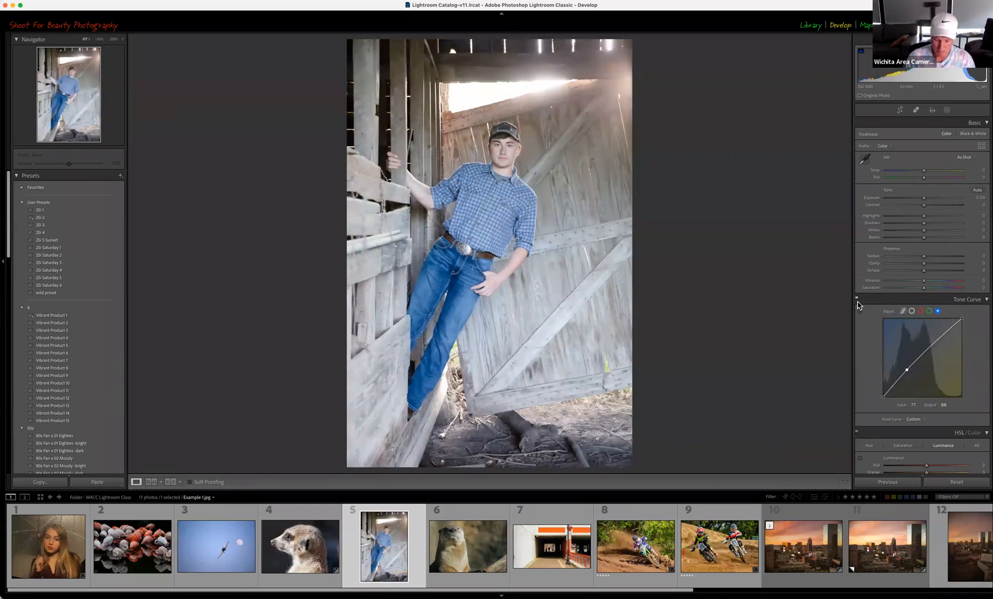
# - Compare the portrait's Before view with the edited version several times
pyautogui.press('\\')
pyautogui.press('\\')
pyautogui.press('\\')
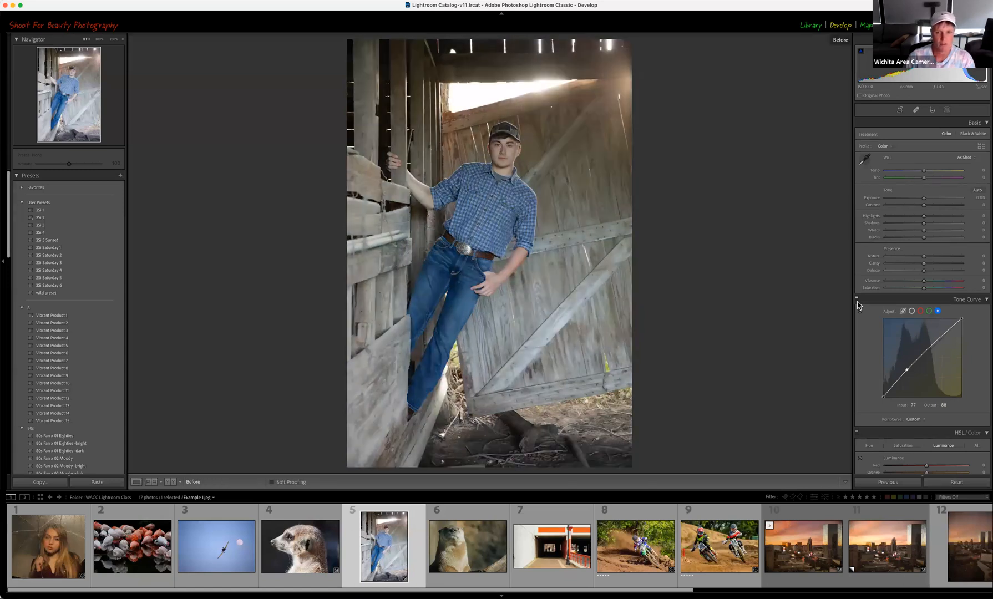
pyautogui.press('\\')
pyautogui.press('\\')
pyautogui.press('\\')
pyautogui.press('\\')
pyautogui.press('\\')
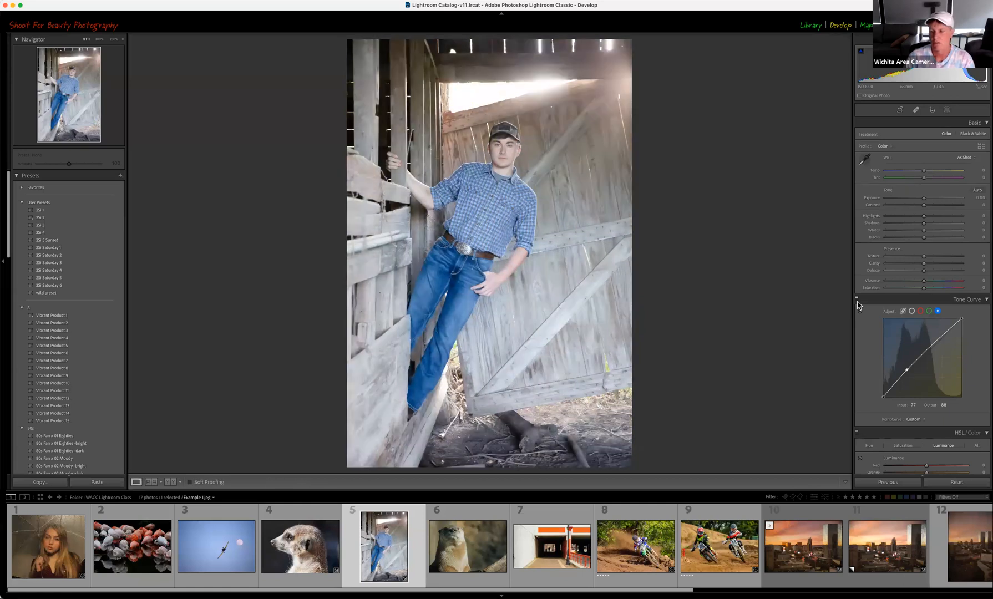
# - Switch off the Tone Curve adjustments and collapse their section
pyautogui.scroll(-4, 948, 388)
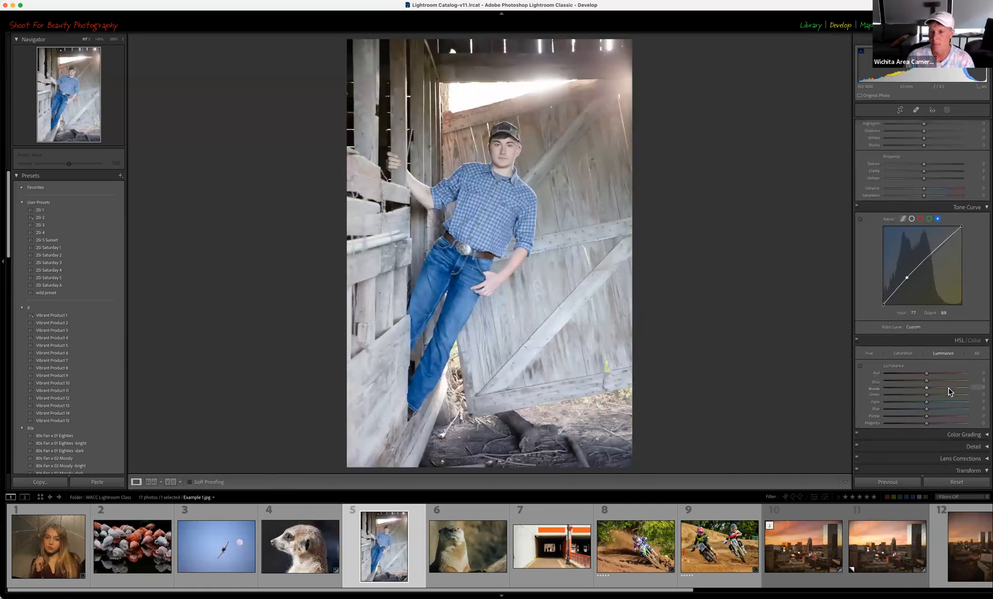
pyautogui.scroll(-2, 948, 391)
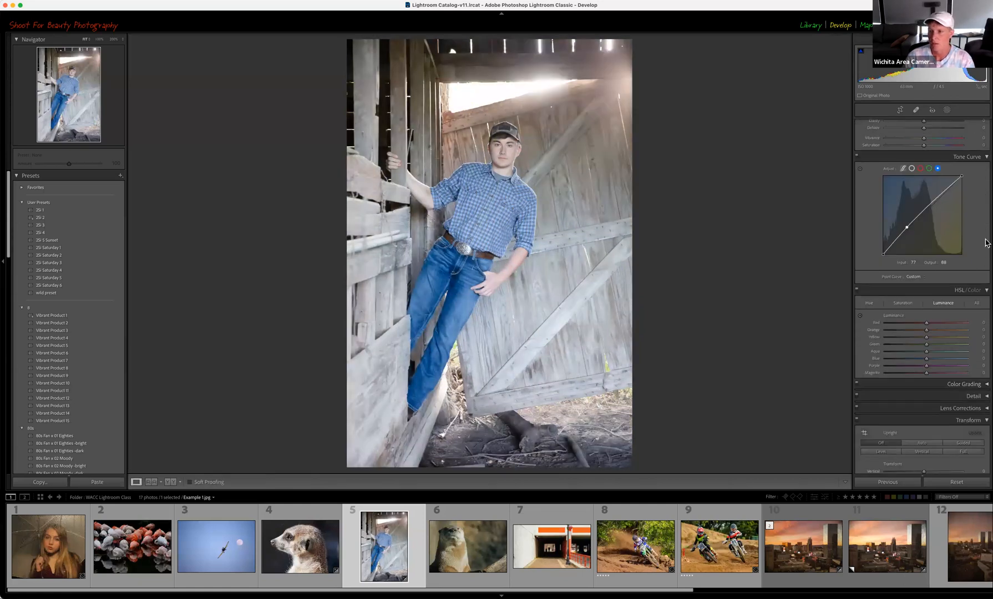
pyautogui.click(857, 157)
pyautogui.click(985, 160)
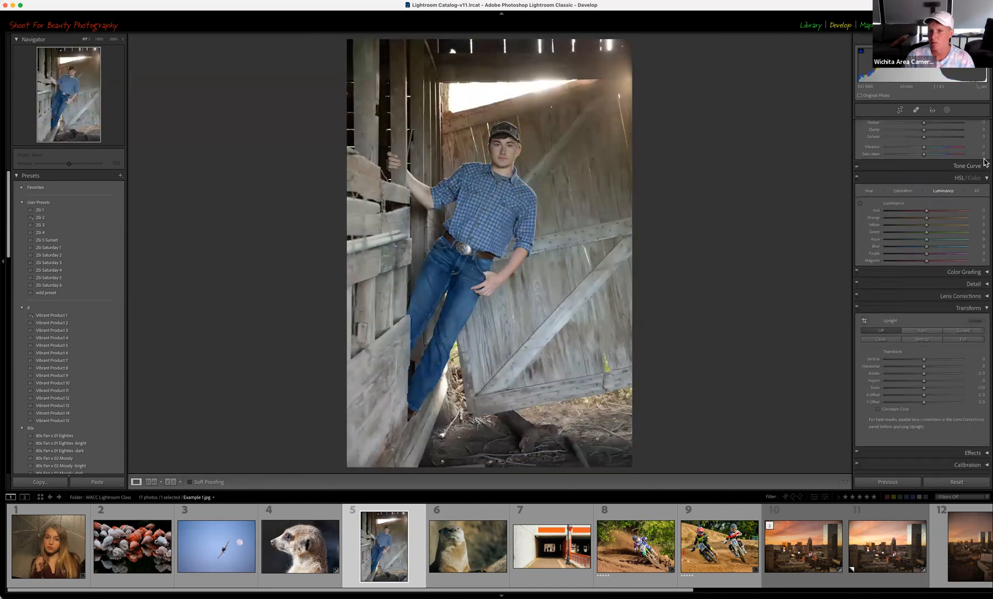
# - Set the portrait's Contrast to +3, Highlights to +60, Shadows to +72, Whites to +38 and Vibrance to +42
pyautogui.scroll(3, 921, 216)
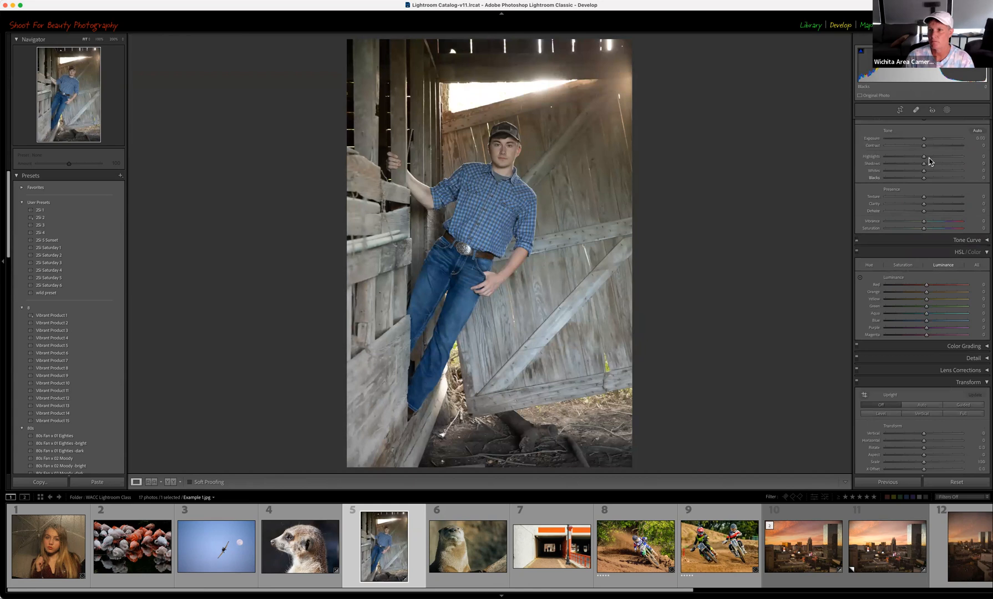
pyautogui.moveTo(924, 157)
pyautogui.mouseDown()
pyautogui.moveTo(951, 164)
pyautogui.moveTo(933, 172)
pyautogui.moveTo(943, 173)
pyautogui.moveTo(924, 149)
pyautogui.mouseUp()
pyautogui.moveTo(923, 221); pyautogui.dragTo(938, 221)
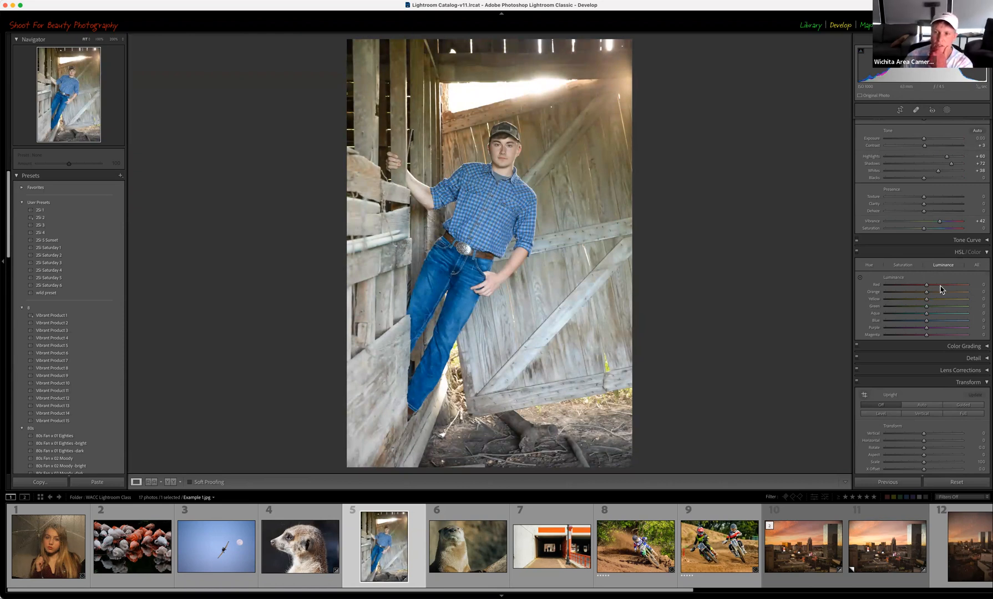
# - Show all HSL sliders together and look over the Hue, Saturation and Luminance groups
pyautogui.click(977, 265)
pyautogui.scroll(-5, 945, 328)
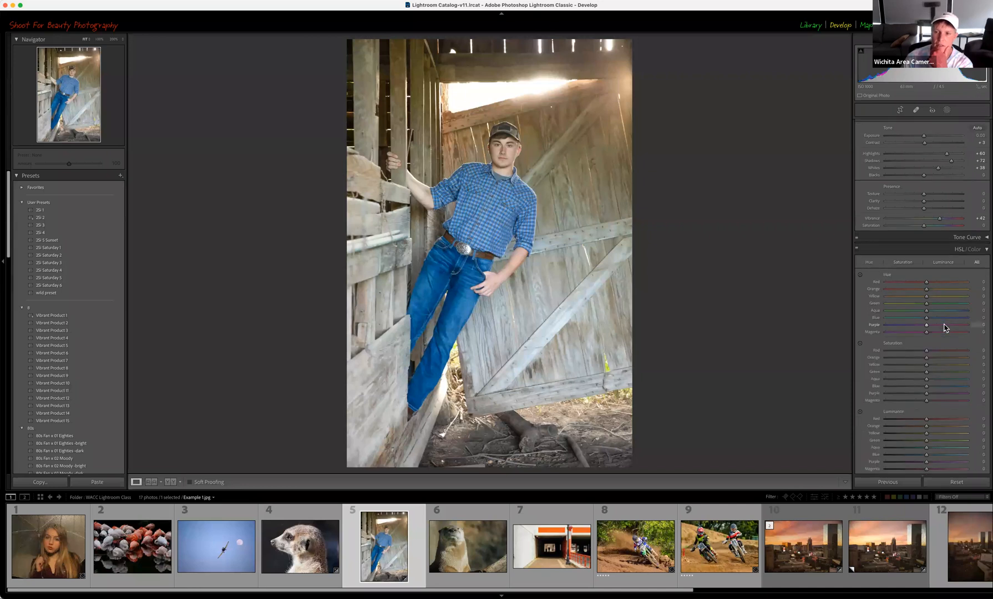
pyautogui.scroll(-2, 932, 226)
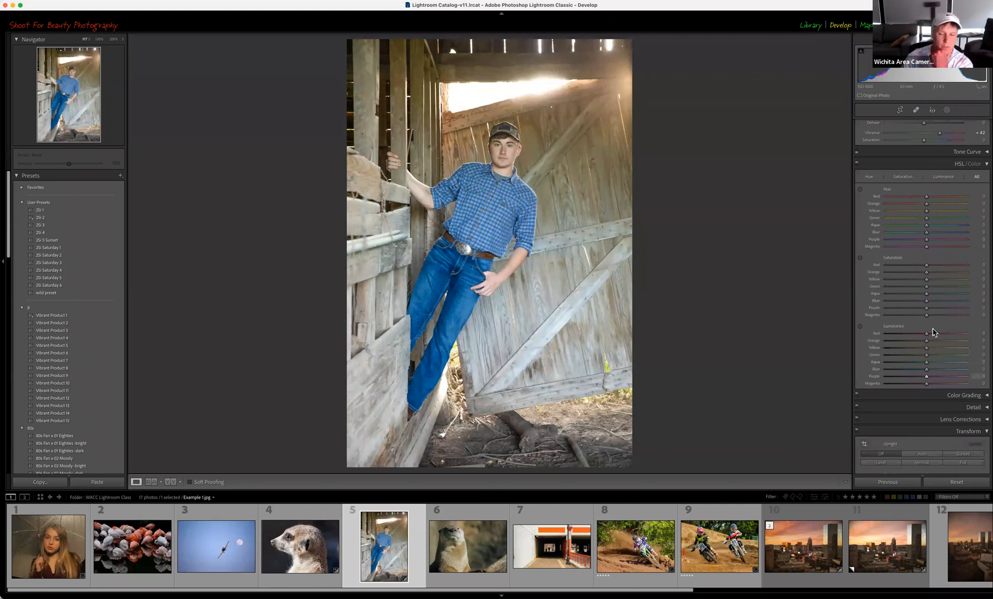
# - Try red and orange Hue shifts on the portrait, settling on Red +5 and Orange -3
pyautogui.click(869, 177)
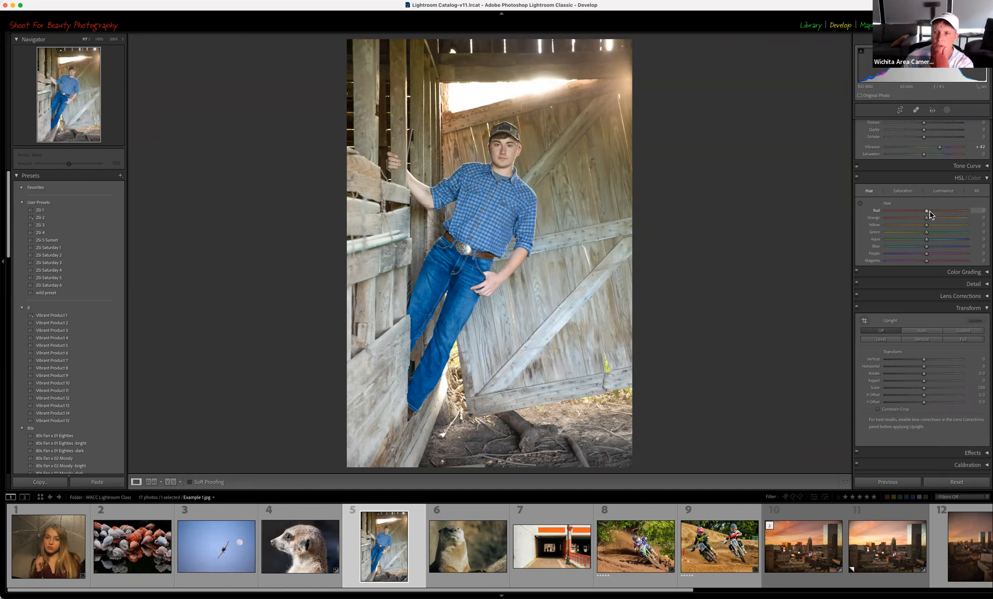
pyautogui.moveTo(940, 214)
pyautogui.mouseDown()
pyautogui.moveTo(969, 215)
pyautogui.moveTo(883, 216)
pyautogui.moveTo(920, 221)
pyautogui.moveTo(884, 225)
pyautogui.moveTo(956, 224)
pyautogui.mouseUp()
pyautogui.moveTo(970, 222); pyautogui.dragTo(935, 227)
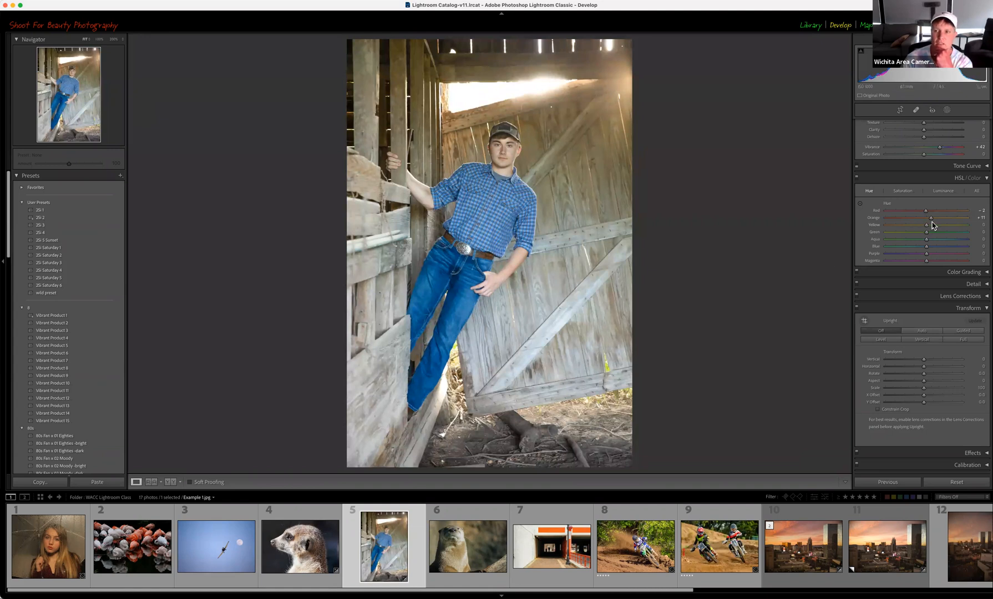
pyautogui.moveTo(928, 222); pyautogui.dragTo(860, 227)
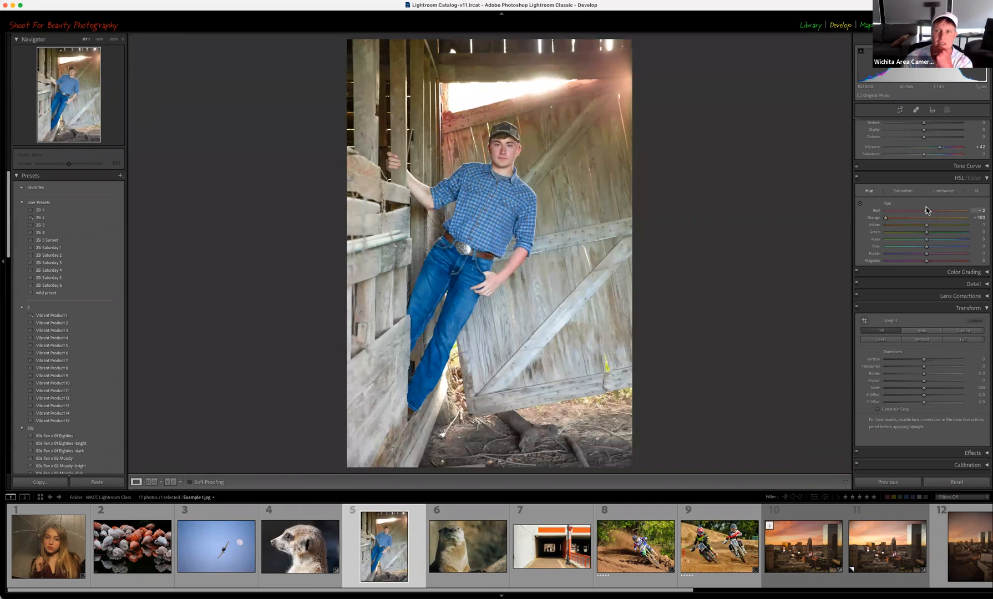
pyautogui.moveTo(925, 213)
pyautogui.mouseDown()
pyautogui.moveTo(891, 214)
pyautogui.moveTo(987, 221)
pyautogui.moveTo(924, 222)
pyautogui.mouseUp()
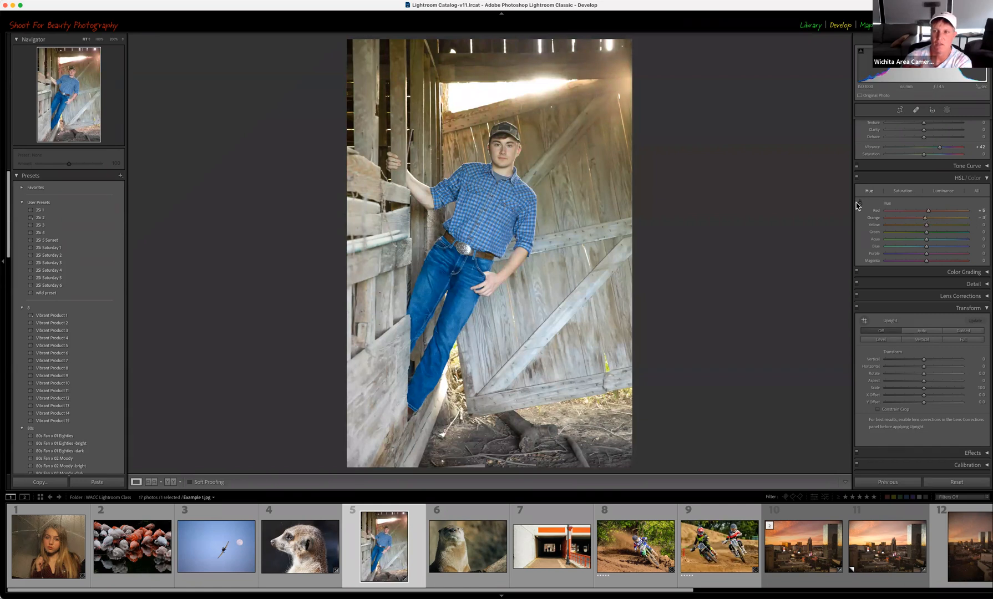
# - Shift the shirt and jeans between teal and purple with Hue targeted adjustment, and bring them back to blue
pyautogui.click(860, 203)
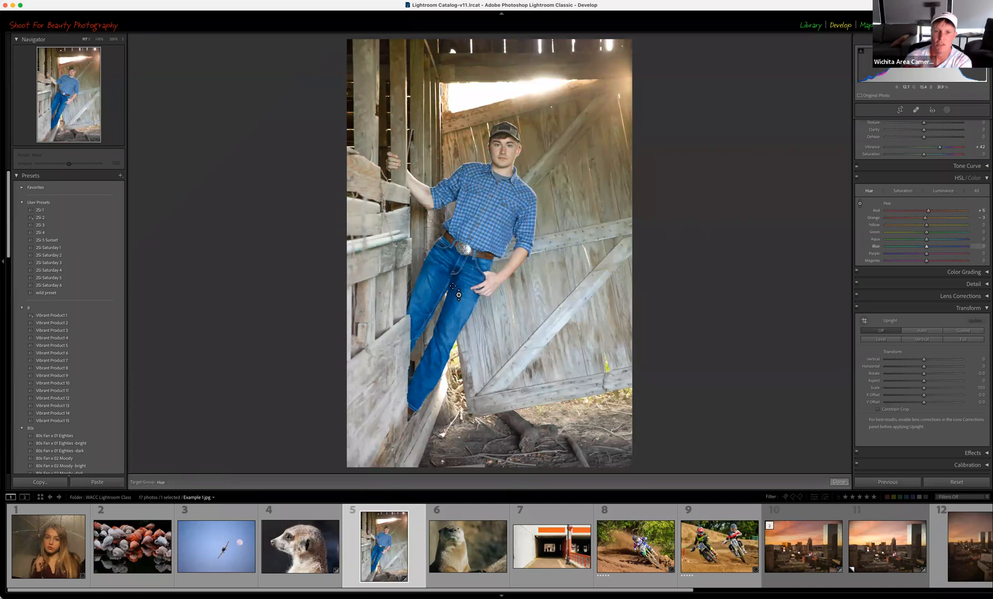
pyautogui.moveTo(449, 280); pyautogui.dragTo(450, 316)
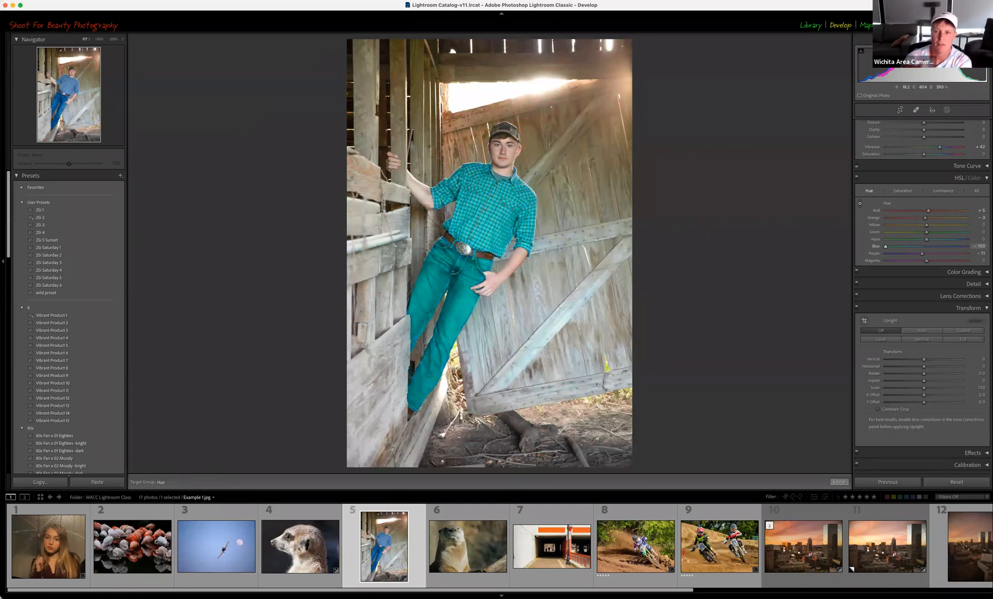
pyautogui.moveTo(449, 329); pyautogui.dragTo(449, 252)
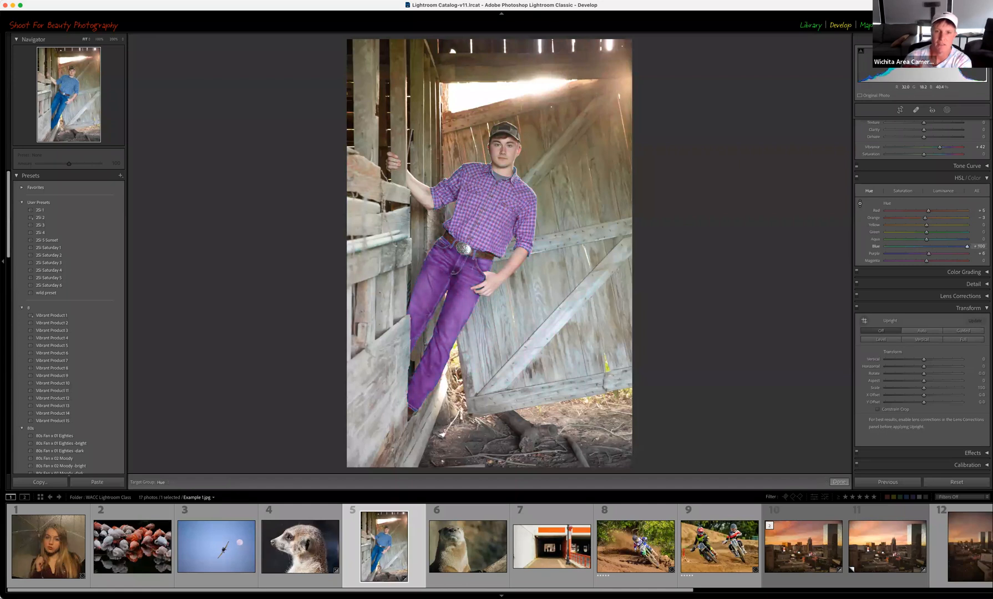
pyautogui.moveTo(450, 244); pyautogui.dragTo(449, 274)
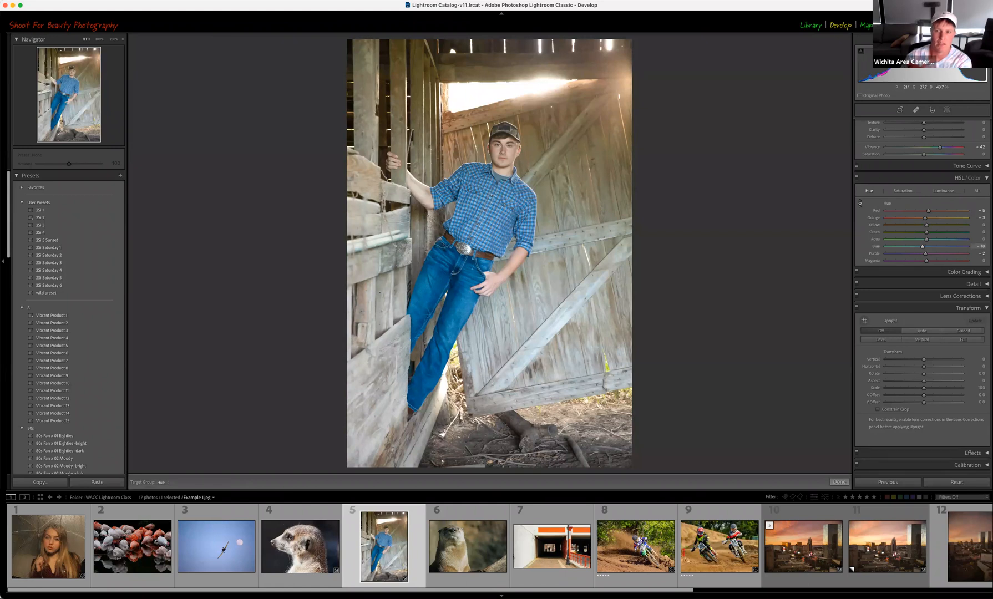
pyautogui.moveTo(443, 302); pyautogui.dragTo(444, 341)
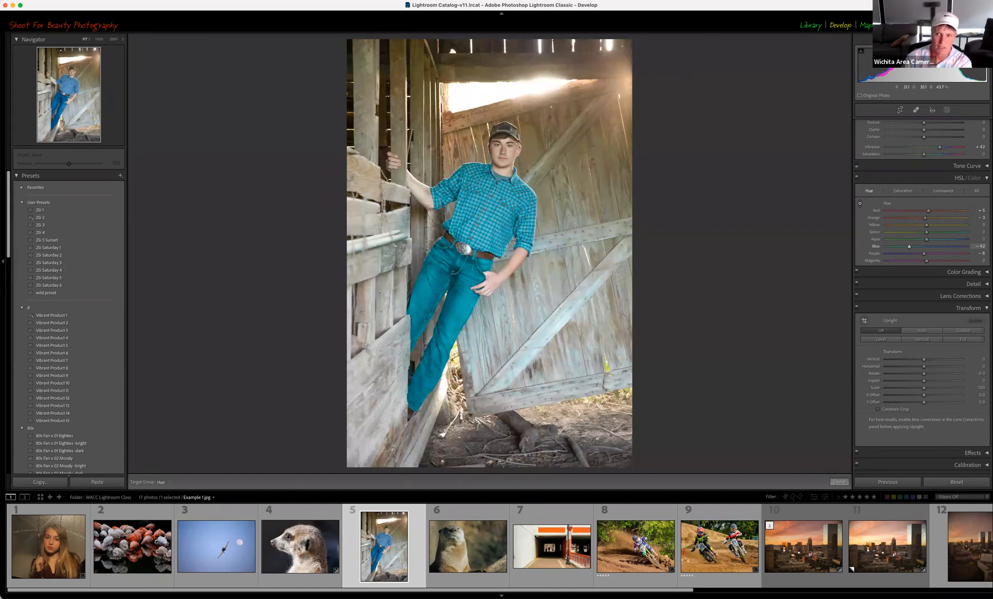
pyautogui.moveTo(443, 332); pyautogui.dragTo(443, 321)
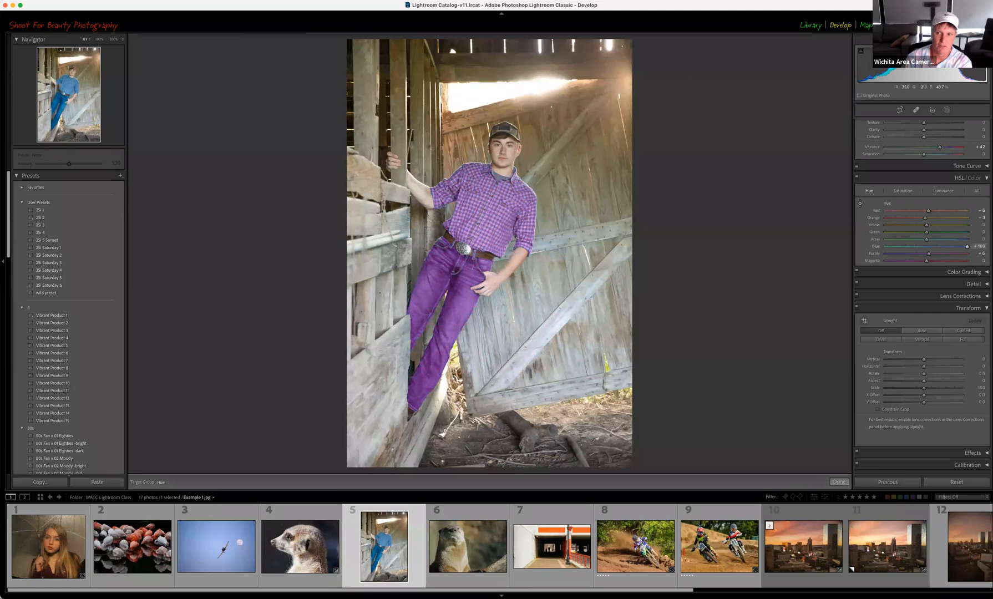
pyautogui.moveTo(444, 333); pyautogui.dragTo(444, 420)
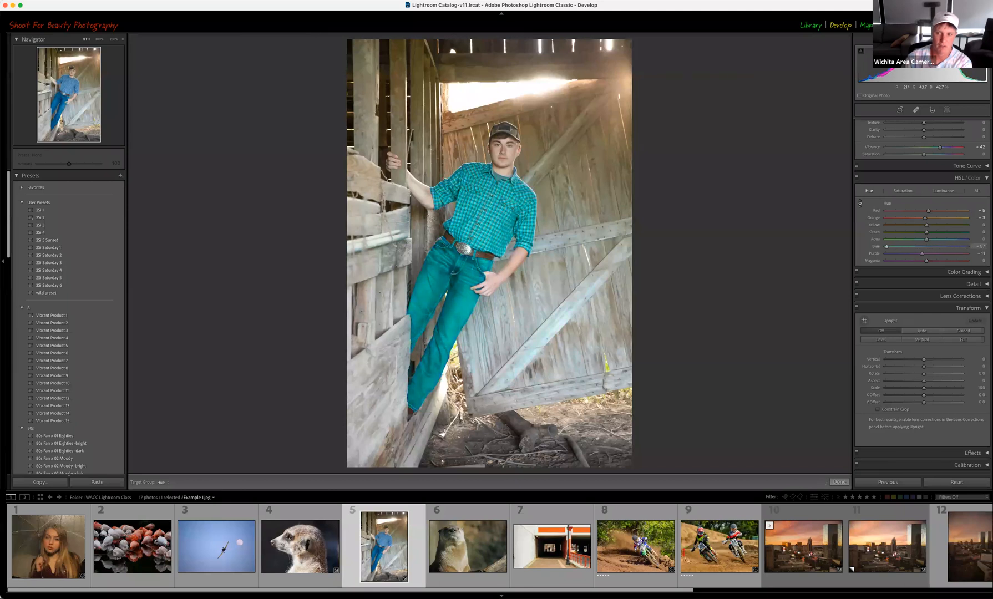
pyautogui.moveTo(434, 307); pyautogui.dragTo(435, 256)
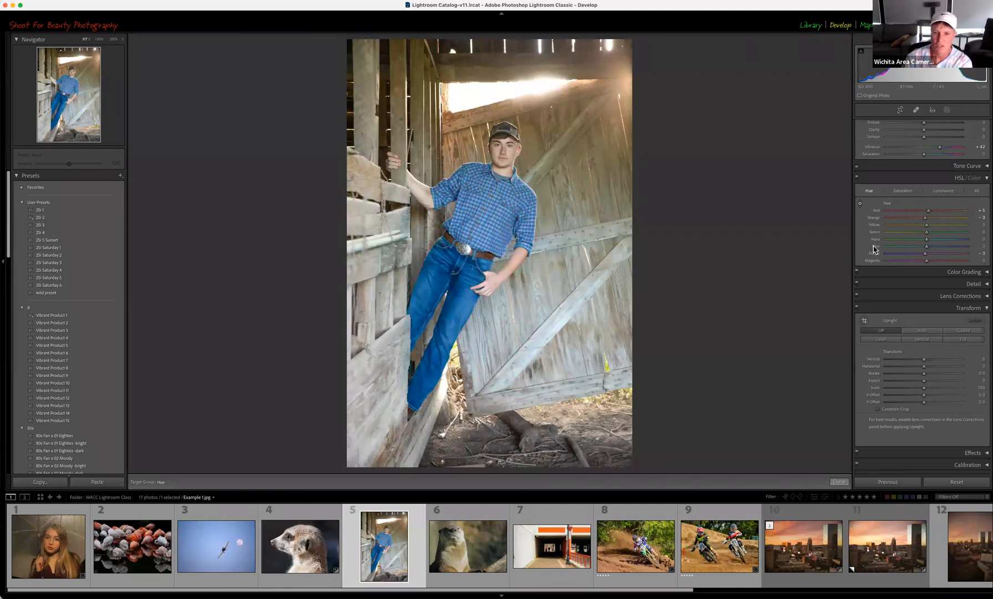
# - On the flamingo photo, try pink and golden yellow with Hue targeted adjustment, ending with Red +100 and Yellow +43
pyautogui.click(108, 553)
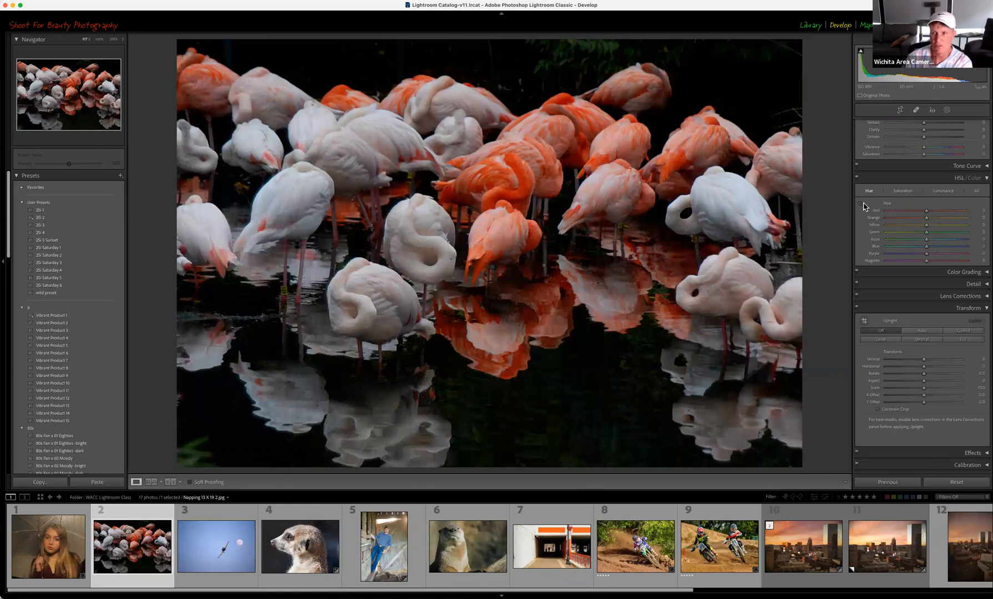
pyautogui.click(860, 203)
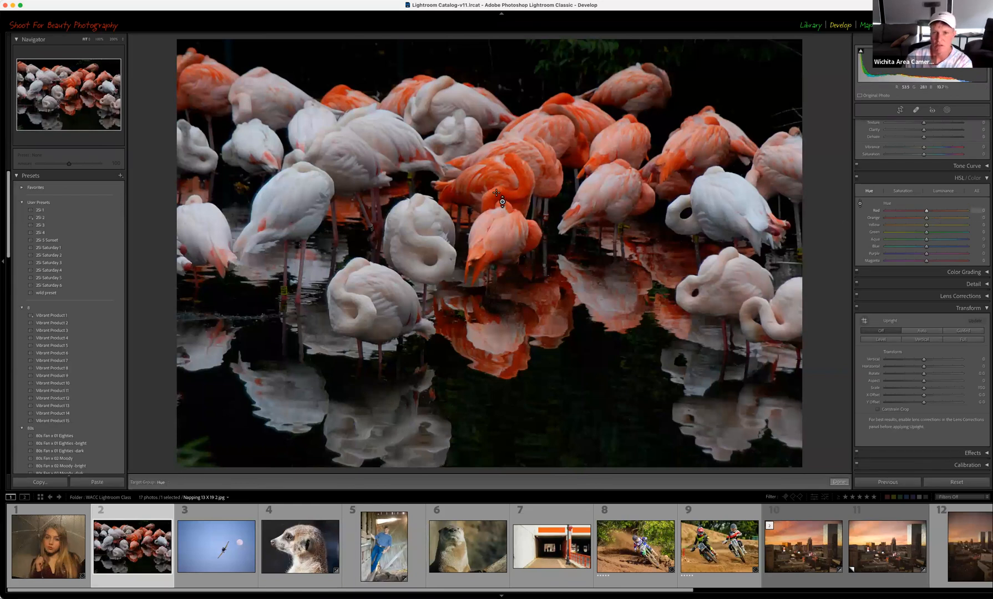
pyautogui.moveTo(502, 178); pyautogui.dragTo(502, 217)
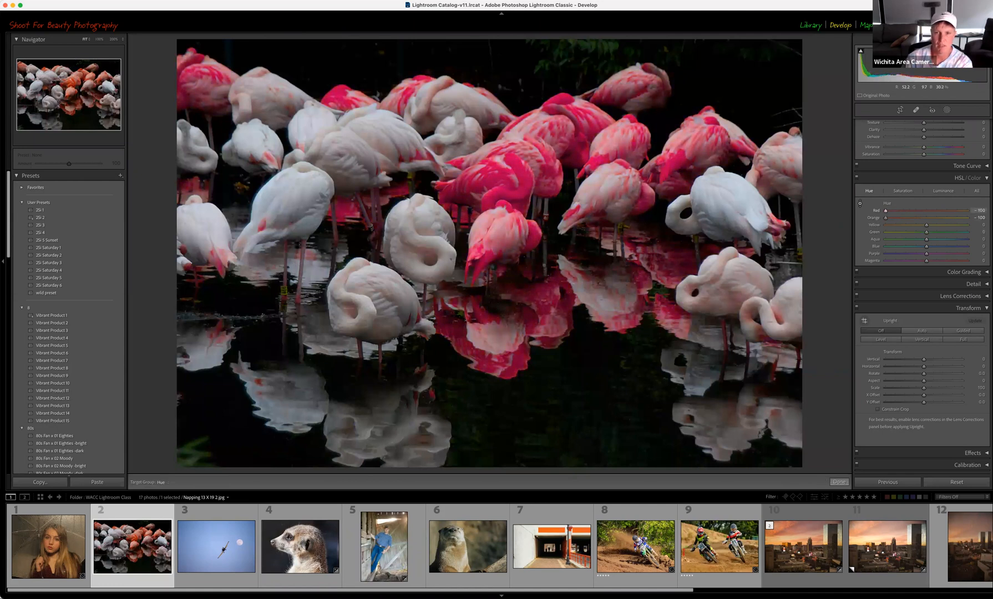
pyautogui.moveTo(502, 204); pyautogui.dragTo(502, 125)
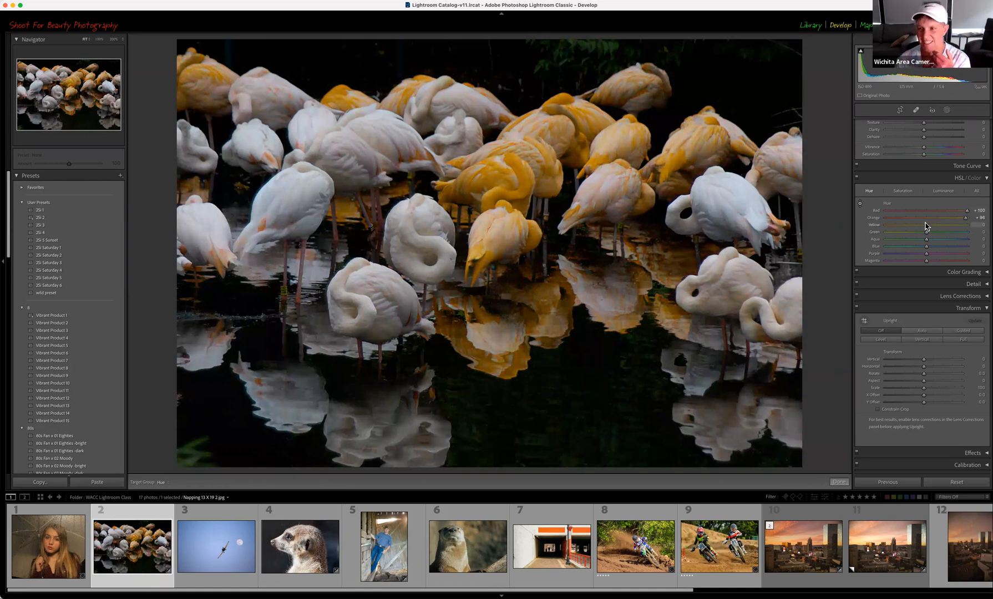
pyautogui.moveTo(927, 228)
pyautogui.mouseDown()
pyautogui.moveTo(907, 229)
pyautogui.moveTo(945, 227)
pyautogui.mouseUp()
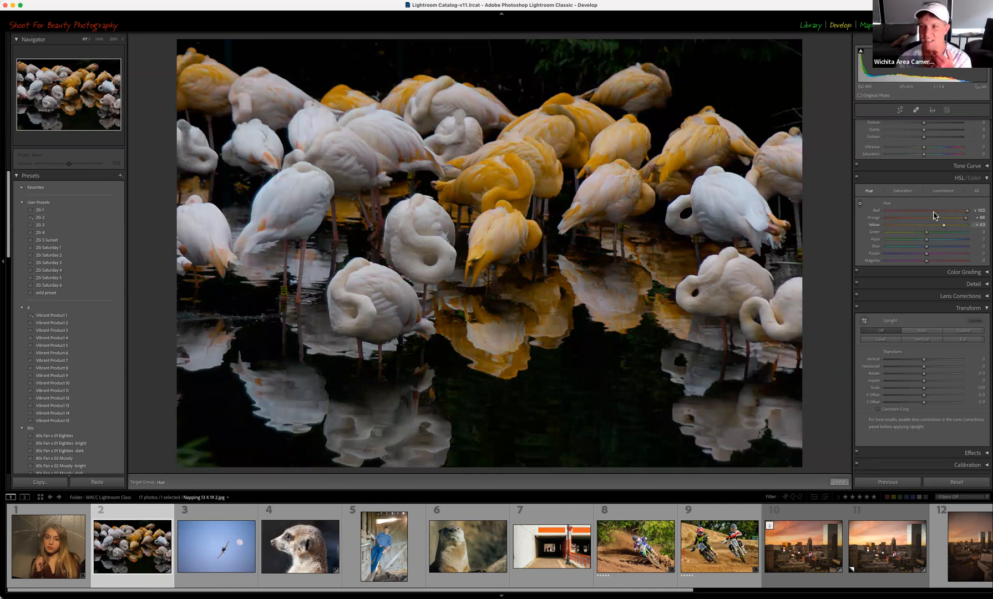
# - Try Saturation changes on the flamingos, and lower Luminance to Red -100, Orange -51 and Yellow -100
pyautogui.click(913, 194)
pyautogui.moveTo(929, 229); pyautogui.dragTo(950, 218)
pyautogui.moveTo(926, 211); pyautogui.dragTo(864, 215)
pyautogui.click(942, 191)
pyautogui.click(860, 203)
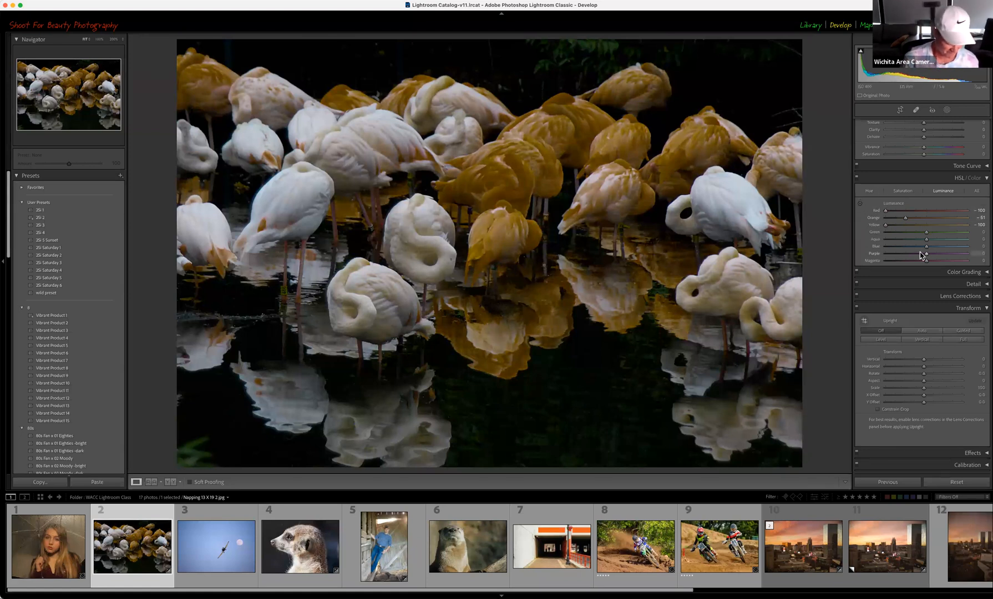
# - Undo the Luminance changes on the flamingo photo and reset its Yellow and Red Hue to default
pyautogui.press('super+z')
pyautogui.press('super+z')
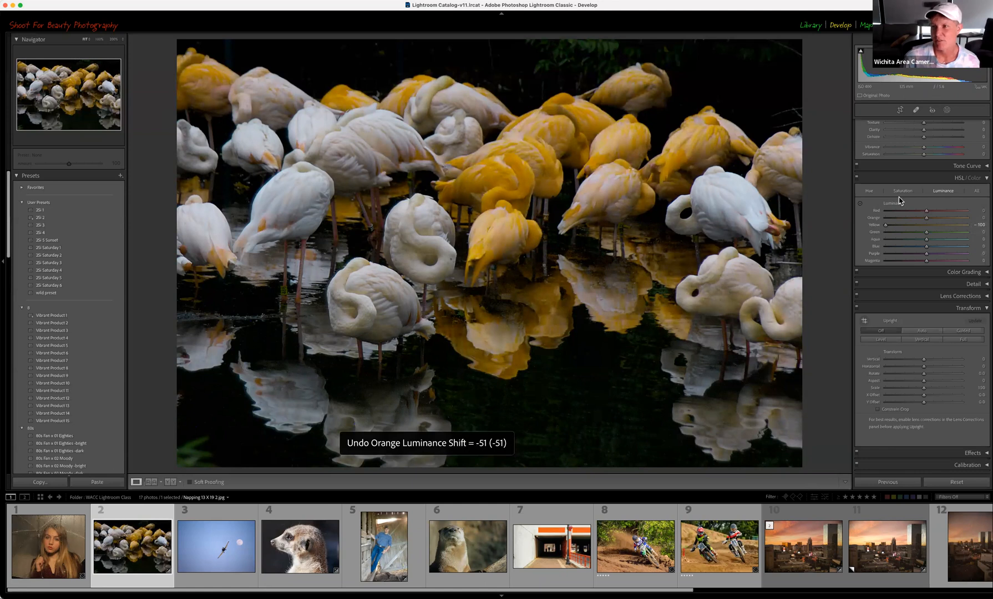
pyautogui.click(903, 191)
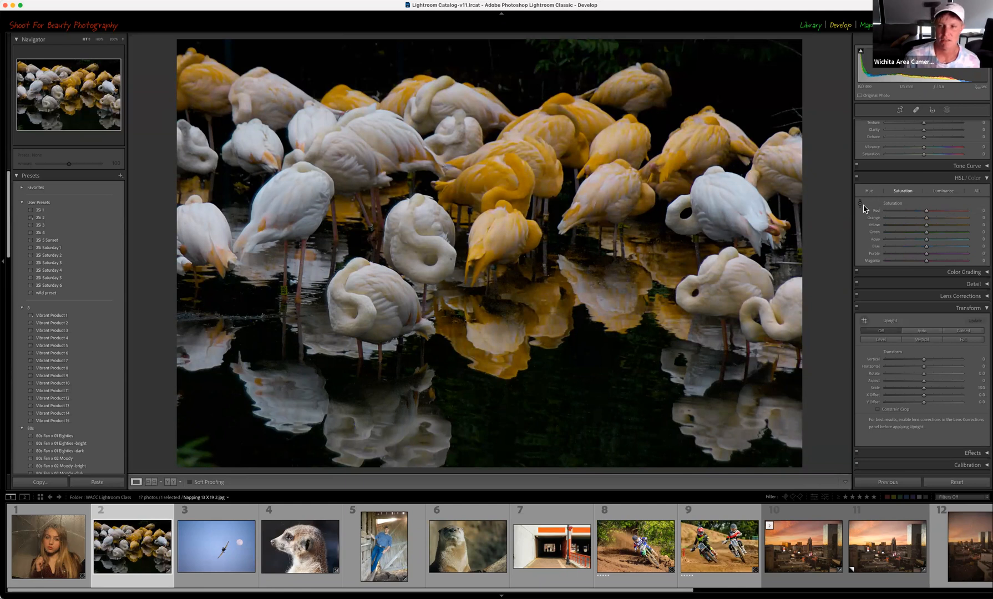
pyautogui.click(869, 191)
pyautogui.doubleClick(877, 226)
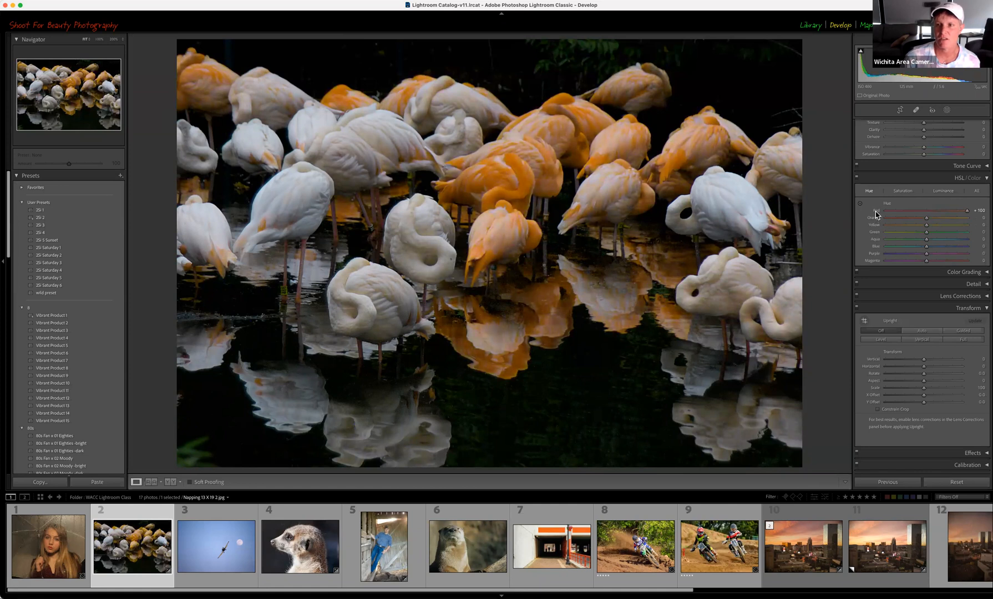
pyautogui.doubleClick(876, 215)
# - Activate HSL targeted adjustment for Saturation and show the Hue, Saturation and Luminance sliders together
pyautogui.click(862, 203)
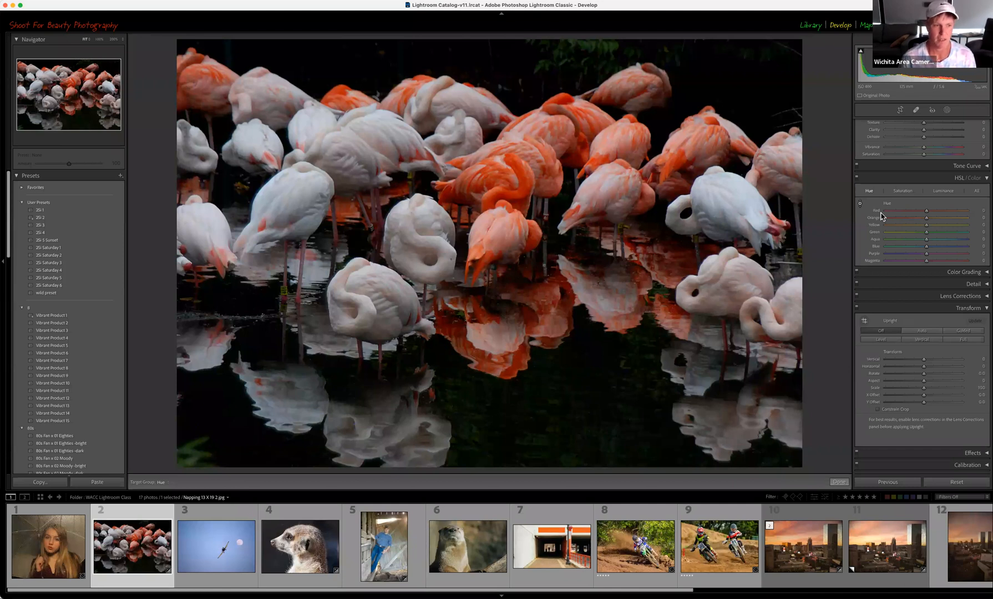
pyautogui.click(903, 192)
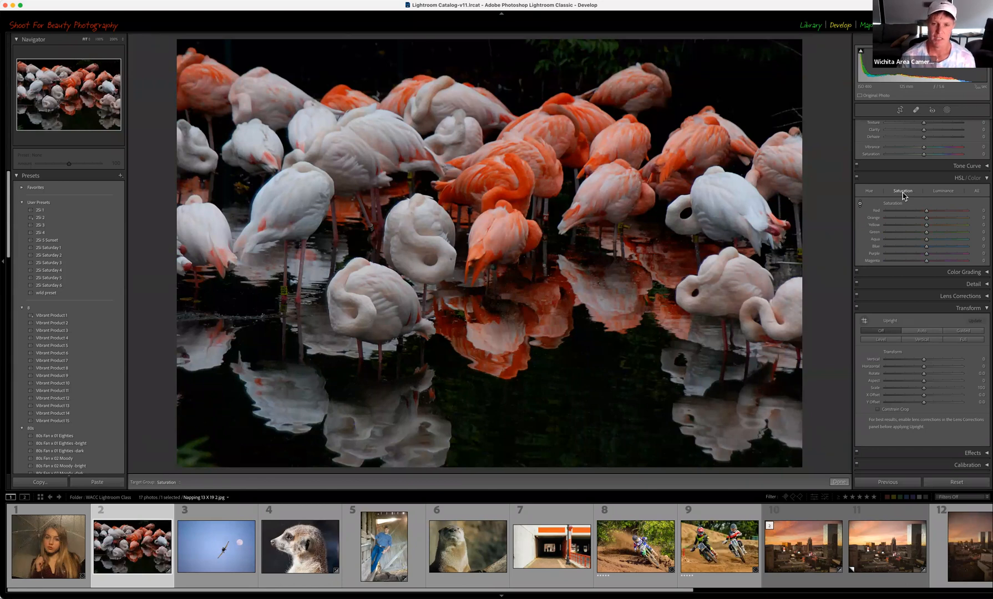
pyautogui.click(902, 193)
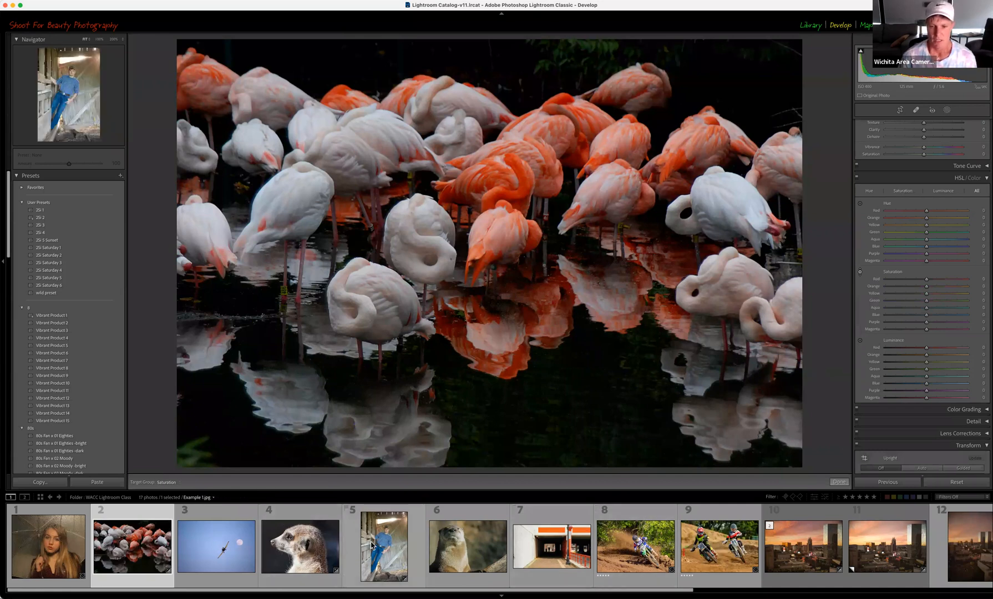
# - Open the photo of the two motocross riders and try lowering Red Saturation, bringing it back near 0
pyautogui.scroll(-5, 373, 545)
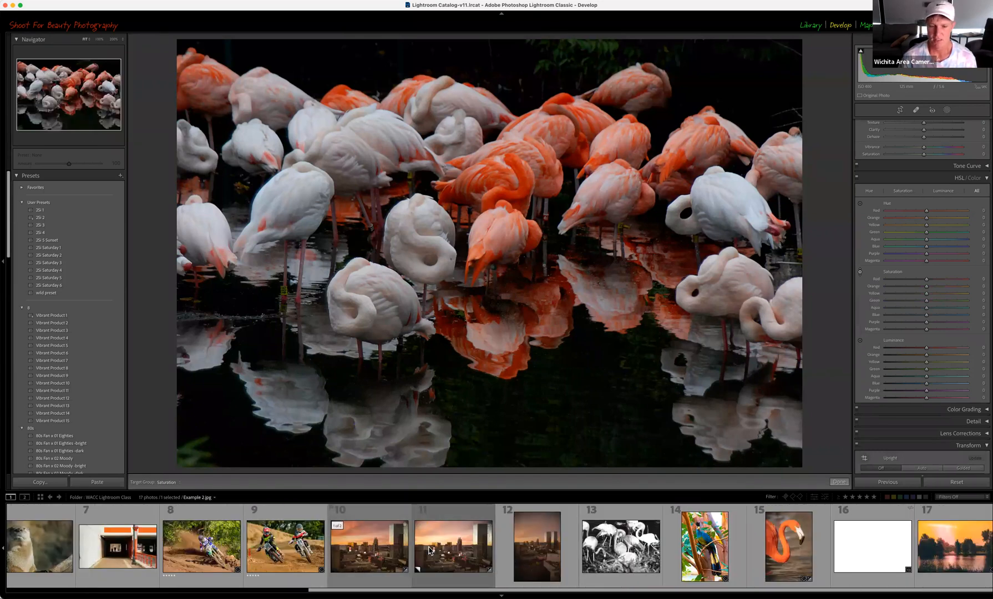
pyautogui.click(391, 548)
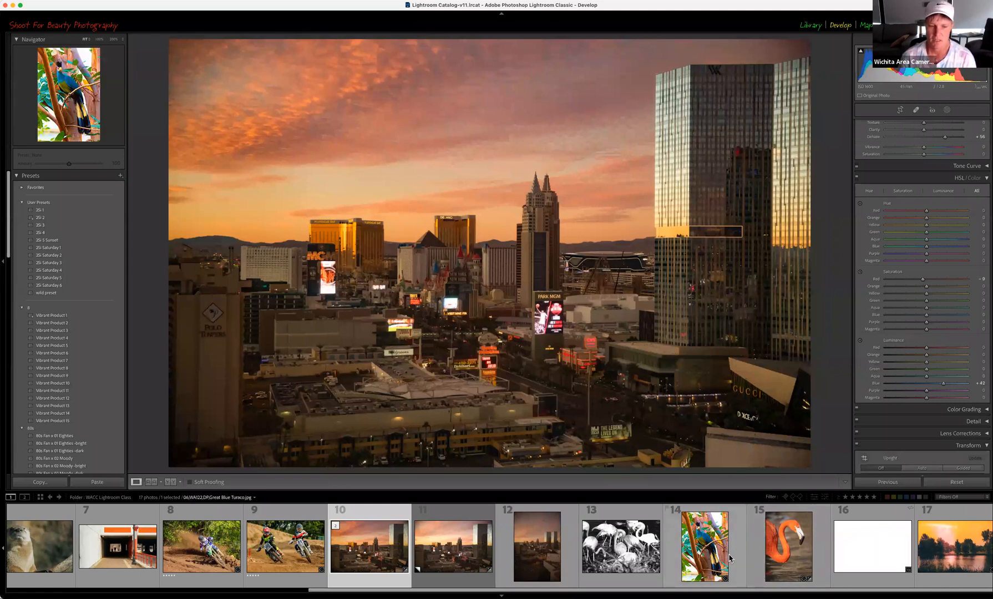
pyautogui.click(308, 560)
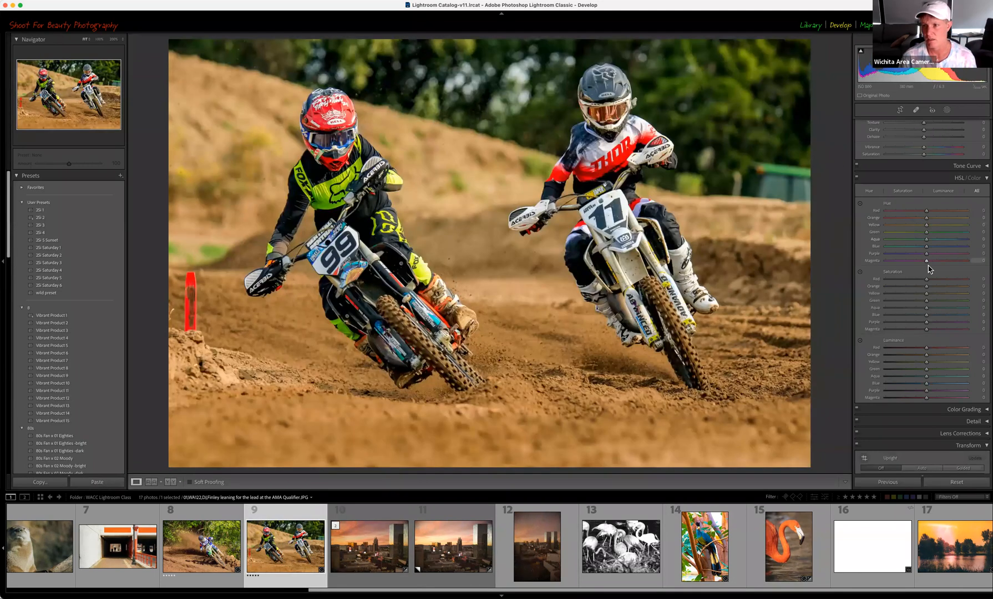
pyautogui.moveTo(926, 284); pyautogui.dragTo(925, 283)
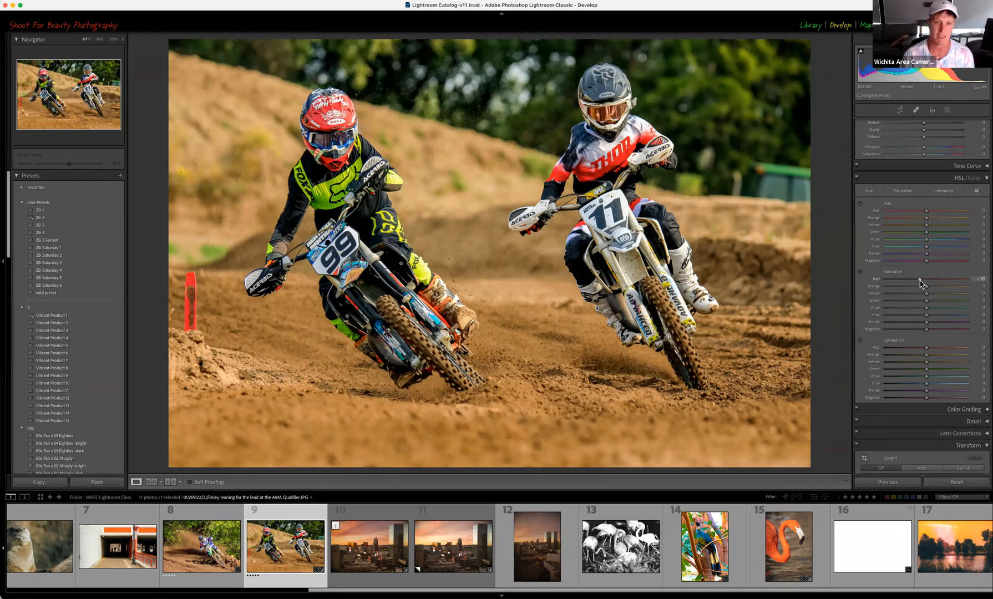
pyautogui.moveTo(920, 283); pyautogui.dragTo(926, 284)
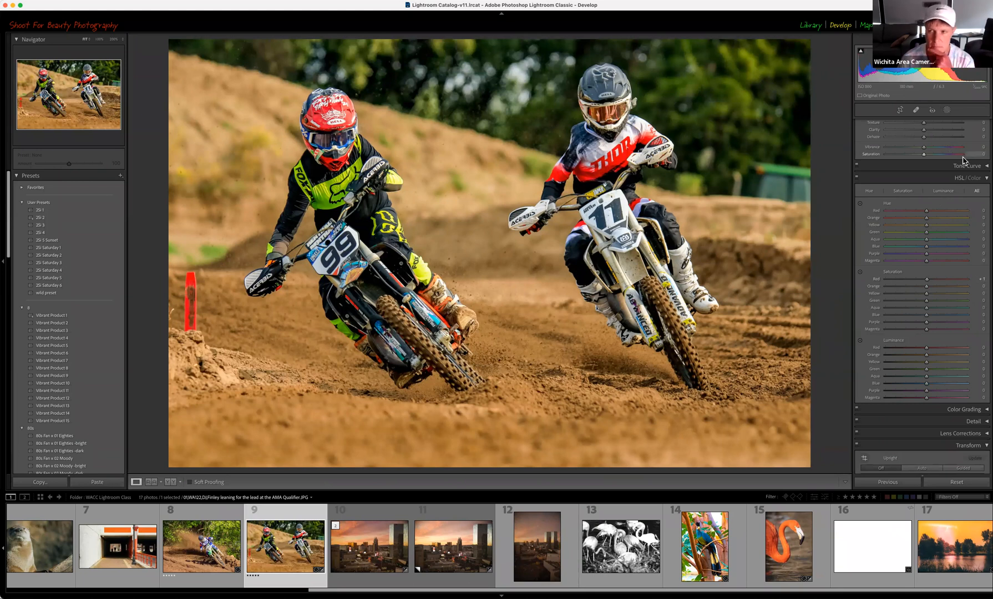
# - Open the virtual copy of the cityscape, preview the Black & White treatment and return it to Color
pyautogui.scroll(5, 964, 161)
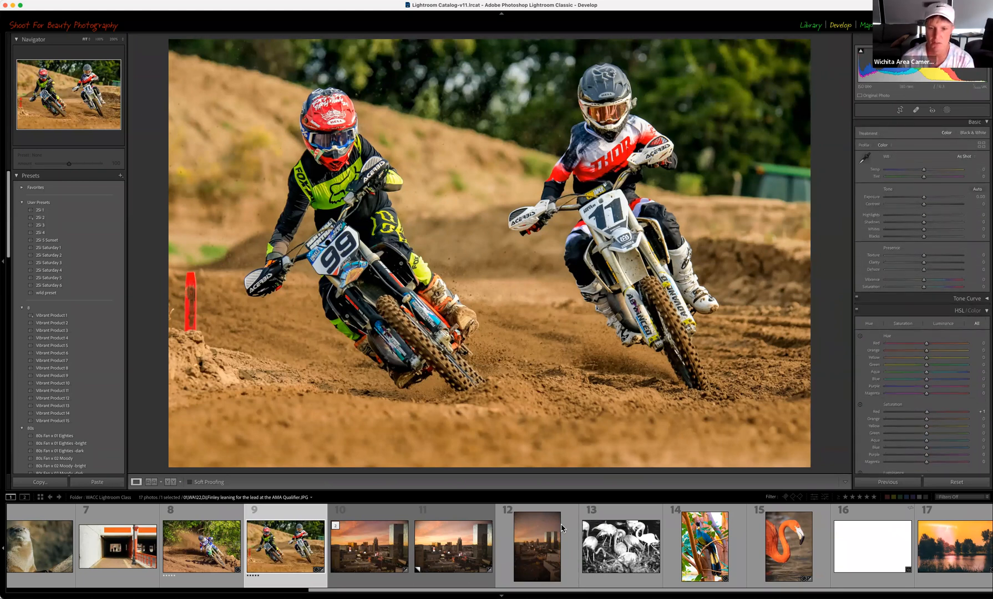
pyautogui.press('Right')
pyautogui.press('Right')
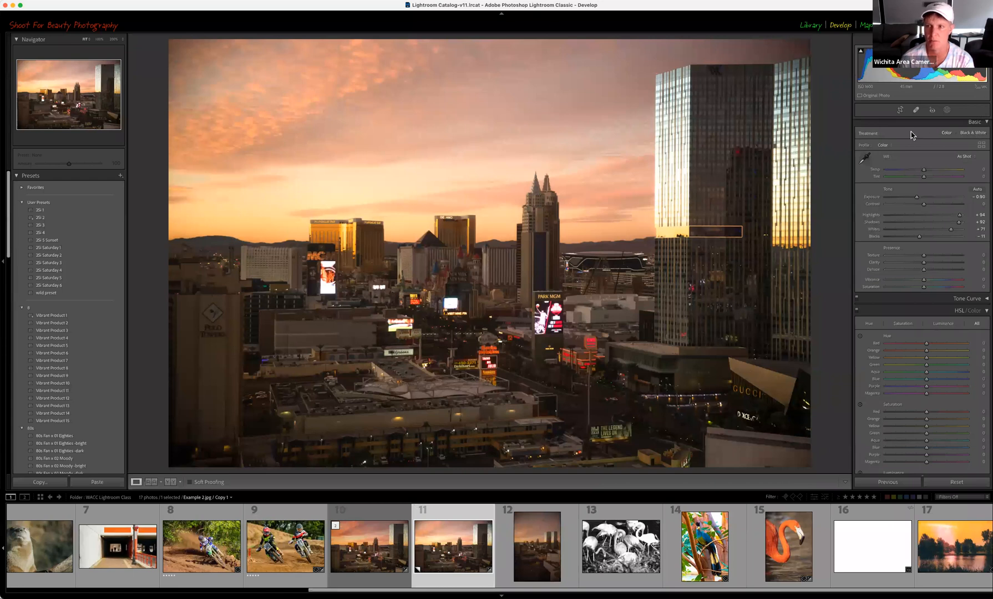
pyautogui.click(974, 134)
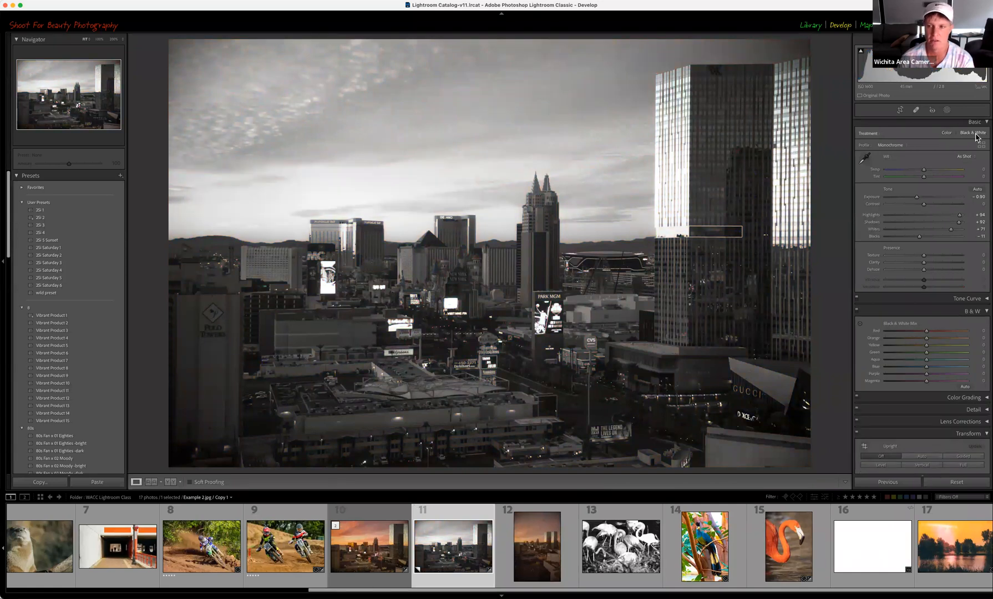
pyautogui.click(950, 133)
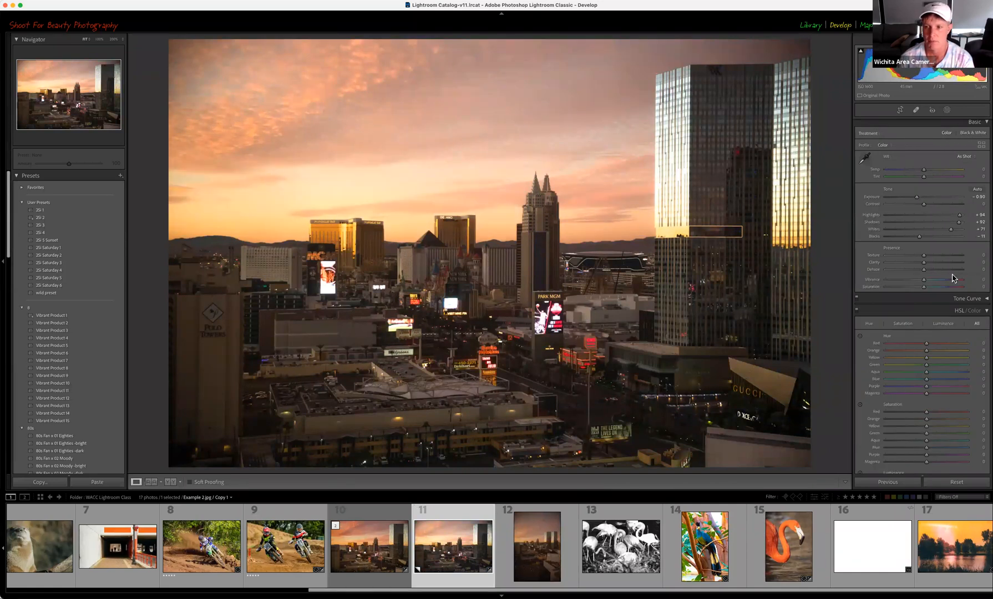
# - Desaturate the cityscape copy with HSL Saturation at Orange -76, Aqua -91 and every other color -100
pyautogui.moveTo(926, 416); pyautogui.dragTo(884, 420)
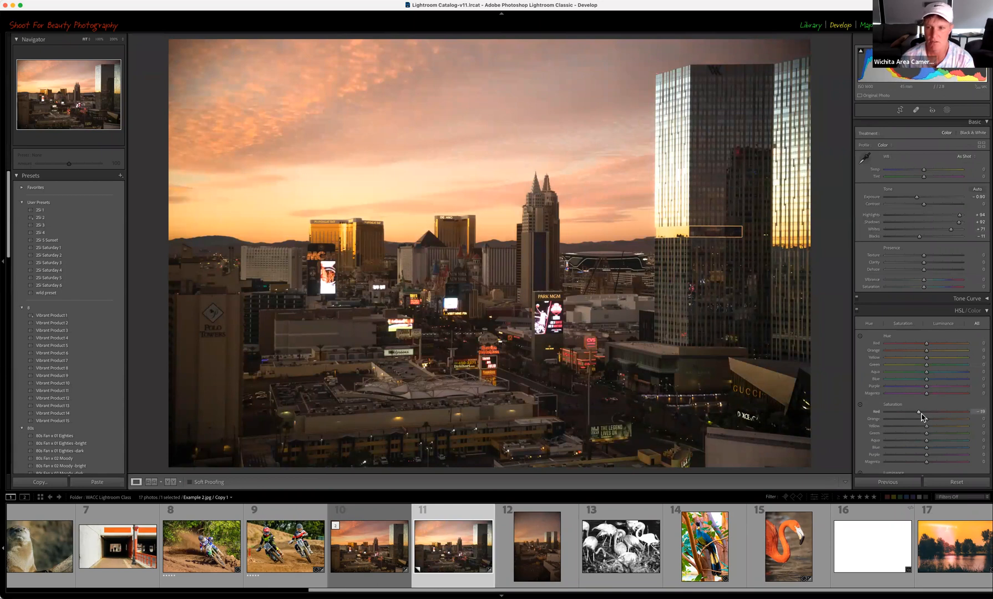
pyautogui.moveTo(925, 423); pyautogui.dragTo(885, 427)
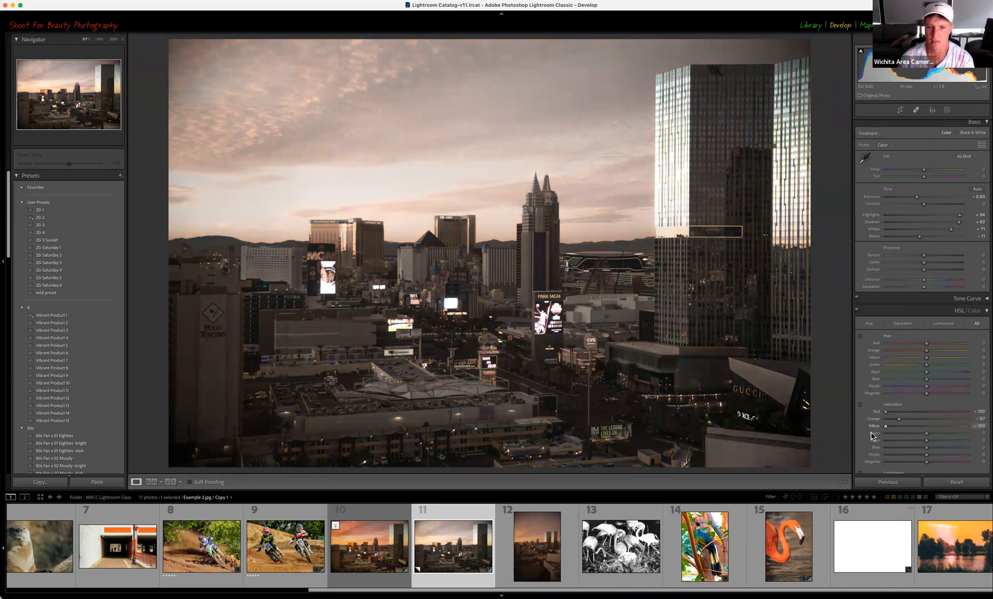
pyautogui.scroll(-1, 943, 438)
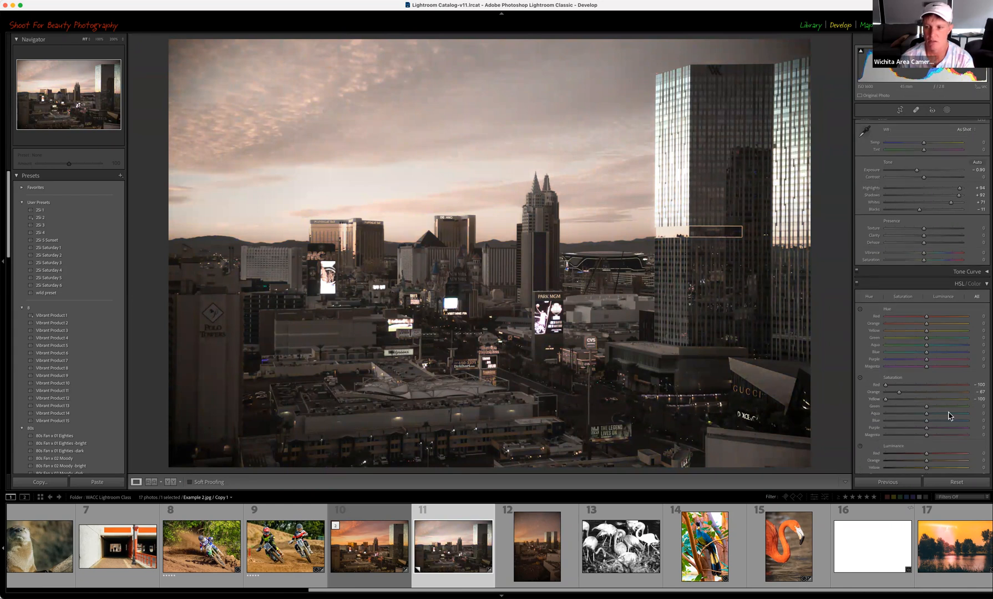
pyautogui.moveTo(926, 409); pyautogui.dragTo(887, 435)
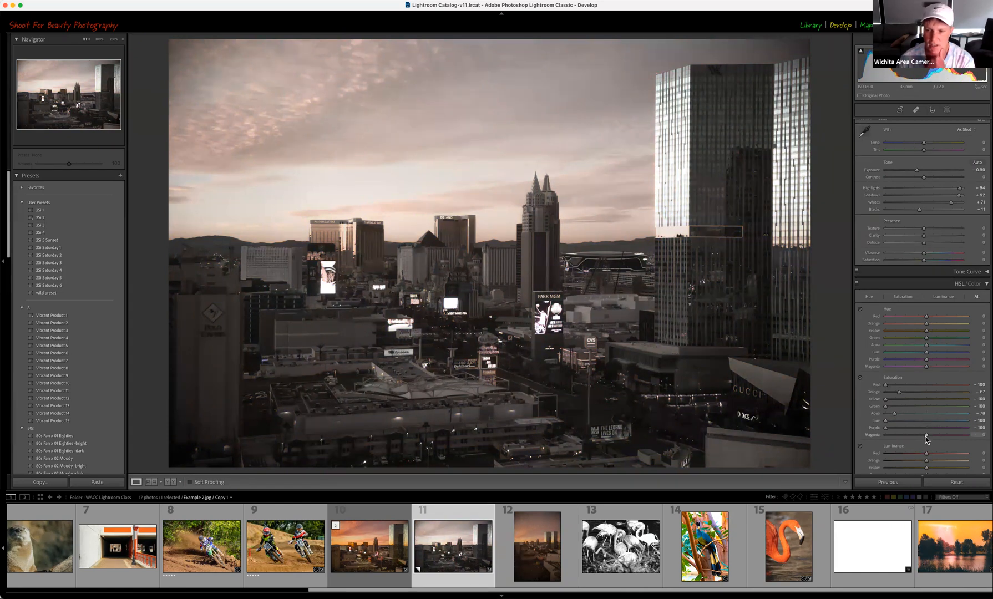
pyautogui.scroll(-1, 927, 422)
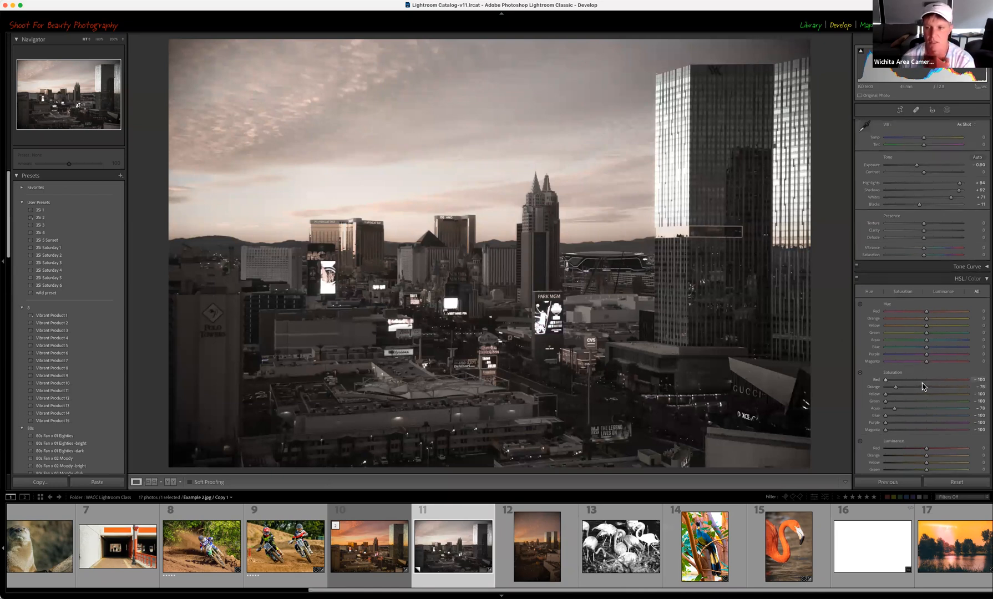
pyautogui.scroll(-1, 922, 386)
pyautogui.scroll(-3, 869, 406)
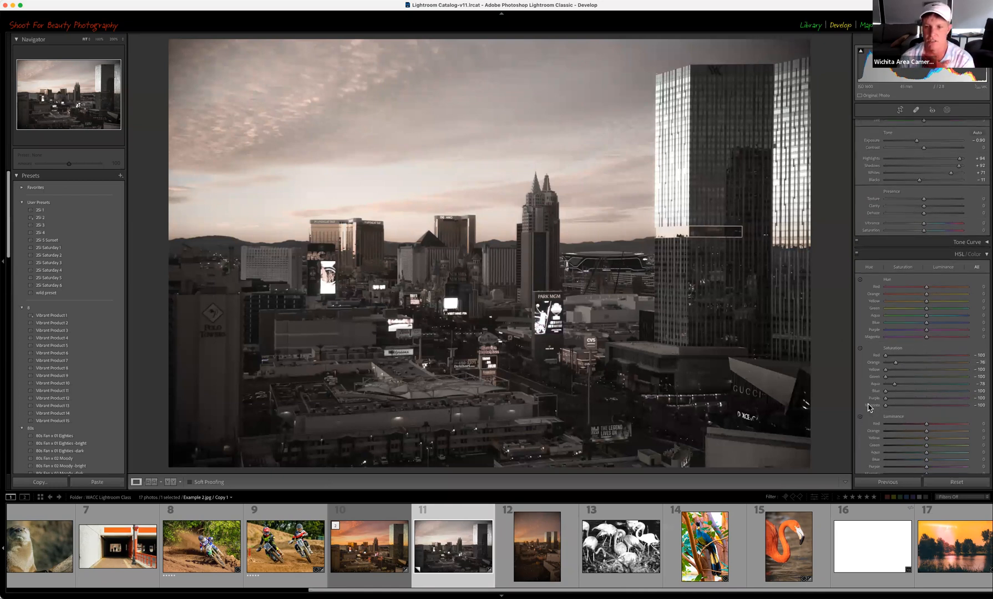
pyautogui.moveTo(894, 382); pyautogui.dragTo(889, 383)
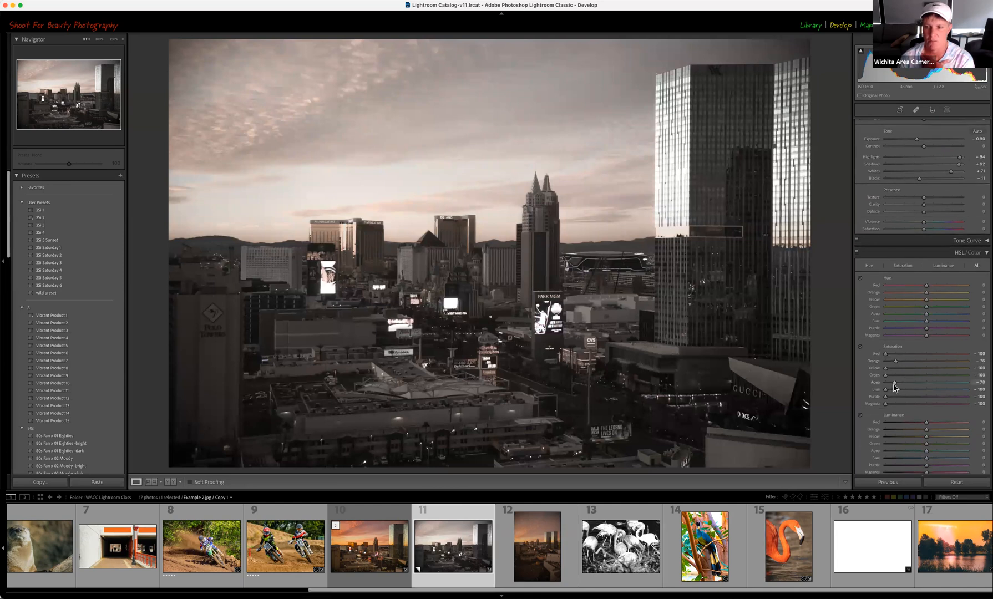
# - Set the cityscape copy's Luminance to Red -18, Orange -19 and Green +26
pyautogui.moveTo(923, 425); pyautogui.dragTo(937, 451)
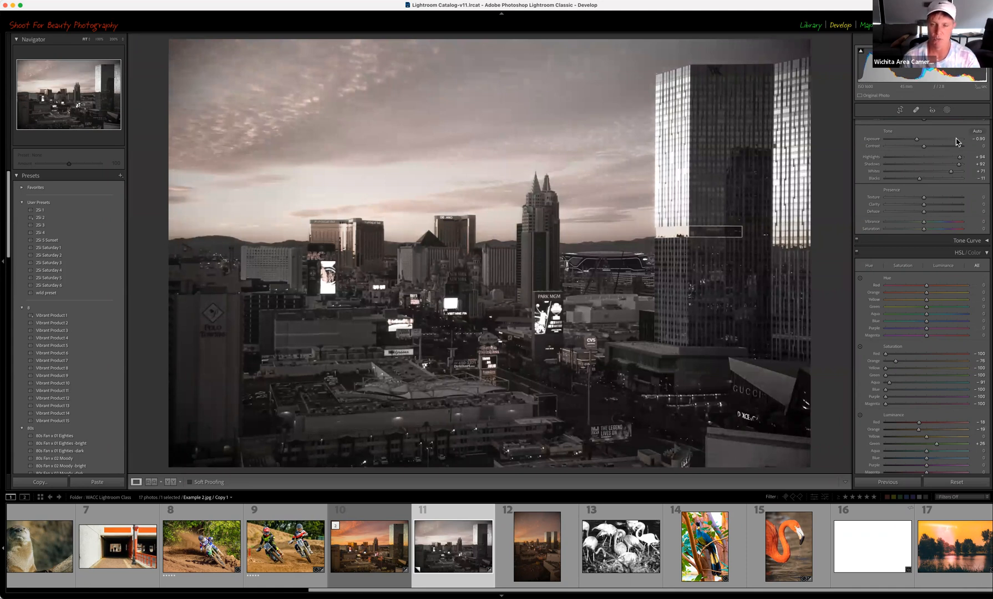
pyautogui.scroll(3, 965, 135)
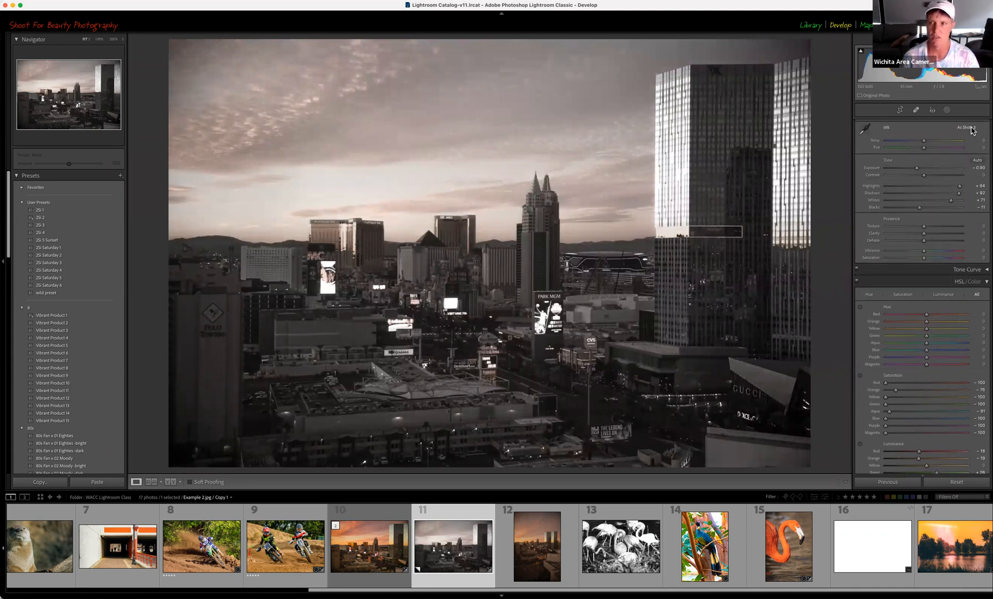
# - Adjust the HSL luminance of the desaturated skyline copy, setting yellow to +57, green to +12, orange to +28 and red to -16
pyautogui.scroll(3, 971, 130)
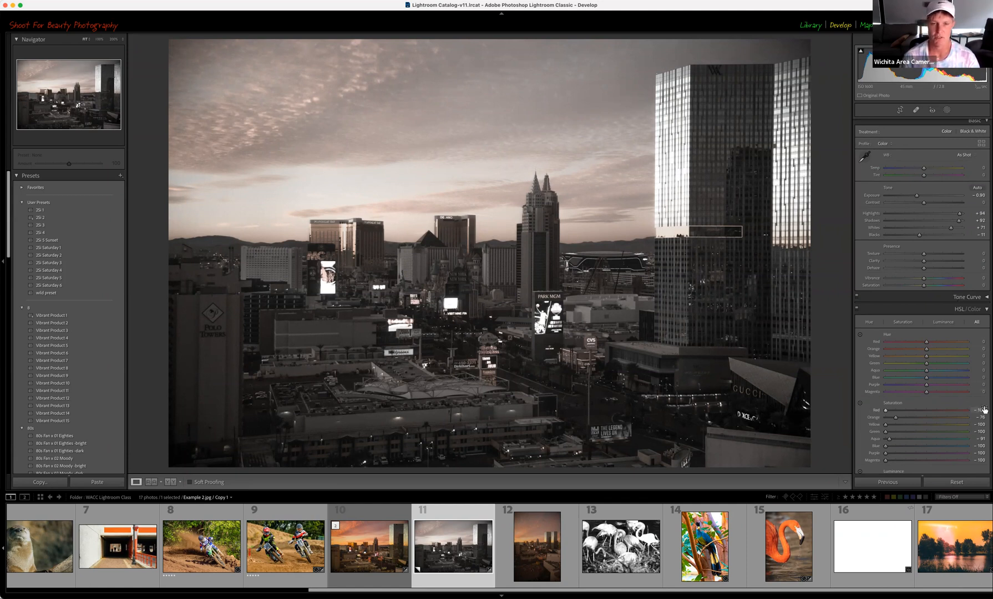
pyautogui.scroll(-3, 986, 410)
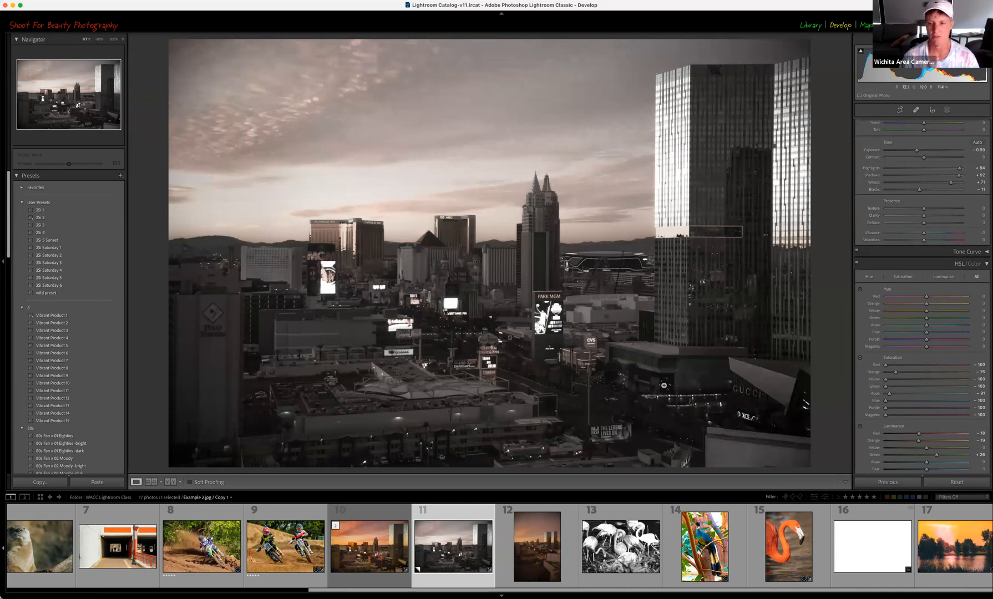
pyautogui.scroll(-3, 920, 410)
pyautogui.moveTo(926, 446); pyautogui.dragTo(949, 412)
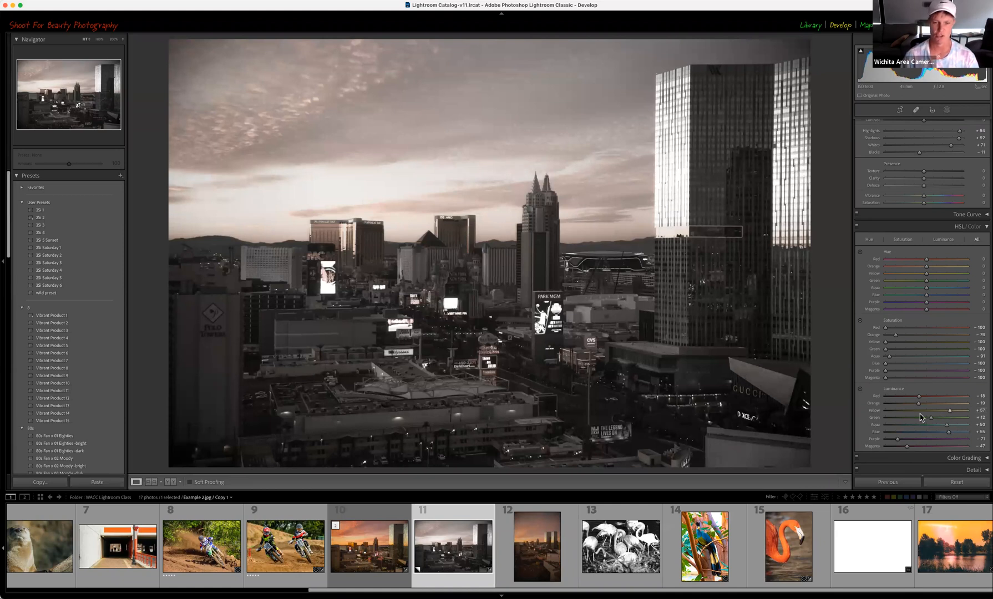
pyautogui.moveTo(911, 408); pyautogui.dragTo(938, 406)
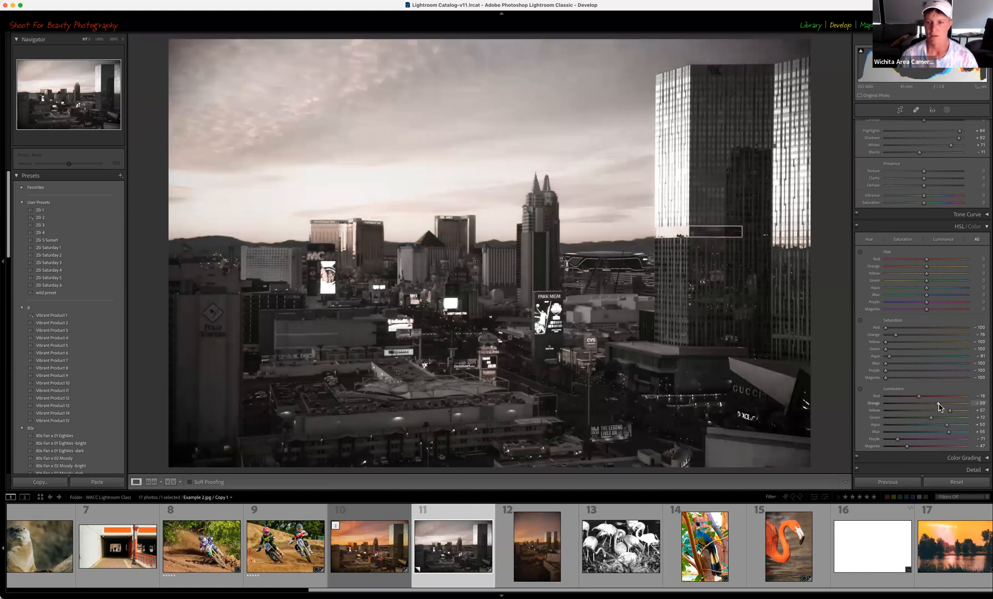
pyautogui.click(919, 397)
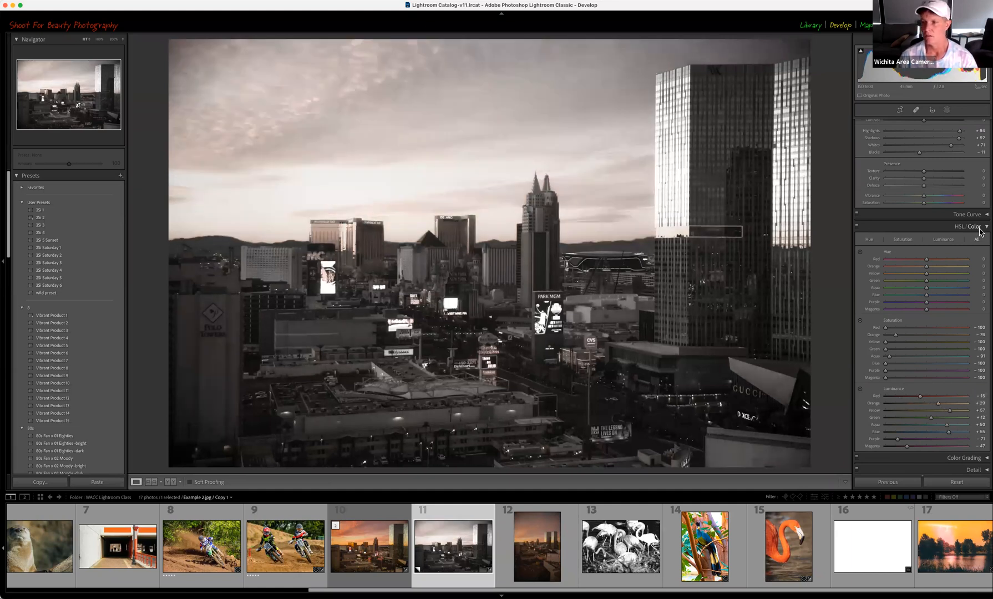
# - Reset all edits on the skyline copy and raise HSL saturation: red +2, orange +43, yellow +53, green +67, blue +57, magenta +84
pyautogui.click(960, 484)
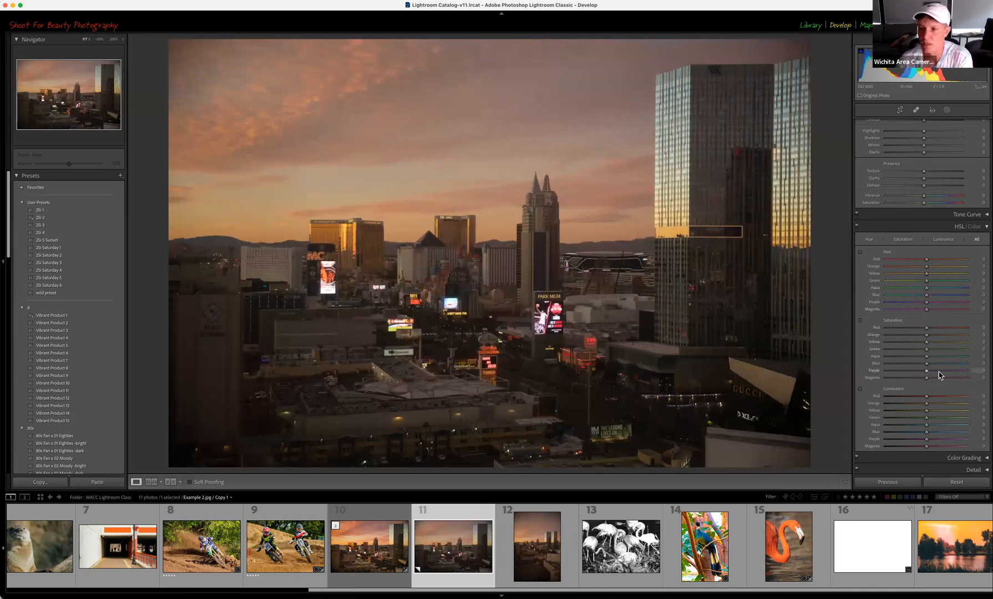
pyautogui.moveTo(926, 327); pyautogui.dragTo(961, 379)
pyautogui.click(928, 328)
pyautogui.click(944, 334)
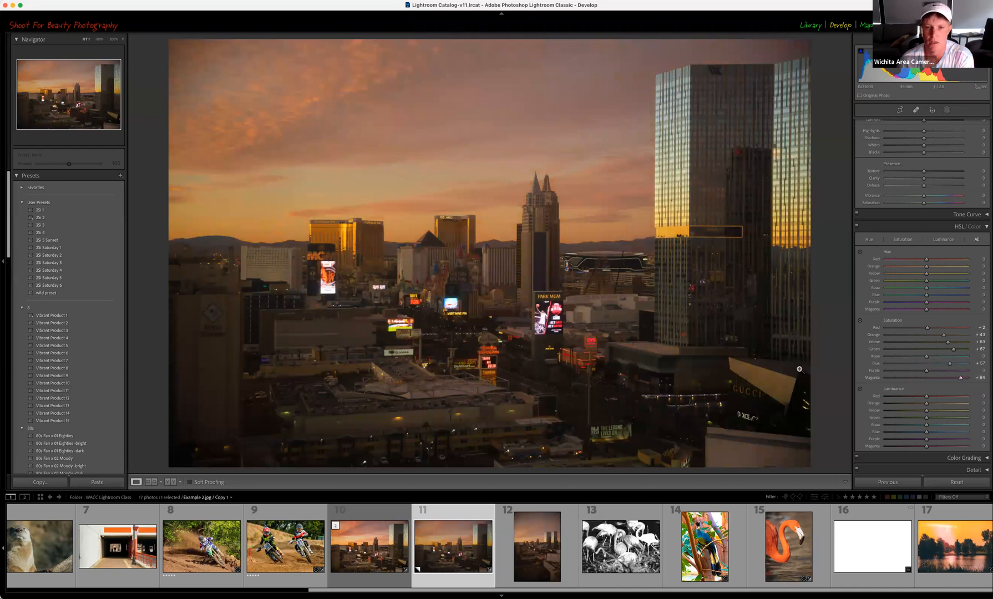
# - Select the barn portrait Example 1.jpg for editing
pyautogui.scroll(-3, 905, 427)
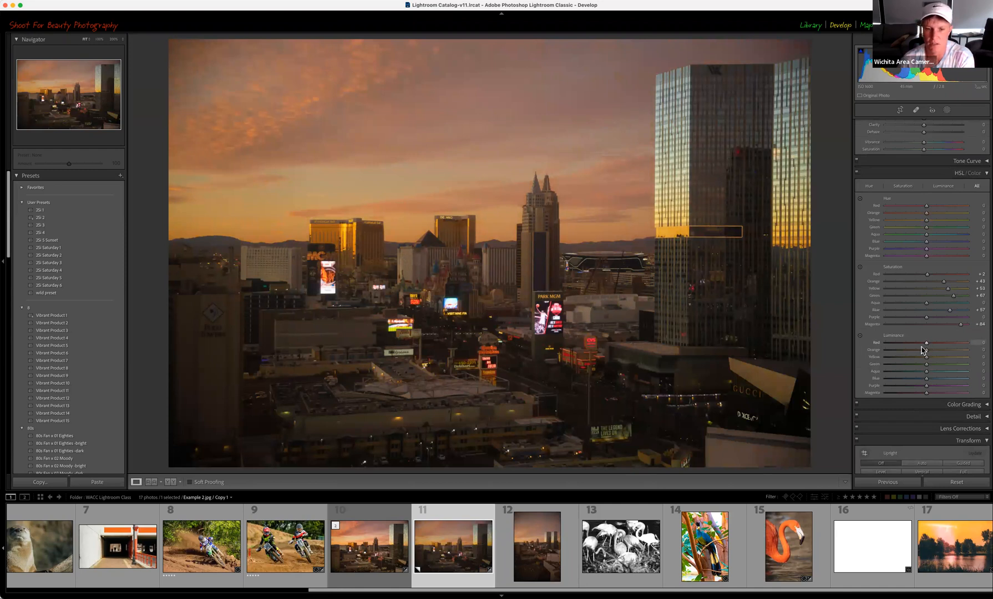
pyautogui.scroll(3, 217, 560)
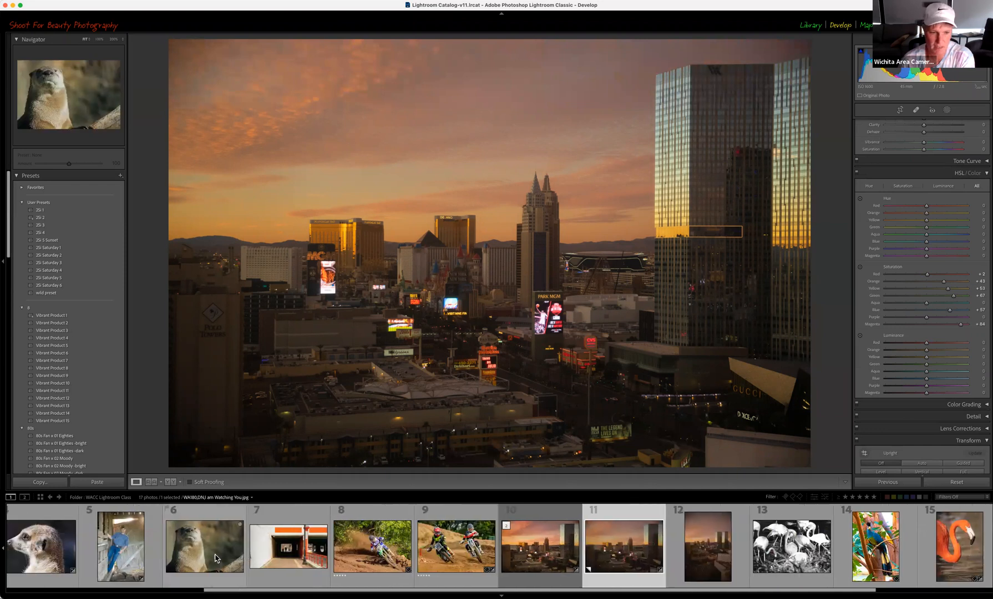
pyautogui.scroll(3, 215, 558)
pyautogui.click(384, 546)
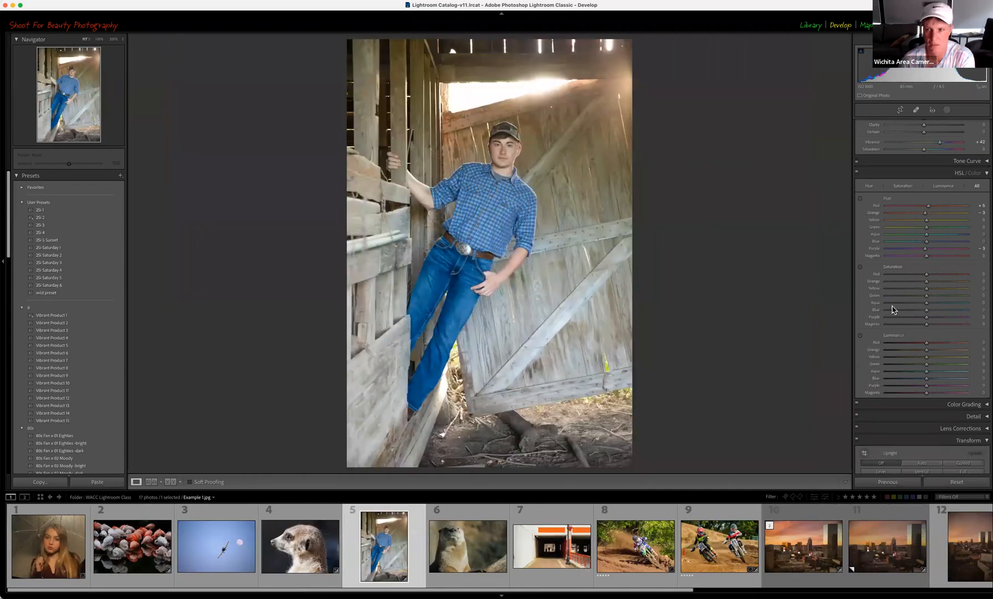
# - Try darkening the blue shirt and jeans with blue luminance at -100, and bring the value back close to zero
pyautogui.moveTo(928, 381); pyautogui.dragTo(883, 389)
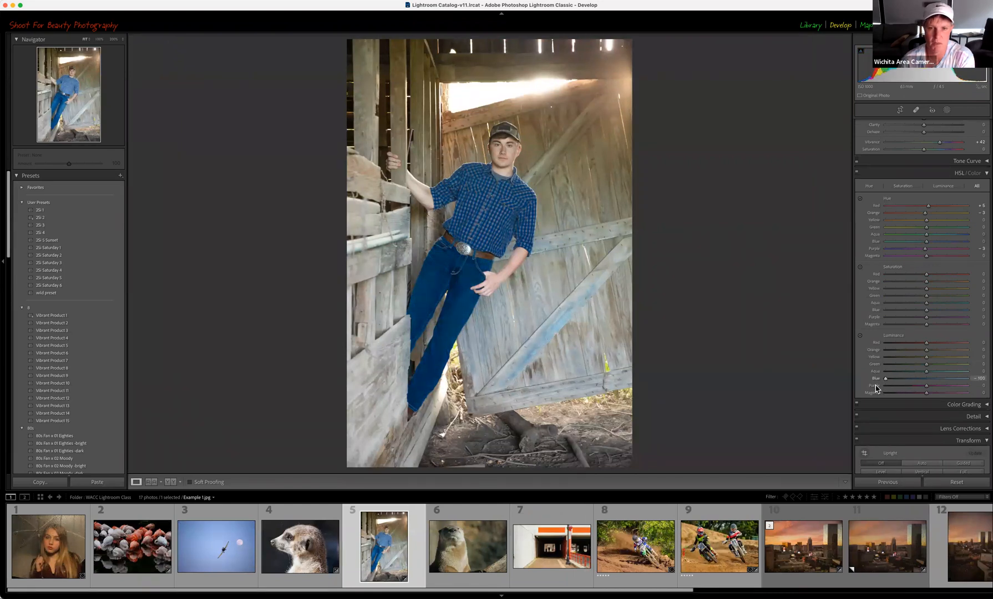
pyautogui.moveTo(875, 386)
pyautogui.mouseDown()
pyautogui.moveTo(946, 388)
pyautogui.moveTo(872, 394)
pyautogui.mouseUp()
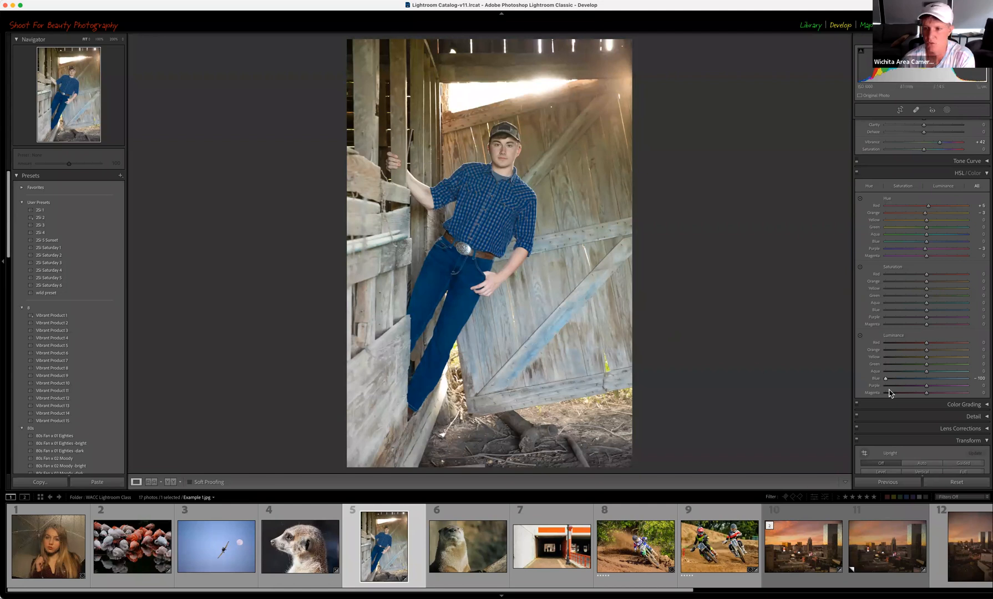
pyautogui.moveTo(886, 382); pyautogui.dragTo(925, 386)
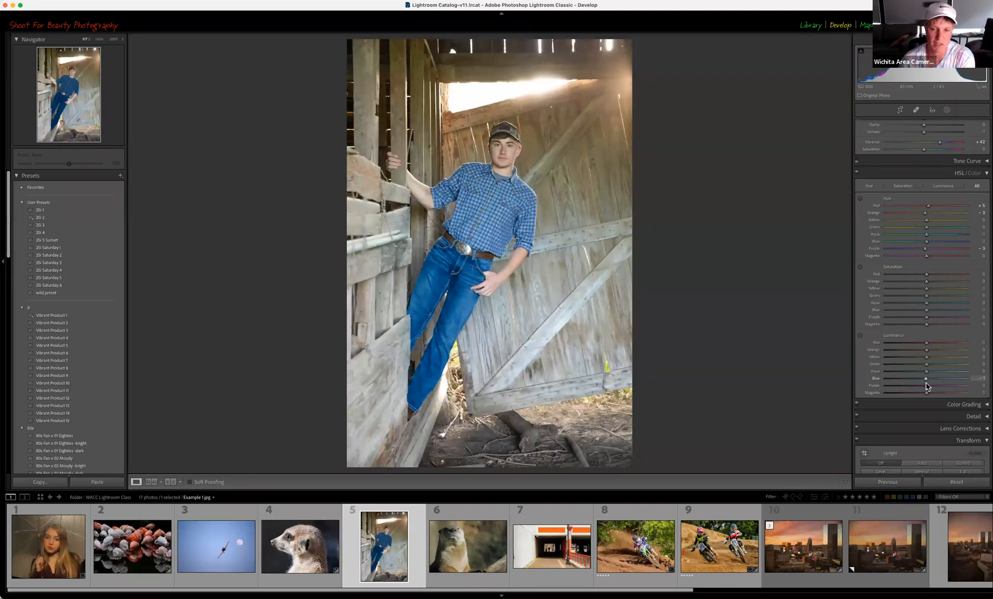
# - Set the portrait's HSL luminance to blue +3, aqua +5 and yellow +1, and reset the red hue to default
pyautogui.moveTo(925, 387)
pyautogui.mouseDown()
pyautogui.moveTo(960, 385)
pyautogui.moveTo(929, 390)
pyautogui.moveTo(958, 373)
pyautogui.moveTo(900, 374)
pyautogui.moveTo(917, 375)
pyautogui.mouseUp()
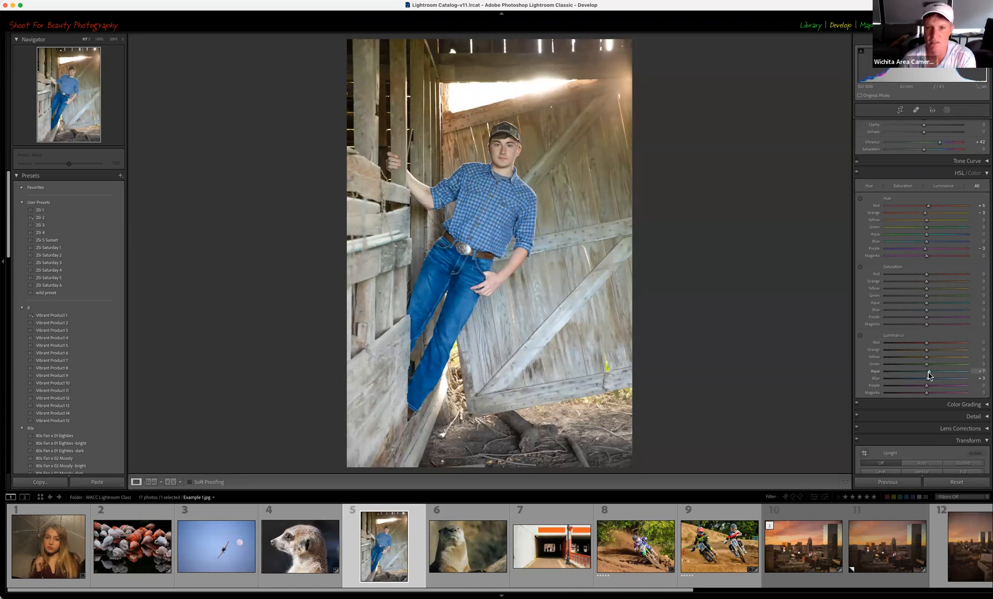
pyautogui.moveTo(927, 357)
pyautogui.mouseDown()
pyautogui.moveTo(888, 359)
pyautogui.moveTo(968, 356)
pyautogui.moveTo(895, 361)
pyautogui.moveTo(959, 359)
pyautogui.moveTo(900, 361)
pyautogui.moveTo(928, 363)
pyautogui.mouseUp()
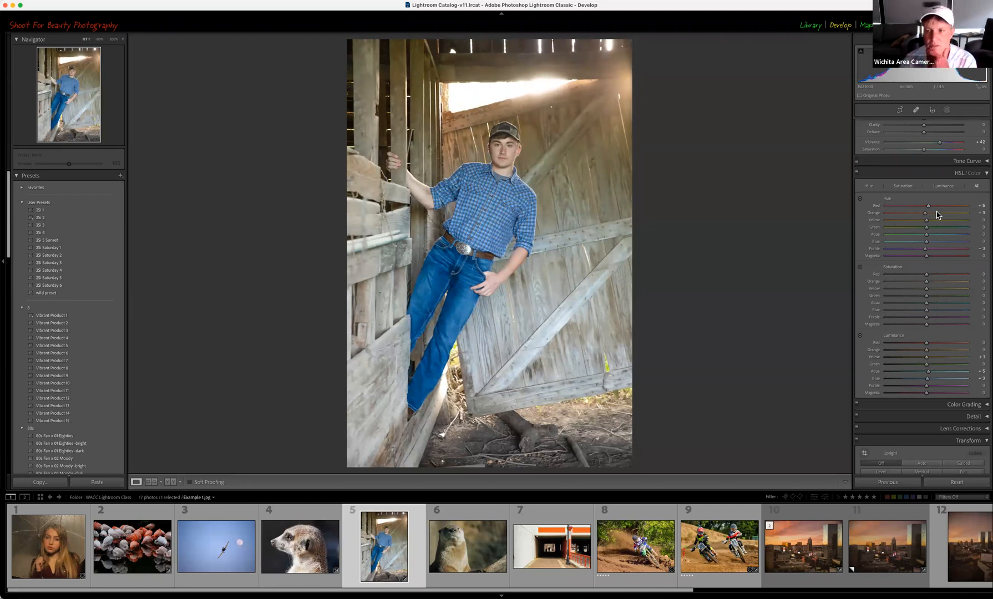
pyautogui.doubleClick(874, 208)
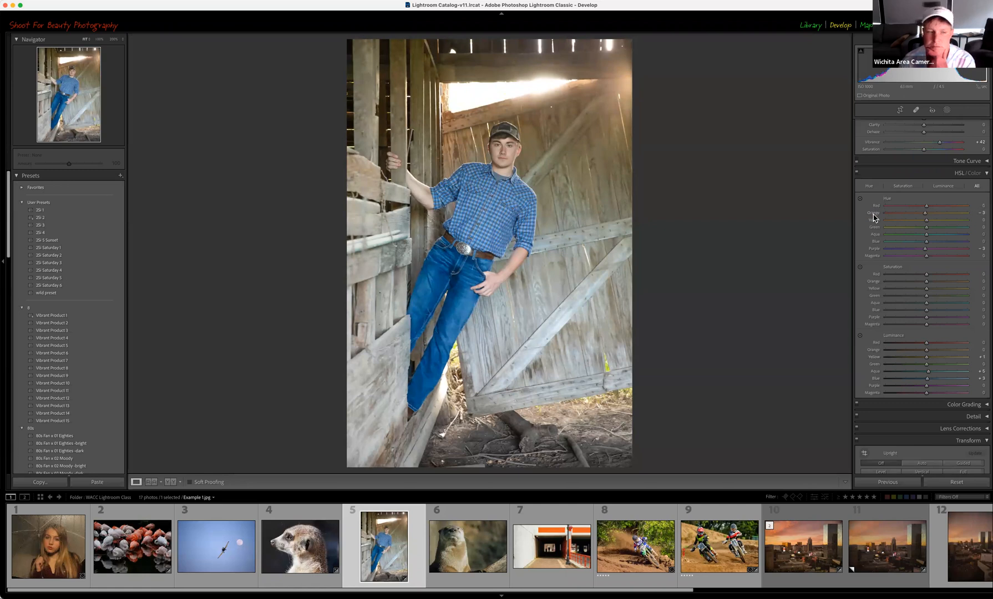
# - Collapse the HSL/Color and Transform settings and expand Color Grading for the portrait
pyautogui.click(986, 175)
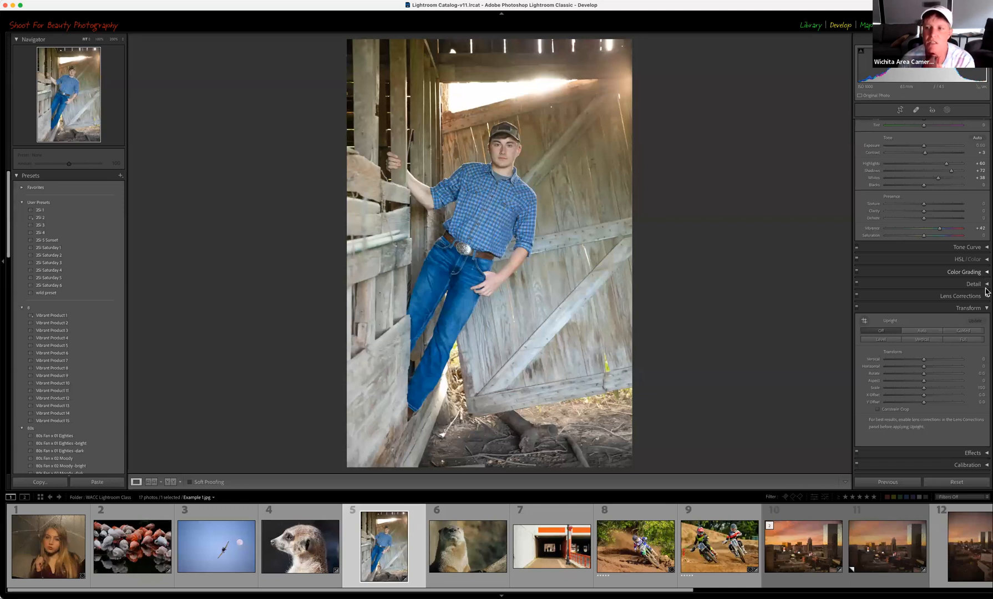
pyautogui.click(986, 308)
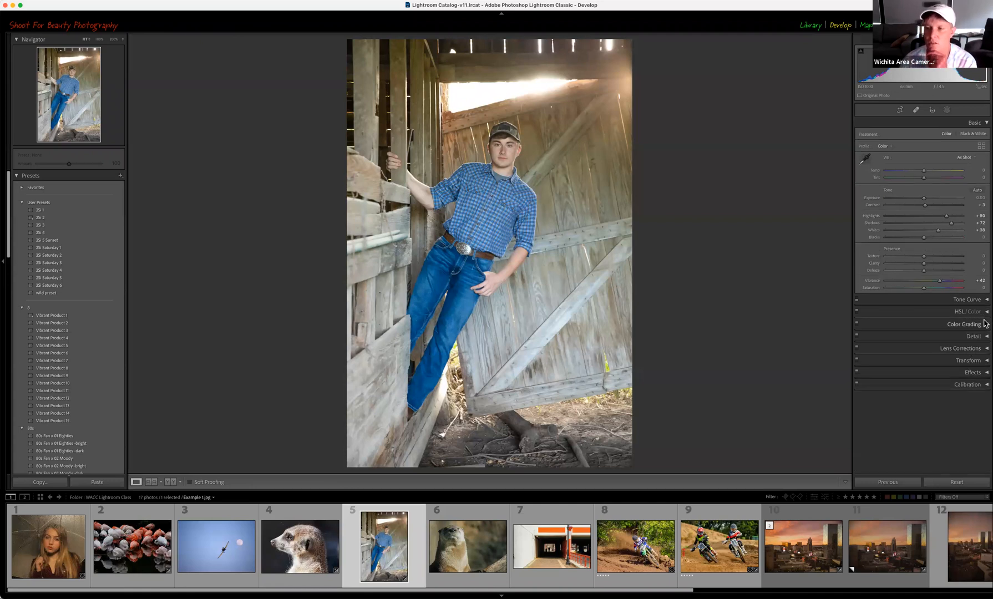
pyautogui.click(986, 325)
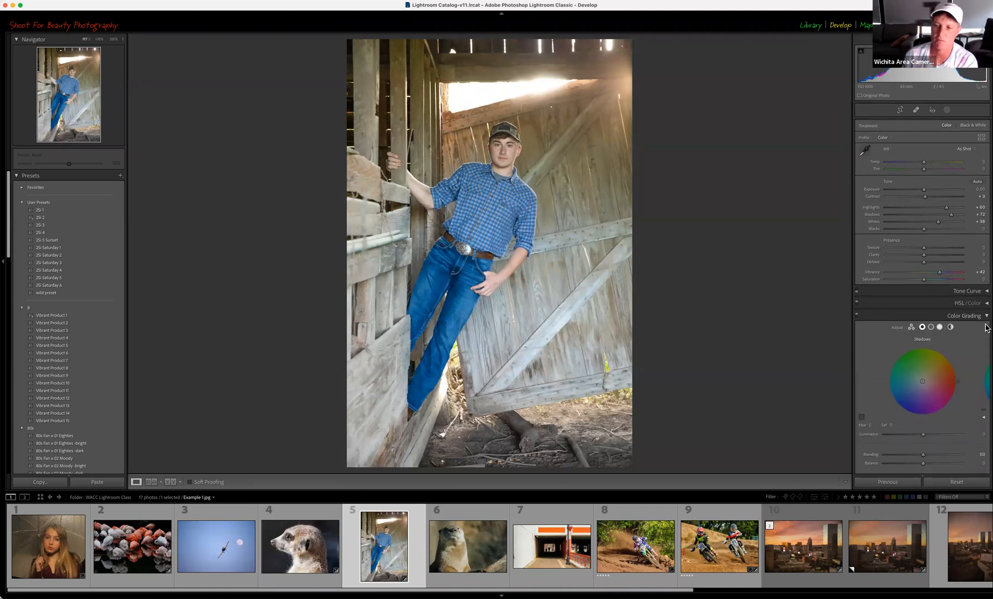
pyautogui.scroll(-4, 986, 327)
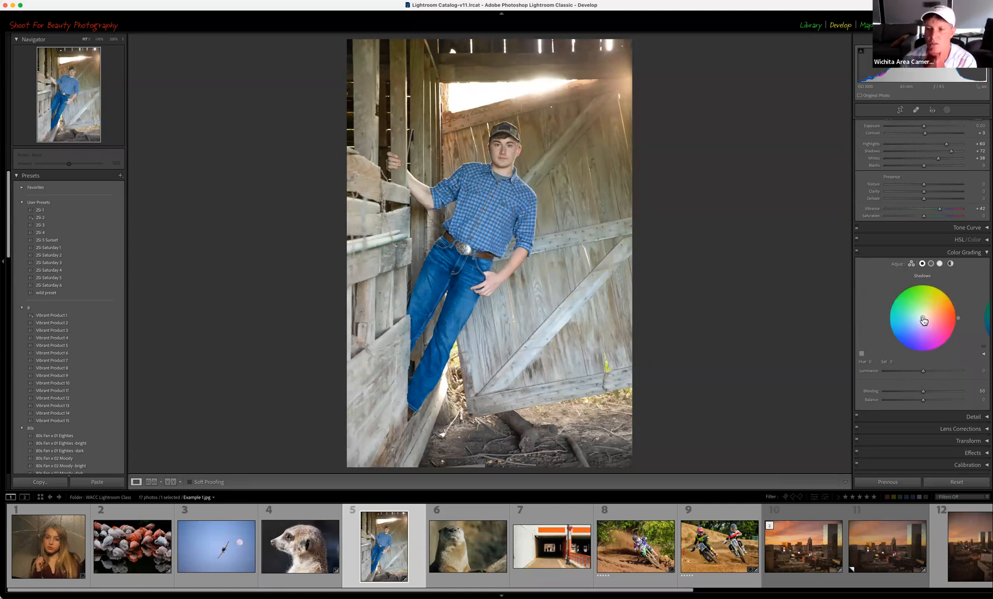
# - Examine the Color Grading views for shadows, midtones, highlights and global, ending on the combined three-wheel view
pyautogui.click(911, 264)
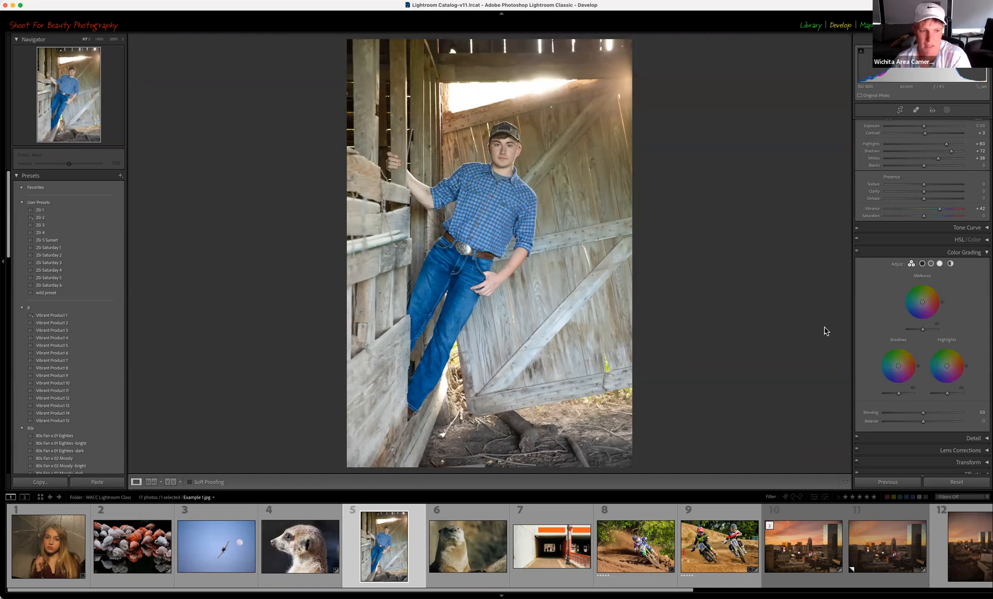
pyautogui.click(922, 265)
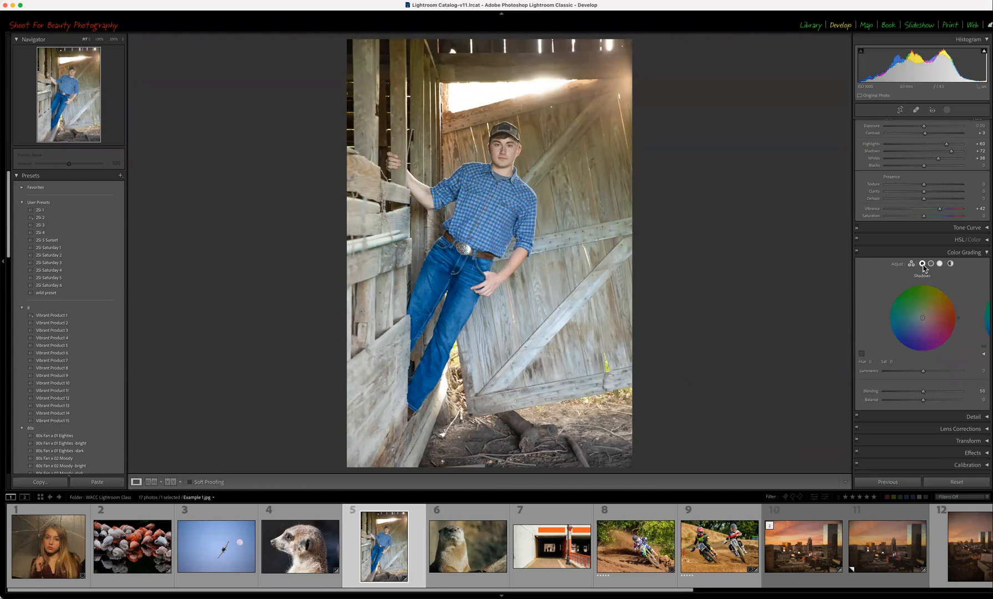
pyautogui.click(931, 264)
pyautogui.click(939, 264)
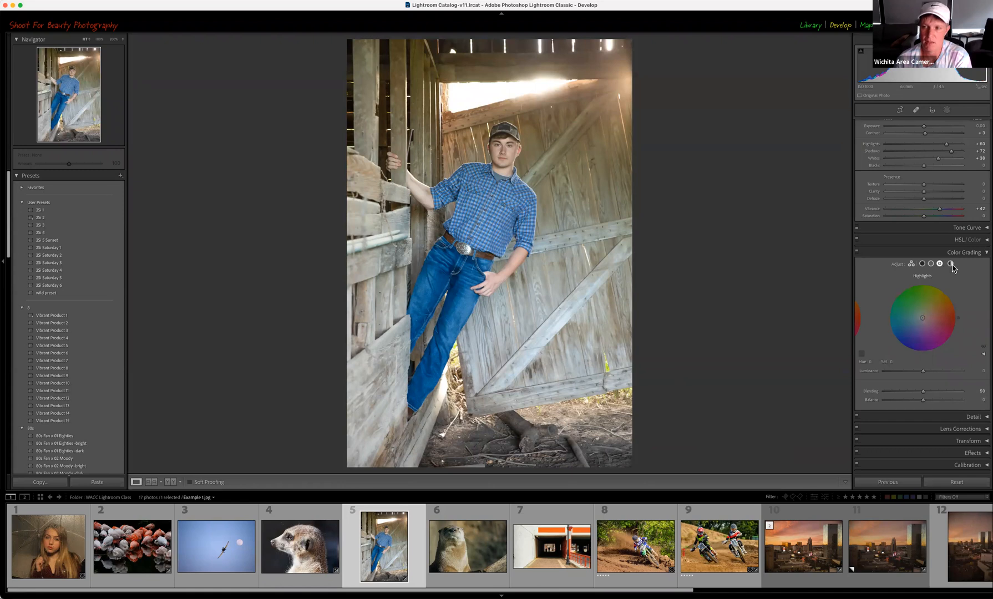
pyautogui.click(950, 264)
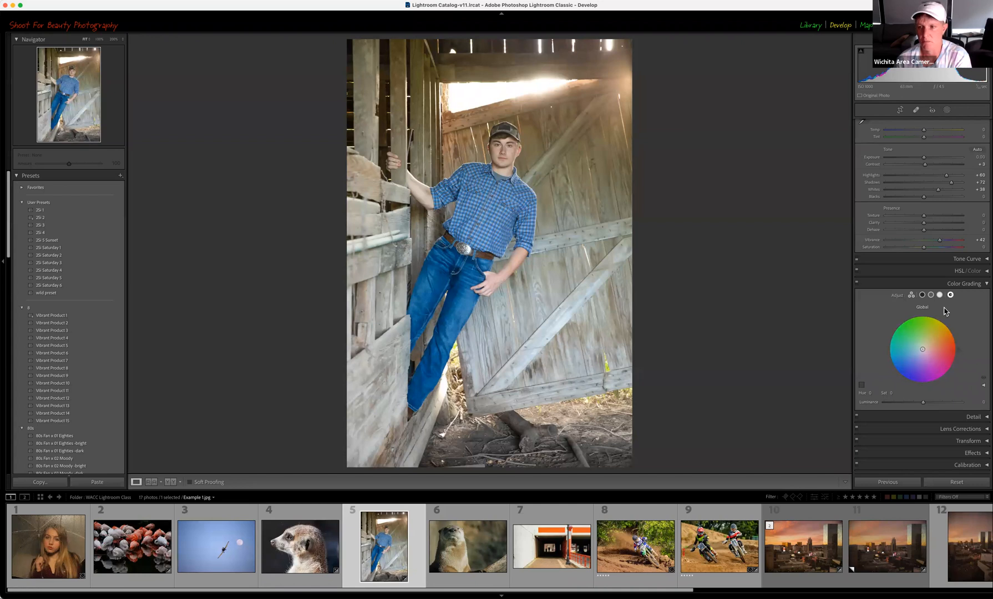
pyautogui.click(911, 295)
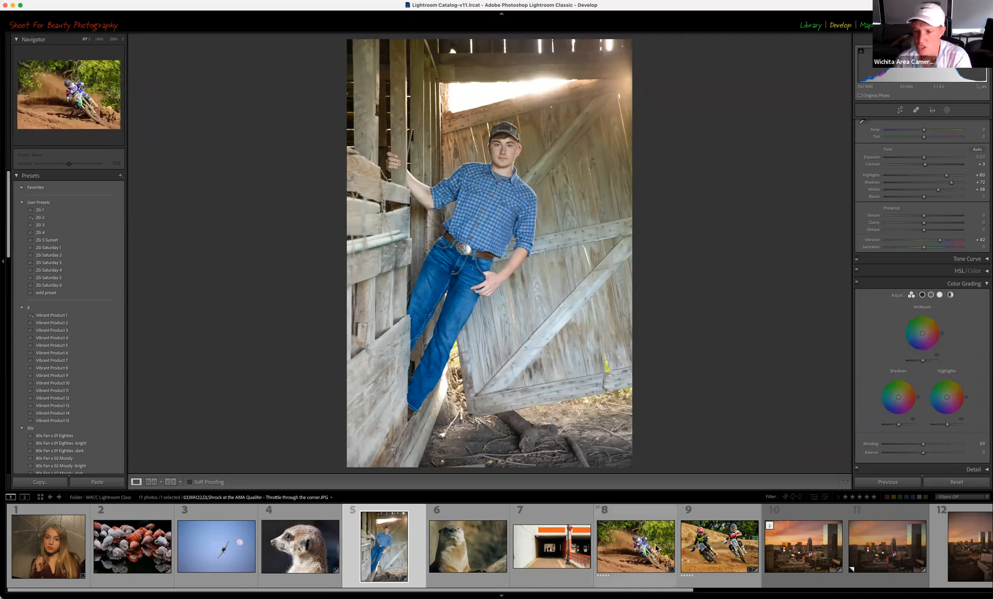
# - Select the skyline photo Example 2.jpg and tint its highlights blue with Color Grading
pyautogui.scroll(-5, 475, 549)
pyautogui.click(475, 553)
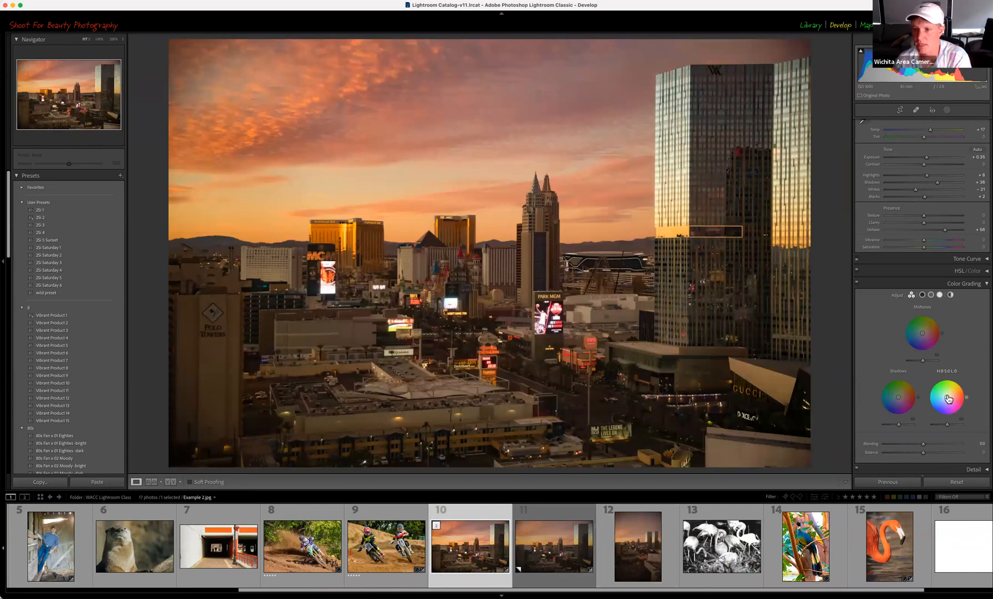
pyautogui.moveTo(946, 397)
pyautogui.mouseDown()
pyautogui.moveTo(957, 386)
pyautogui.moveTo(952, 414)
pyautogui.moveTo(937, 407)
pyautogui.mouseUp()
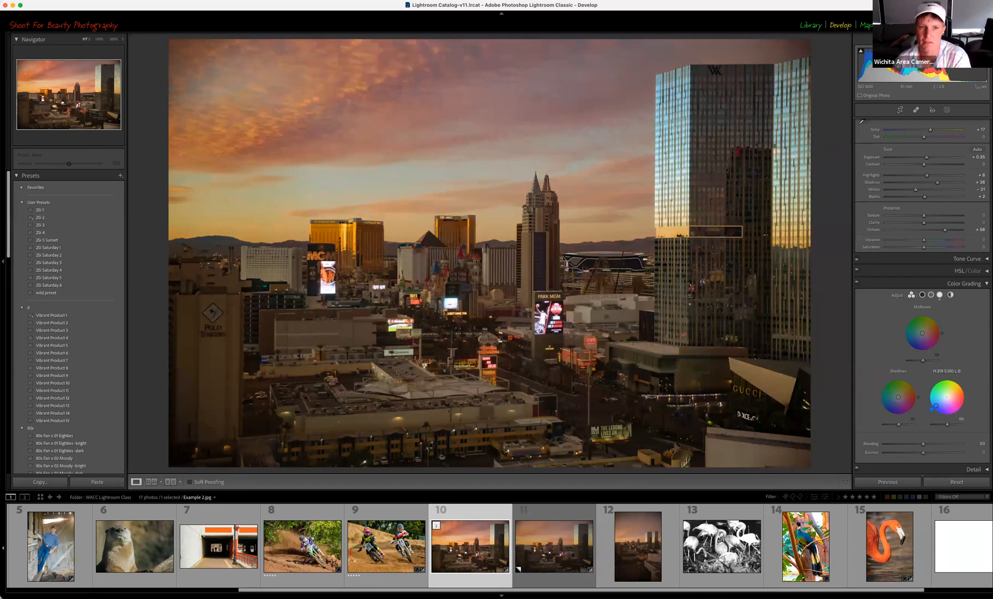
pyautogui.moveTo(936, 406); pyautogui.dragTo(937, 411)
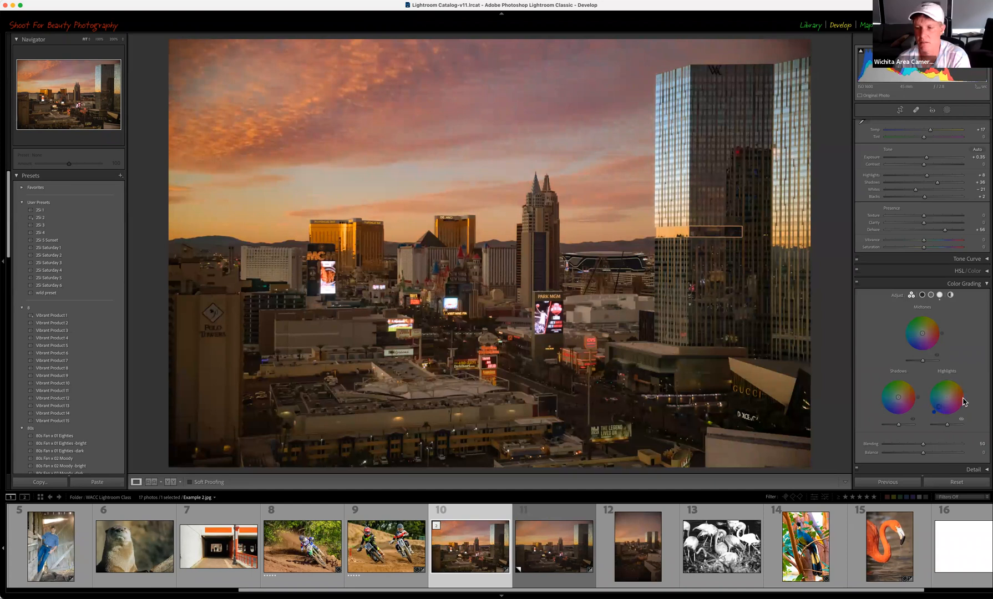
# - Tint the skyline's shadows blue, brighten the midtone luminance, and set Color Grading blending to 53 and balance to +3
pyautogui.moveTo(907, 403); pyautogui.dragTo(895, 398)
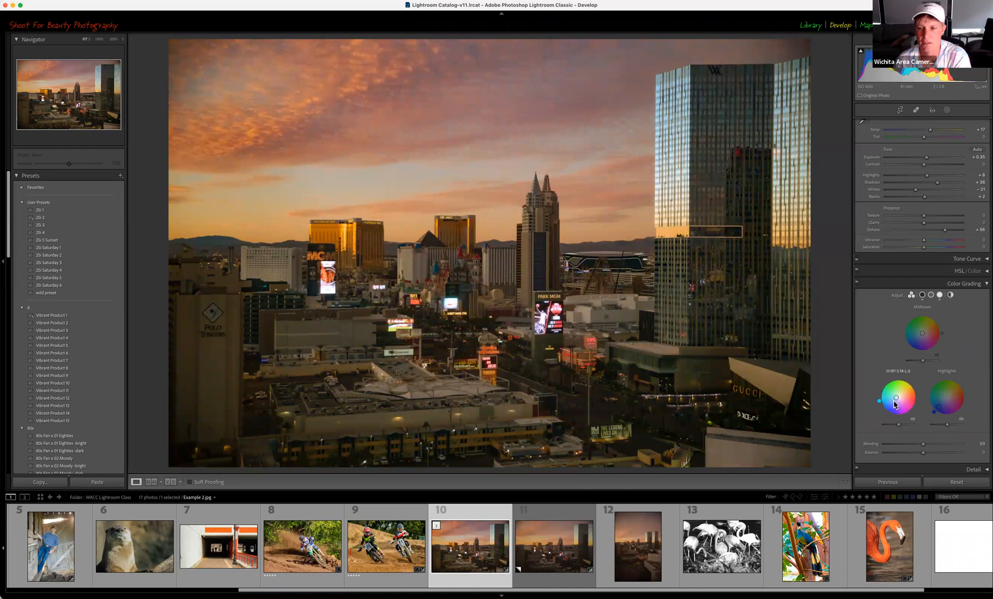
pyautogui.moveTo(896, 398)
pyautogui.mouseDown()
pyautogui.moveTo(901, 406)
pyautogui.moveTo(893, 400)
pyautogui.mouseUp()
pyautogui.moveTo(927, 350)
pyautogui.mouseDown()
pyautogui.moveTo(928, 329)
pyautogui.moveTo(918, 337)
pyautogui.moveTo(930, 368)
pyautogui.mouseUp()
pyautogui.moveTo(899, 425); pyautogui.dragTo(925, 448)
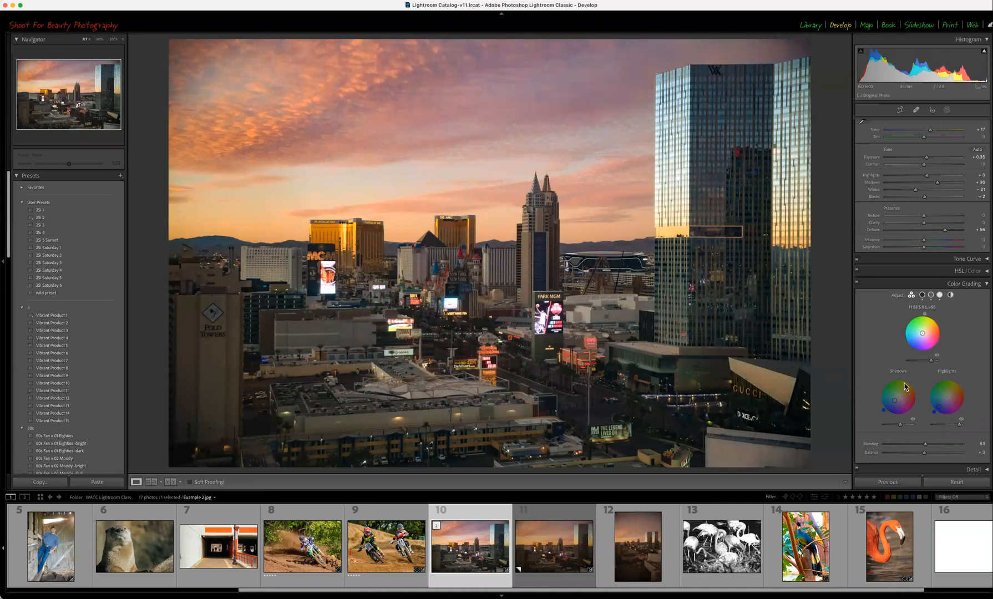
# - Reset the tints on the skyline's Color Grading wheels and collapse the Color Grading settings
pyautogui.doubleClick(947, 397)
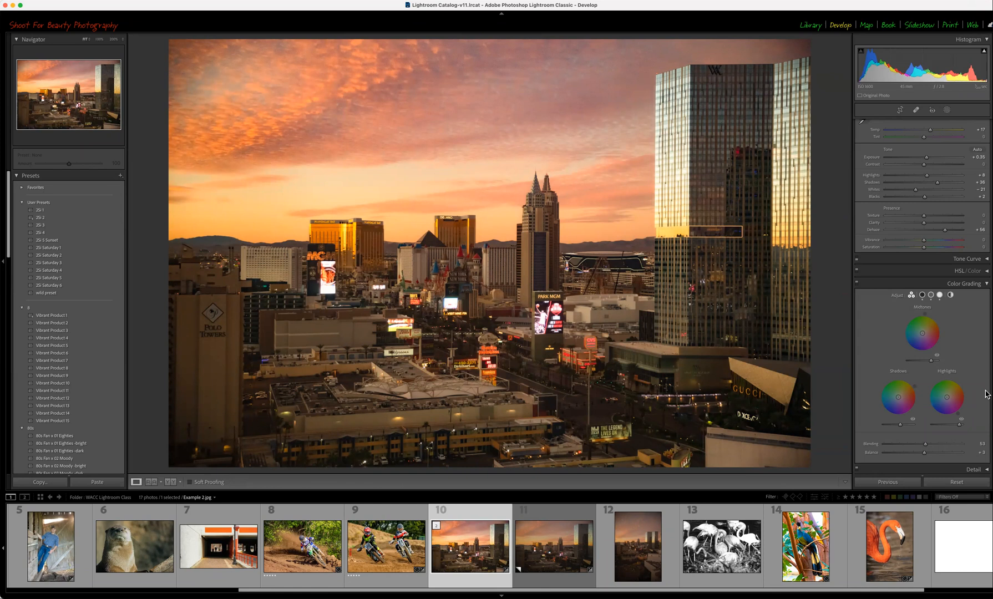
pyautogui.click(985, 284)
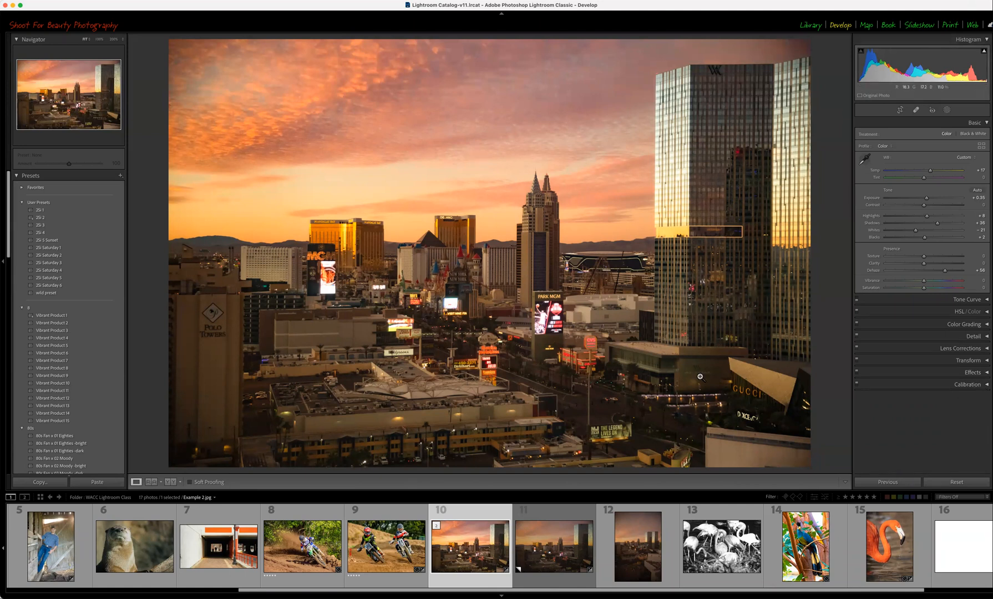
# - Browse the preset groups and apply the UA02 preset from Subject: Urban Architecture to the skyline photo
pyautogui.scroll(-5, 71, 406)
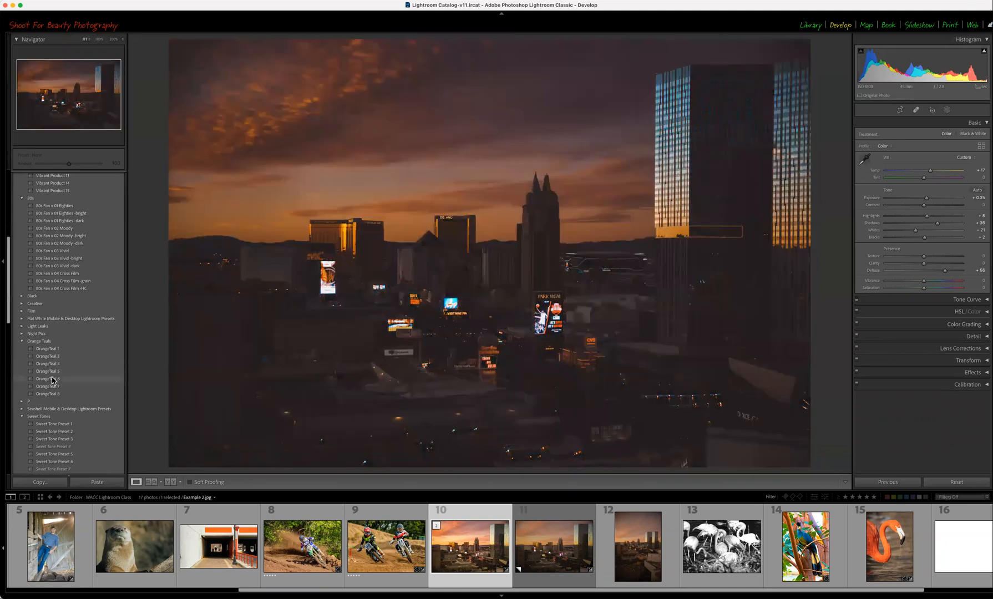
pyautogui.scroll(-3, 53, 378)
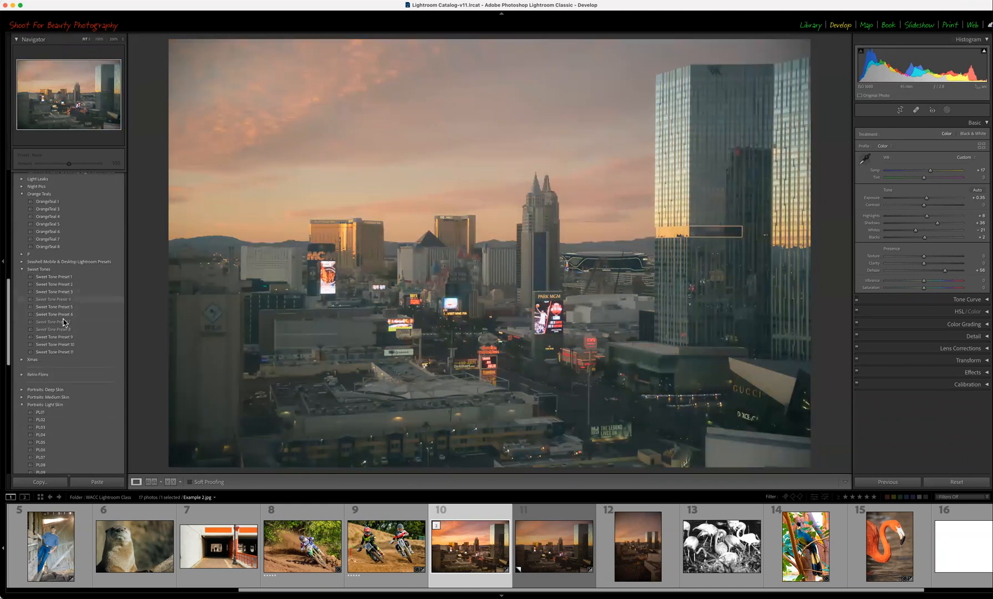
pyautogui.scroll(-1, 59, 354)
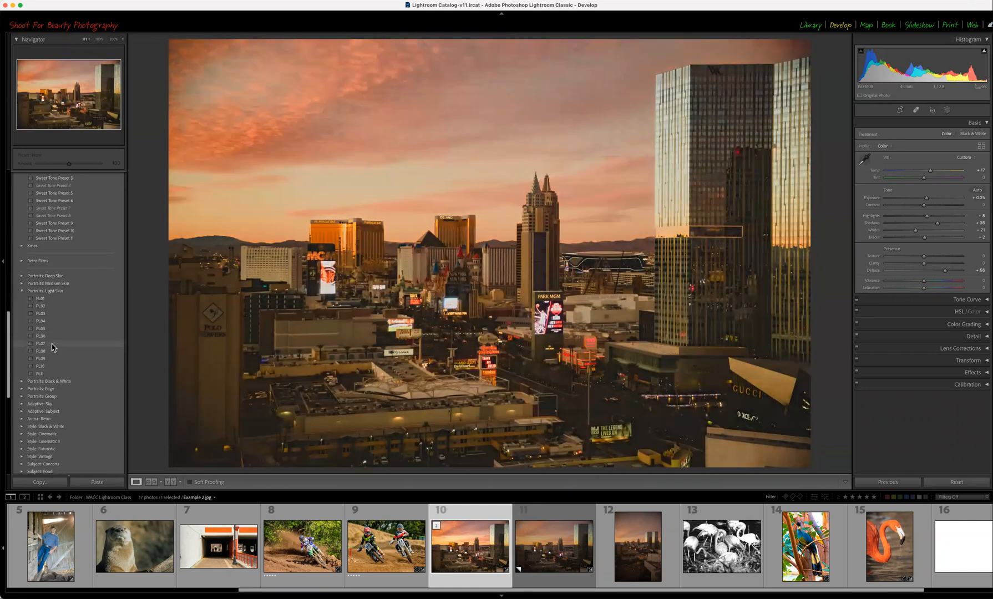
pyautogui.scroll(-1, 56, 341)
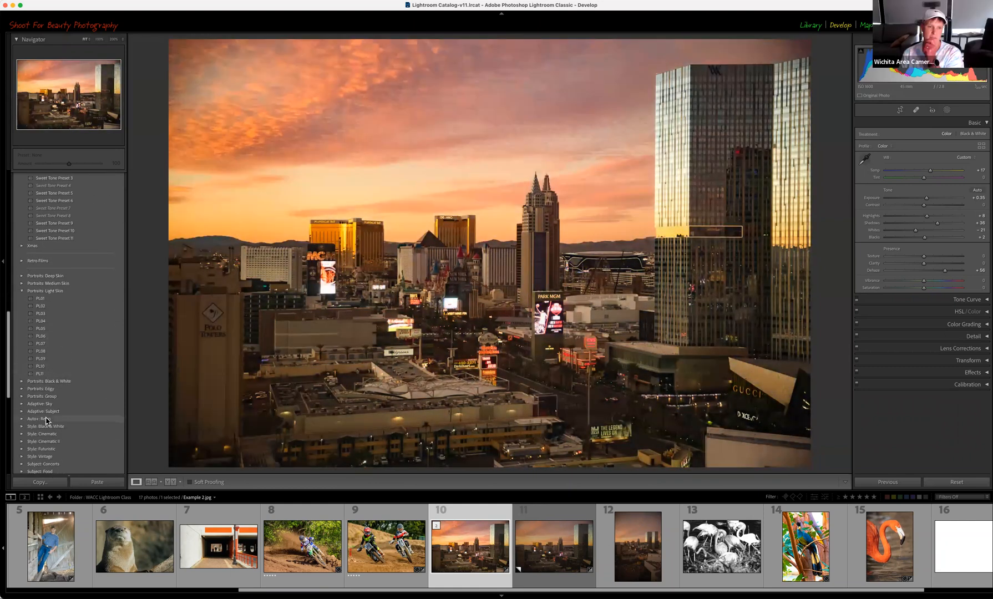
pyautogui.scroll(-1, 42, 410)
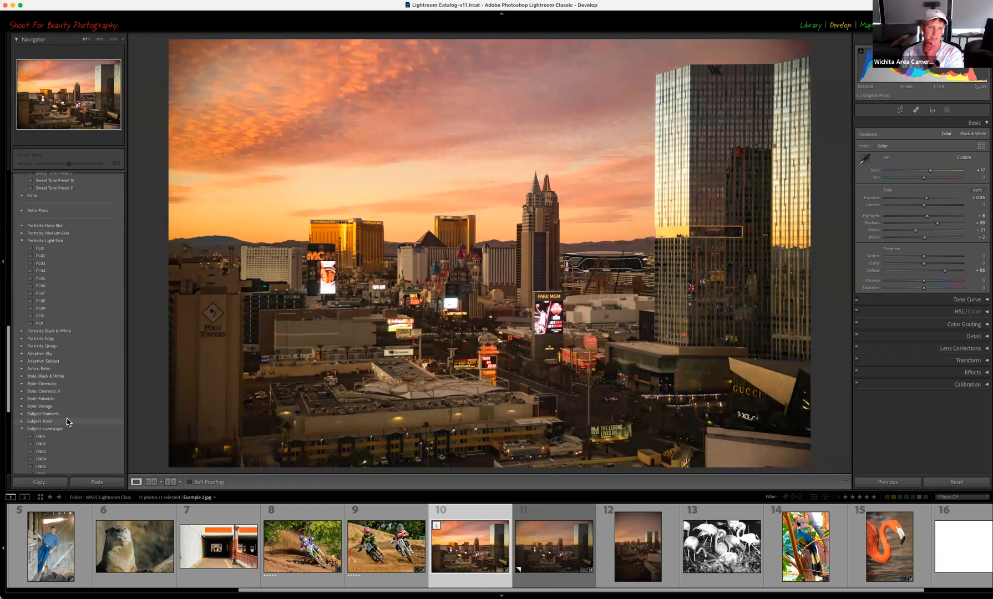
pyautogui.scroll(-2, 47, 388)
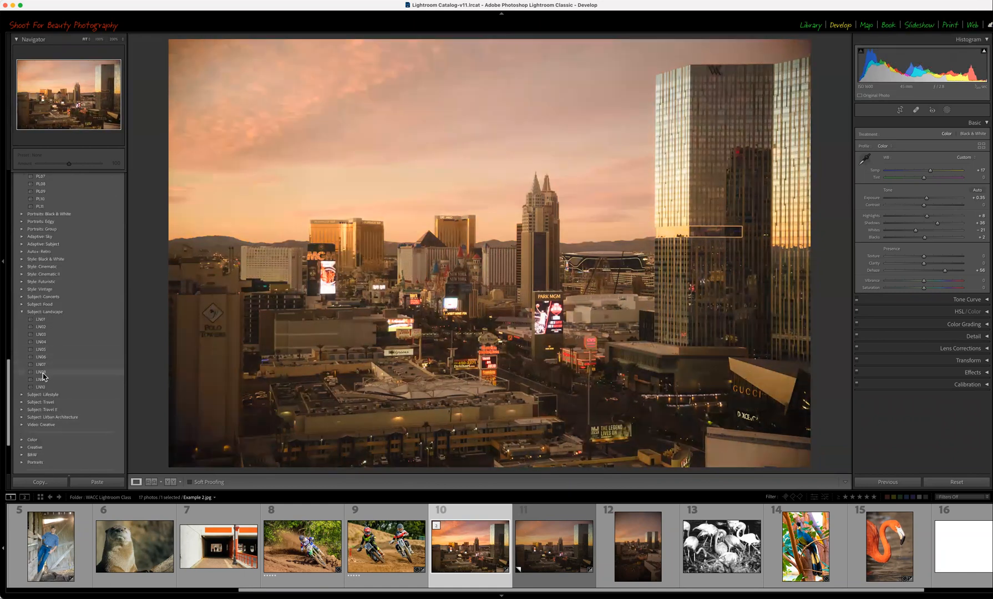
pyautogui.click(29, 417)
pyautogui.scroll(-1, 48, 429)
pyautogui.scroll(-2, 59, 321)
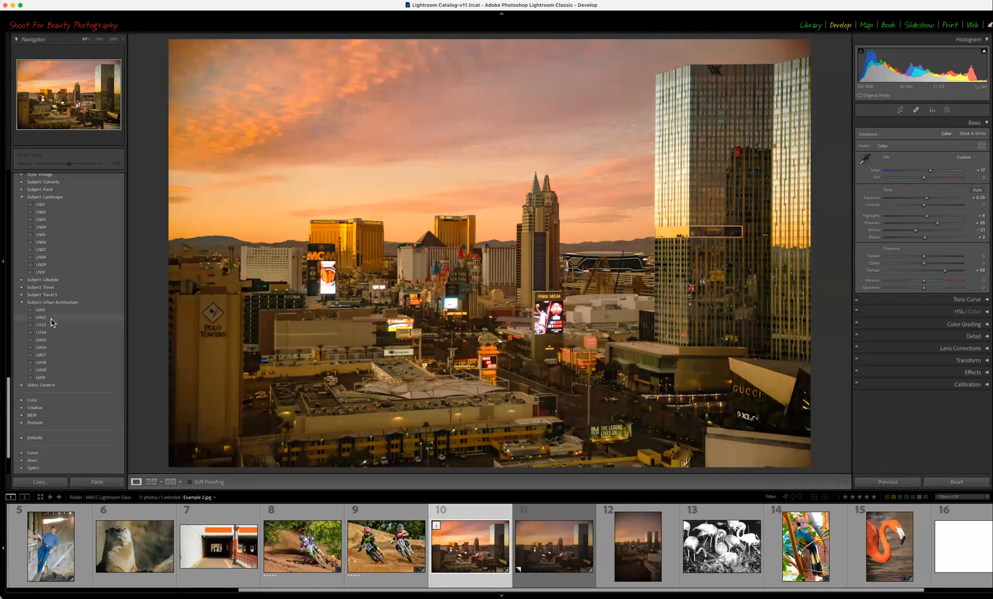
pyautogui.click(51, 318)
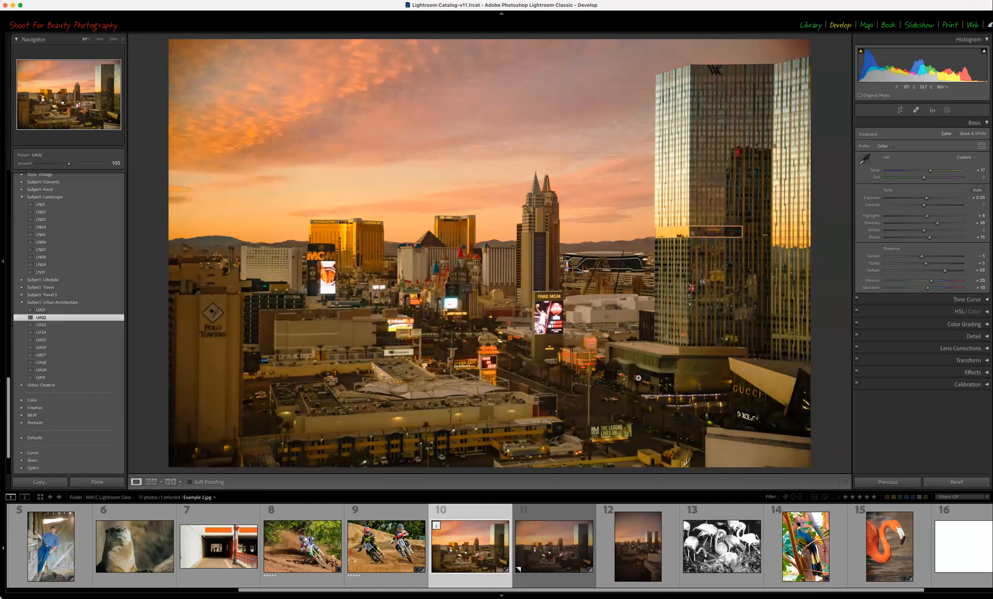
# - Examine the Color Grading wheels after applying the UA02 preset, and collapse the Color Grading settings
pyautogui.click(984, 325)
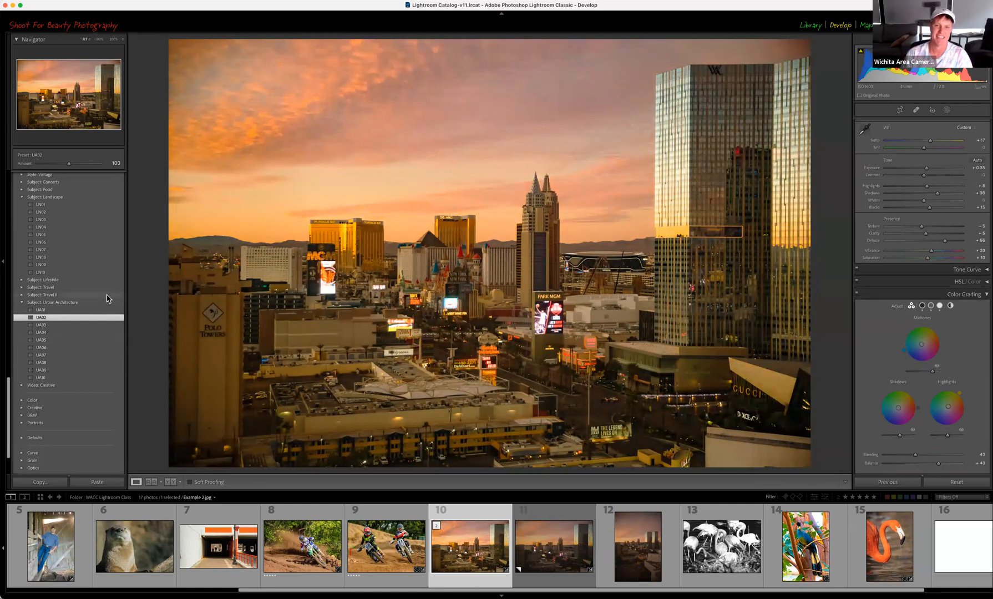
pyautogui.scroll(5, 89, 296)
pyautogui.scroll(5, 89, 296)
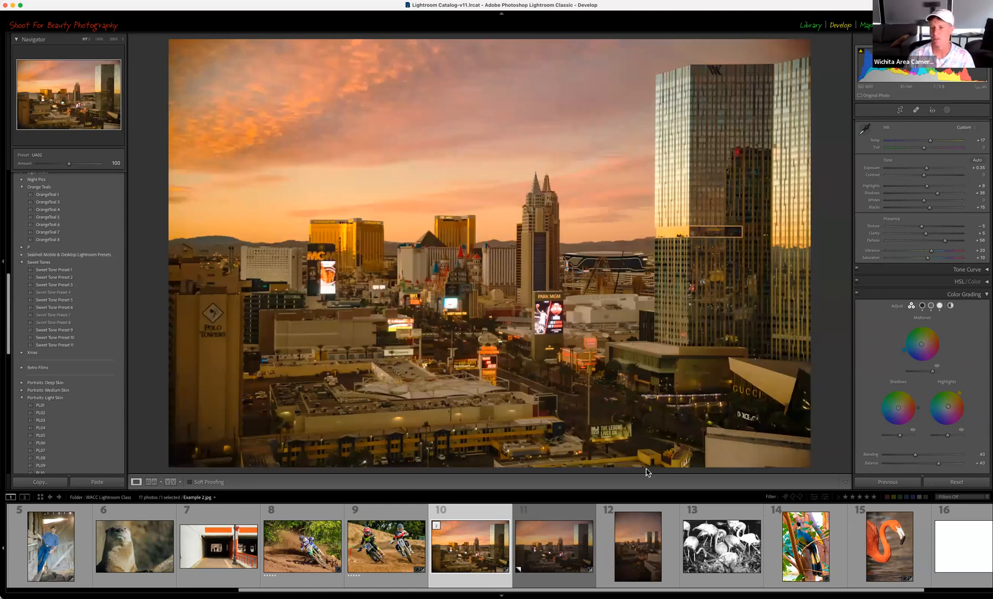
pyautogui.click(986, 297)
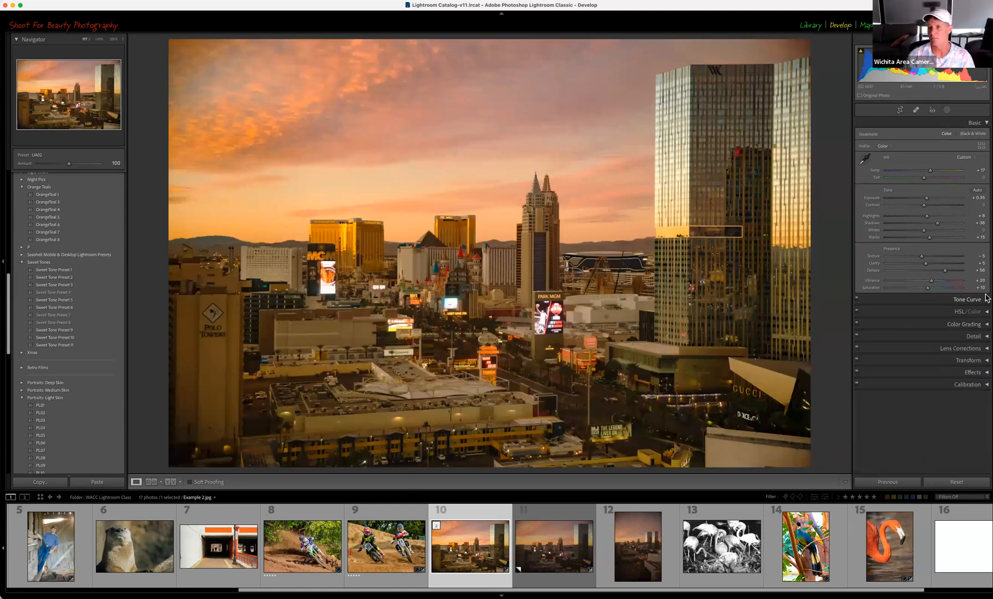
# - Set the skyline's sharpening Amount to 76 in the Detail settings and inspect the central towers up close
pyautogui.click(986, 337)
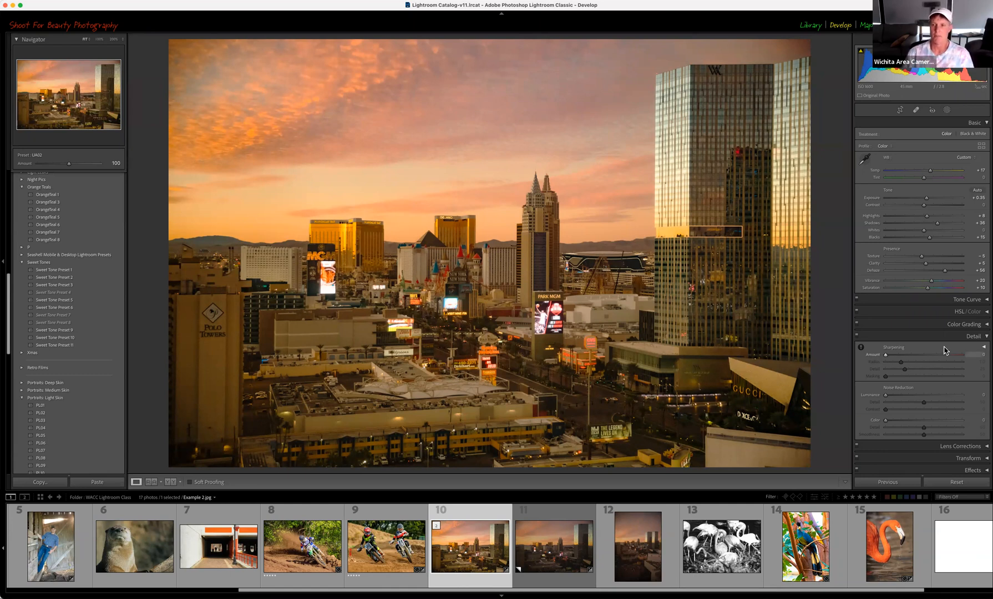
pyautogui.click(918, 358)
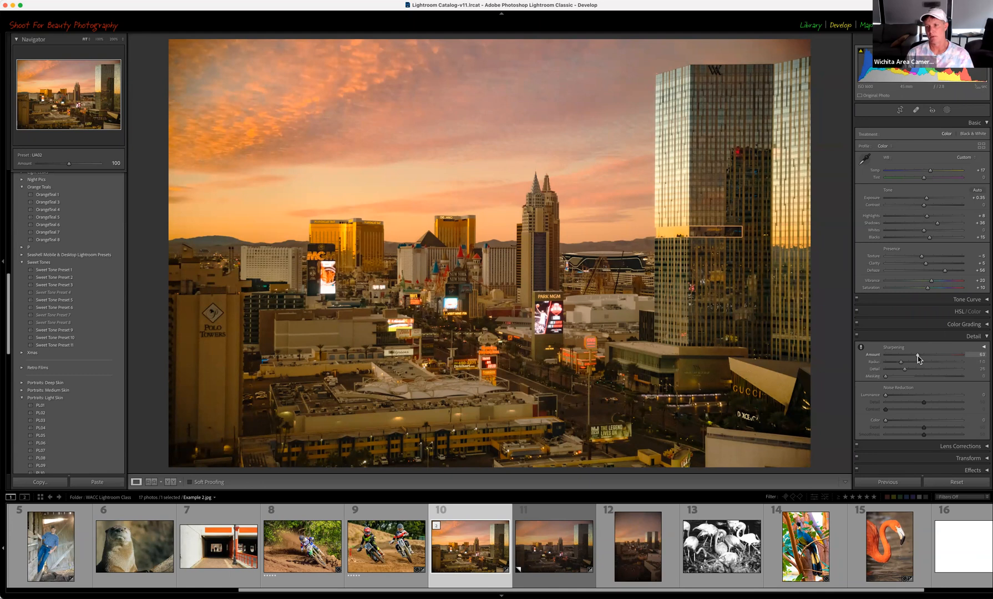
pyautogui.moveTo(917, 360); pyautogui.dragTo(925, 360)
pyautogui.click(543, 208)
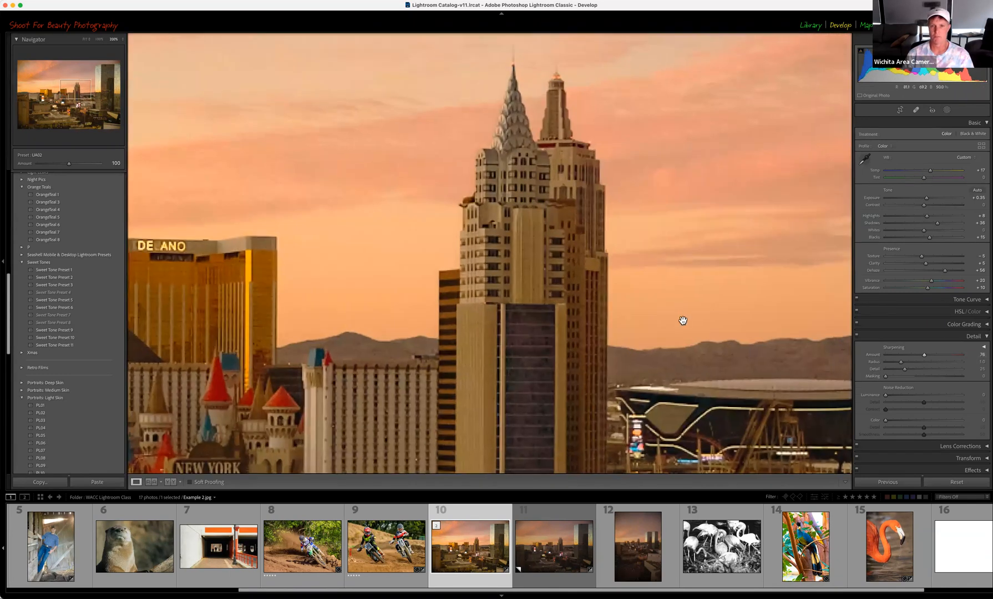
pyautogui.click(535, 218)
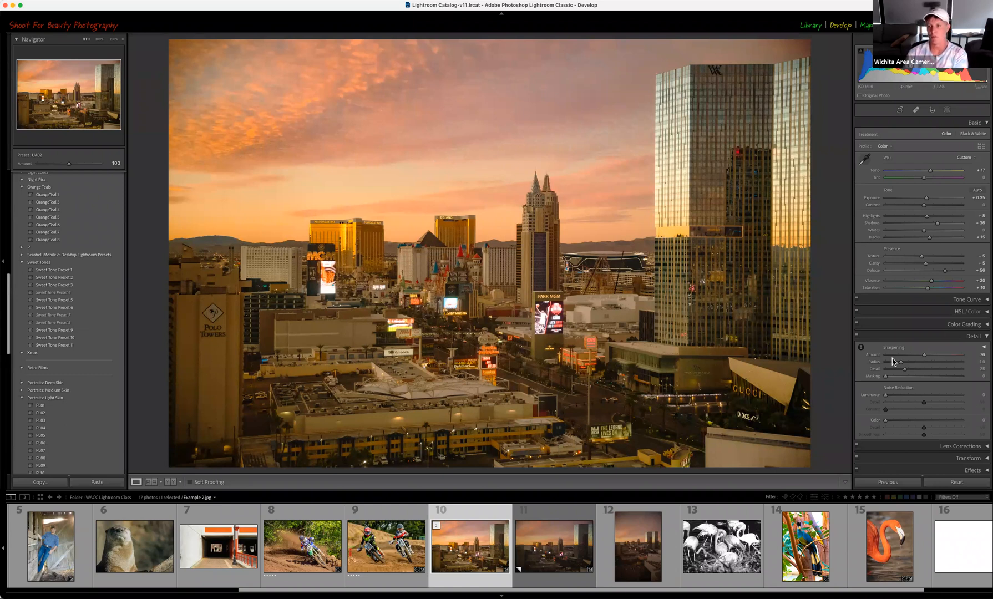
# - Set the sharpening Amount to 101, Radius to 1.5 and Detail to 62 while viewing the towers up close
pyautogui.moveTo(925, 360); pyautogui.dragTo(936, 359)
pyautogui.click(531, 203)
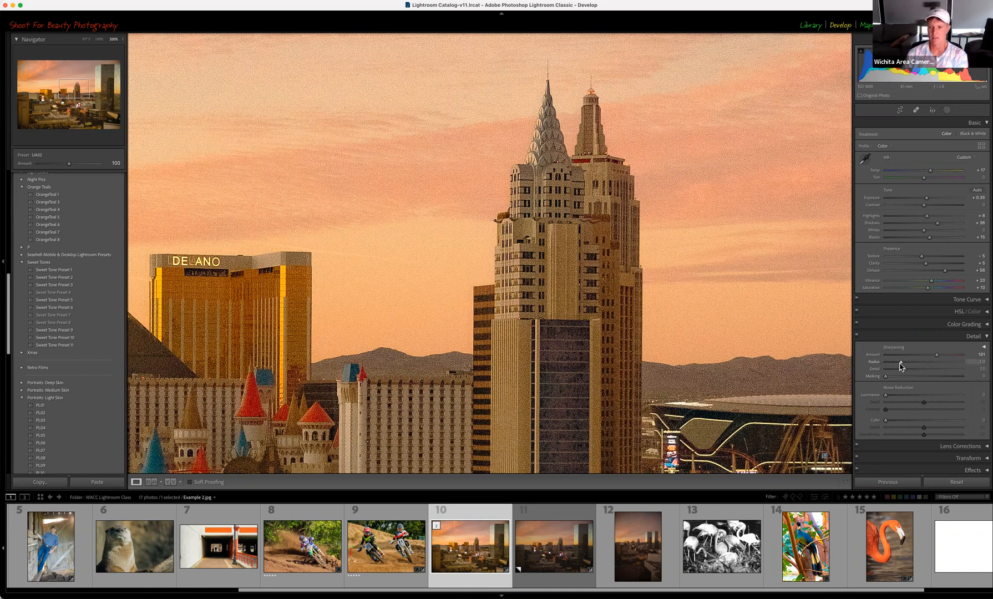
pyautogui.moveTo(901, 363); pyautogui.dragTo(934, 374)
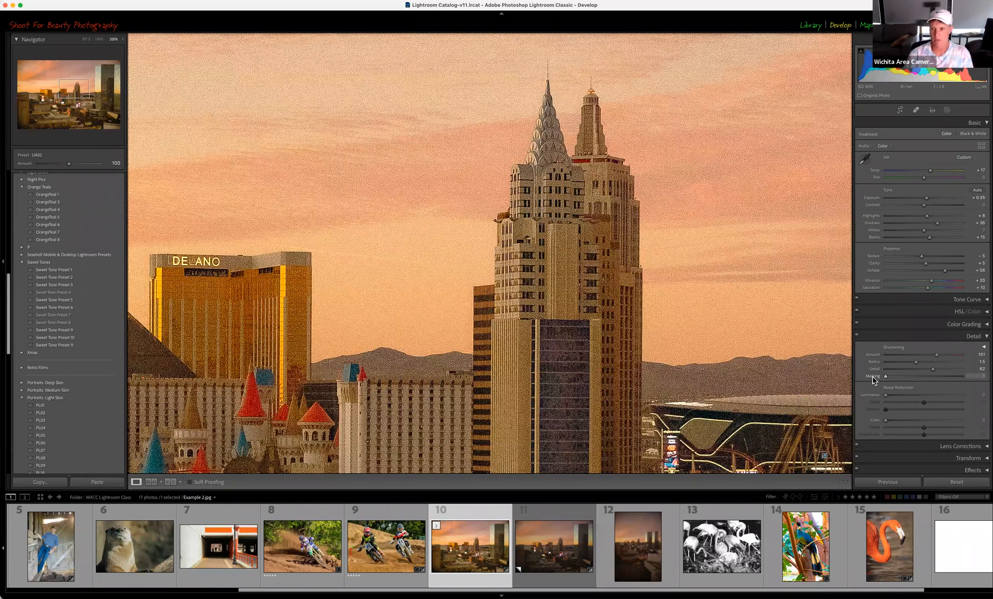
# - Set the sharpening Masking to 80 using the black-and-white edge mask preview
pyautogui.moveTo(892, 380); pyautogui.dragTo(879, 380)
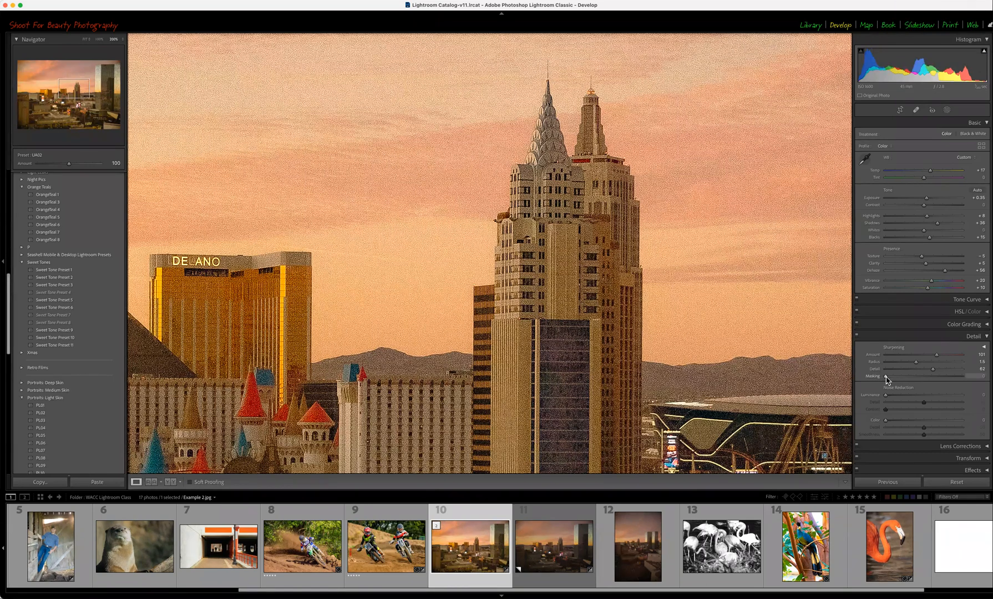
pyautogui.press('alt')
pyautogui.keyDown('alt'); pyautogui.click(885, 377); pyautogui.keyUp('alt')
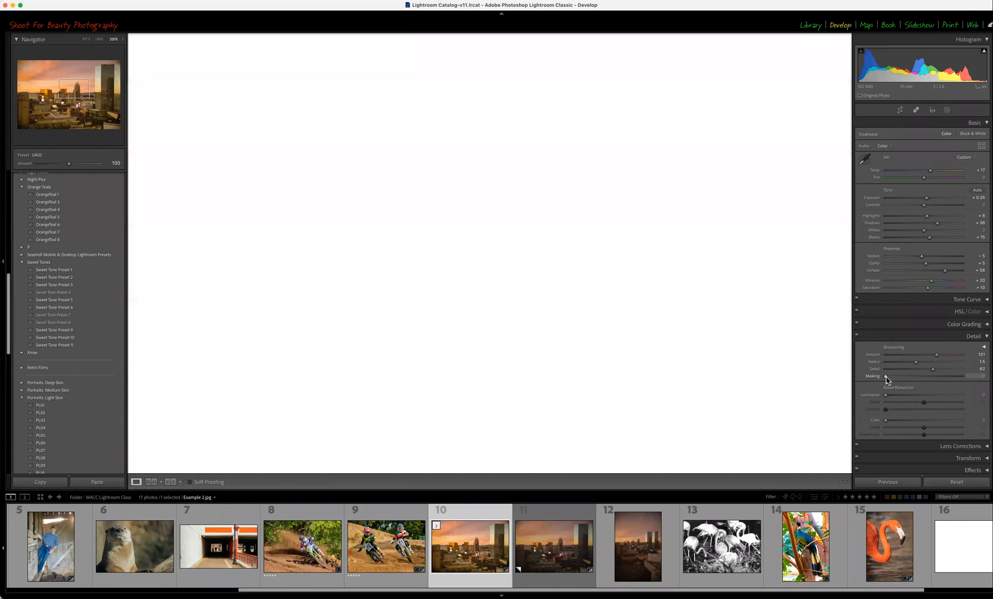
pyautogui.moveTo(885, 378); pyautogui.dragTo(946, 384)
pyautogui.moveTo(947, 384); pyautogui.dragTo(948, 386)
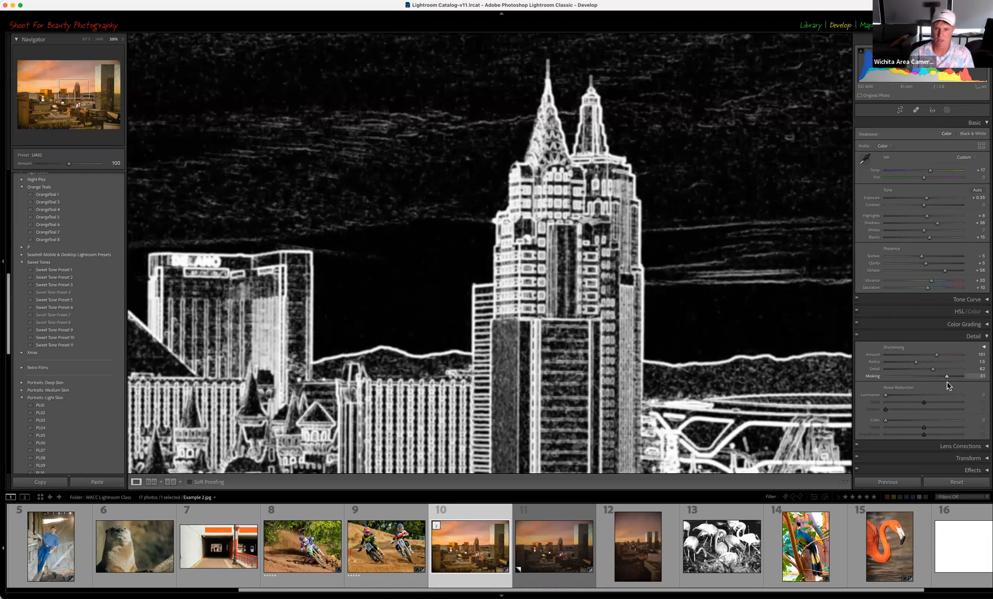
pyautogui.moveTo(949, 386); pyautogui.dragTo(948, 385)
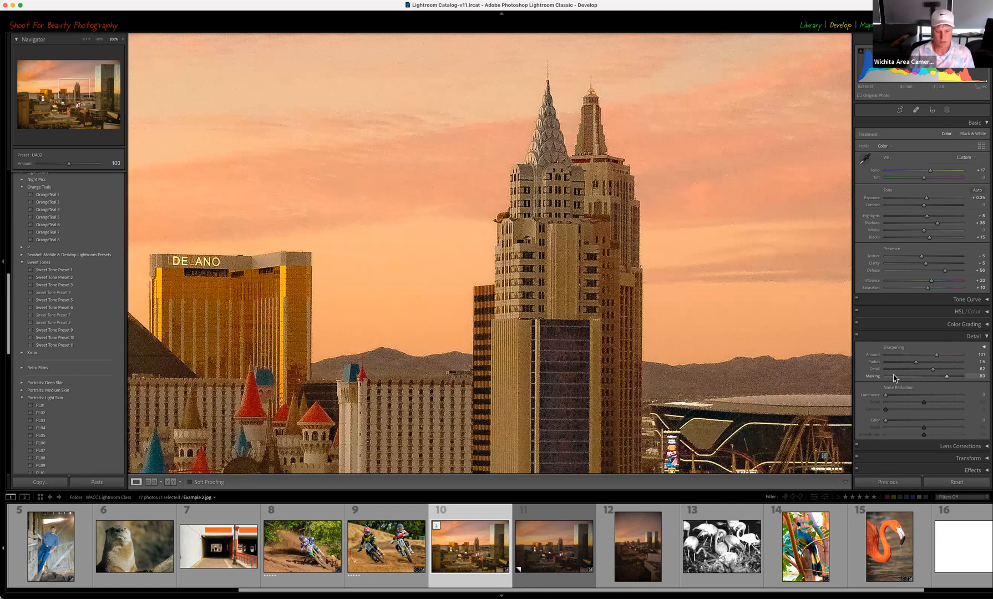
pyautogui.press('super+F11')
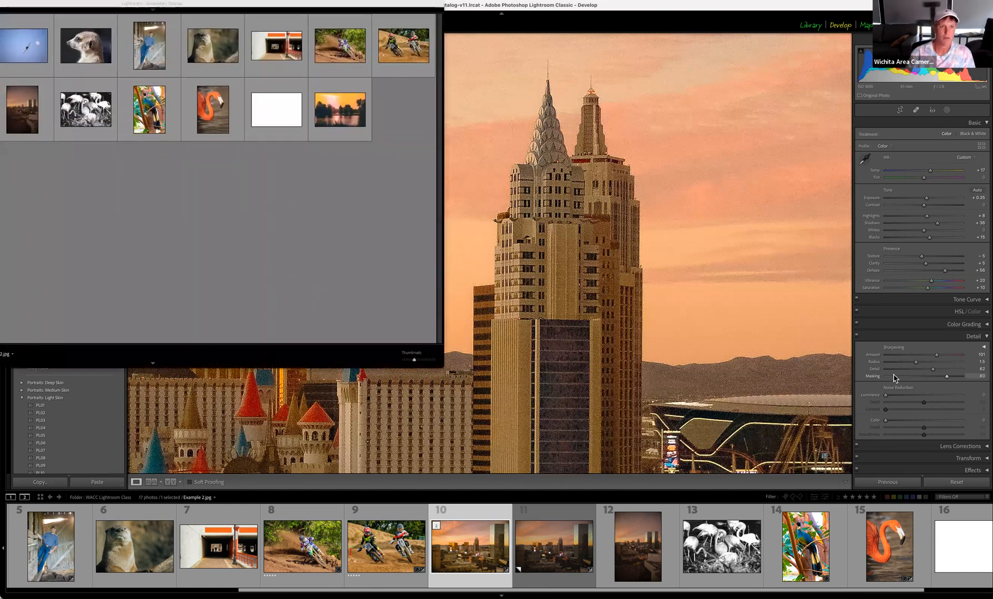
pyautogui.click(95, 240)
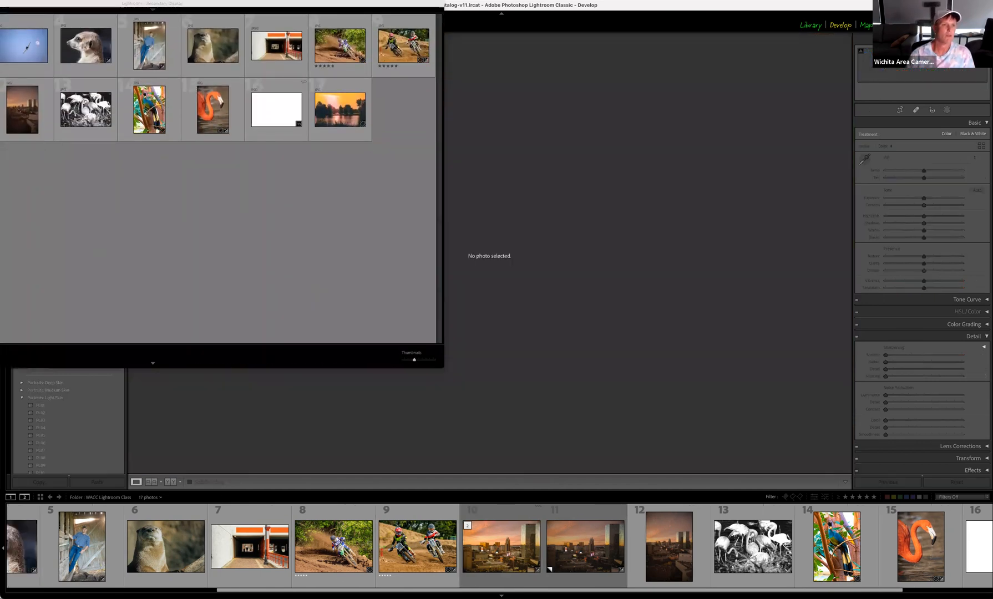
pyautogui.press('super+F11')
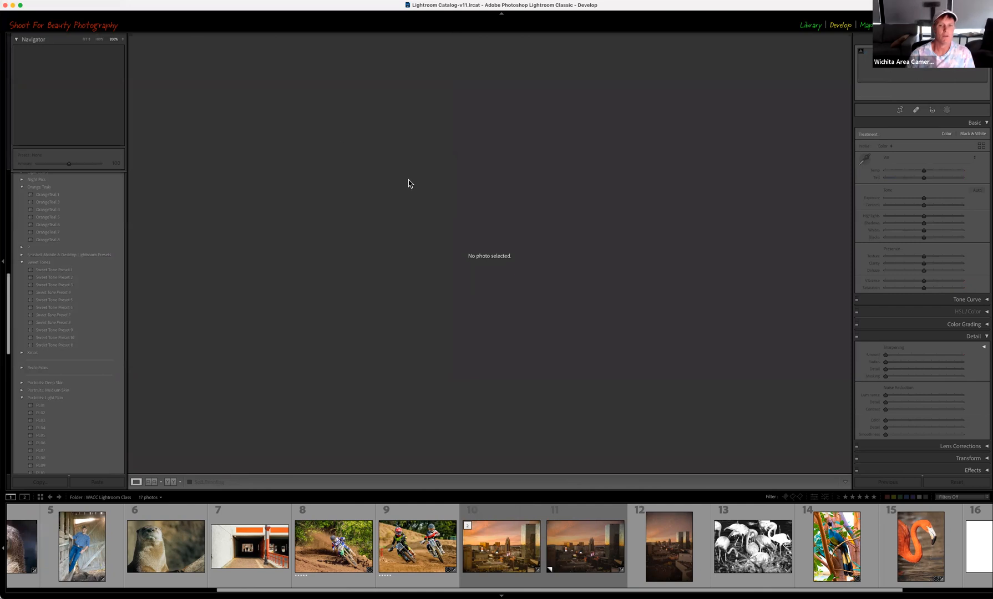
pyautogui.click(520, 563)
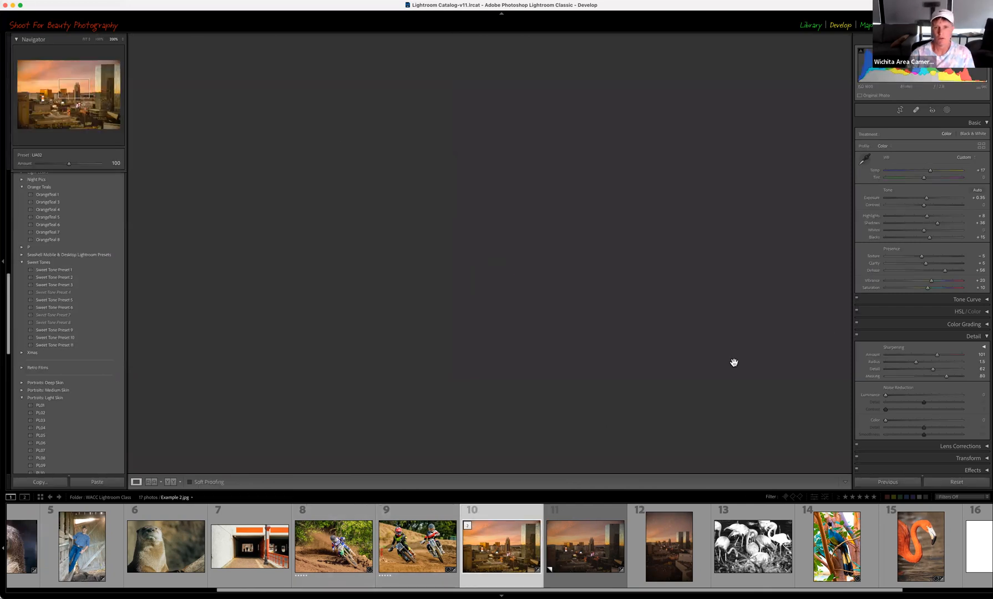
pyautogui.click(534, 161)
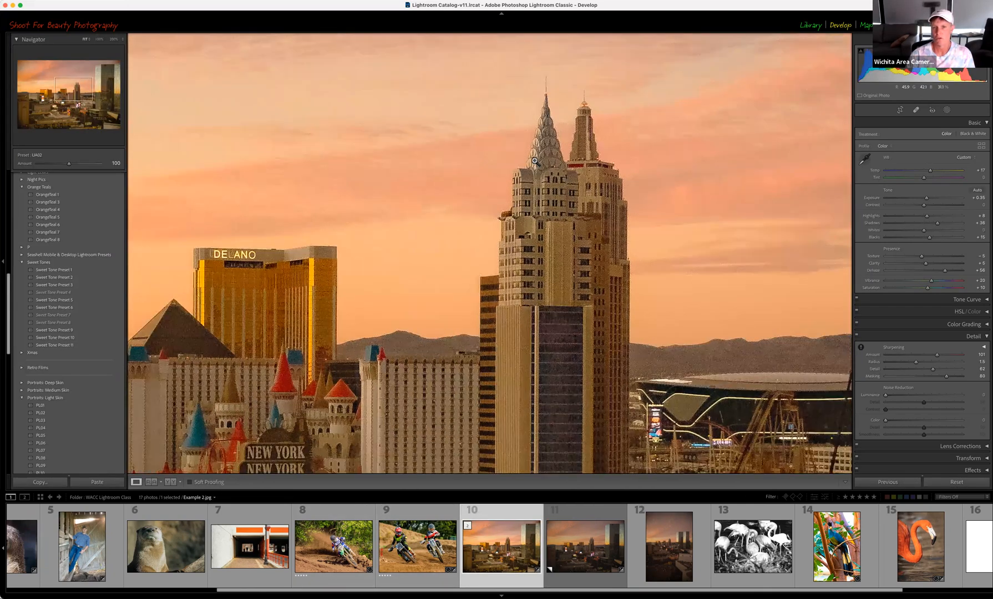
# - Set the sharpening Masking to 0 and inspect the sky and tower at 400% zoom
pyautogui.click(542, 234)
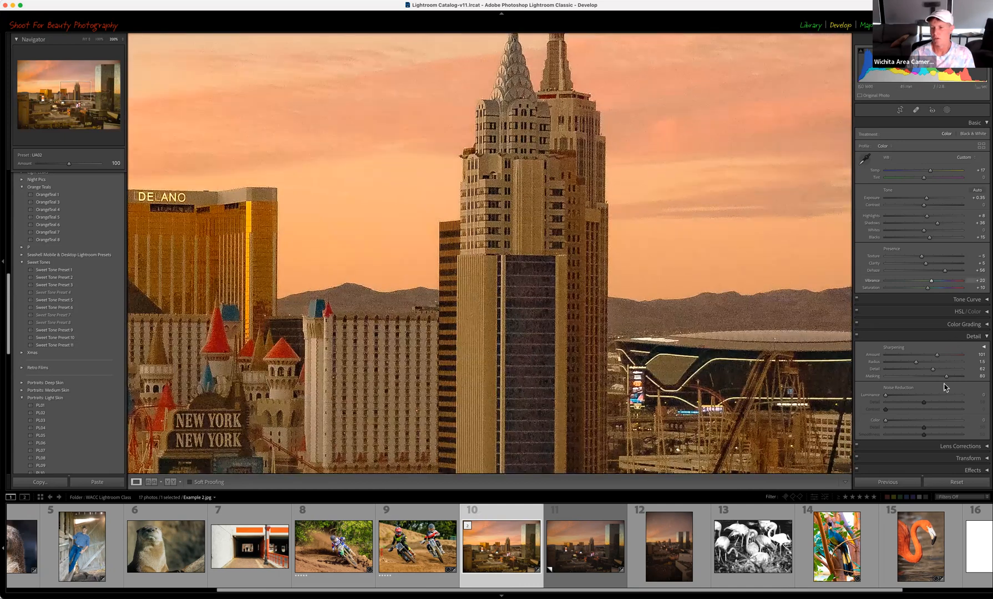
pyautogui.moveTo(946, 377); pyautogui.dragTo(875, 381)
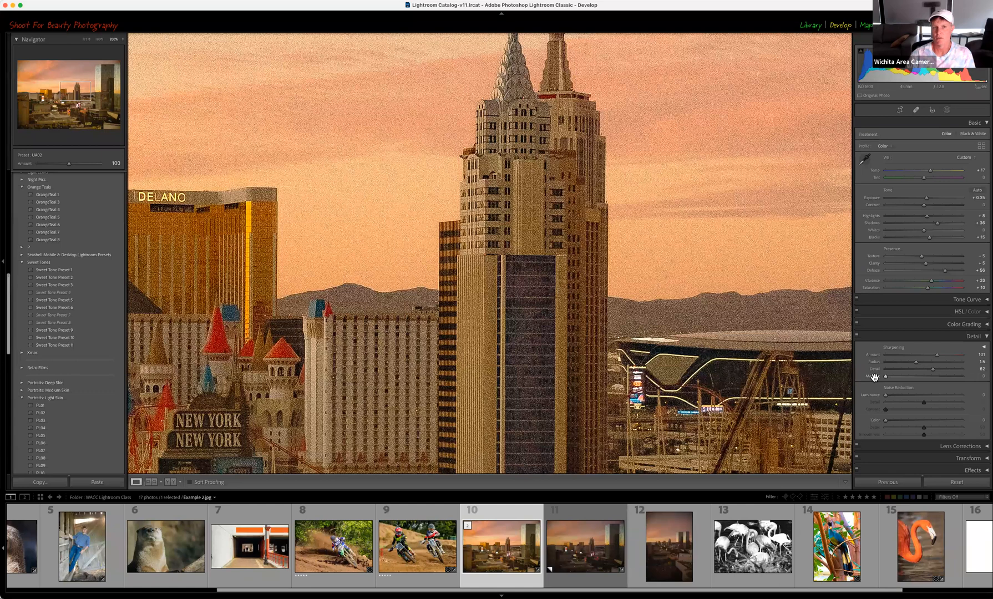
pyautogui.click(121, 44)
pyautogui.click(126, 56)
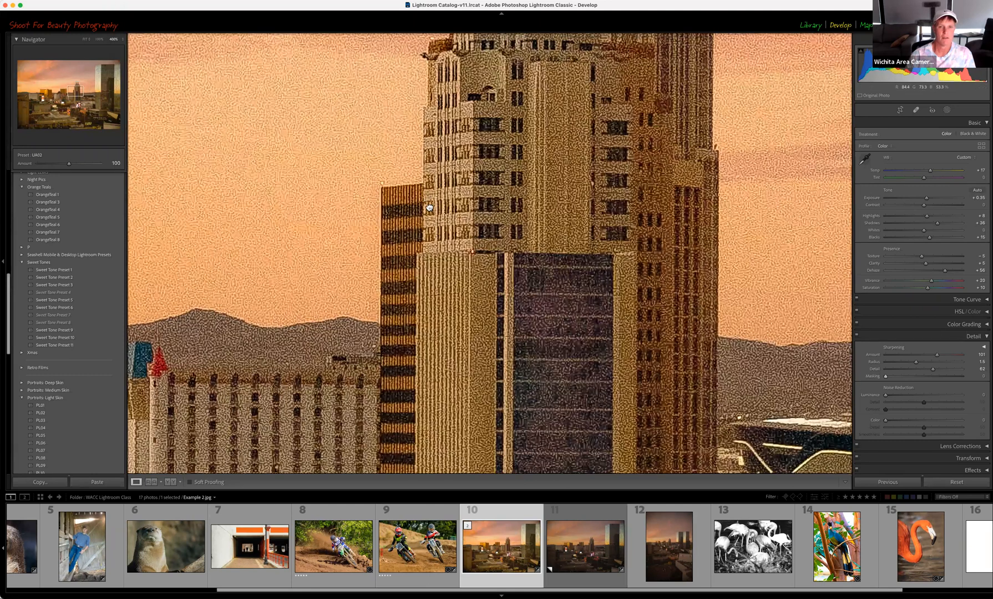
pyautogui.moveTo(429, 207); pyautogui.dragTo(529, 318)
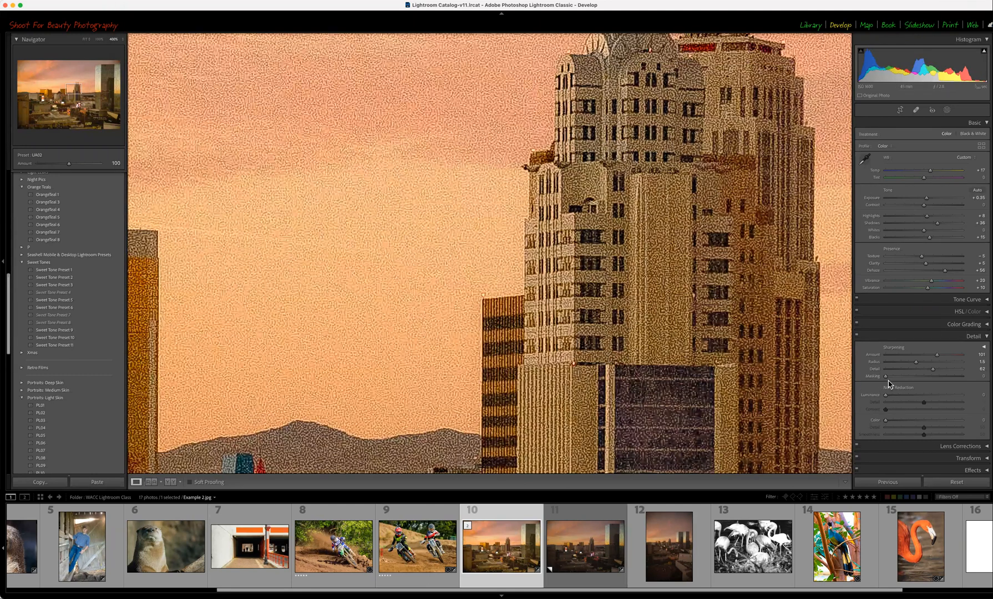
# - Set the sharpening Masking to 97 and Luminance noise reduction to 38, and view the whole skyline
pyautogui.moveTo(885, 376); pyautogui.dragTo(962, 384)
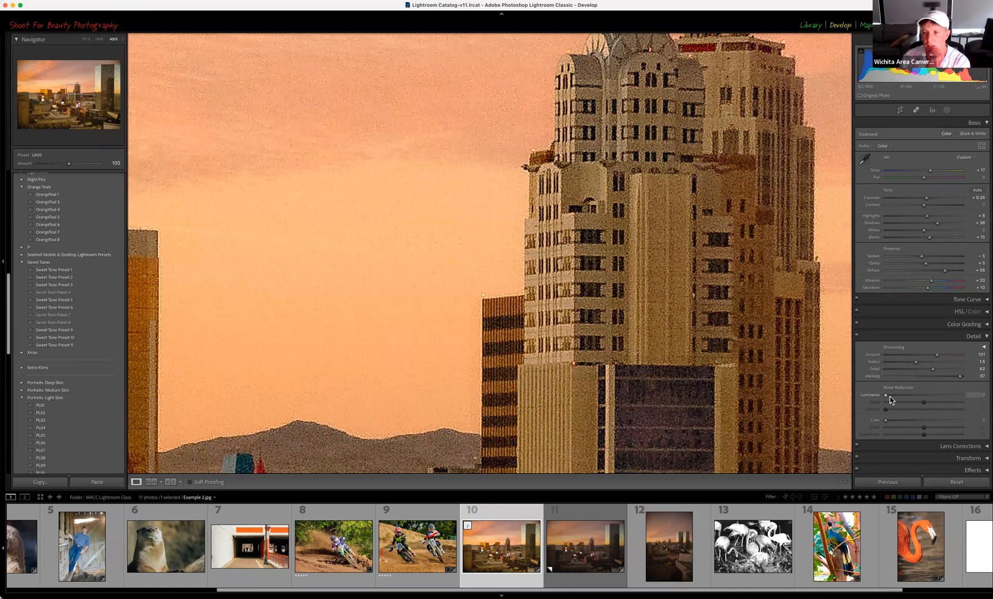
pyautogui.moveTo(885, 397); pyautogui.dragTo(908, 399)
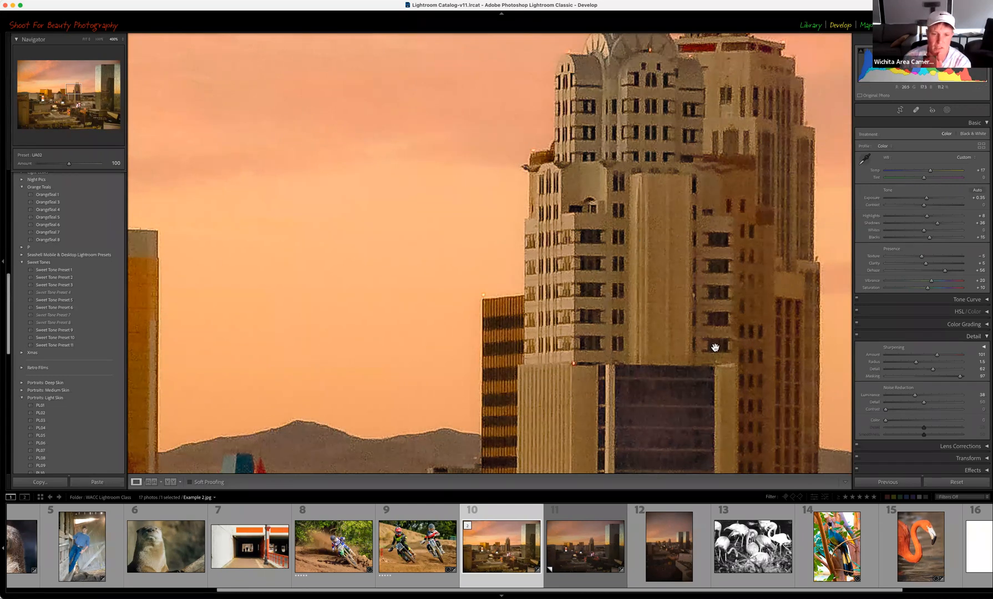
pyautogui.click(556, 306)
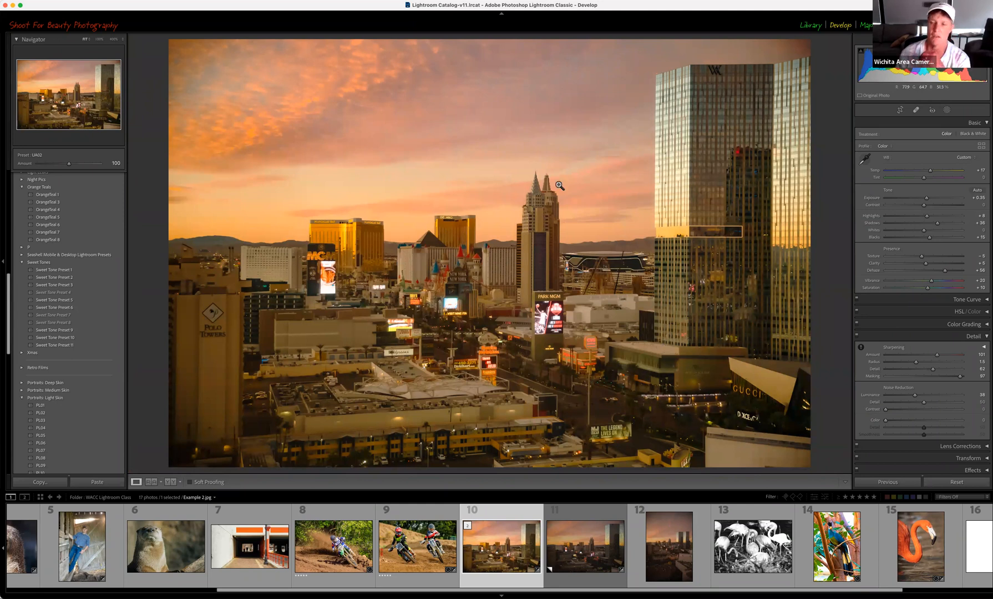
# - Zoom in on the tower spires and set sharpening Amount to 74, Masking to 0 and Luminance noise reduction to 7
pyautogui.click(528, 182)
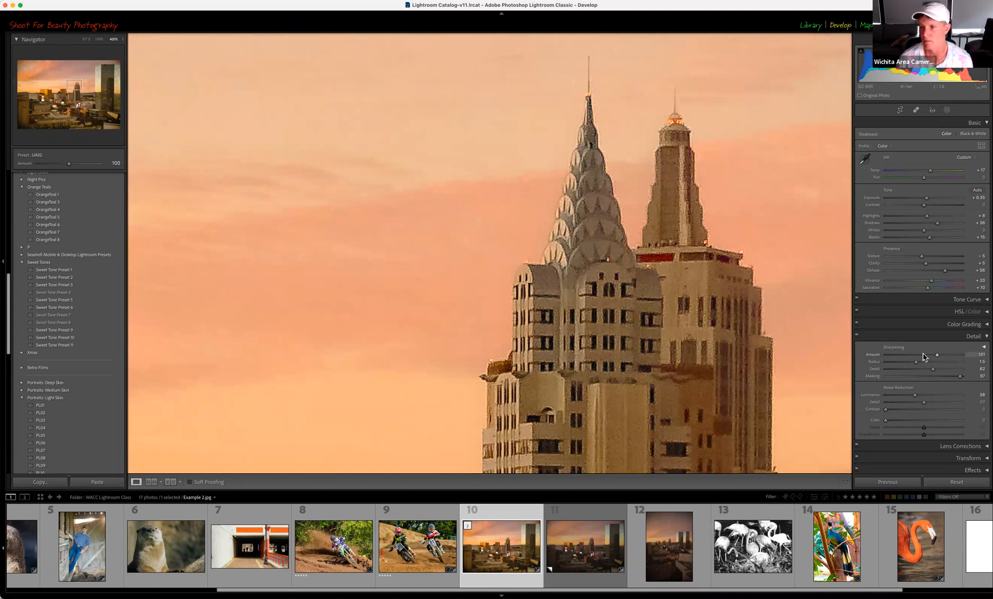
pyautogui.moveTo(920, 379); pyautogui.dragTo(899, 395)
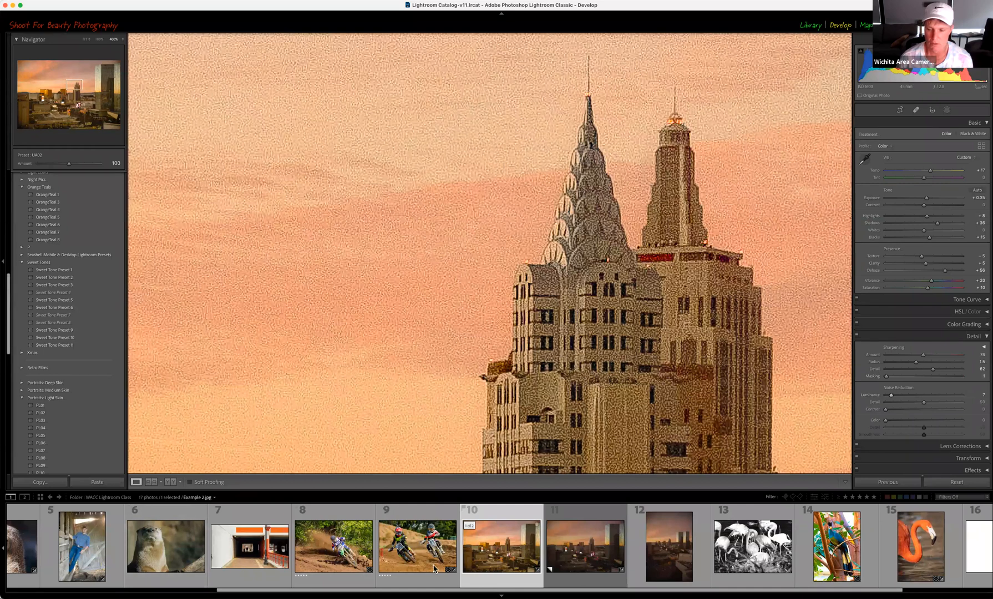
# - On the barn portrait Example 1.jpg, set the sharpening Amount to 93 and Masking to 100 at 200% zoom
pyautogui.click(88, 543)
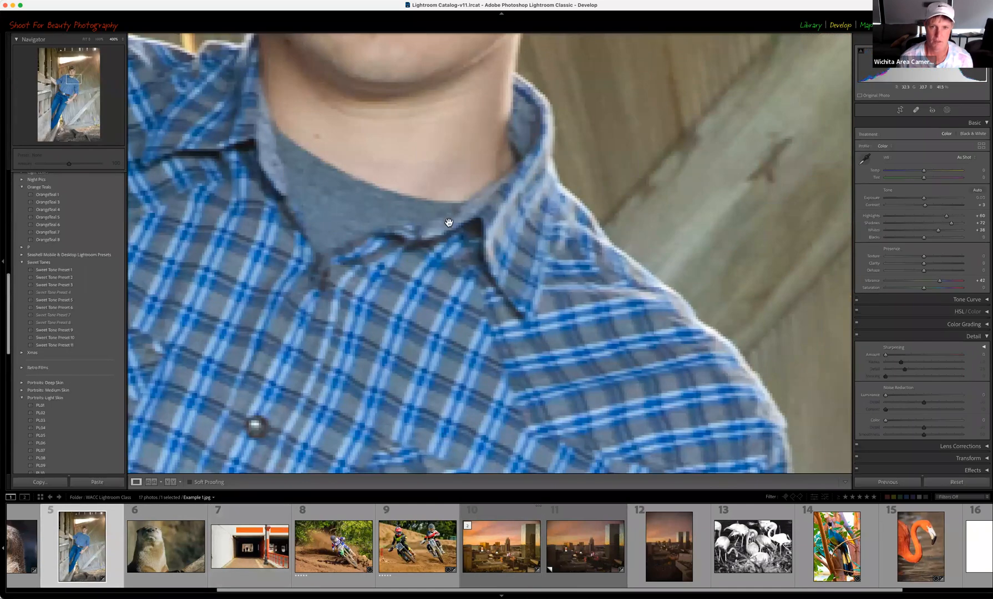
pyautogui.moveTo(406, 151); pyautogui.dragTo(514, 310)
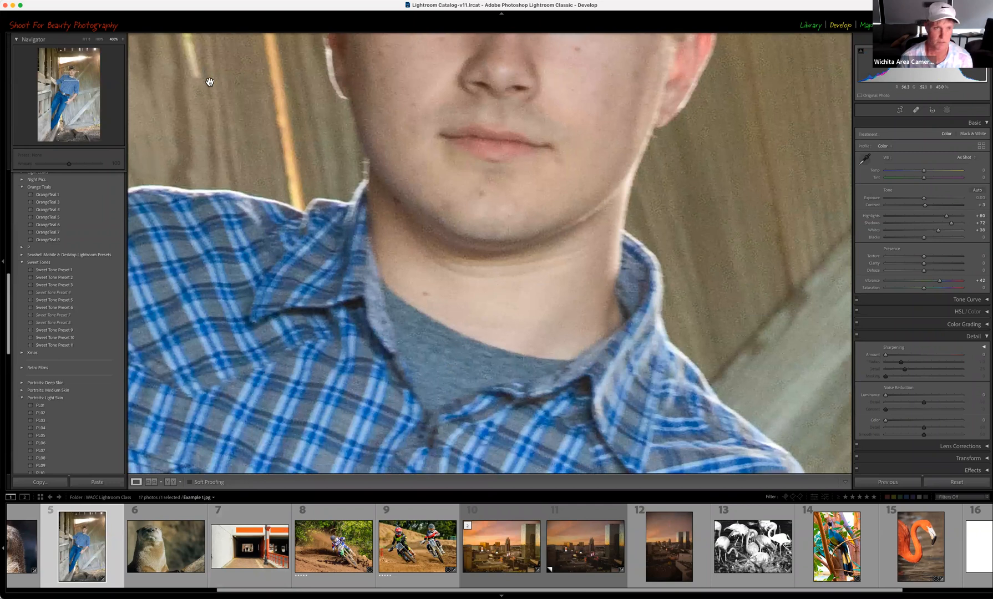
pyautogui.click(114, 41)
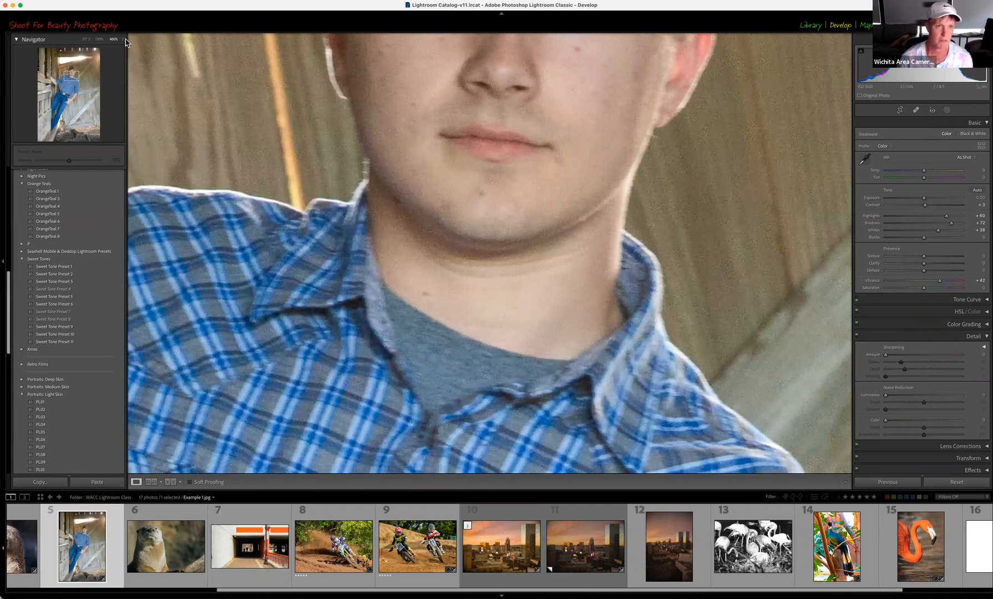
pyautogui.click(123, 39)
pyautogui.click(126, 25)
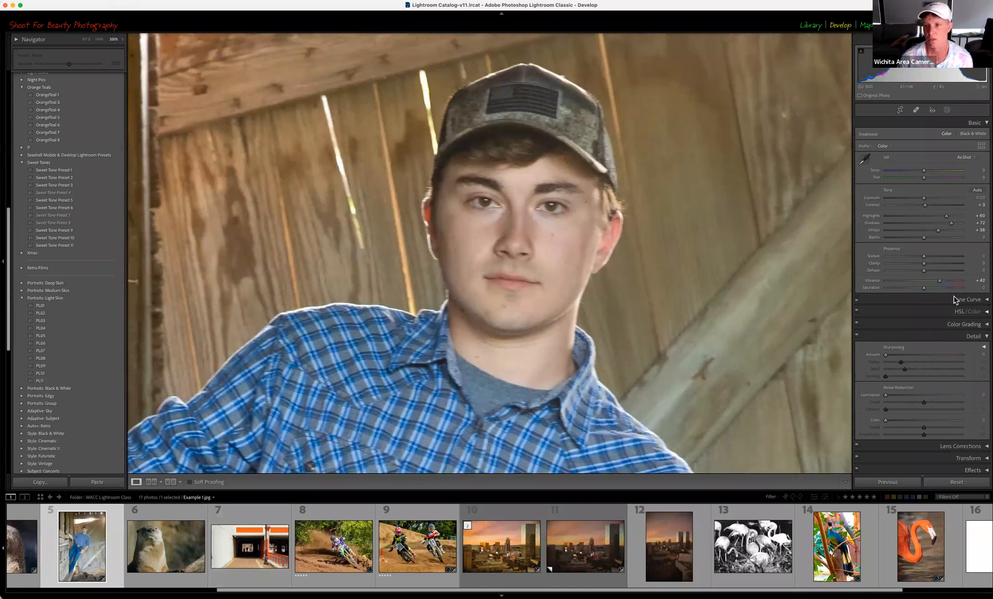
pyautogui.moveTo(933, 358)
pyautogui.mouseDown()
pyautogui.moveTo(941, 359)
pyautogui.moveTo(929, 359)
pyautogui.mouseUp()
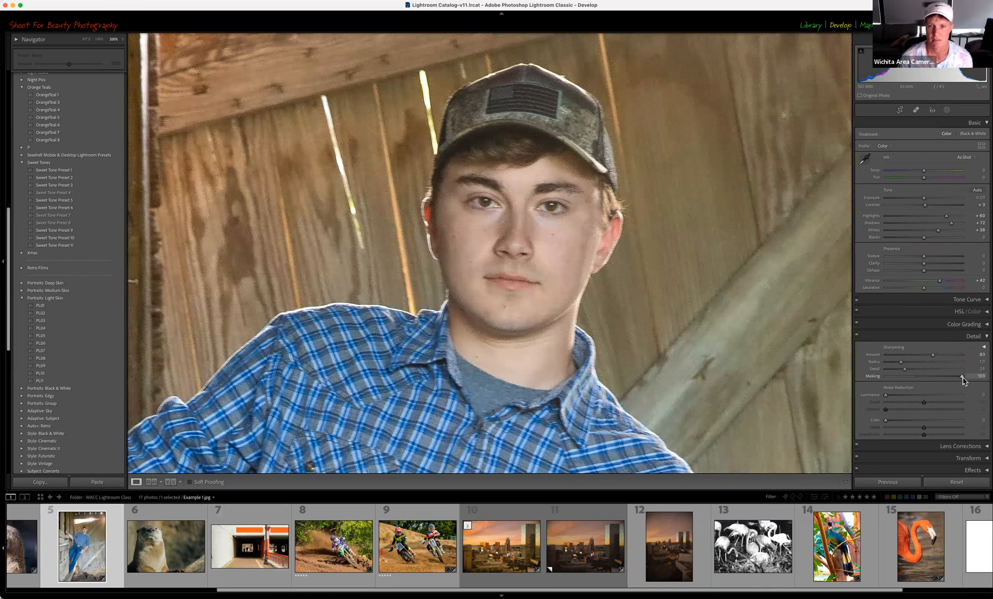
# - Set the portrait's Luminance noise reduction to 49 and its Texture to -9
pyautogui.click(923, 394)
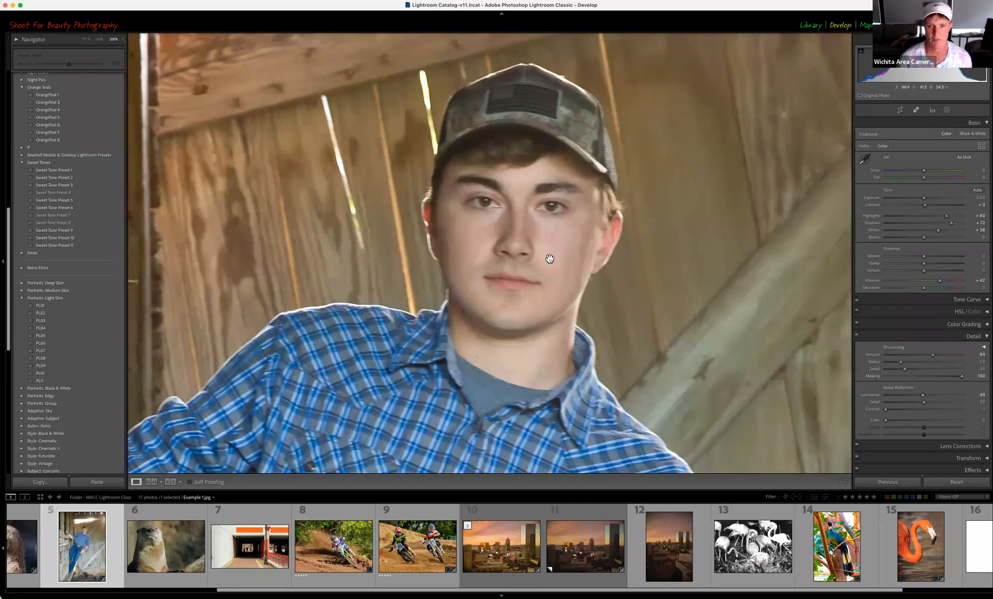
pyautogui.click(894, 257)
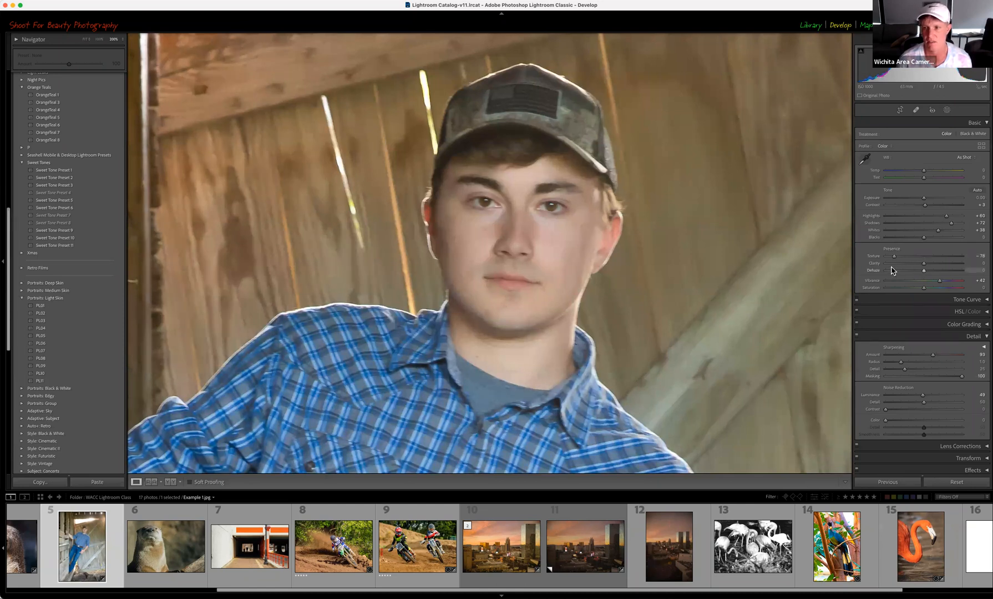
pyautogui.moveTo(894, 257); pyautogui.dragTo(915, 269)
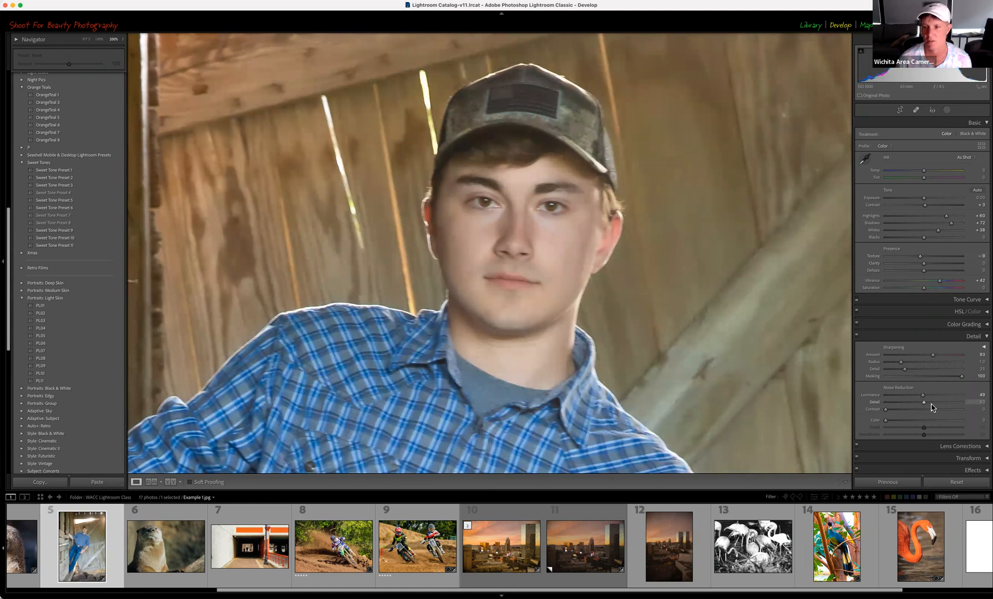
# - Try different Luminance noise reduction strengths and settle on Luminance 53 with Detail 40 and Contrast 41
pyautogui.moveTo(923, 398); pyautogui.dragTo(969, 404)
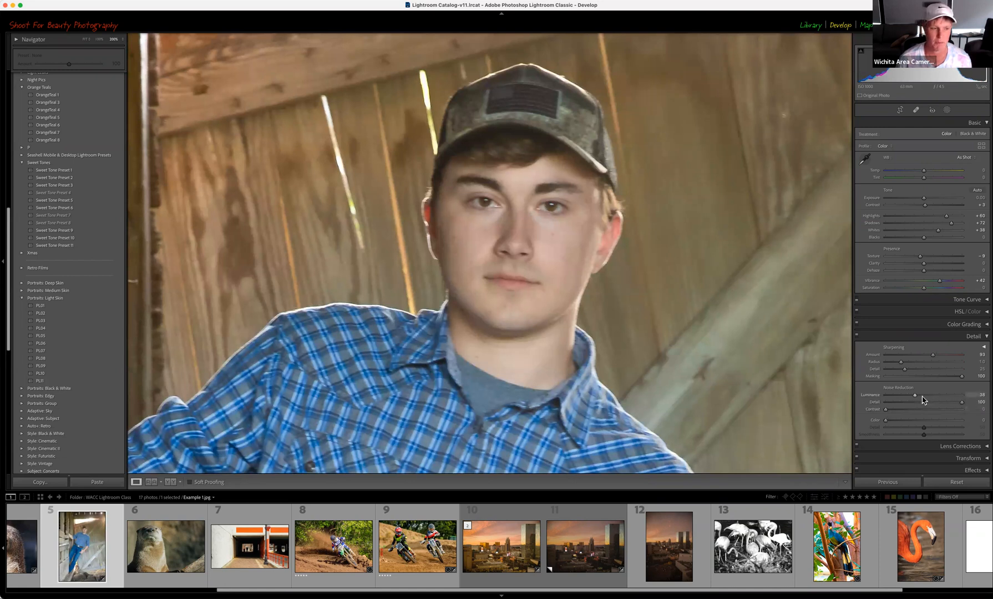
pyautogui.moveTo(914, 397); pyautogui.dragTo(947, 402)
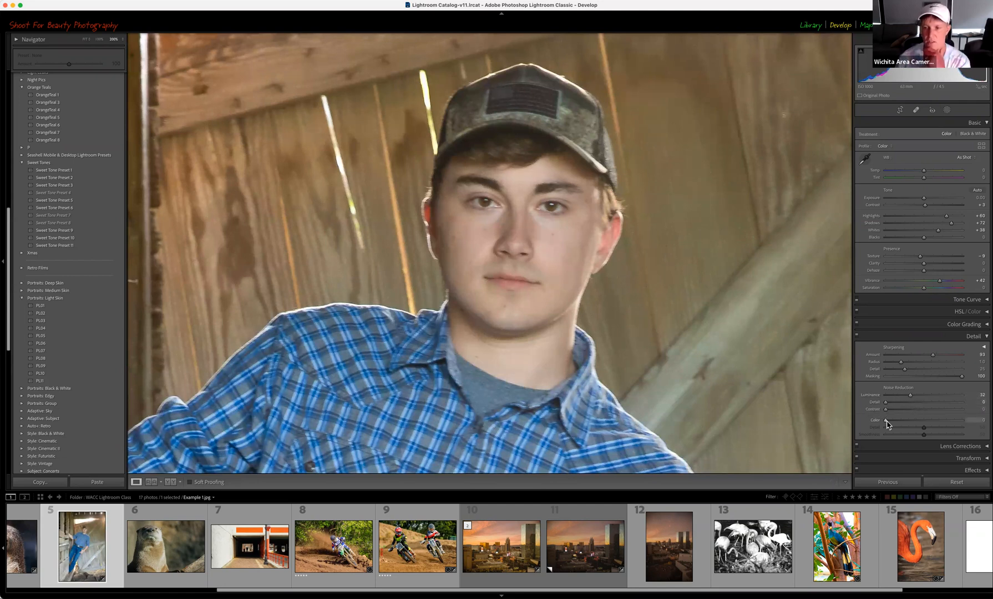
pyautogui.moveTo(911, 398); pyautogui.dragTo(912, 395)
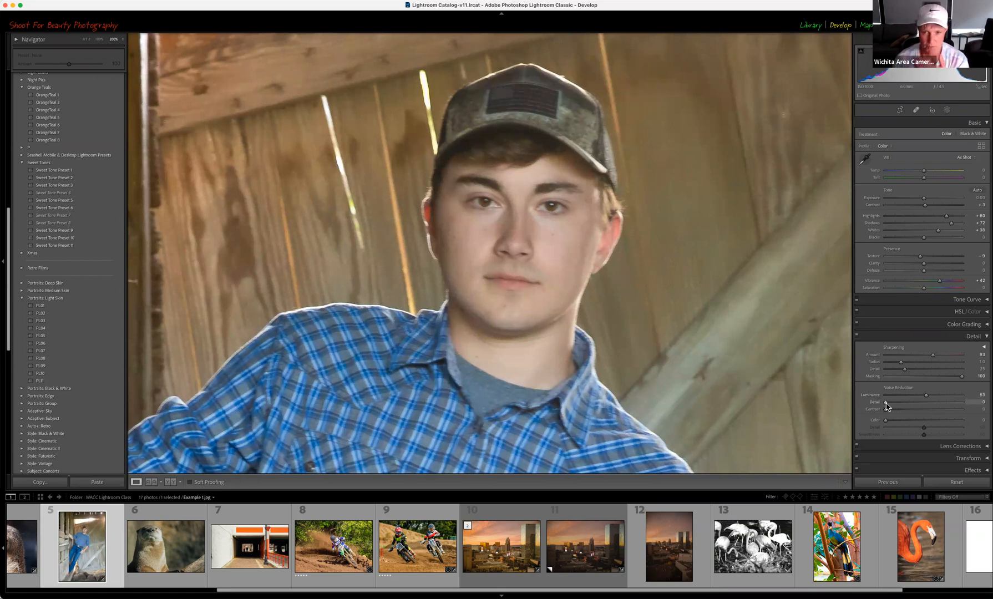
pyautogui.moveTo(900, 407); pyautogui.dragTo(906, 408)
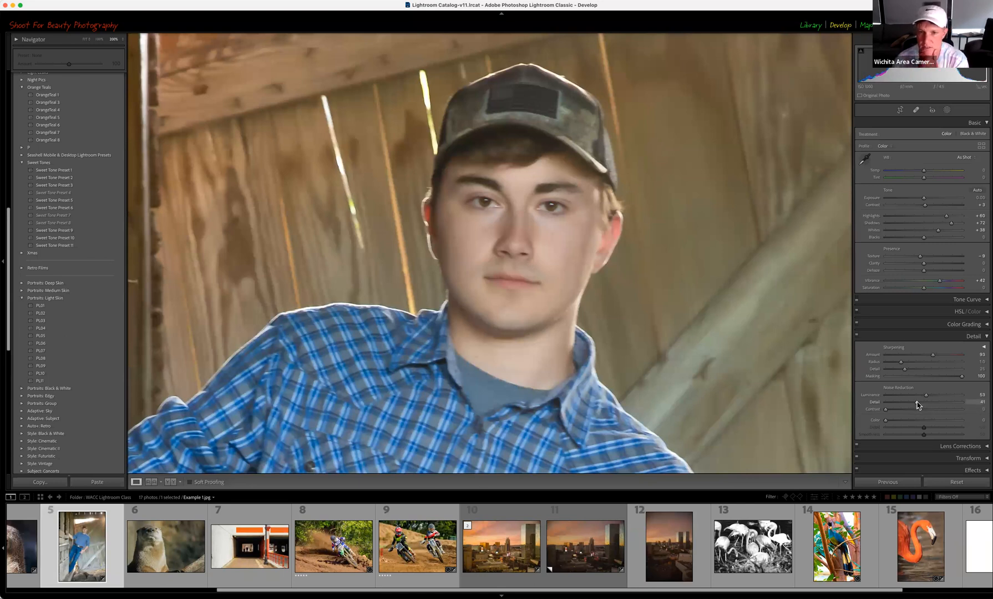
pyautogui.moveTo(878, 412); pyautogui.dragTo(916, 415)
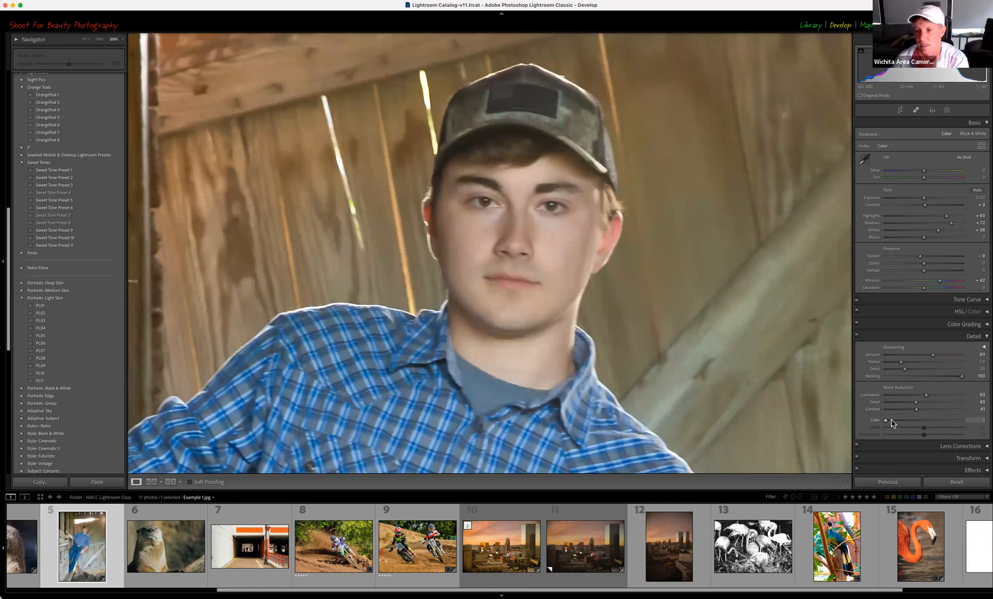
# - Set Color noise reduction to 26 with Detail 32 and Smoothness 17, and Luminance noise reduction to 23
pyautogui.moveTo(885, 420); pyautogui.dragTo(899, 422)
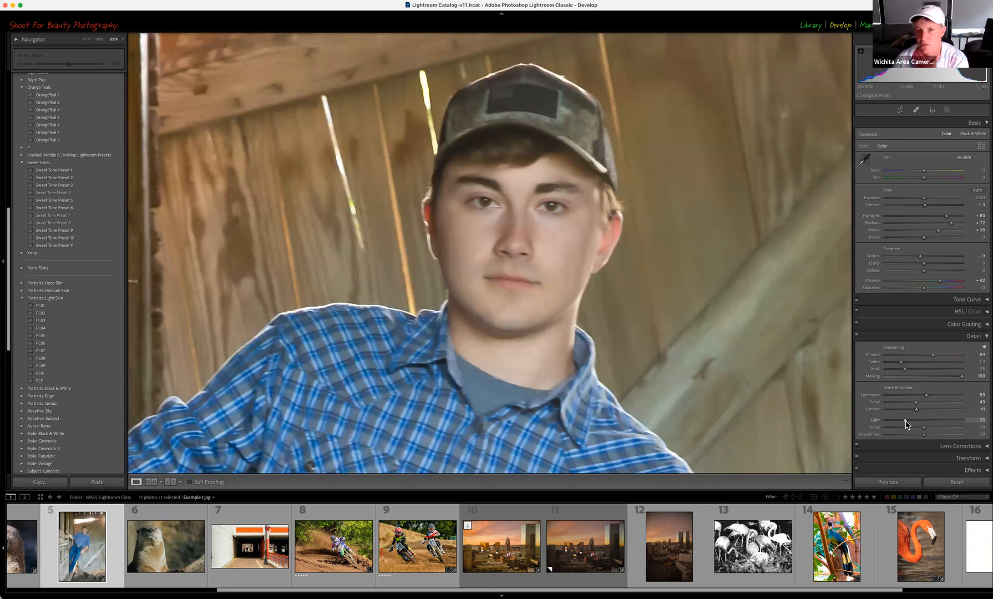
pyautogui.moveTo(924, 428)
pyautogui.mouseDown()
pyautogui.moveTo(941, 427)
pyautogui.moveTo(908, 437)
pyautogui.mouseUp()
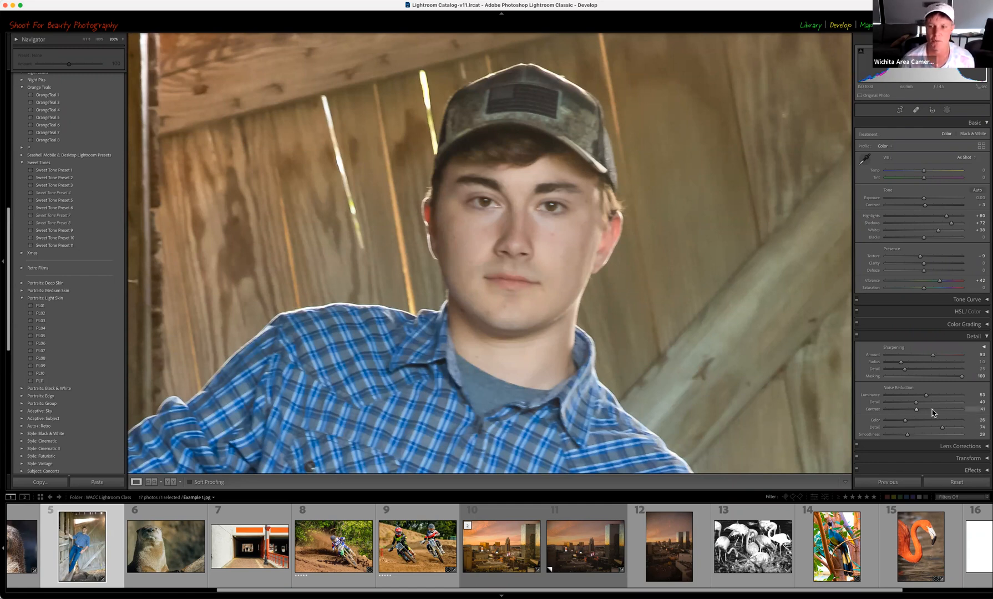
pyautogui.click(902, 396)
pyautogui.click(910, 427)
pyautogui.click(898, 433)
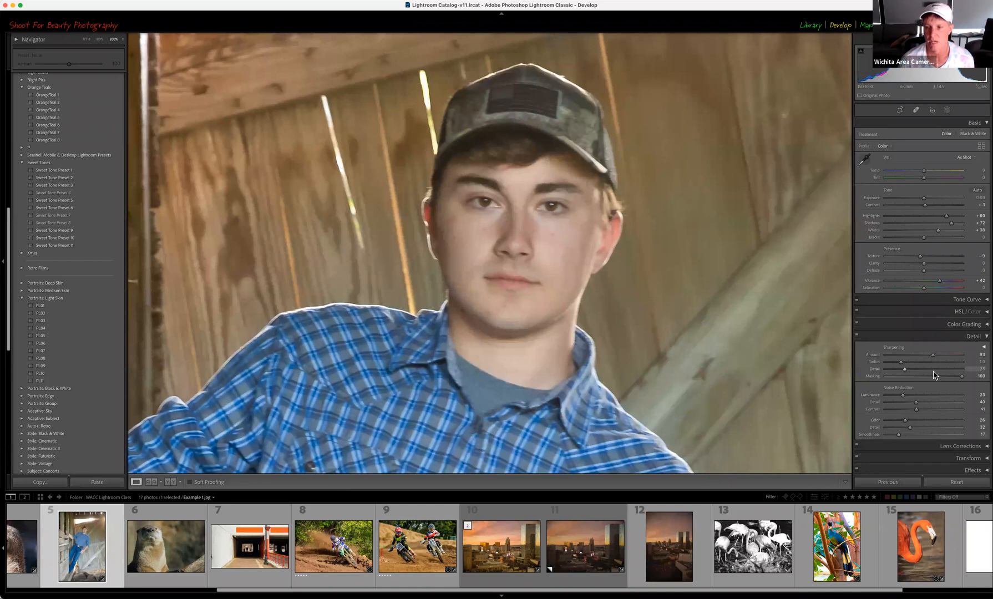
# - Set the portrait's sharpening Amount to 41 and Masking to 0, and collapse the Detail settings
pyautogui.moveTo(945, 376); pyautogui.dragTo(905, 355)
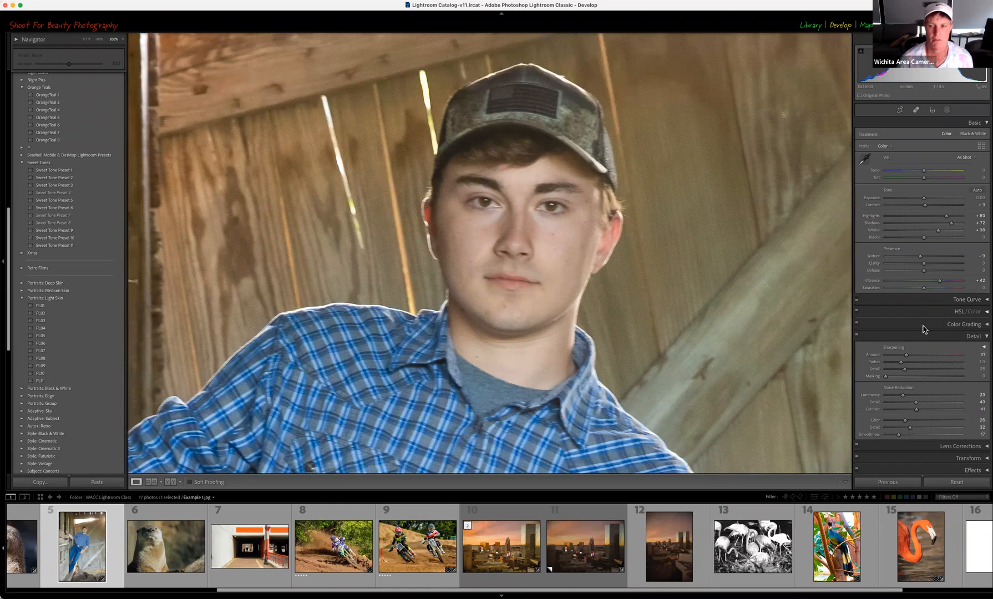
pyautogui.click(986, 337)
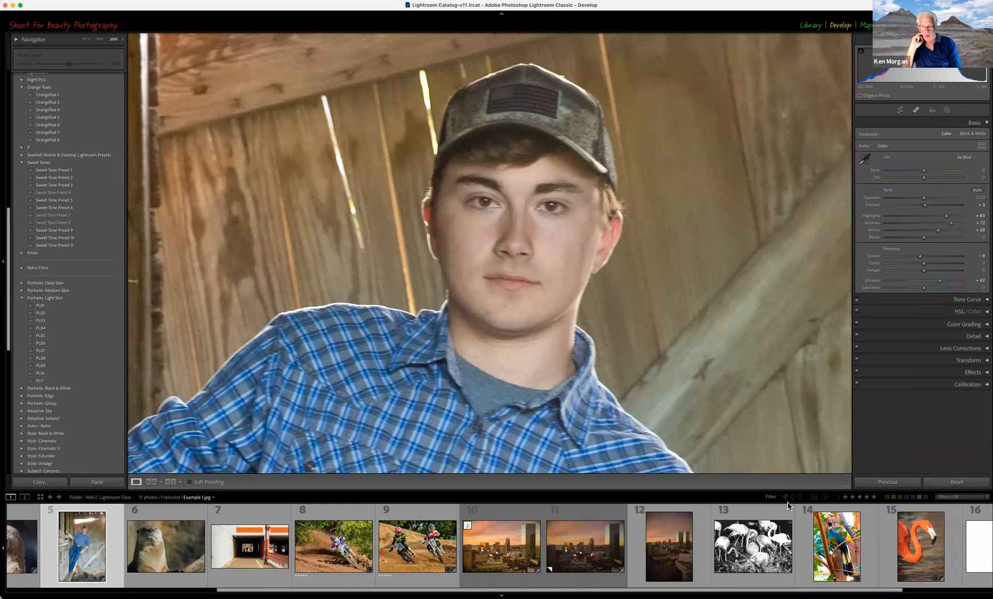
# - Open the Caribbean Flamingo photo, fit it to the view and set its sharpening Amount to 74
pyautogui.click(835, 537)
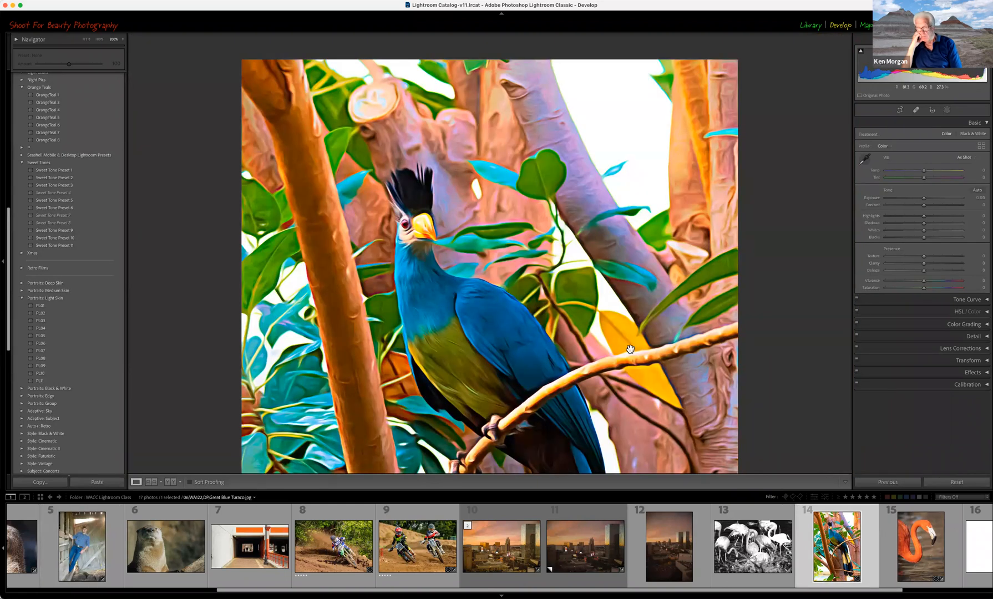
pyautogui.click(918, 545)
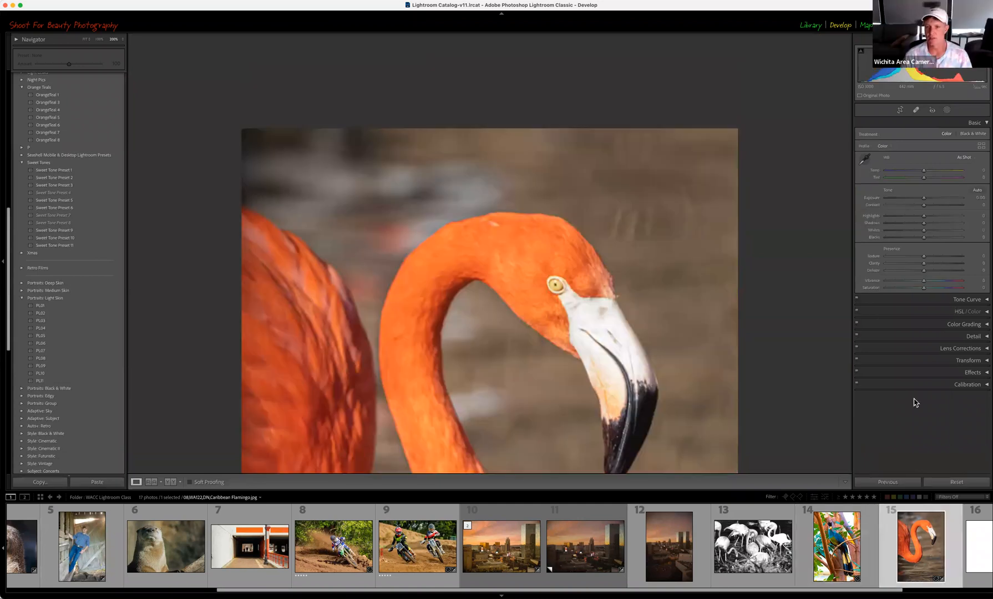
pyautogui.click(736, 345)
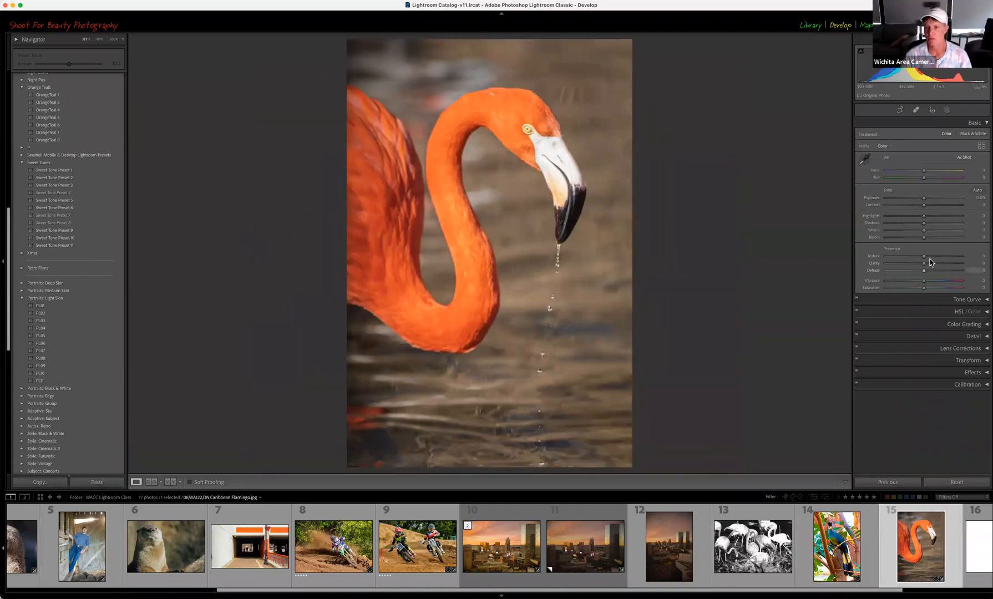
pyautogui.click(986, 336)
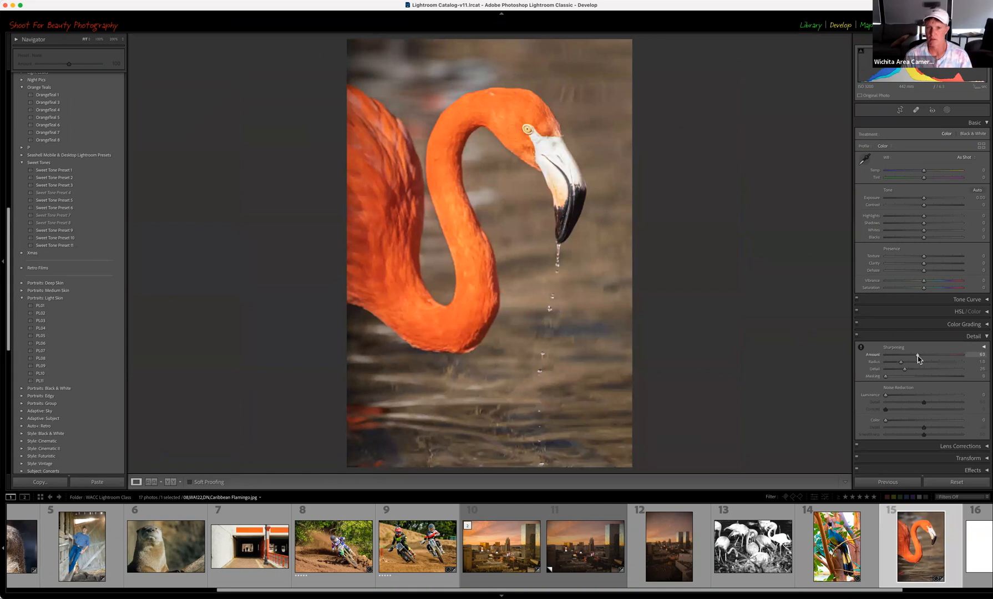
pyautogui.moveTo(917, 358); pyautogui.dragTo(924, 358)
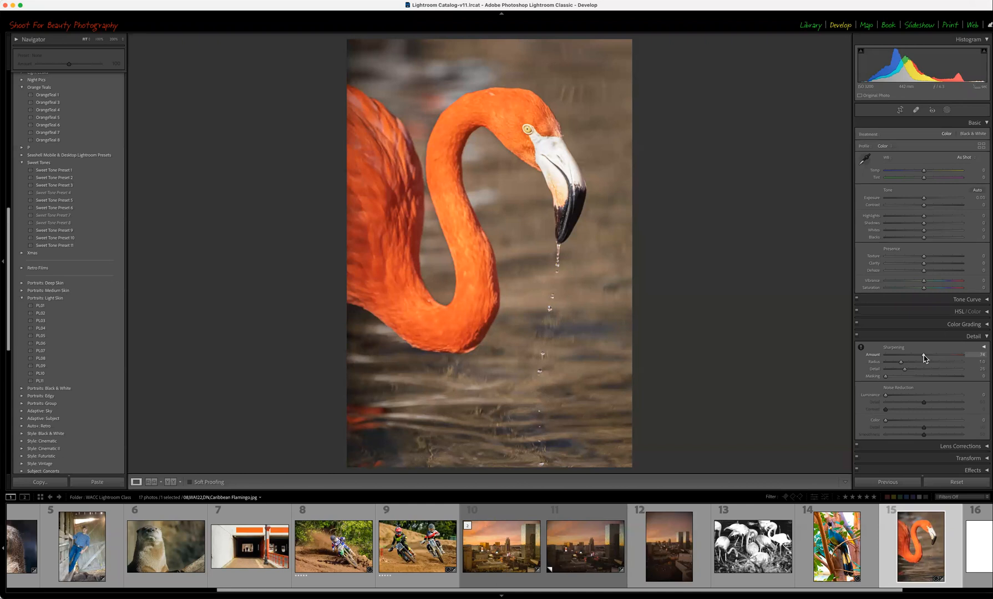
# - Open the otter photo, try a sharpening Amount of 93 and return the Amount to 0
pyautogui.click(187, 541)
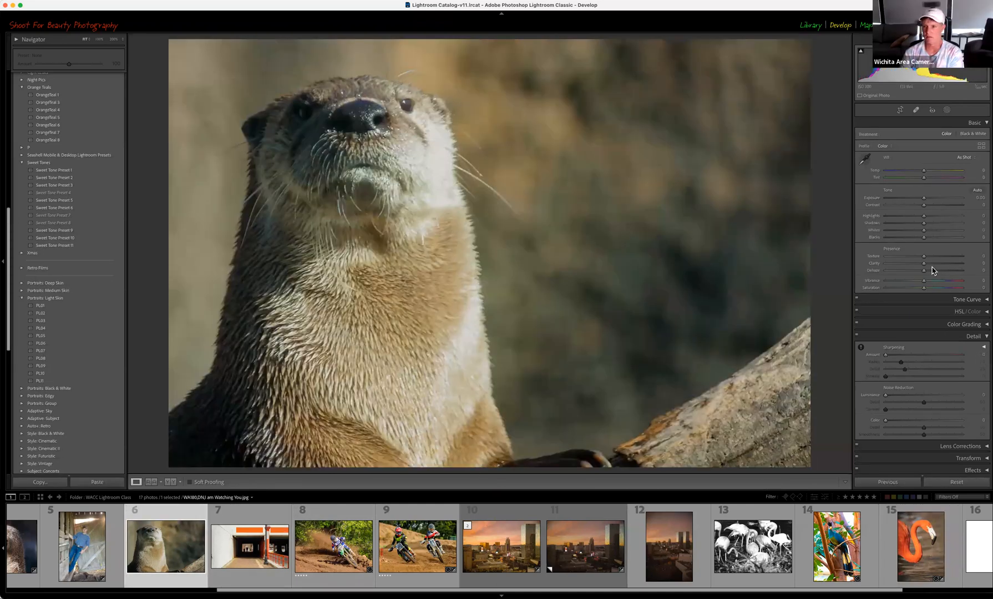
pyautogui.click(932, 355)
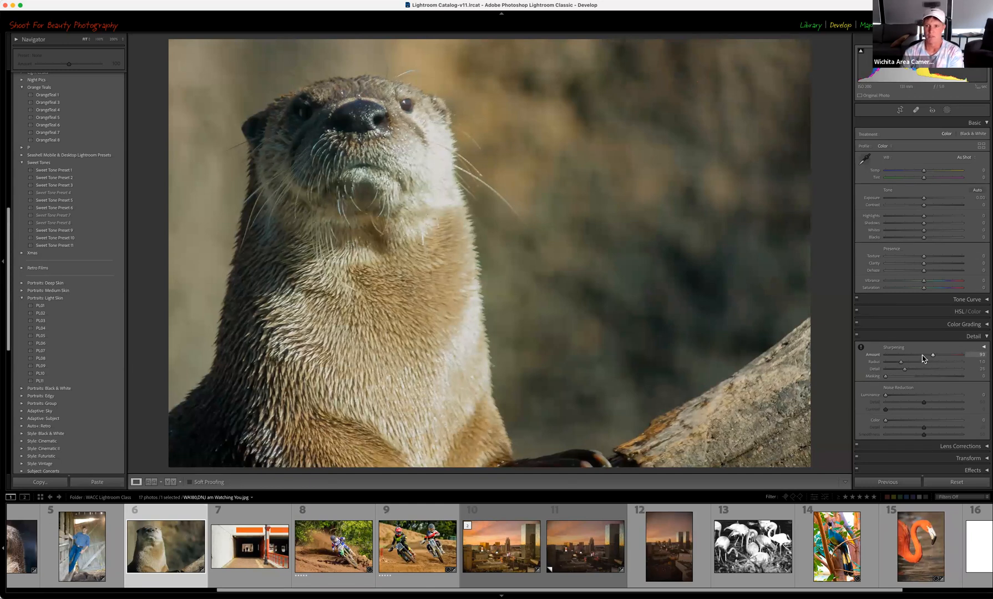
pyautogui.moveTo(922, 357); pyautogui.dragTo(887, 360)
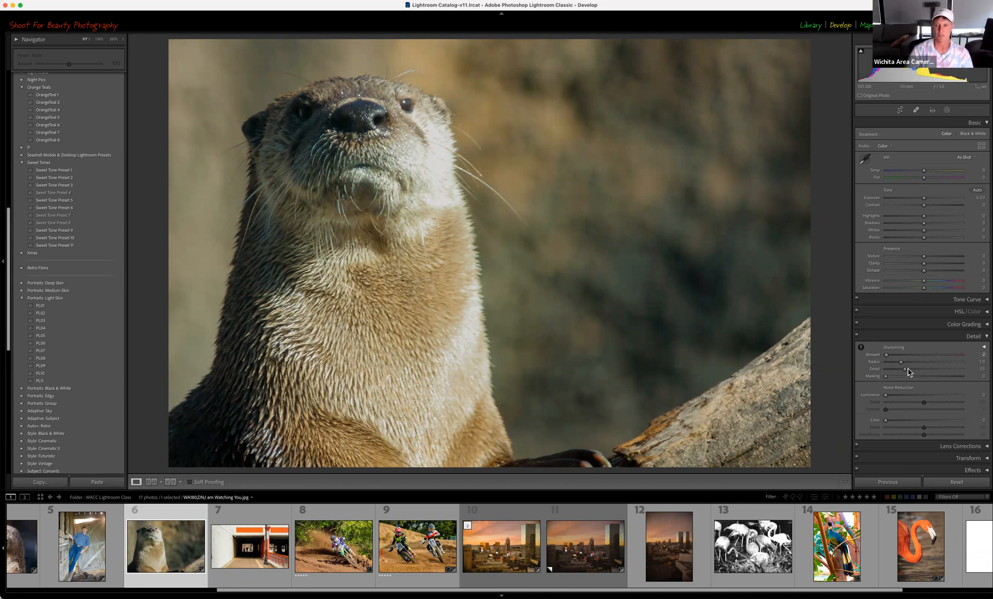
pyautogui.moveTo(888, 357); pyautogui.dragTo(883, 357)
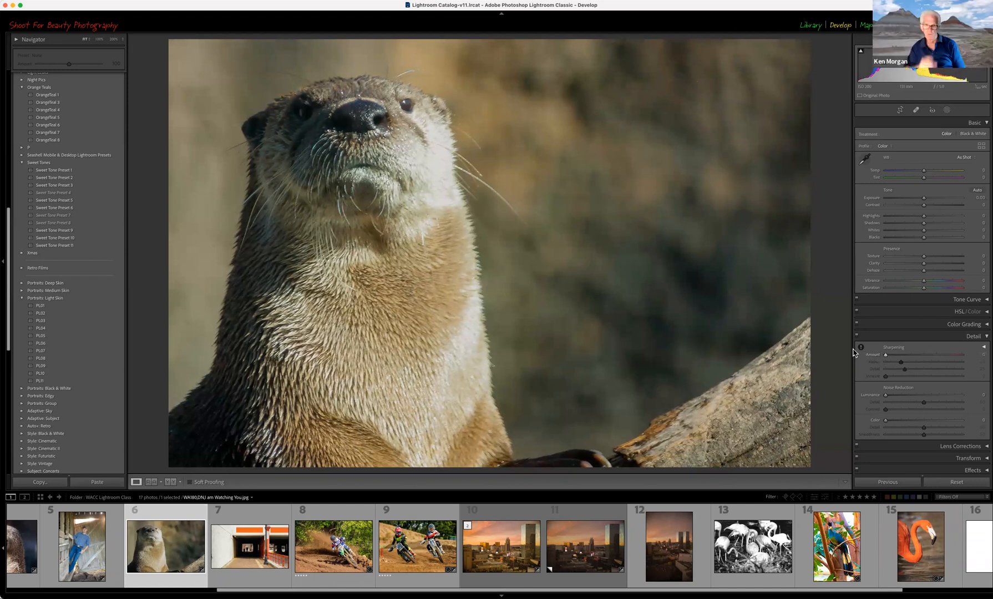
# - View the otter photo at 100% zoom and set its sharpening Amount to 83
pyautogui.moveTo(862, 349)
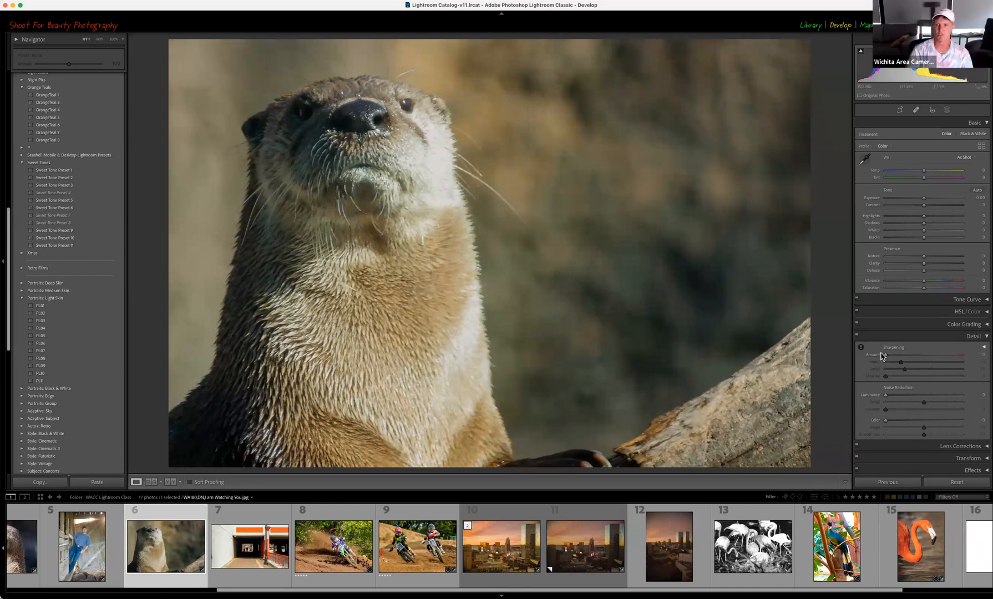
pyautogui.click(909, 356)
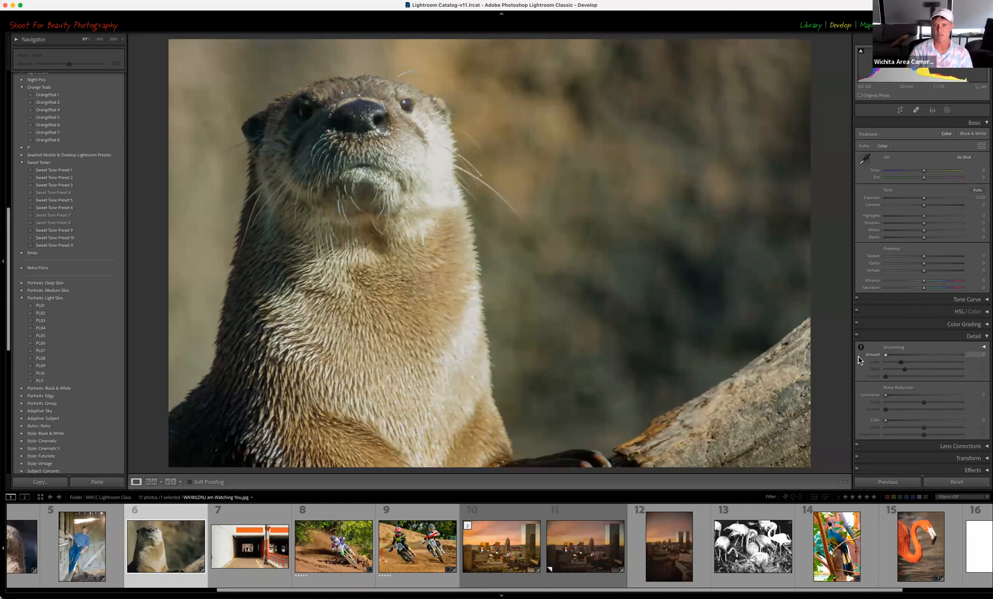
pyautogui.doubleClick(876, 354)
pyautogui.click(861, 348)
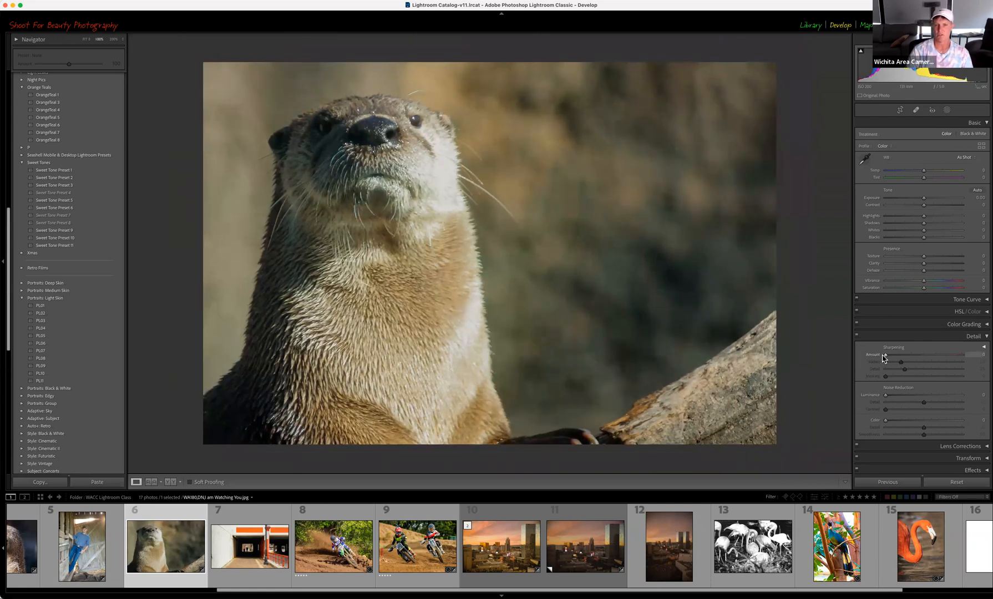
pyautogui.moveTo(882, 355); pyautogui.dragTo(930, 359)
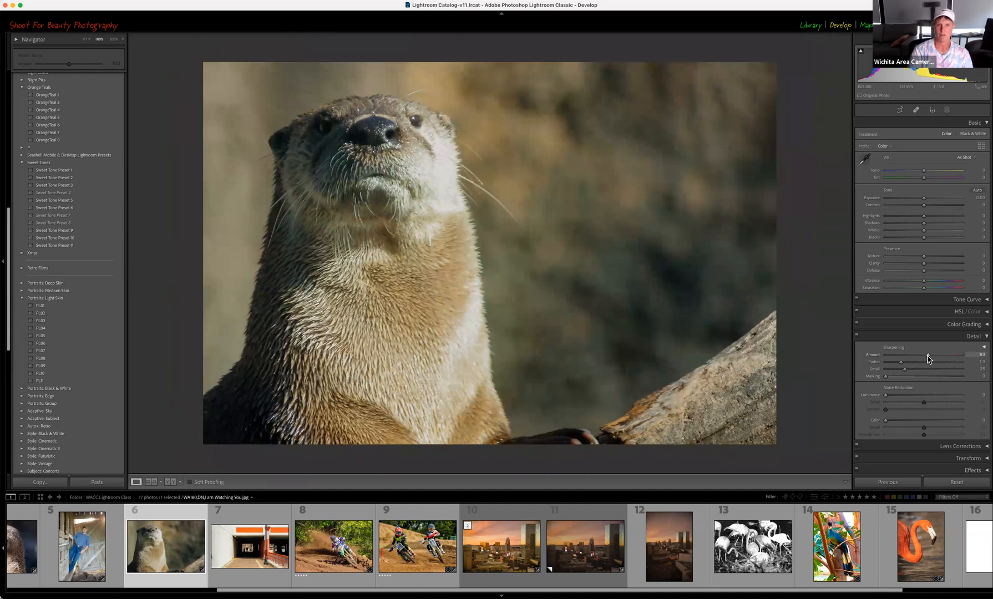
# - Compare the otter photo before and after sharpening, ending on the edited version
pyautogui.press('\\')
pyautogui.press('\\')
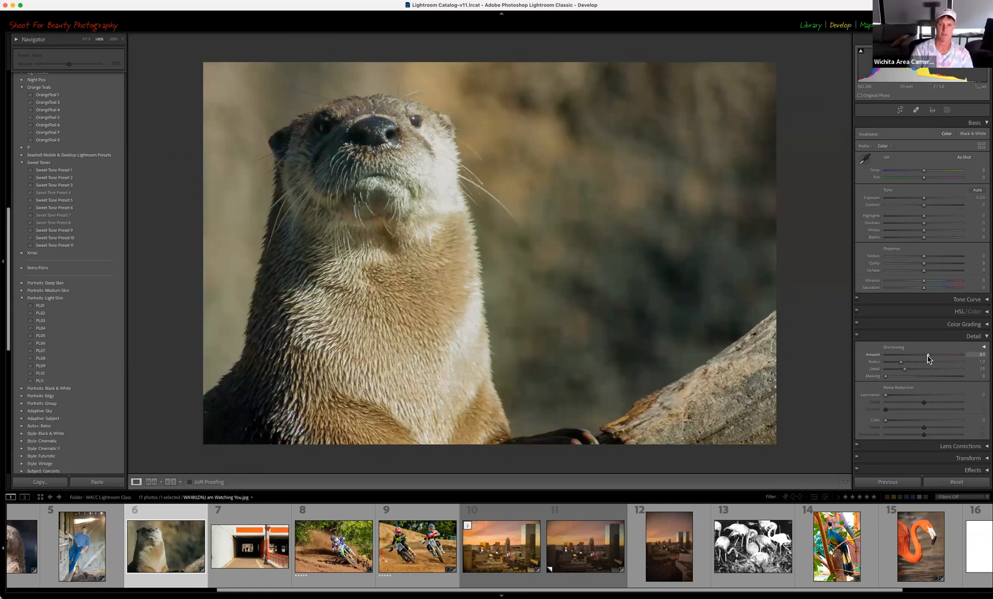
pyautogui.press('\\')
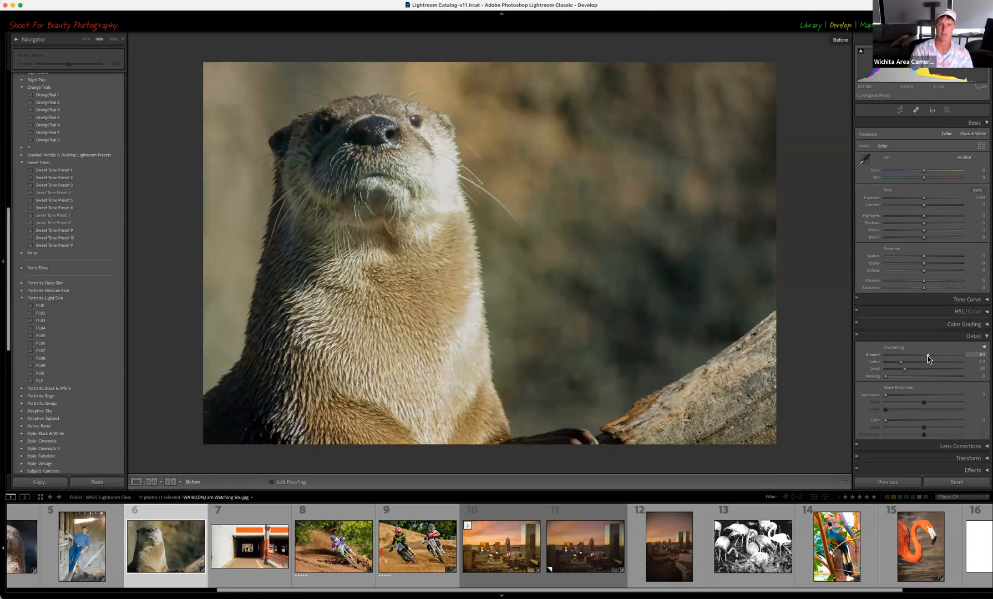
pyautogui.press('\\')
pyautogui.press('\\')
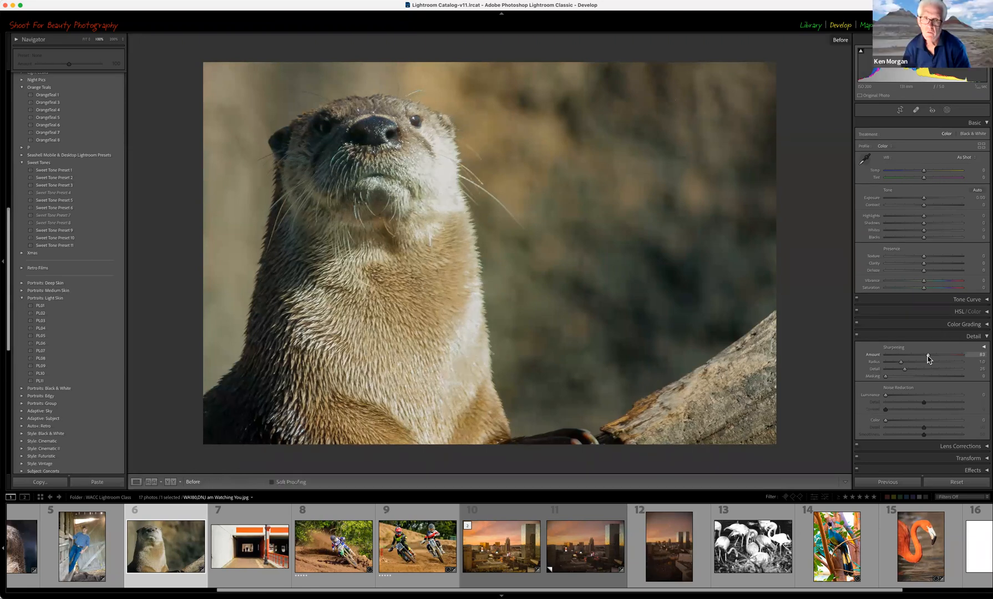
pyautogui.press('\\')
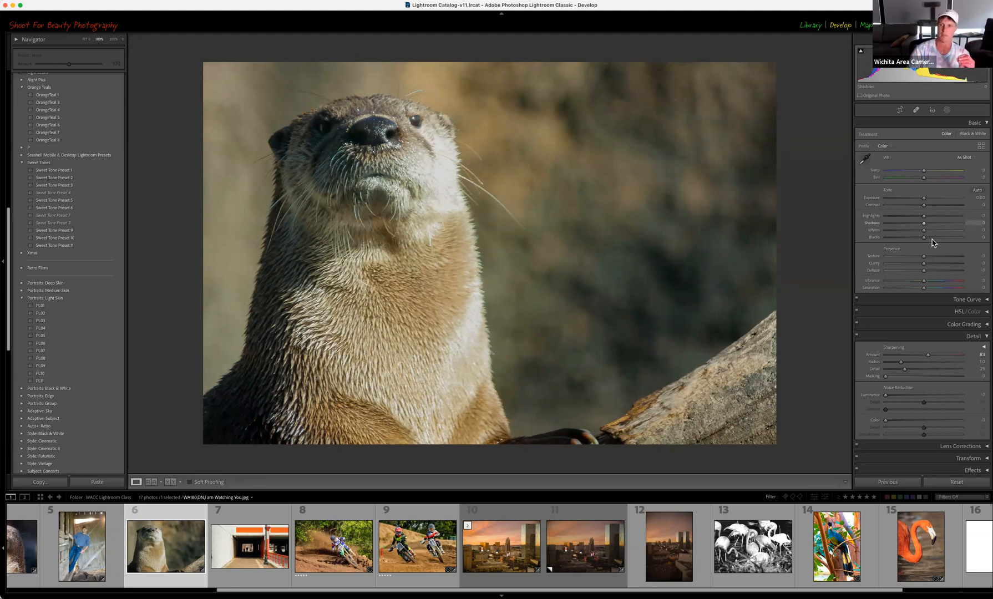
# - Reset the otter photo's sharpening Amount to 0 and raise its Clarity to +88
pyautogui.doubleClick(926, 355)
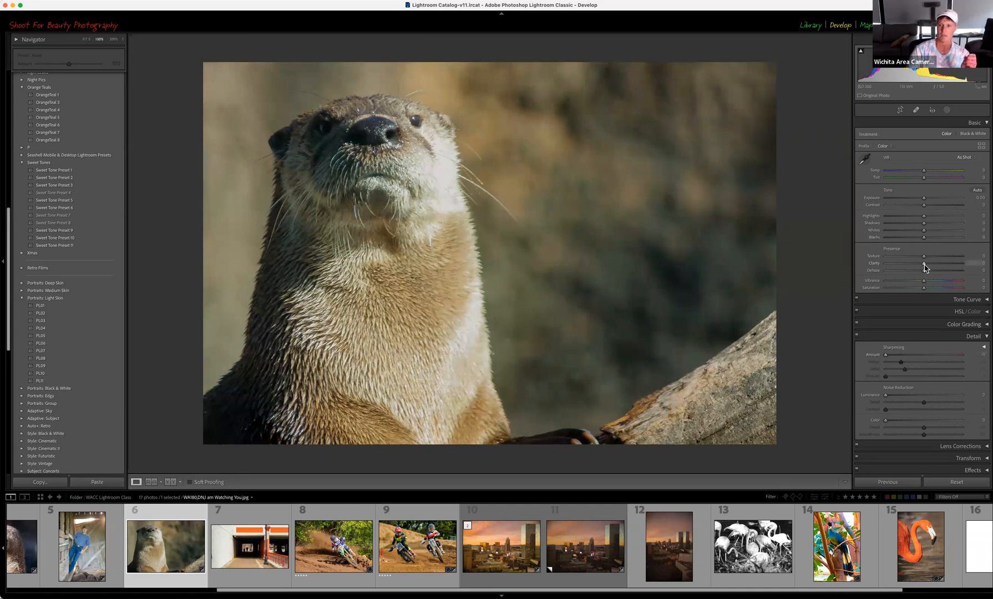
pyautogui.moveTo(924, 268); pyautogui.dragTo(960, 269)
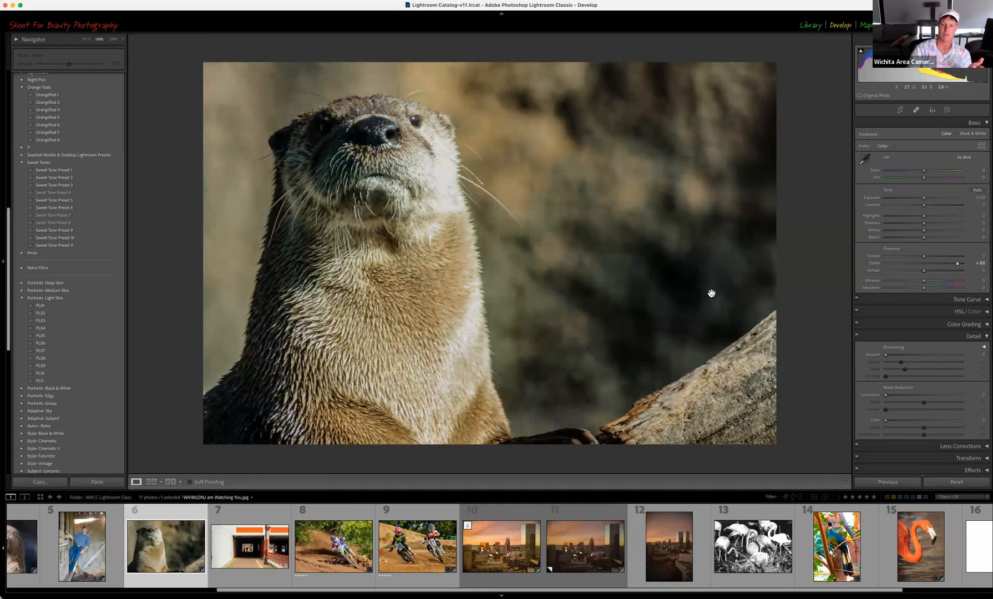
# - Compare the otter photo before and after the Clarity change, ending on the edited version
pyautogui.press('\\')
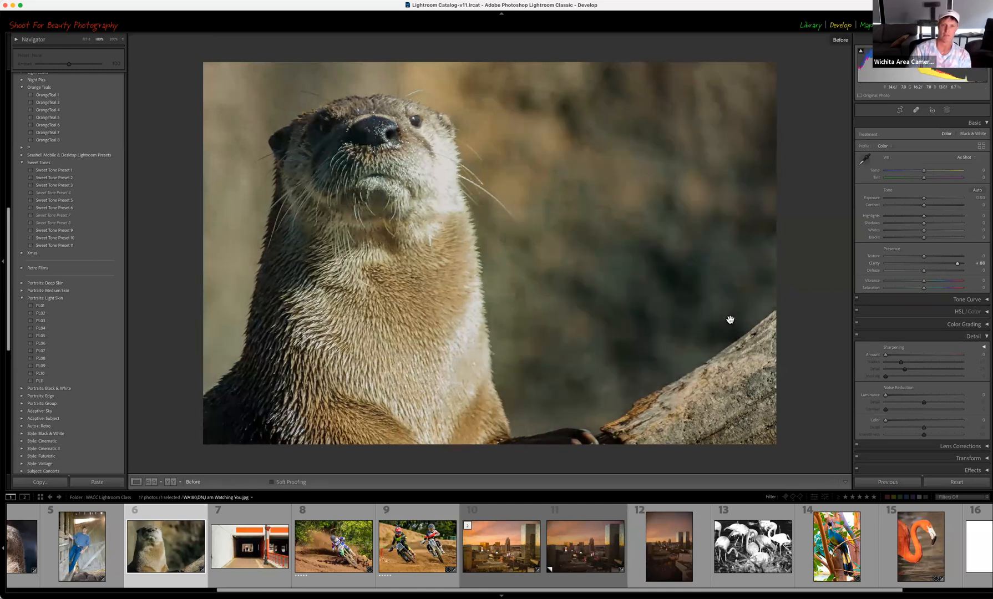
pyautogui.press('\\')
pyautogui.press('\\')
pyautogui.press('\\')
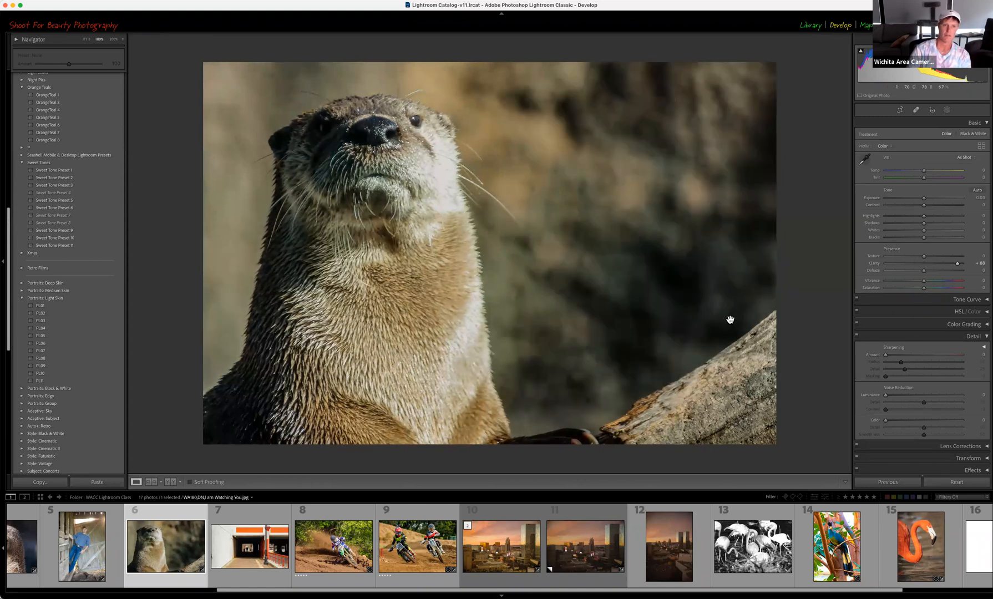
pyautogui.press('\\')
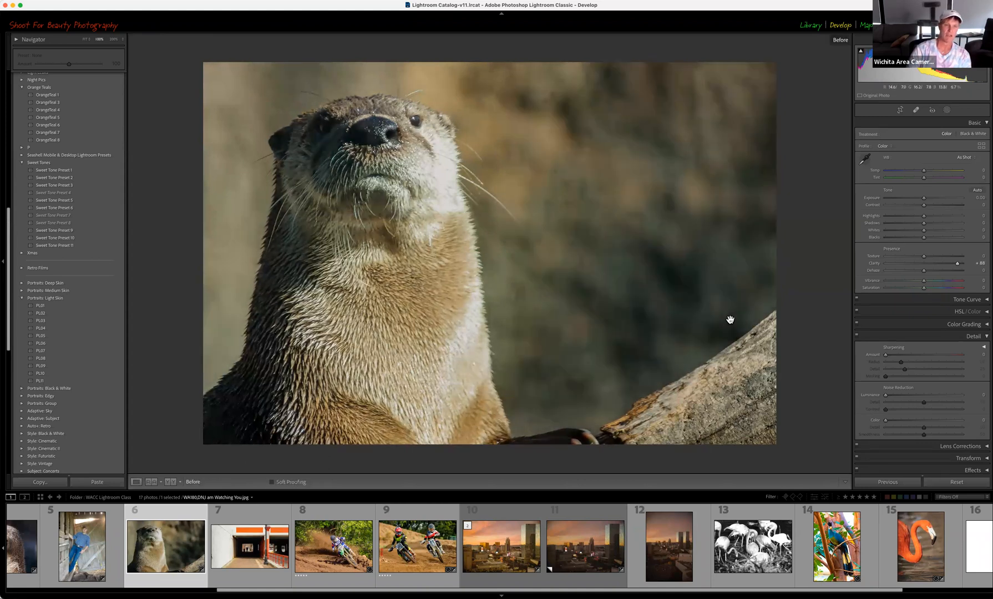
pyautogui.press('\\')
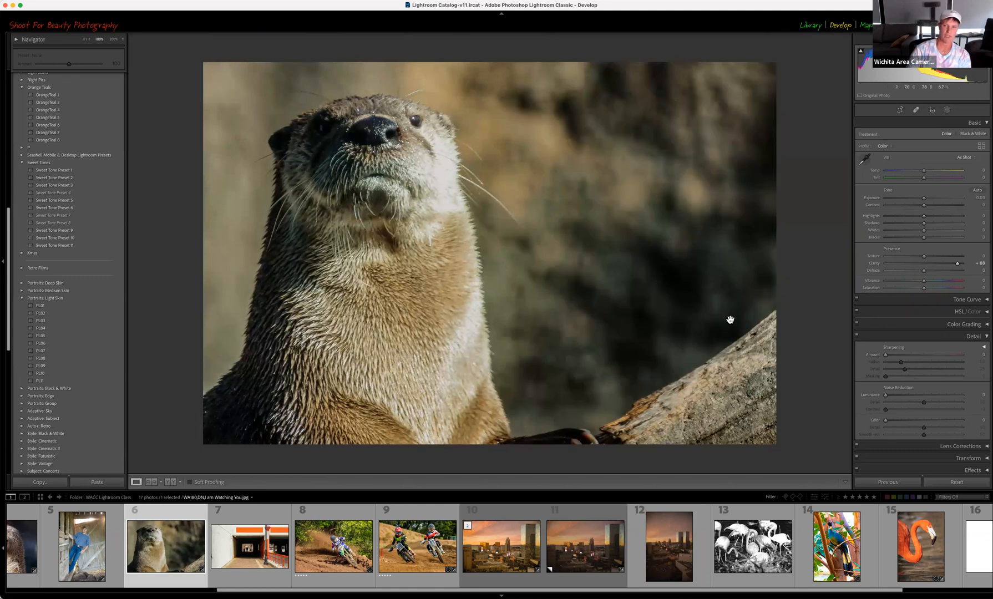
# - Return the otter photo's Clarity to 0 and raise its Texture to +95
pyautogui.doubleClick(925, 263)
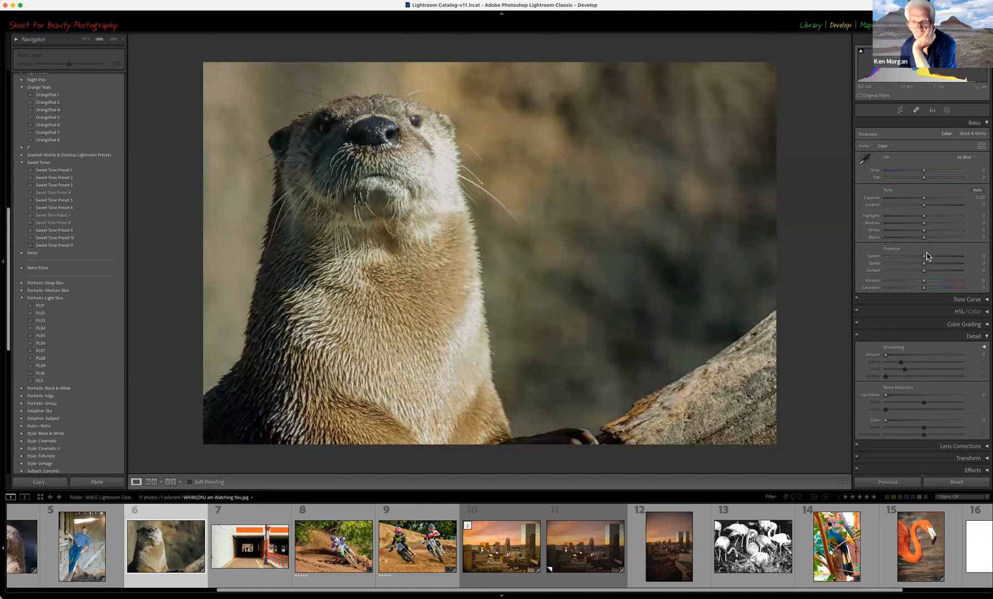
pyautogui.moveTo(926, 259); pyautogui.dragTo(962, 262)
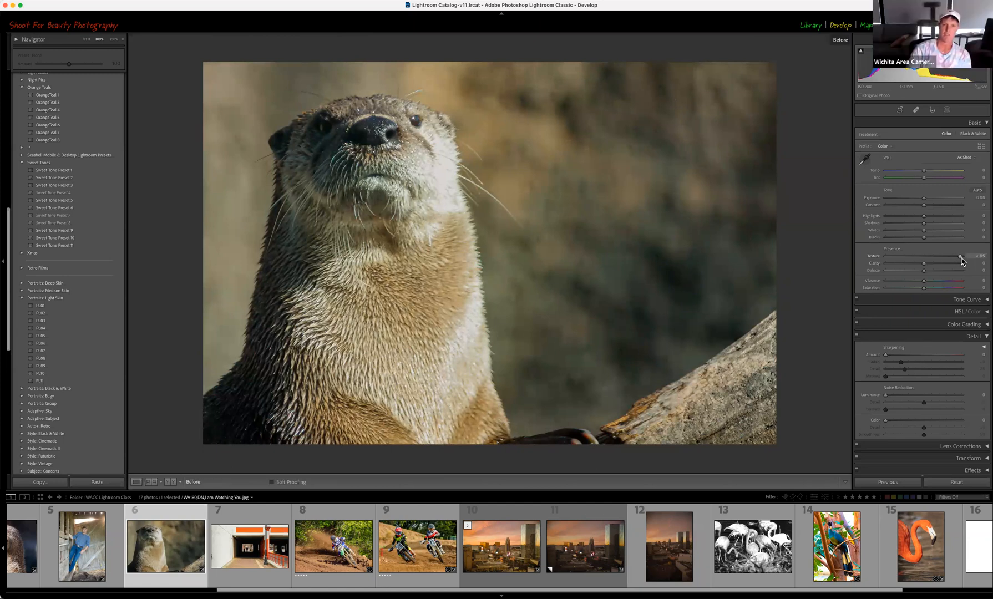
pyautogui.moveTo(961, 261); pyautogui.dragTo(959, 264)
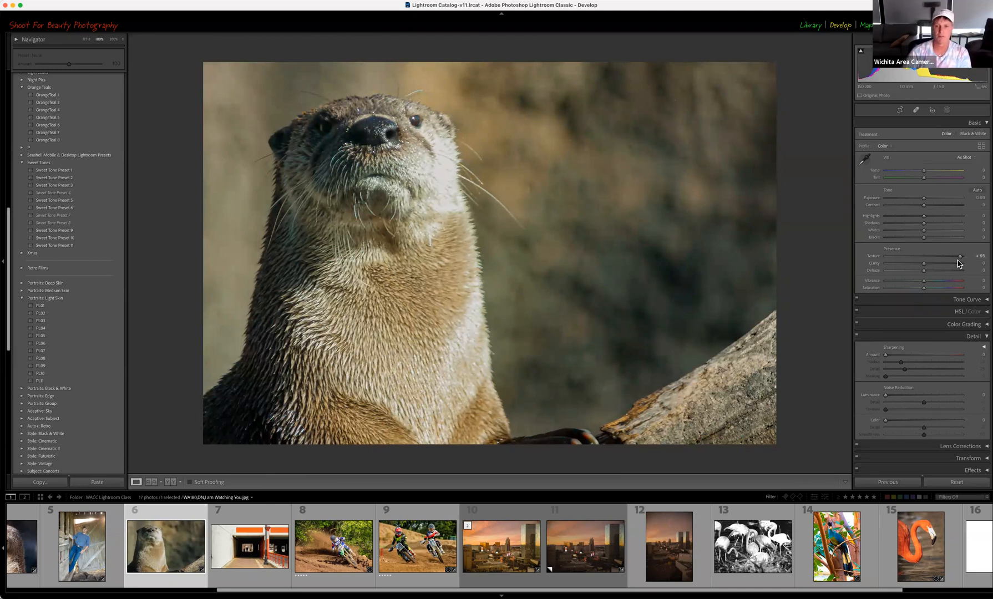
# - Compare the otter photo before and after the Texture change, ending on the edited version
pyautogui.press('\\')
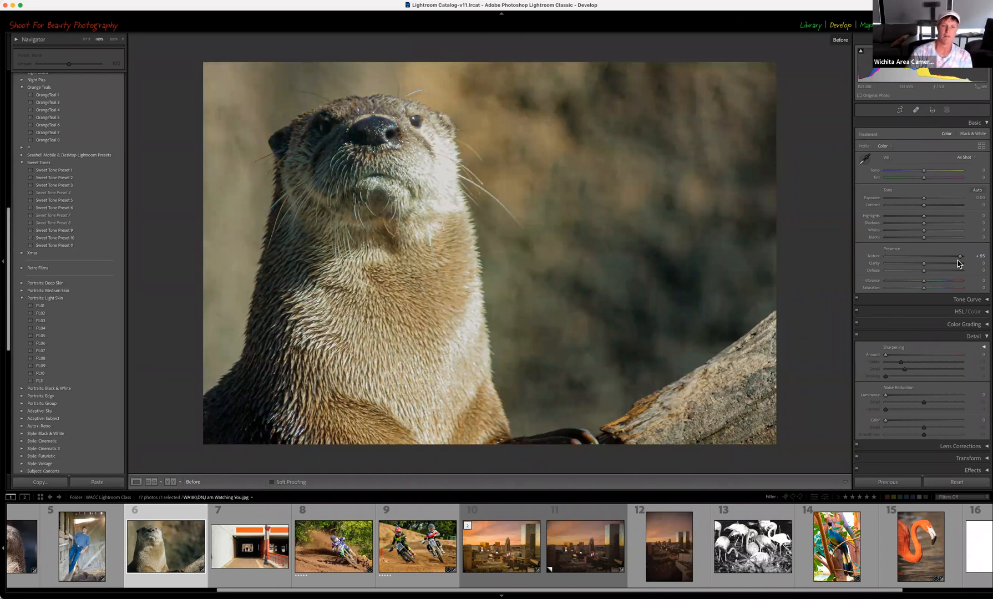
pyautogui.press('\\')
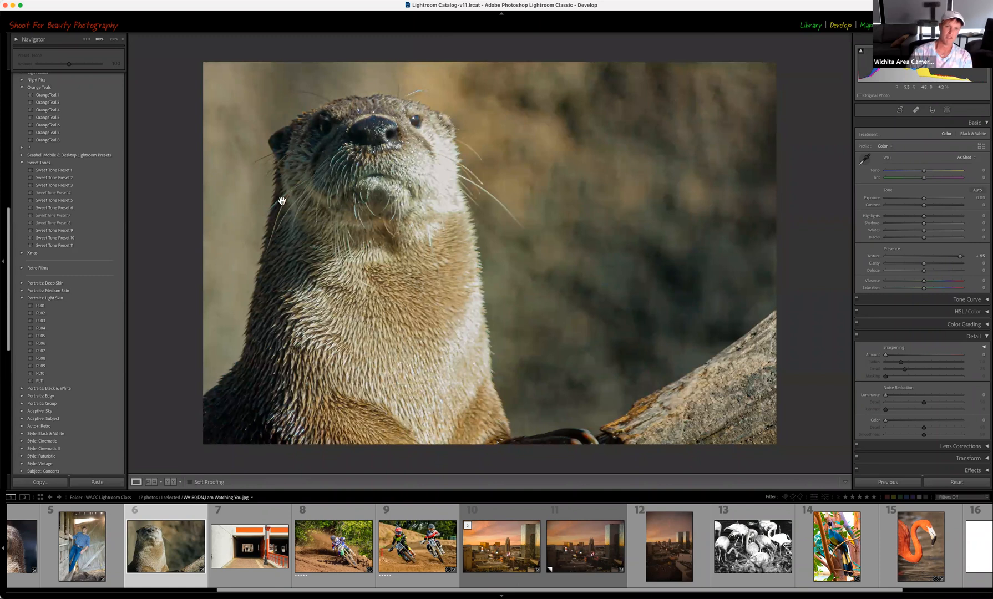
pyautogui.press('\\')
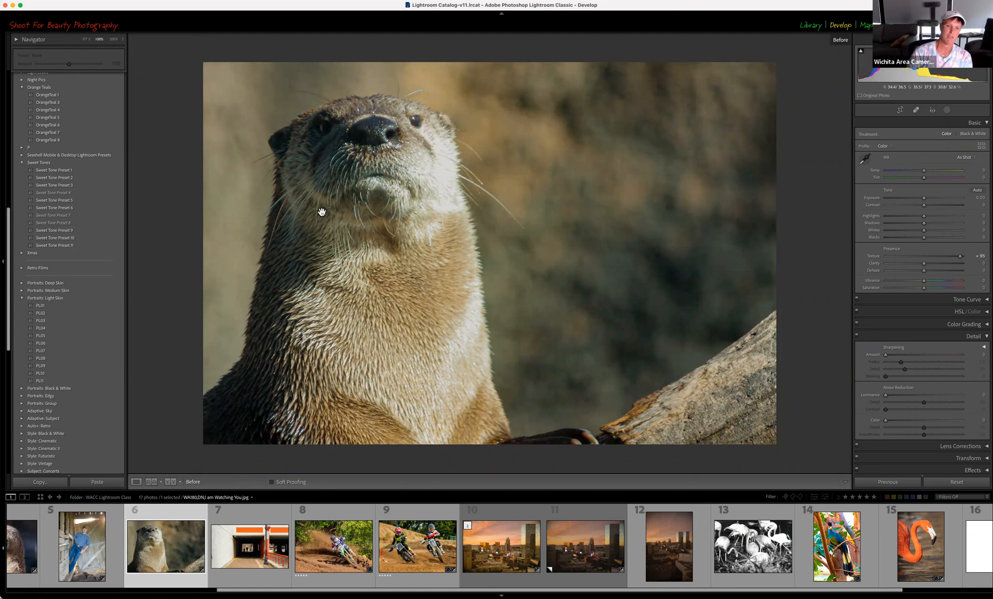
pyautogui.press('\\')
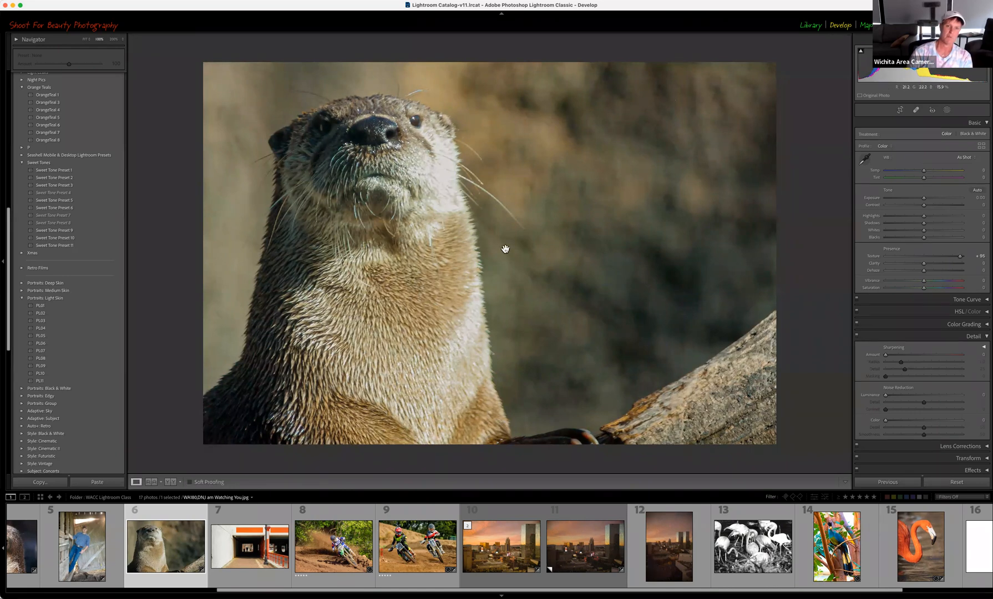
# - Bring the otter photo's Texture back to near 0 and compare a sharpening Amount of 95 with the unedited version
pyautogui.click(925, 257)
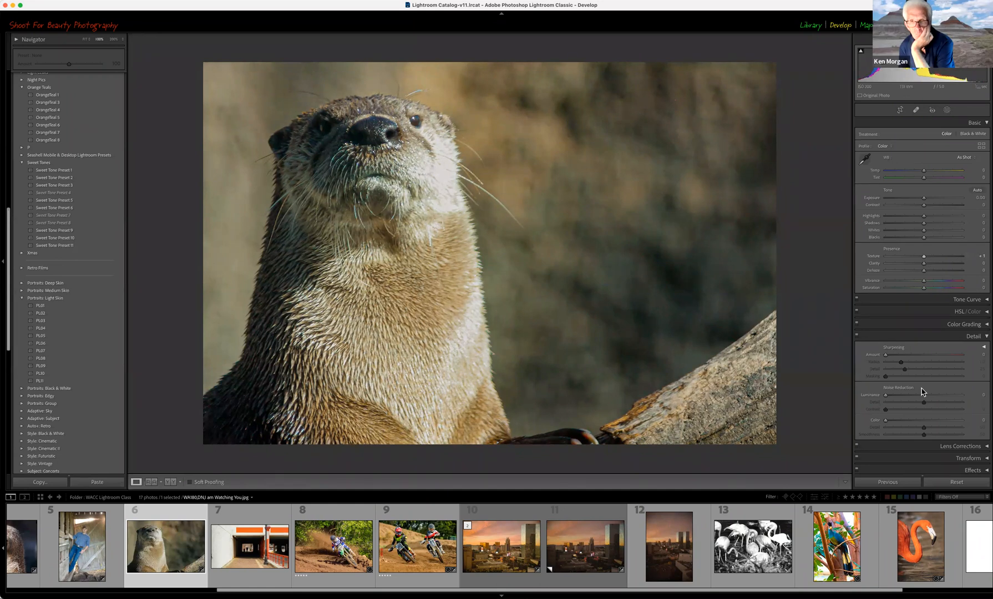
pyautogui.click(933, 356)
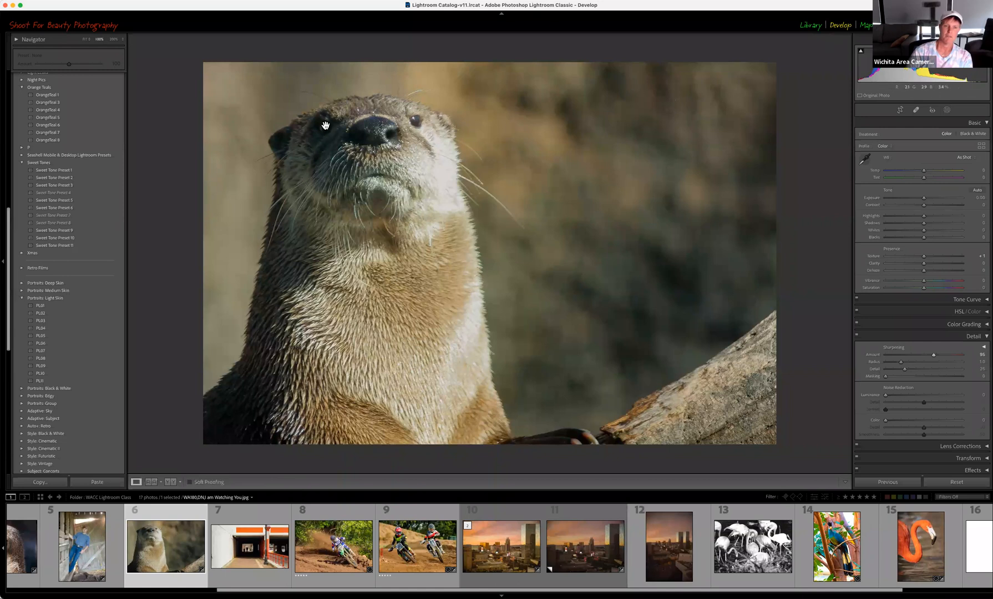
pyautogui.press('\\')
pyautogui.press('\\')
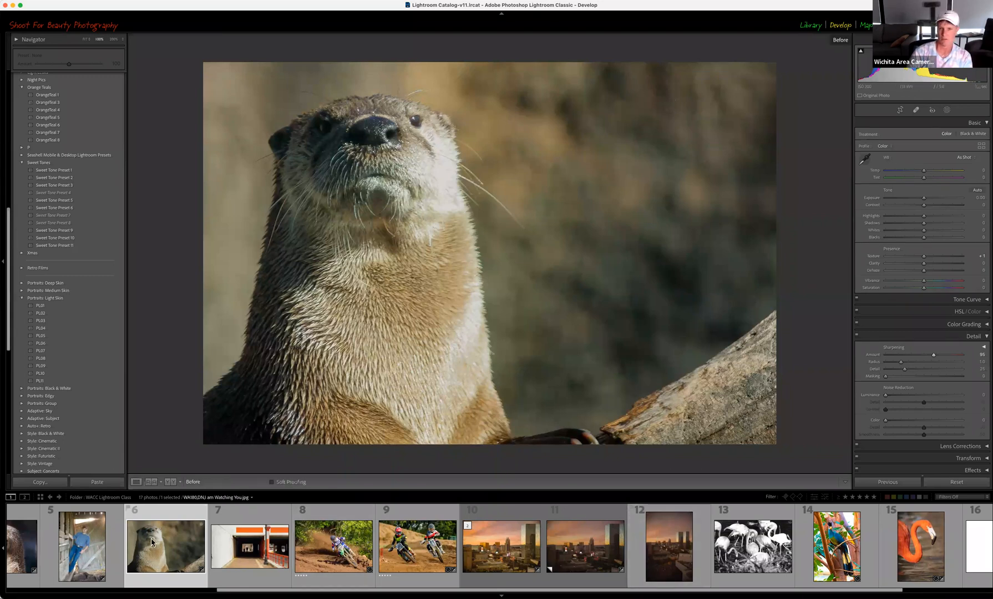
# - Reset all adjustments on the otter photo and create a virtual copy of it
pyautogui.click(956, 486)
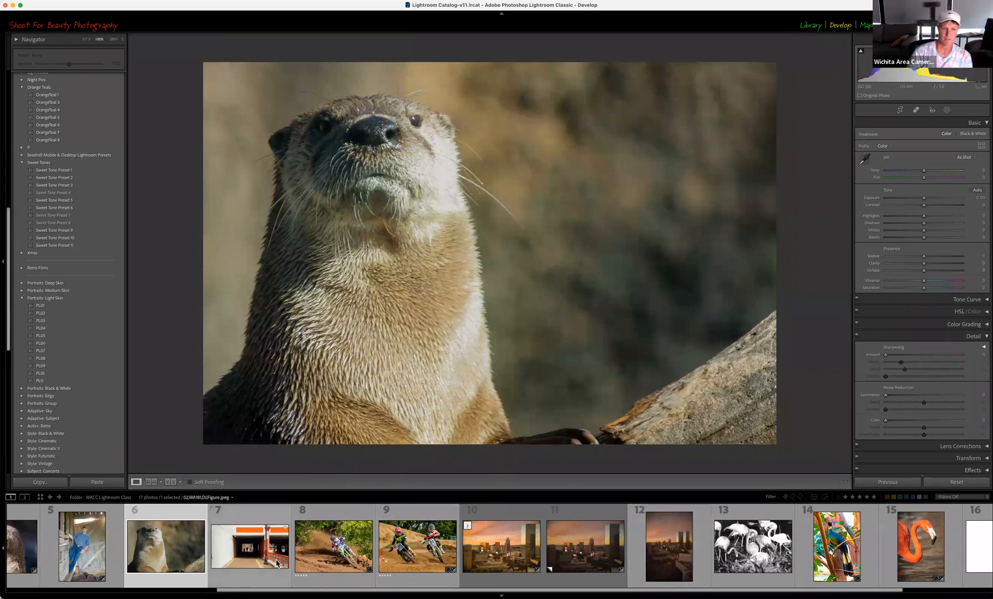
pyautogui.rightClick(183, 537)
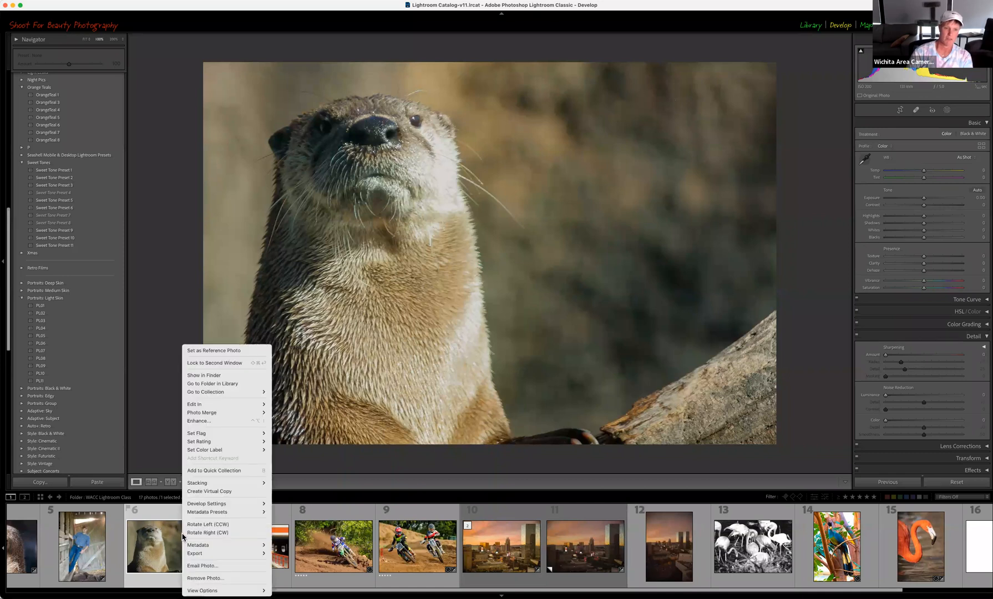
pyautogui.click(206, 492)
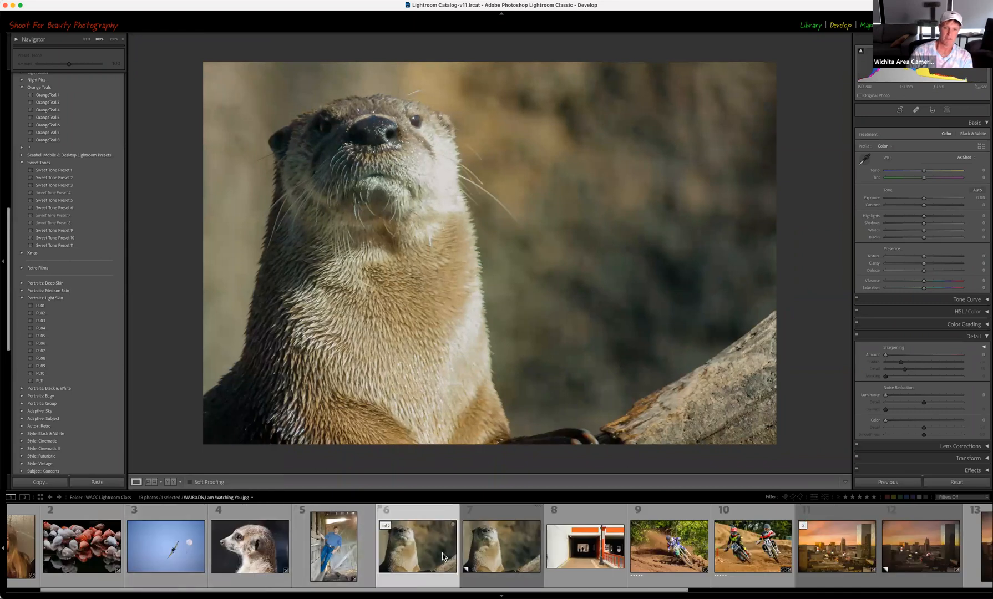
# - Switch between the two otter versions, then strongly raise Texture on the original photo
pyautogui.click(436, 551)
pyautogui.click(497, 552)
pyautogui.click(425, 551)
pyautogui.click(962, 257)
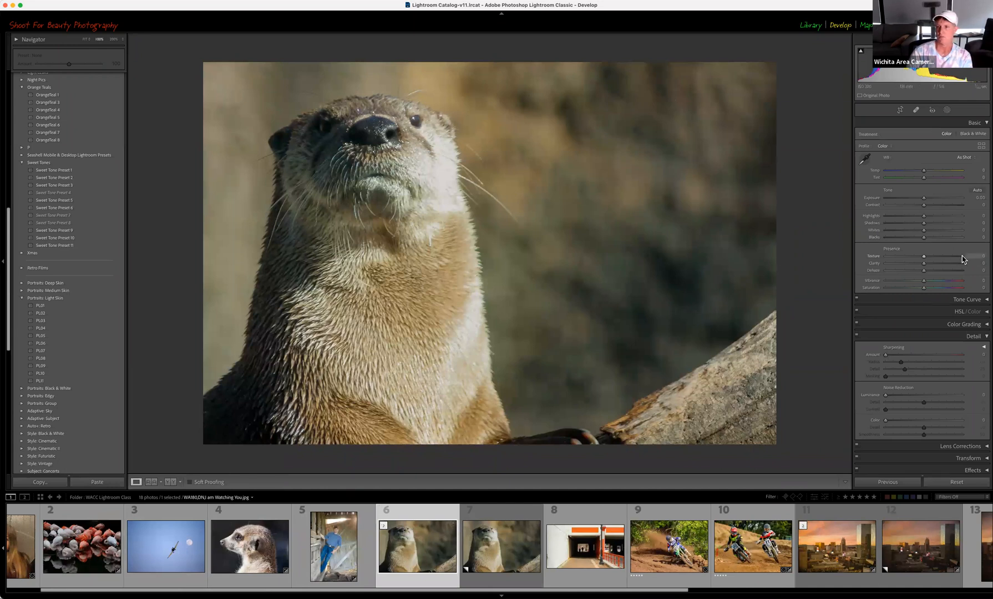
# - Open the otter photo's virtual copy and set its sharpening Amount to 100
pyautogui.click(469, 524)
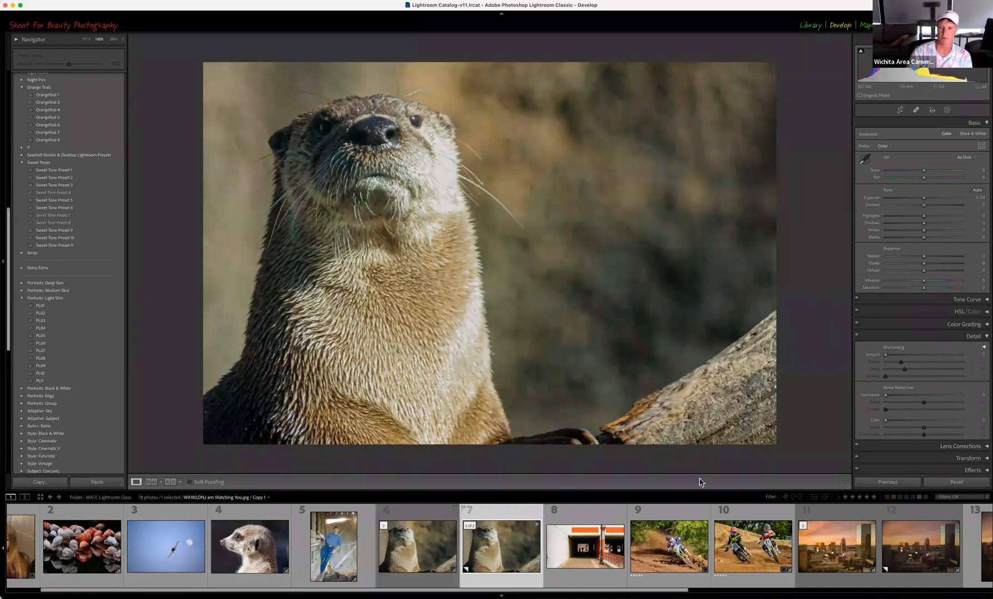
pyautogui.moveTo(887, 355); pyautogui.dragTo(899, 355)
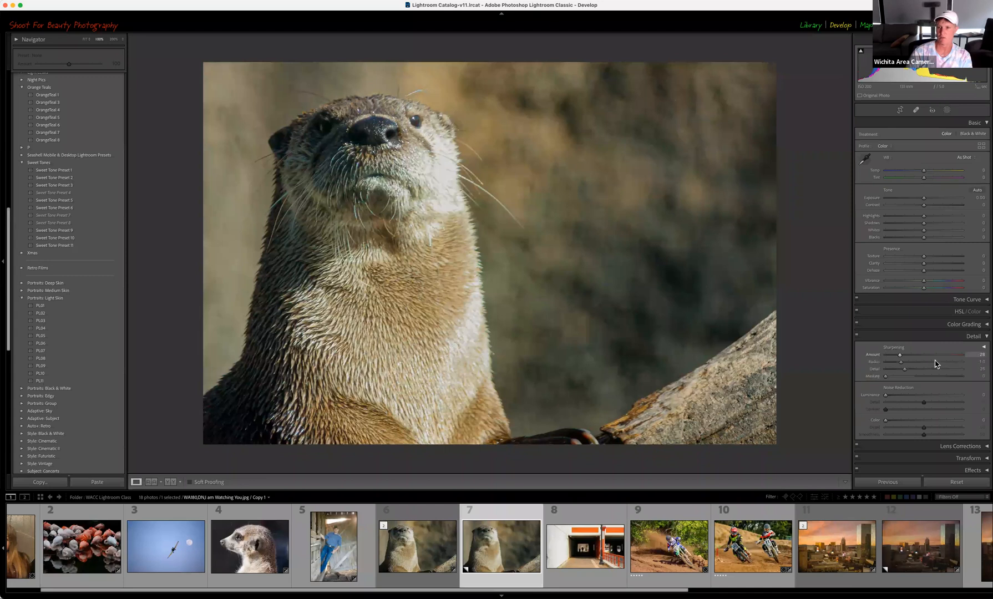
pyautogui.moveTo(964, 358); pyautogui.dragTo(937, 361)
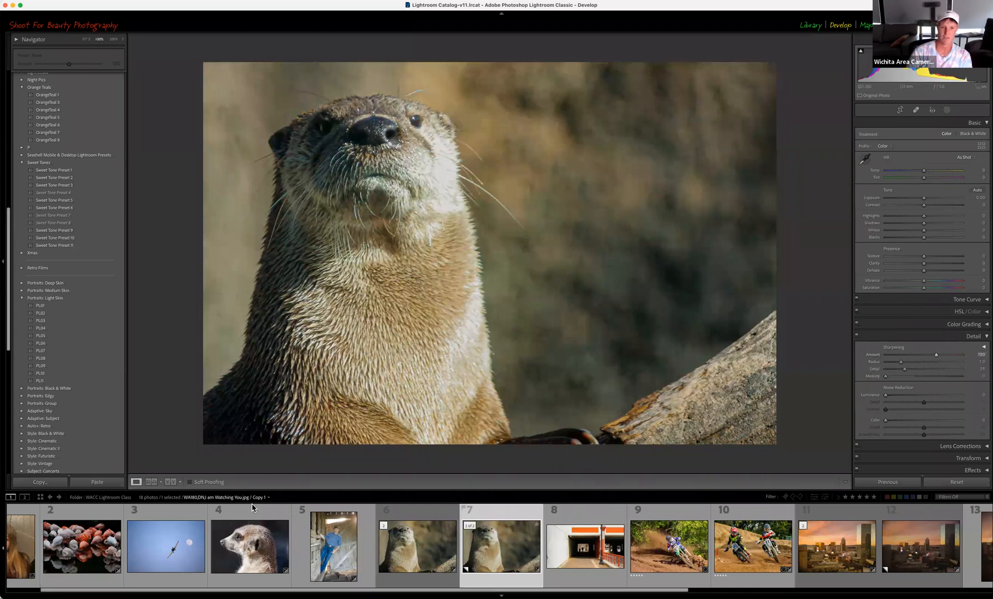
# - Show the original otter photo as the reference beside the sharpened virtual copy in Reference View
pyautogui.click(152, 482)
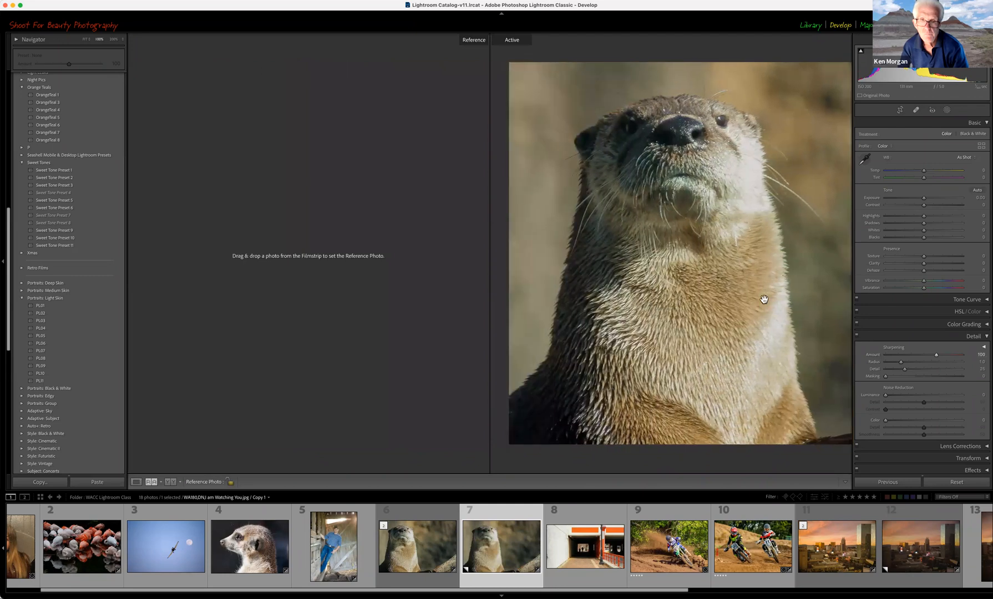
pyautogui.moveTo(407, 545); pyautogui.dragTo(307, 274)
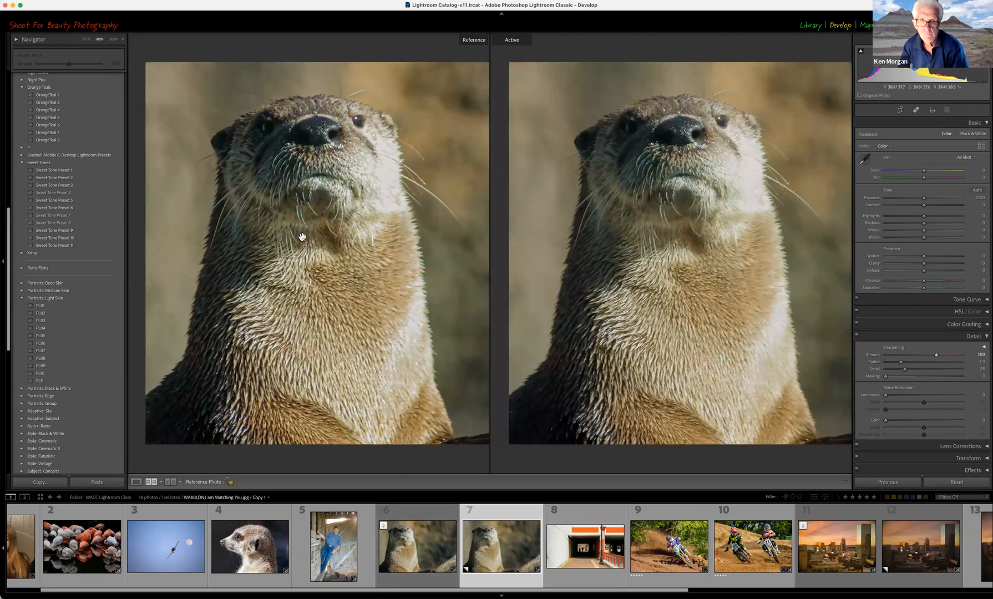
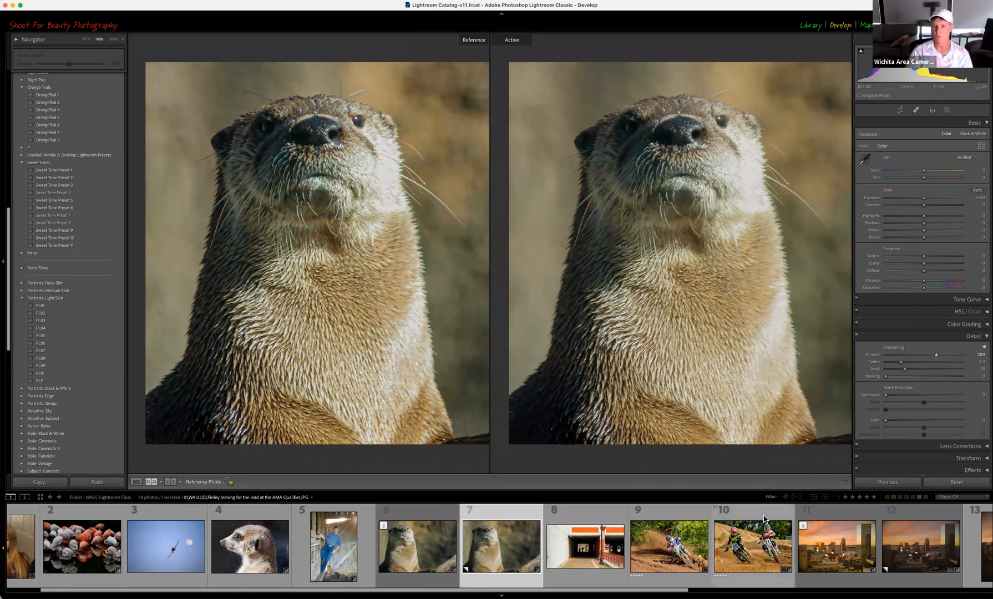
# - Collapse the Detail settings and open the city skyline photo Example 2.jpg in a single view fitted to the window
pyautogui.click(985, 337)
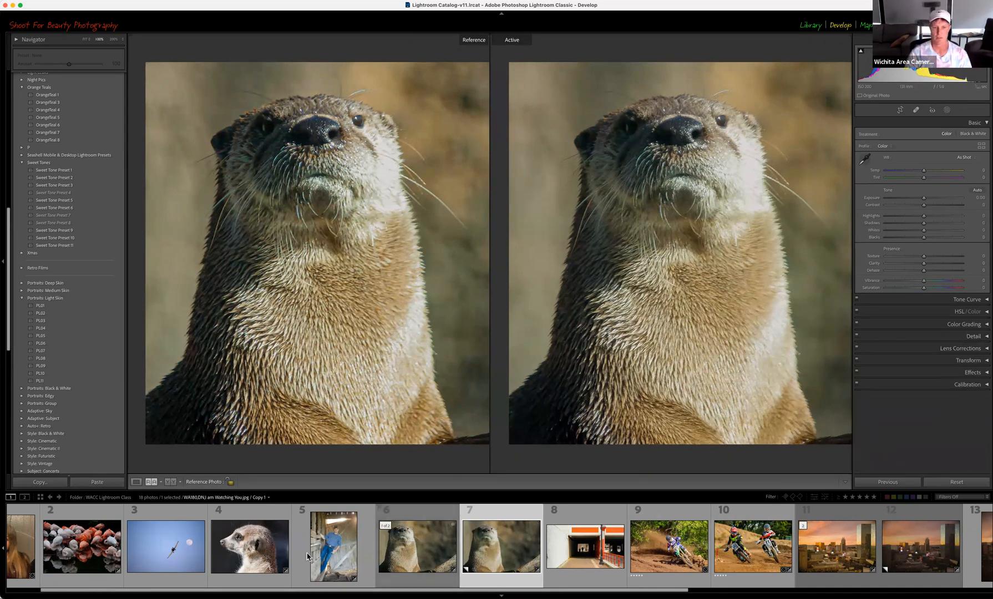
pyautogui.click(327, 552)
pyautogui.scroll(-5, 448, 547)
pyautogui.click(540, 546)
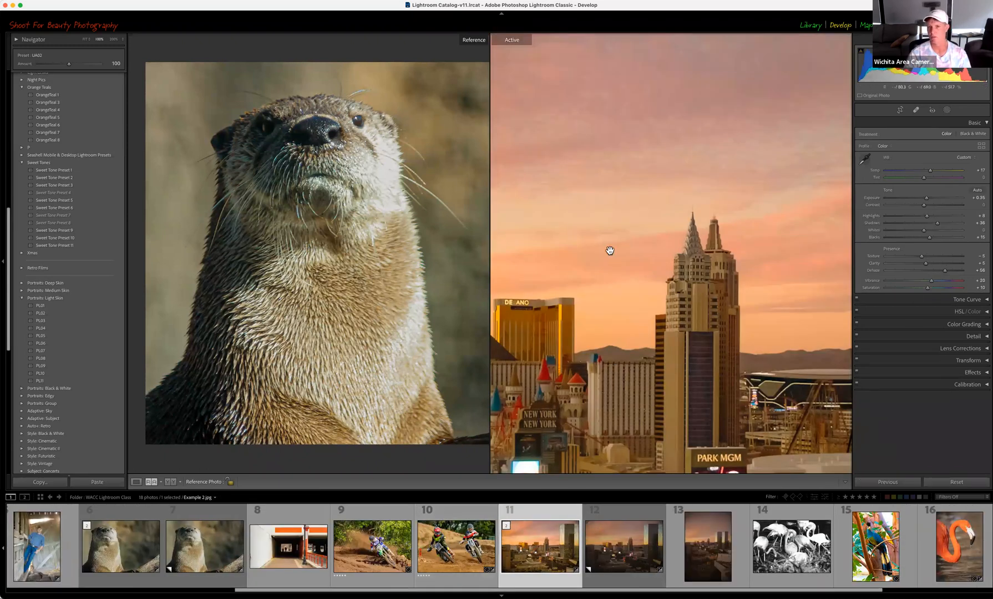
pyautogui.click(138, 483)
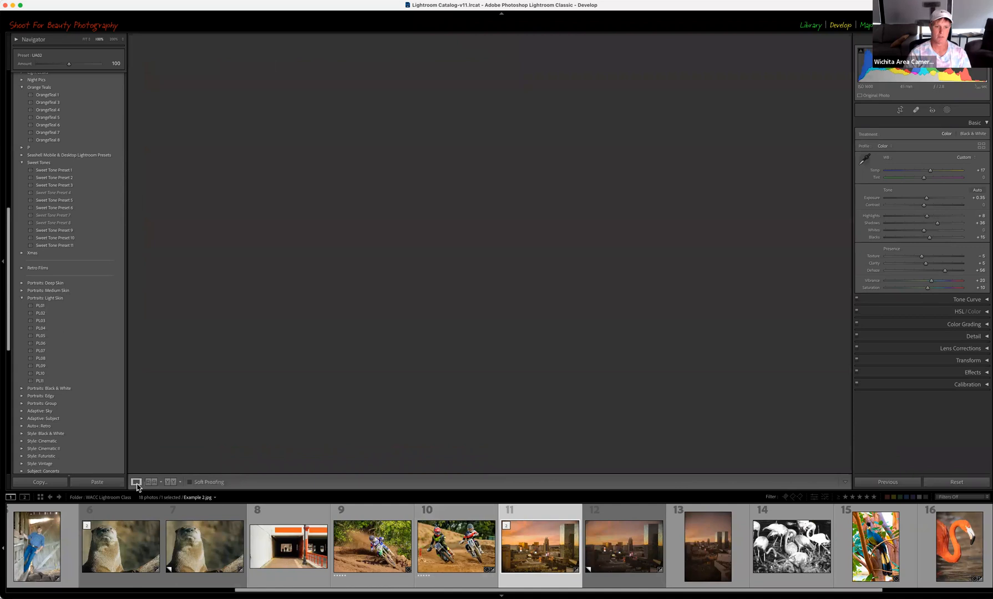
pyautogui.click(424, 338)
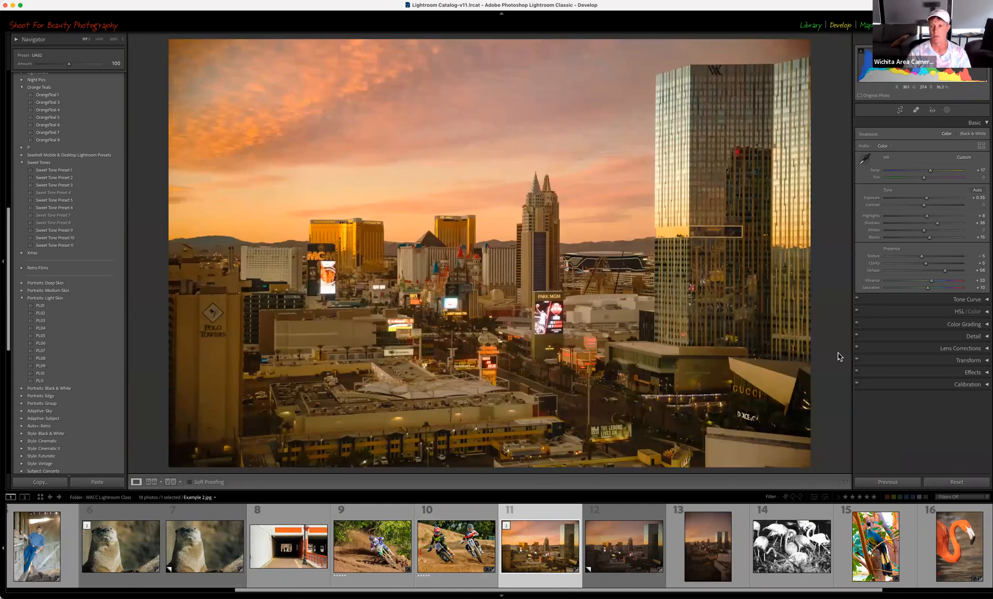
# - Open the Lens Corrections settings for the skyline photo and show the Profile options
pyautogui.click(986, 350)
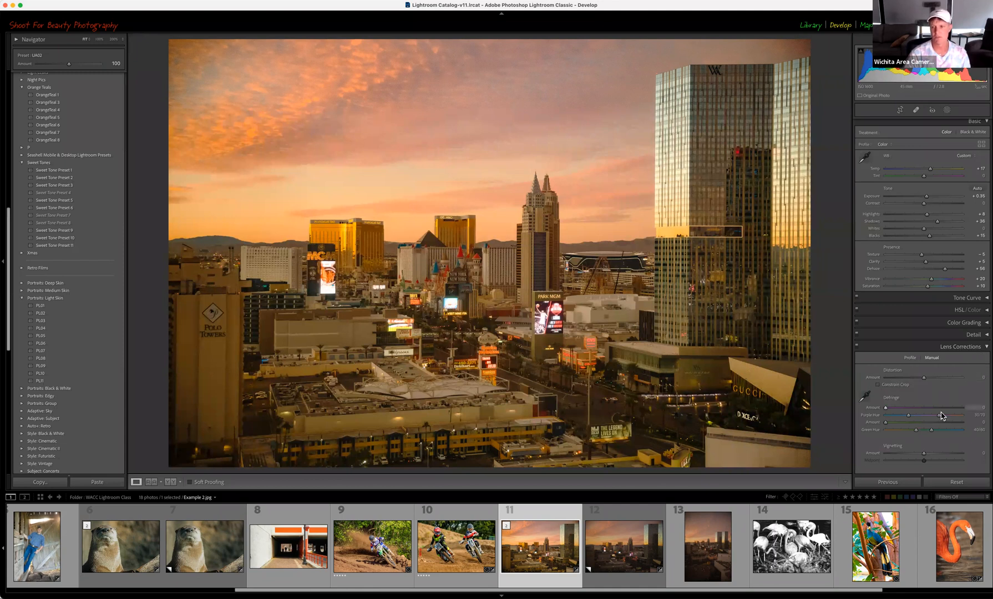
pyautogui.click(909, 357)
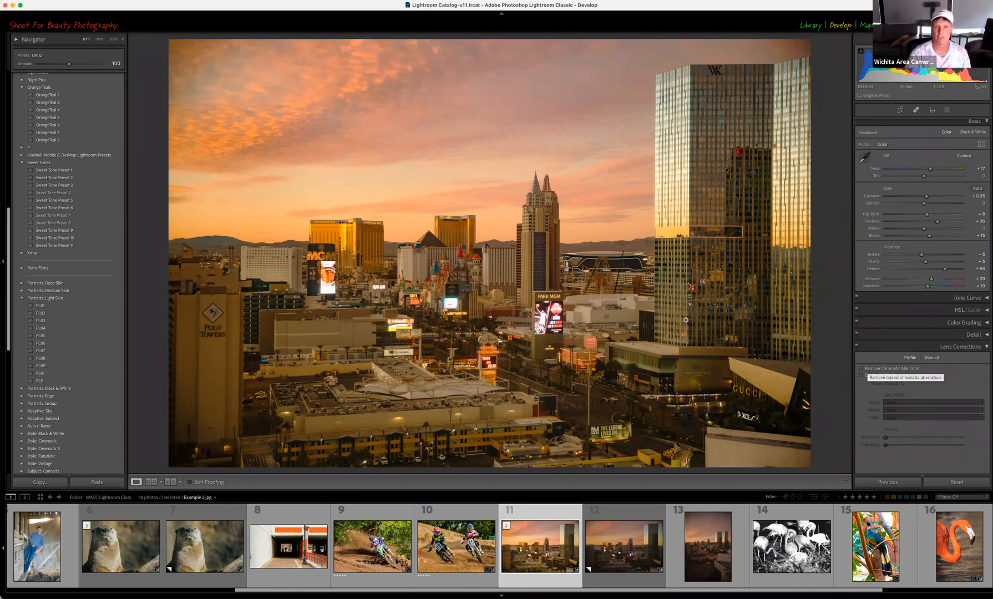
# - View the skyline photo at 200% zoom around the New York New York sign and raise Texture to +49
pyautogui.click(395, 244)
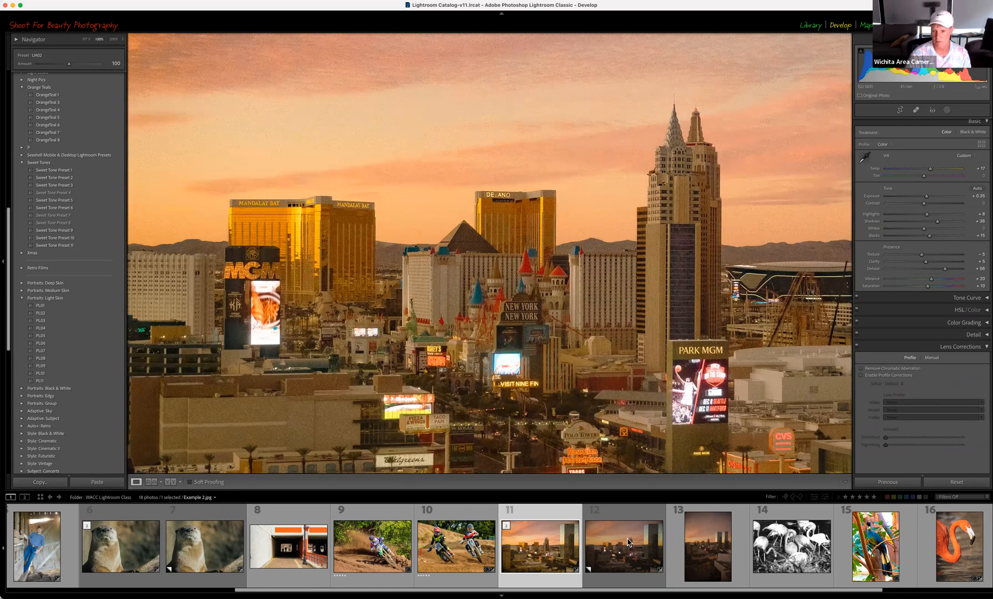
pyautogui.click(114, 40)
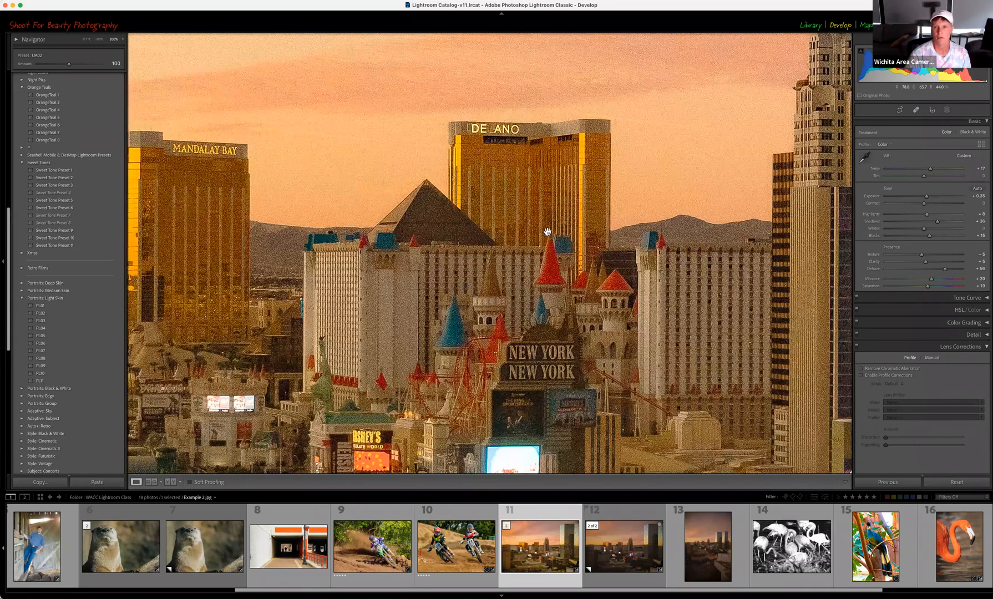
pyautogui.click(931, 255)
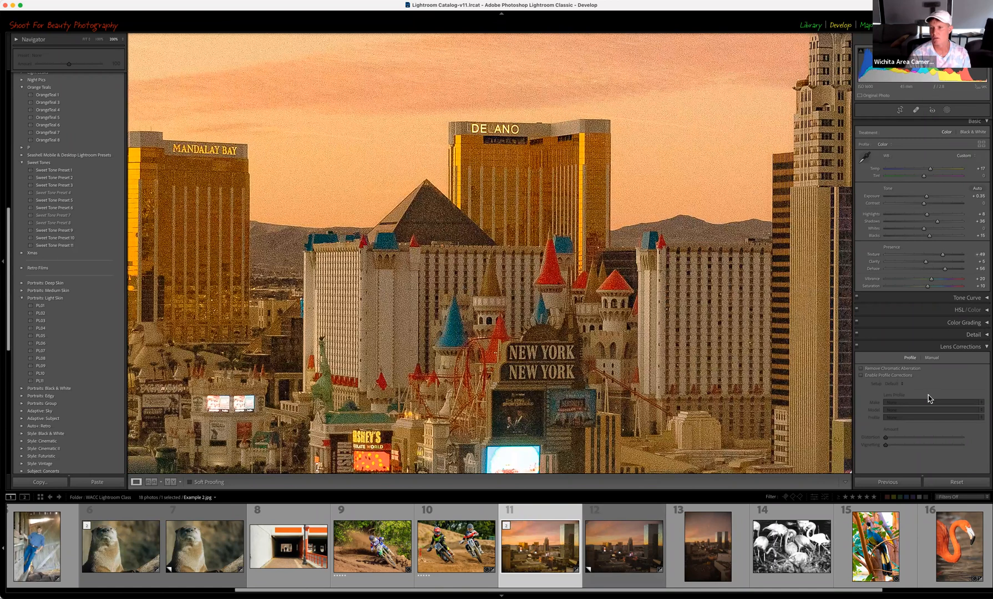
# - Enable Remove Chromatic Aberration for the skyline photo and return to the fitted view
pyautogui.click(862, 368)
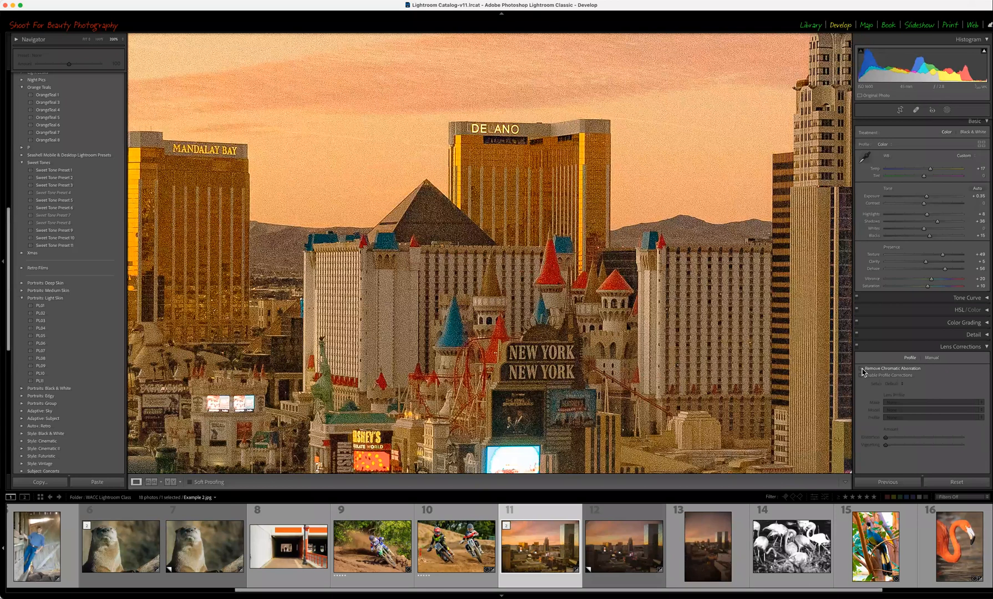
pyautogui.click(507, 223)
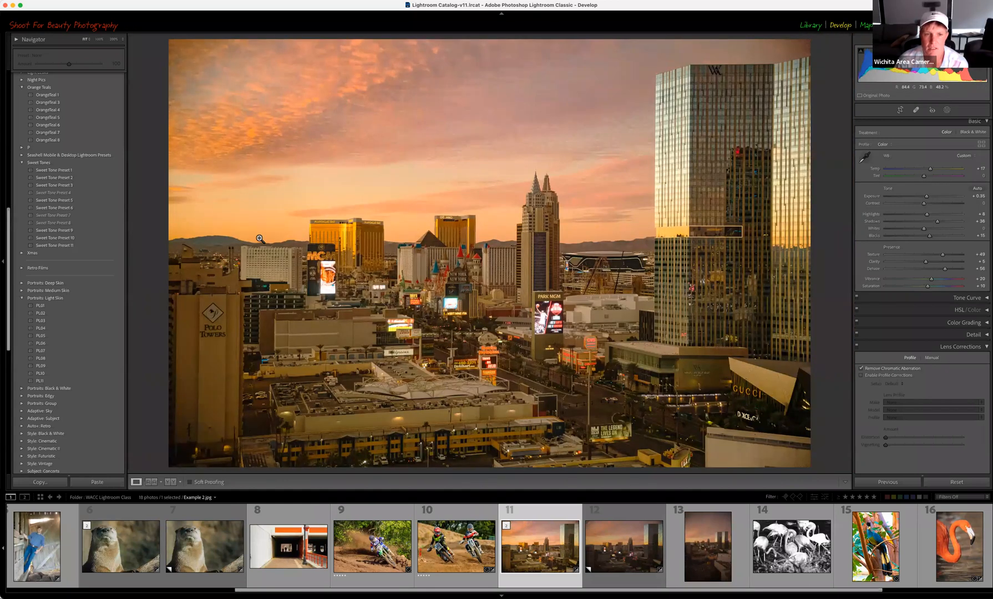
# - Browse the other sample photos, viewing the blue bird, the vertical skyline Example 3.jpg and the barn portrait Example 1.jpg
pyautogui.click(875, 546)
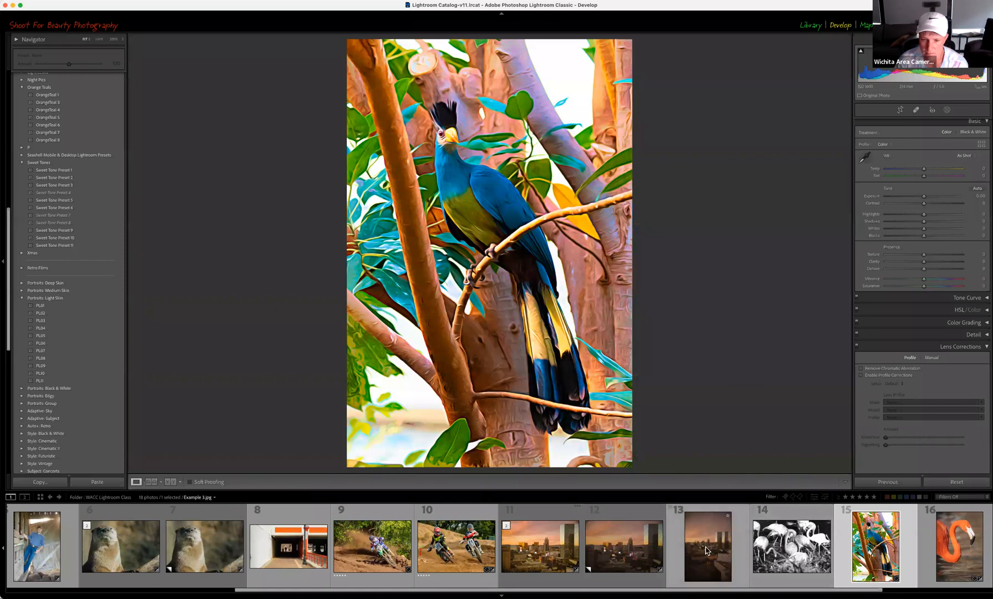
pyautogui.click(708, 546)
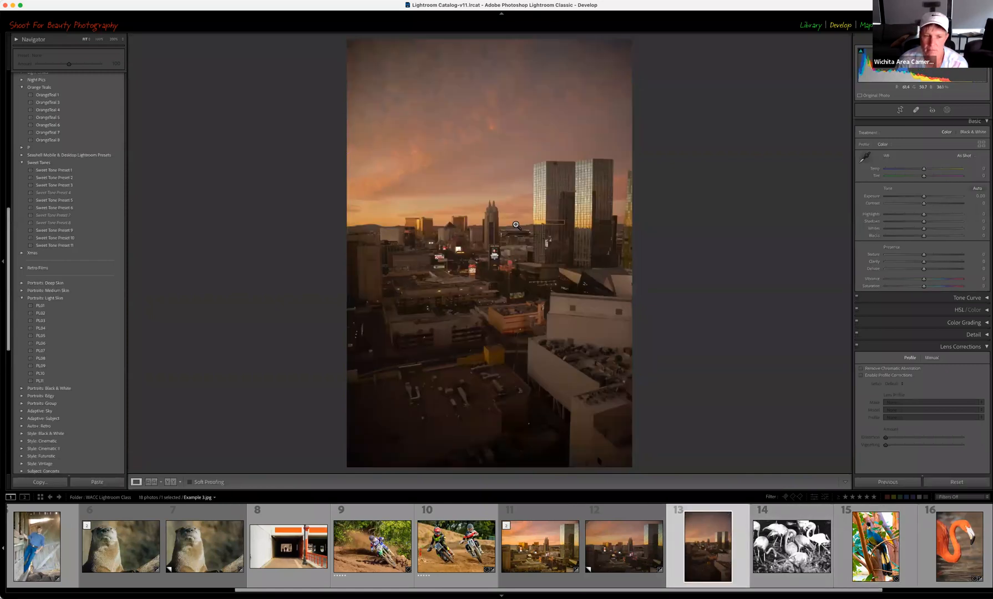
pyautogui.hscroll(-10, 398, 553)
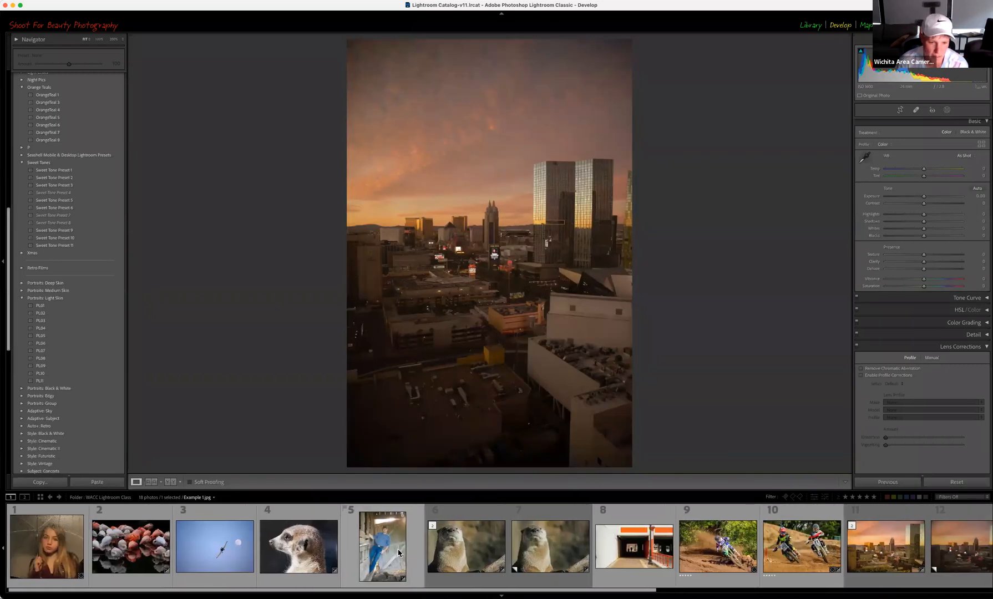
pyautogui.hscroll(10, 398, 553)
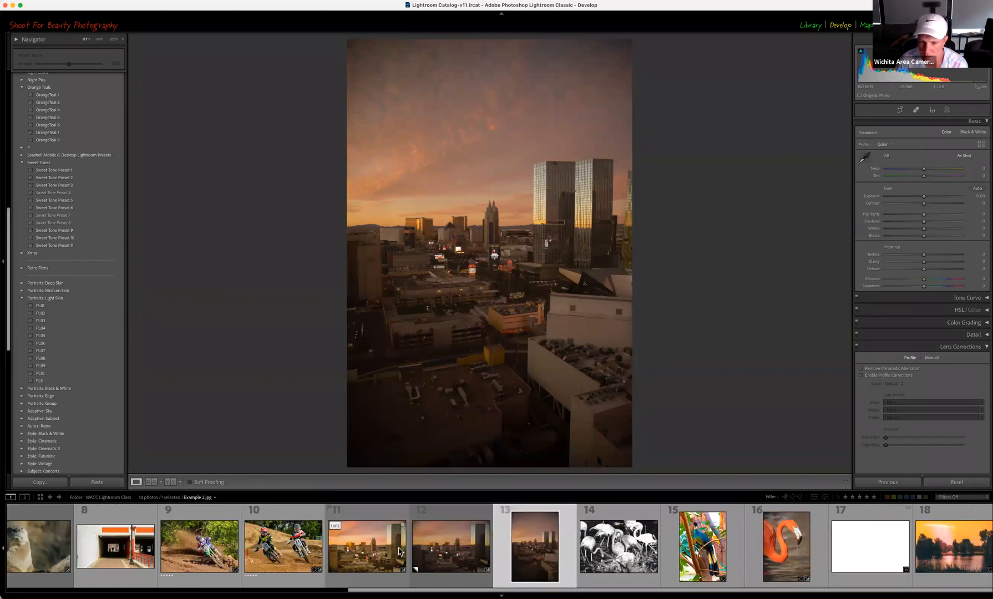
pyautogui.hscroll(-6, 400, 553)
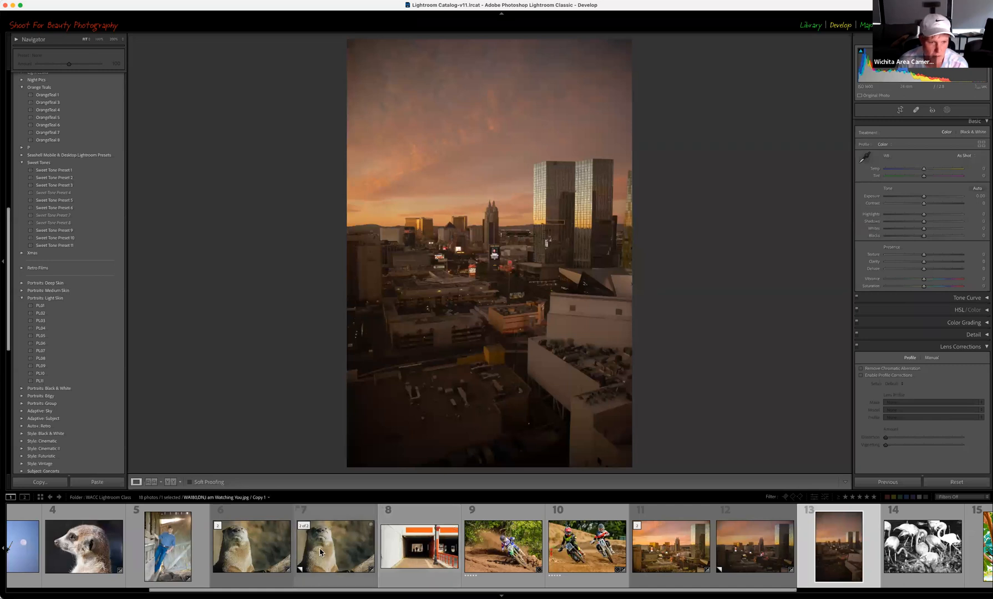
pyautogui.click(174, 552)
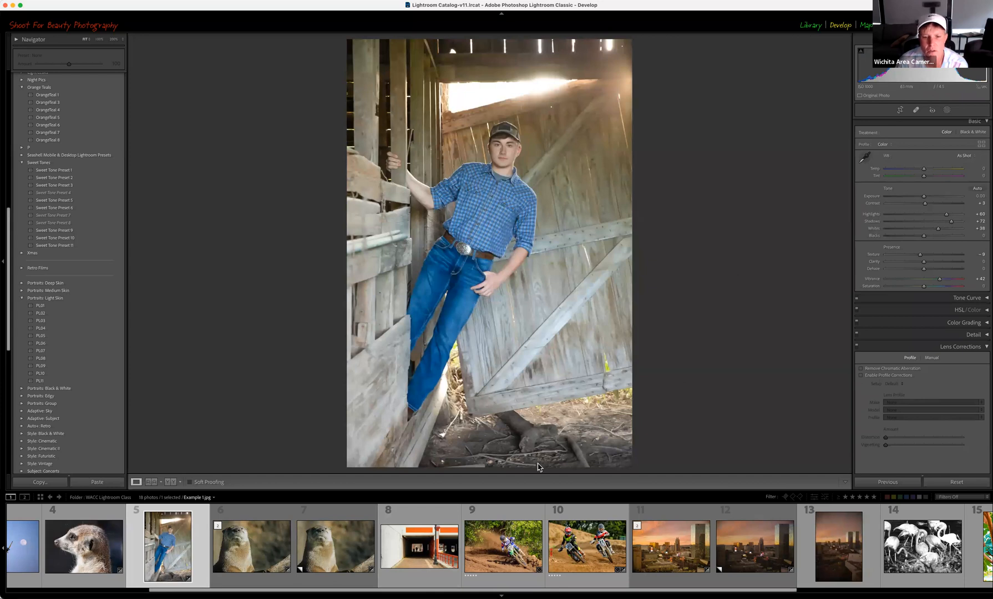
# - Enable Profile Corrections on the skyline photo Example 2.jpg and choose Tamron as the lens make
pyautogui.click(678, 559)
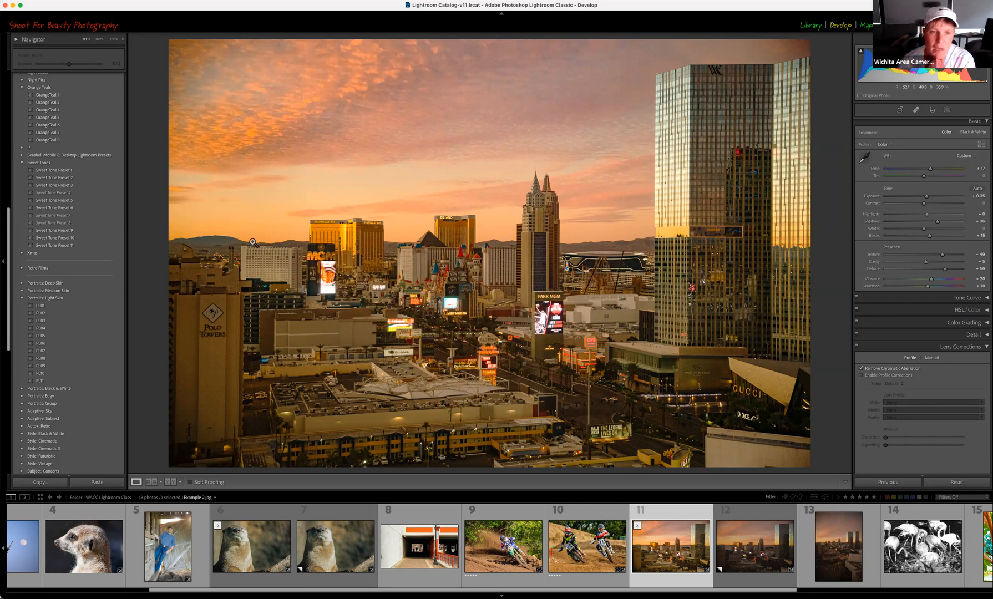
pyautogui.click(286, 240)
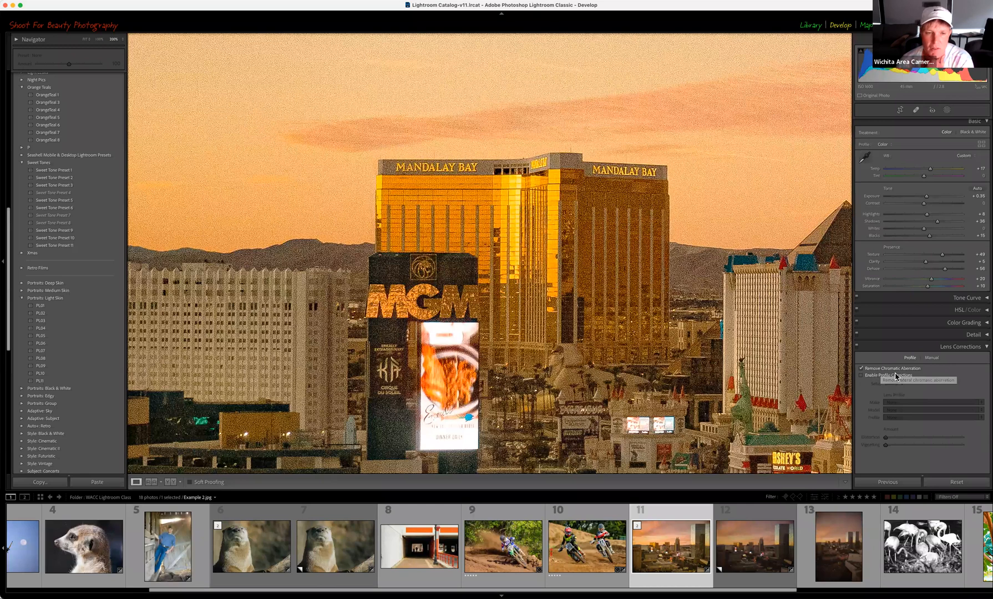
pyautogui.click(861, 376)
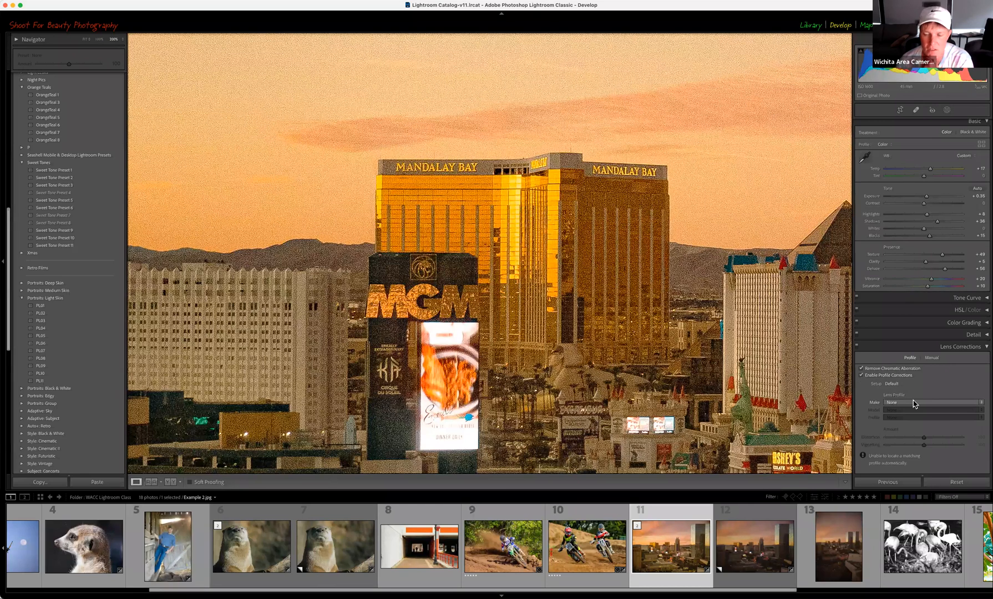
pyautogui.click(785, 365)
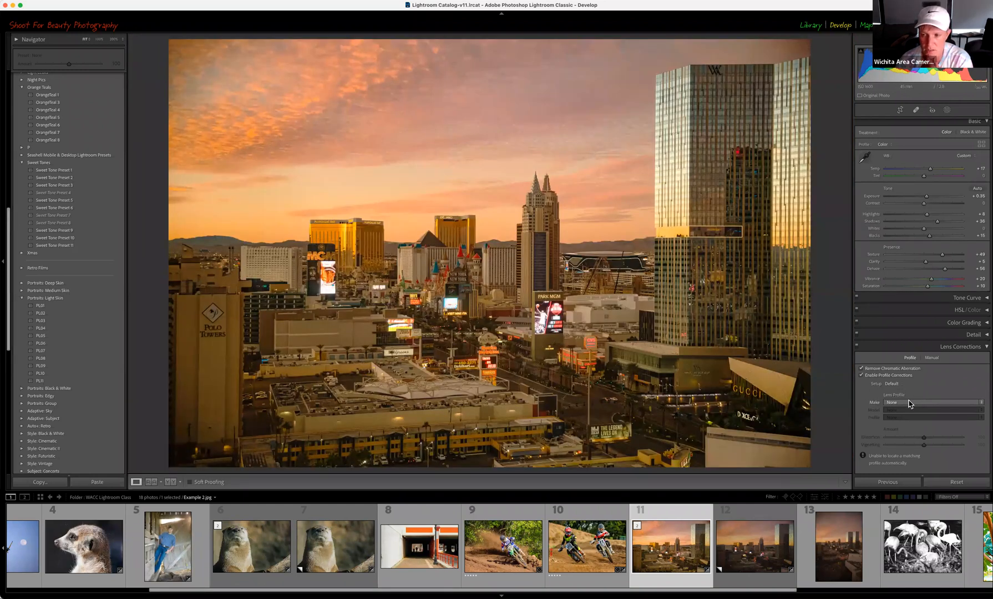
pyautogui.click(907, 402)
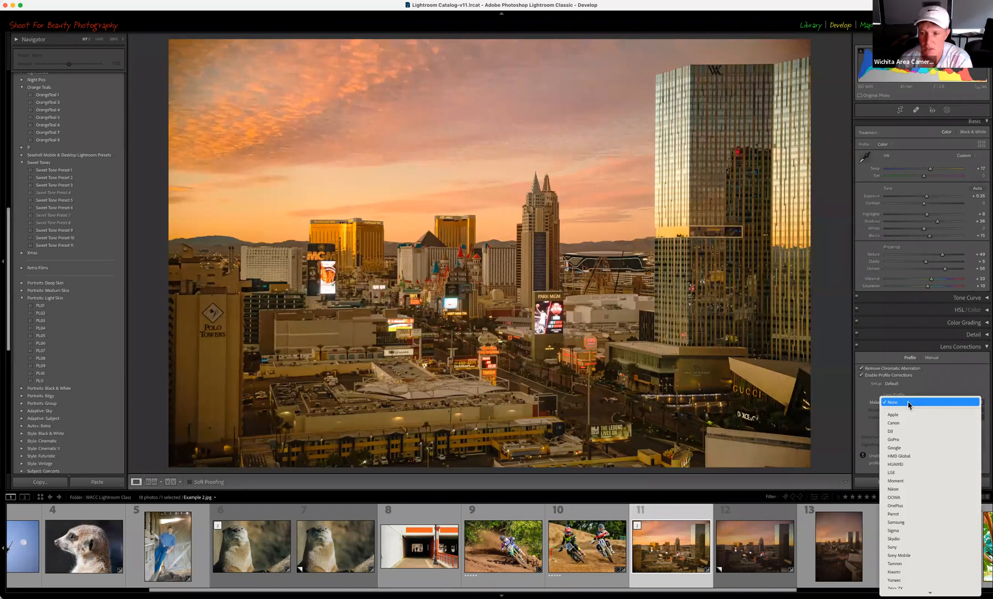
pyautogui.click(901, 564)
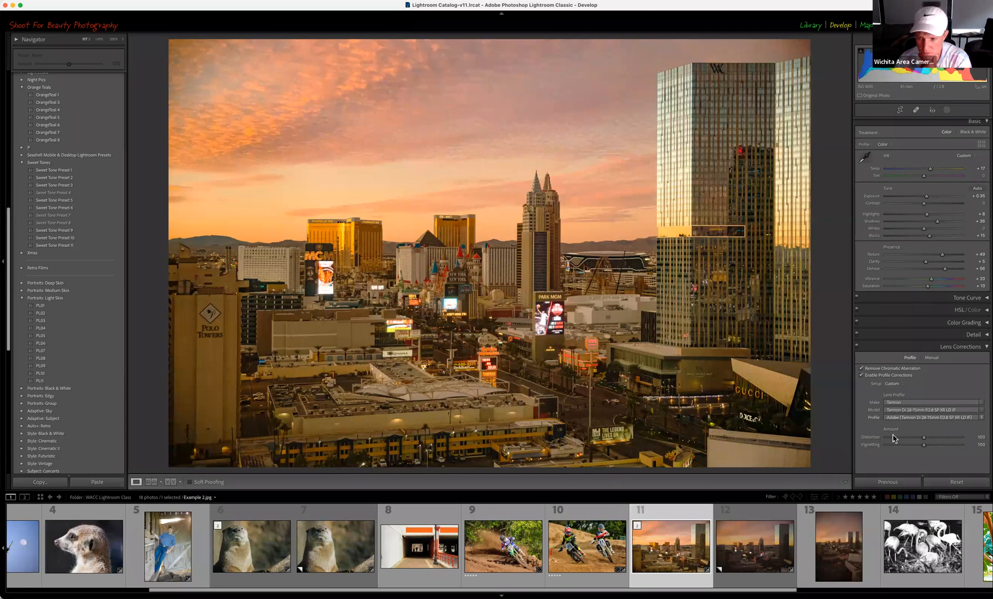
# - Test the lens profile's Distortion and Vignetting amounts, leaving Distortion at 100 and Vignetting at 200
pyautogui.moveTo(923, 441)
pyautogui.mouseDown()
pyautogui.moveTo(936, 441)
pyautogui.moveTo(923, 441)
pyautogui.mouseUp()
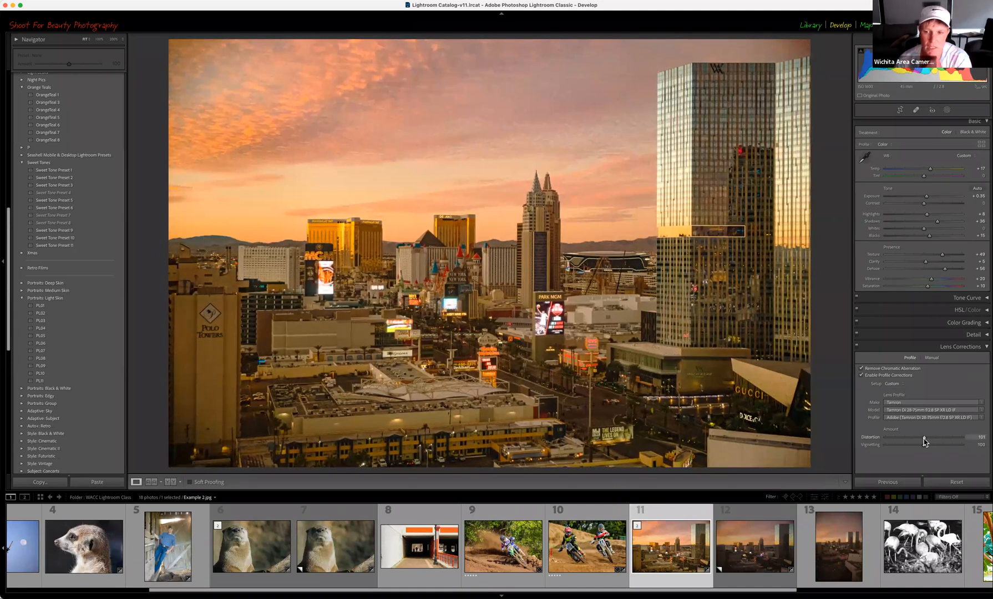
pyautogui.moveTo(914, 443); pyautogui.dragTo(882, 452)
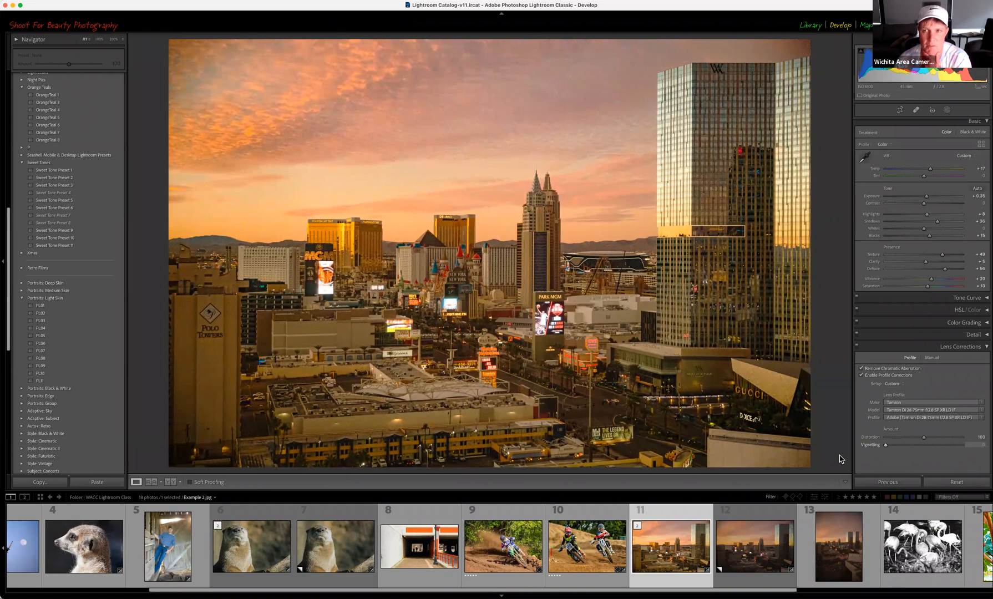
pyautogui.moveTo(902, 459); pyautogui.dragTo(874, 458)
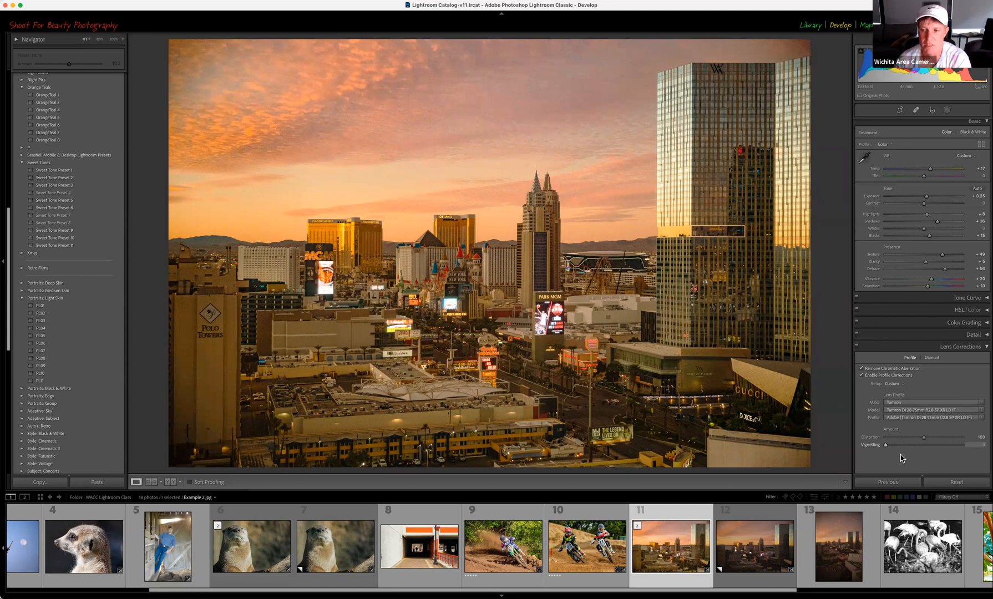
pyautogui.moveTo(950, 456); pyautogui.dragTo(970, 452)
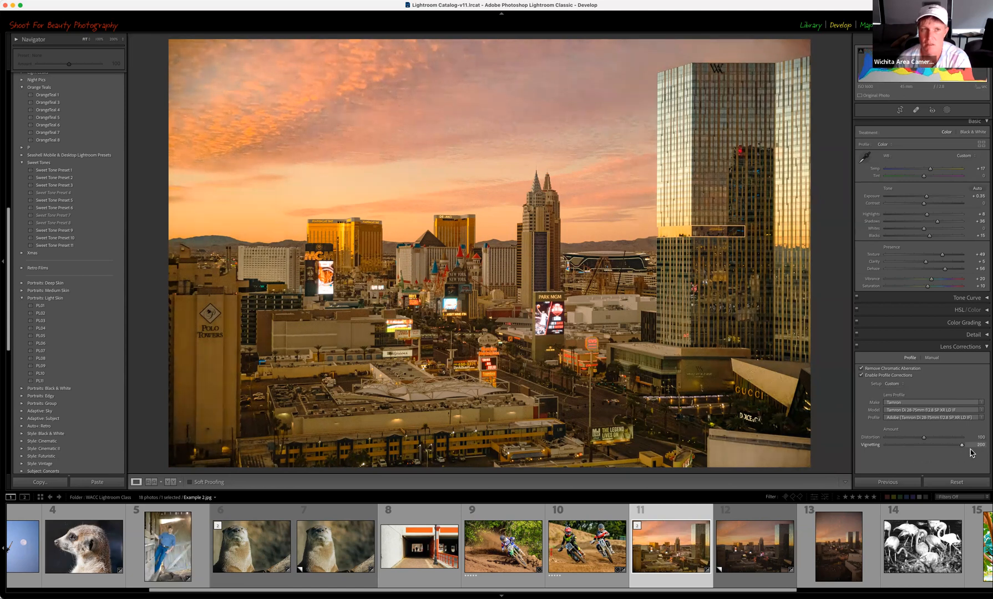
# - Try raising the purple Defringe Amount in the Manual lens corrections while viewing the skyline photo at 200%
pyautogui.click(931, 357)
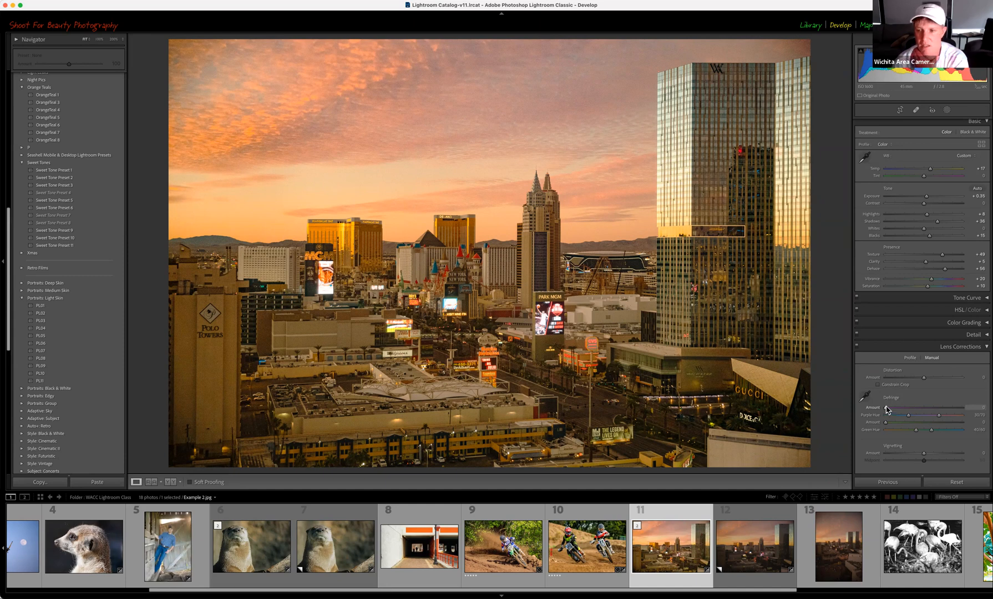
pyautogui.click(407, 246)
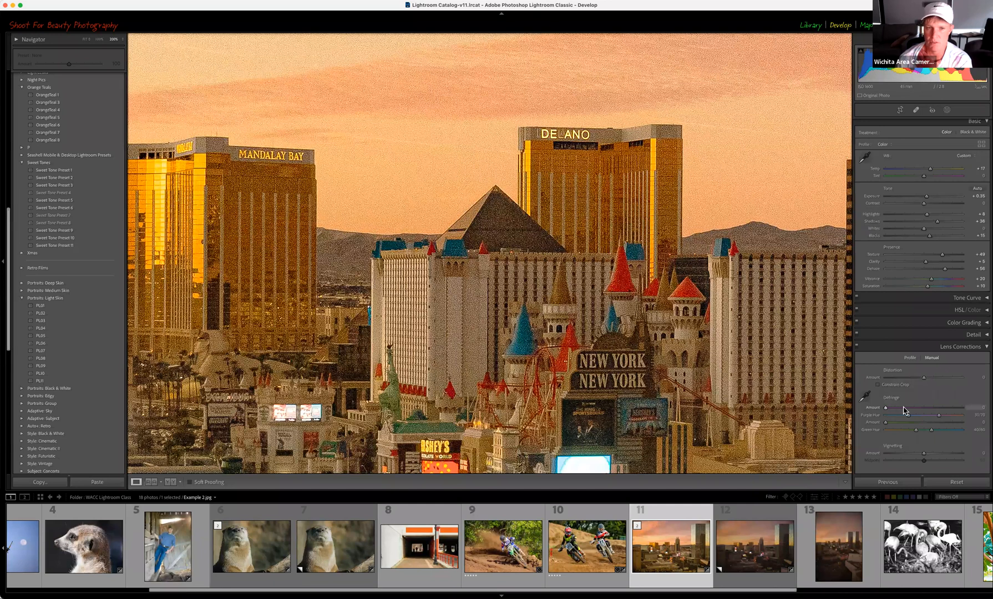
pyautogui.moveTo(921, 409); pyautogui.dragTo(937, 410)
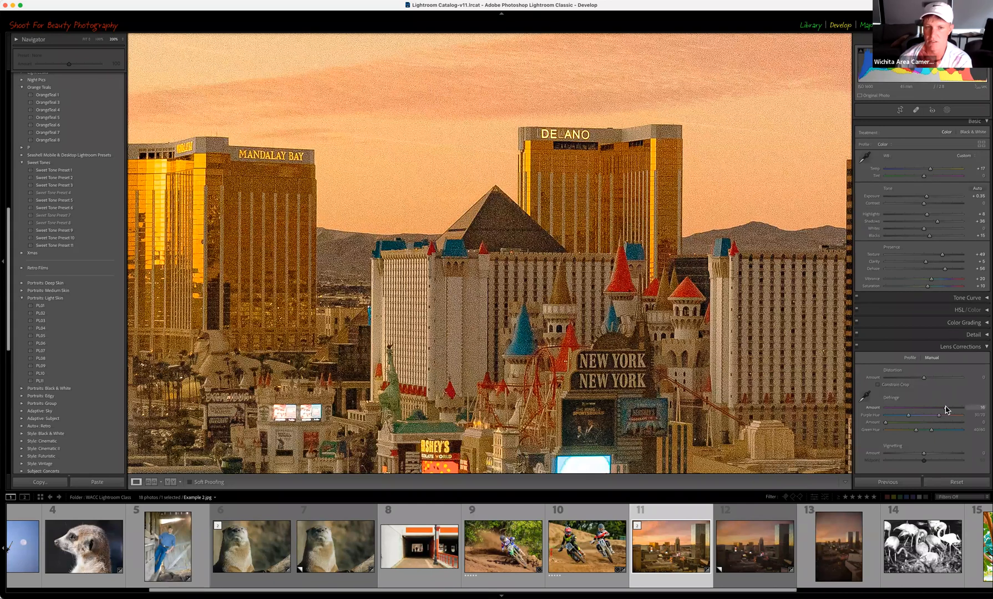
# - Open the vertical skyline photo Example 3.jpg at 200% and raise Exposure to +0.10
pyautogui.click(766, 557)
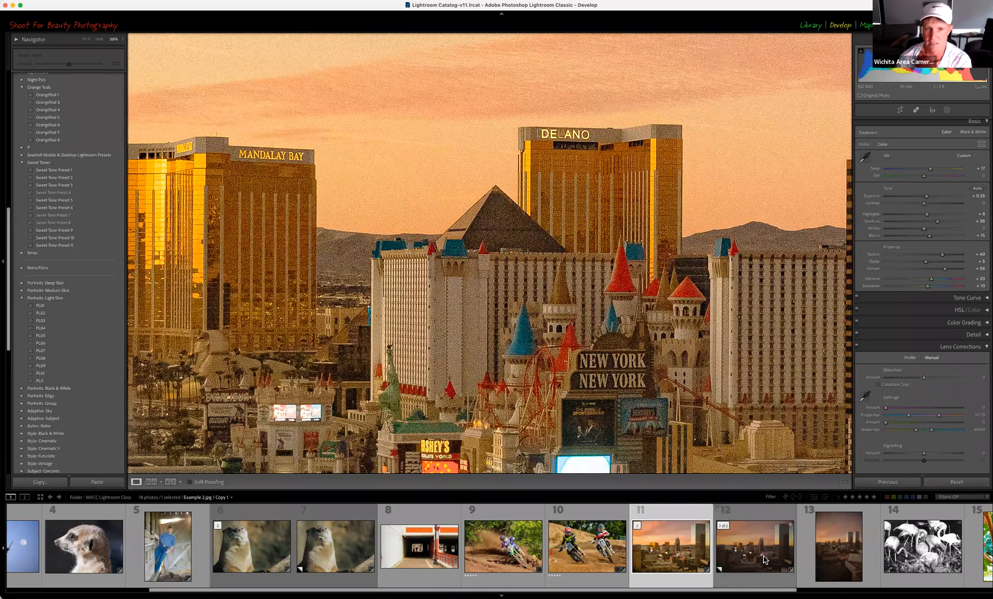
pyautogui.click(818, 558)
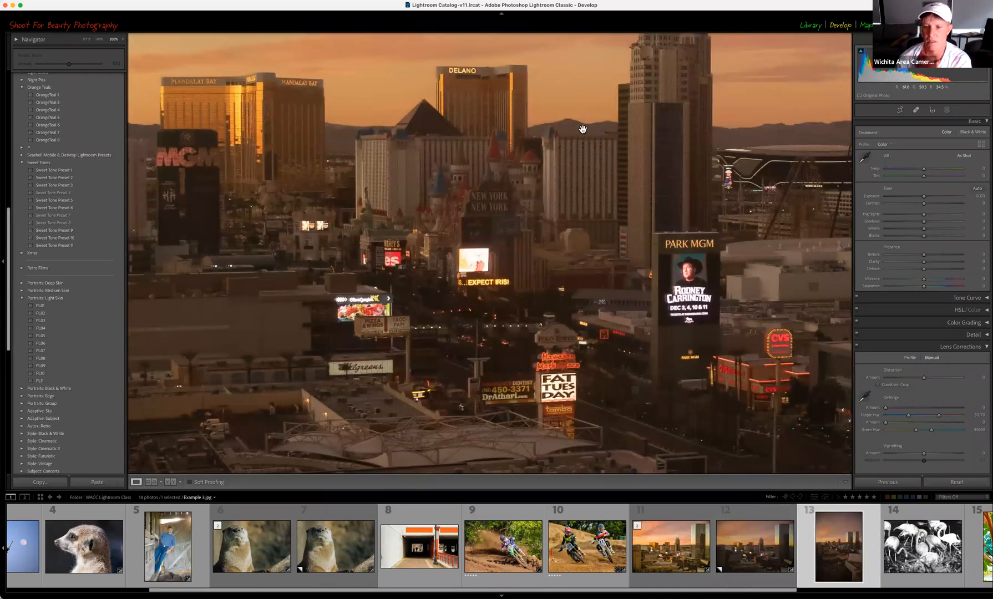
pyautogui.moveTo(933, 201)
pyautogui.mouseDown()
pyautogui.moveTo(945, 200)
pyautogui.moveTo(930, 201)
pyautogui.mouseUp()
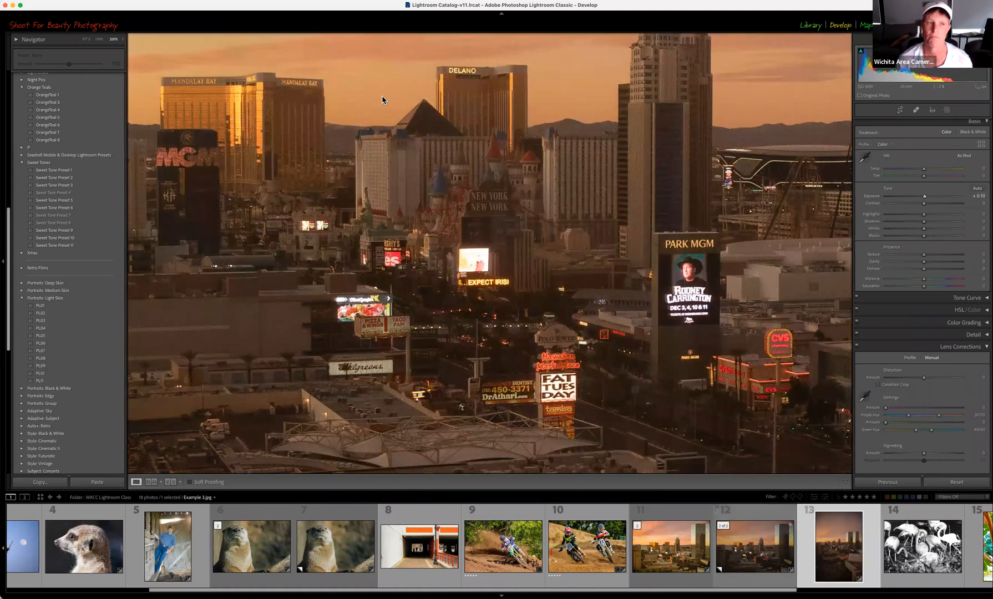
# - Open the motocross photo SFB_9762.JPG from the Great Bend RD 4 folder in the Library, fitted to the window
pyautogui.press('e')
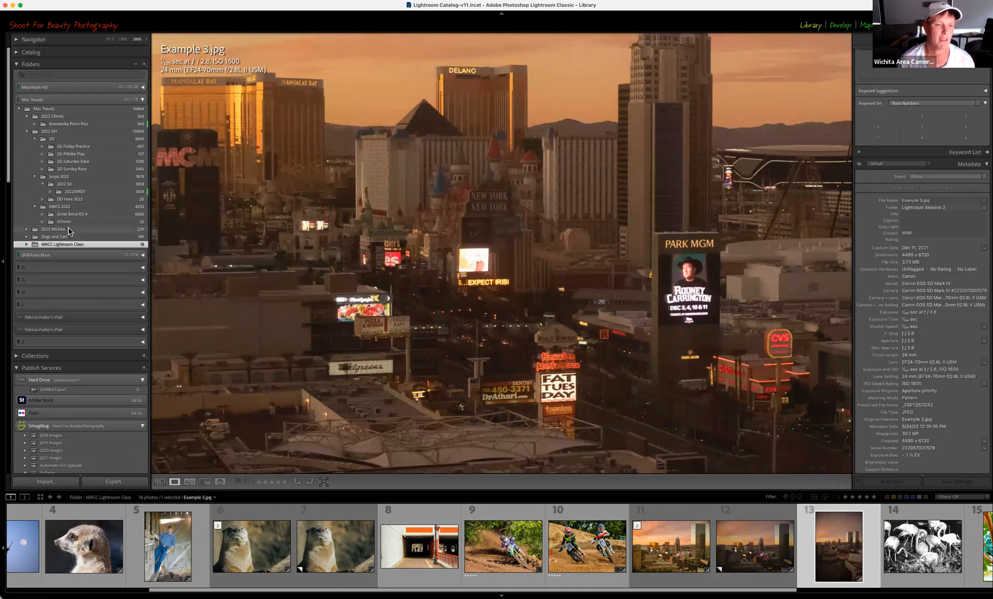
pyautogui.click(70, 217)
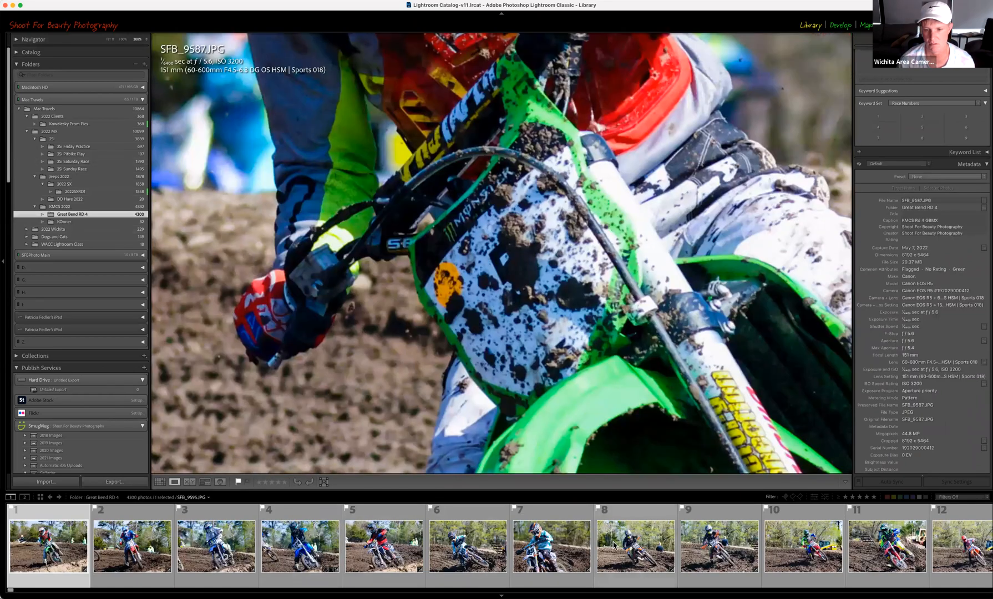
pyautogui.scroll(-10, 637, 548)
pyautogui.scroll(-5, 636, 548)
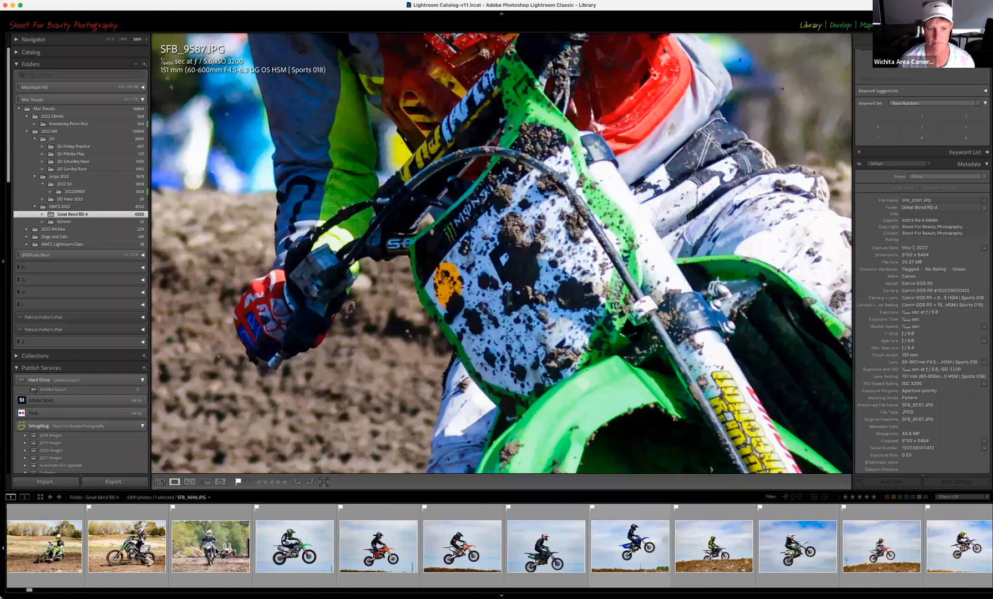
pyautogui.click(118, 549)
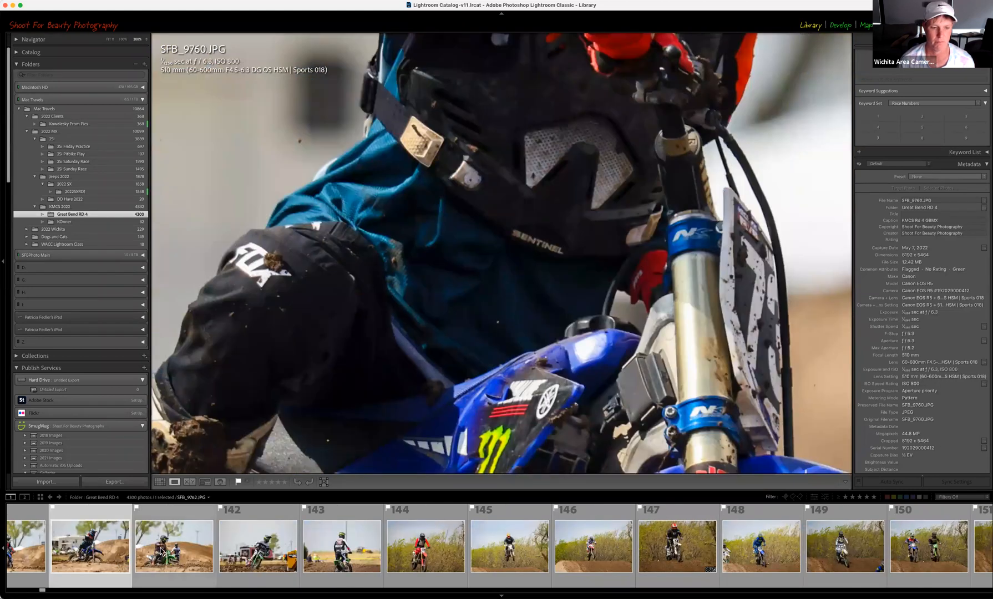
pyautogui.click(209, 542)
pyautogui.click(383, 340)
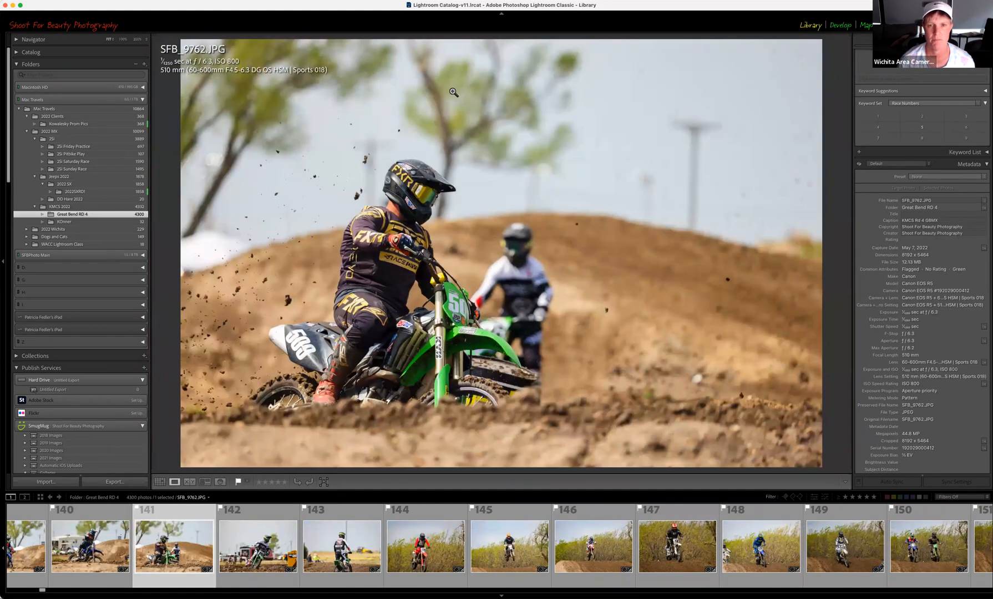
# - In Develop, set the motocross photo's Clarity to +28, Shadows to +100, Highlights to -100, Blacks to -77 and Dehaze to +30
pyautogui.click(840, 25)
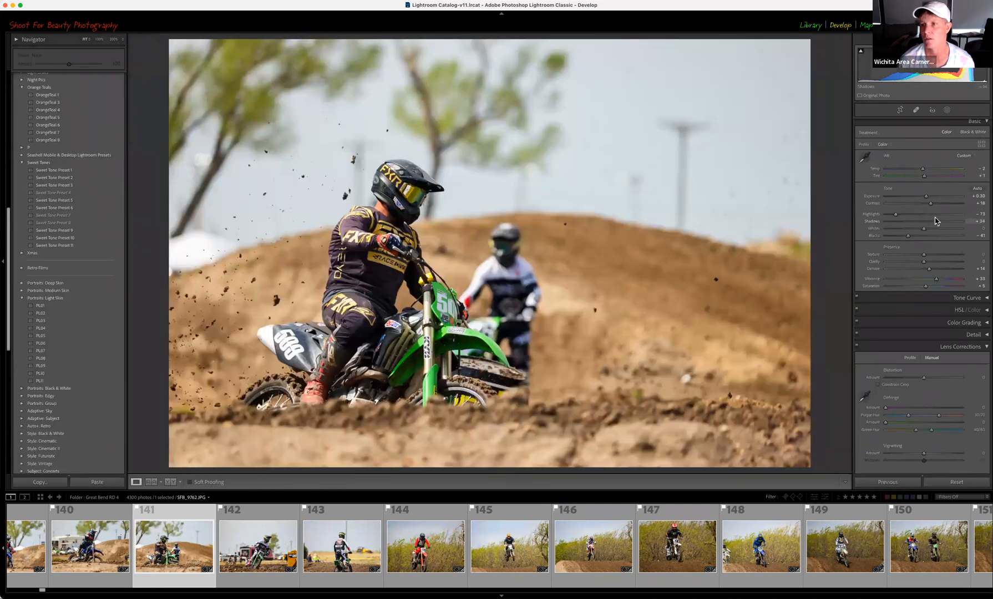
pyautogui.moveTo(925, 264); pyautogui.dragTo(934, 263)
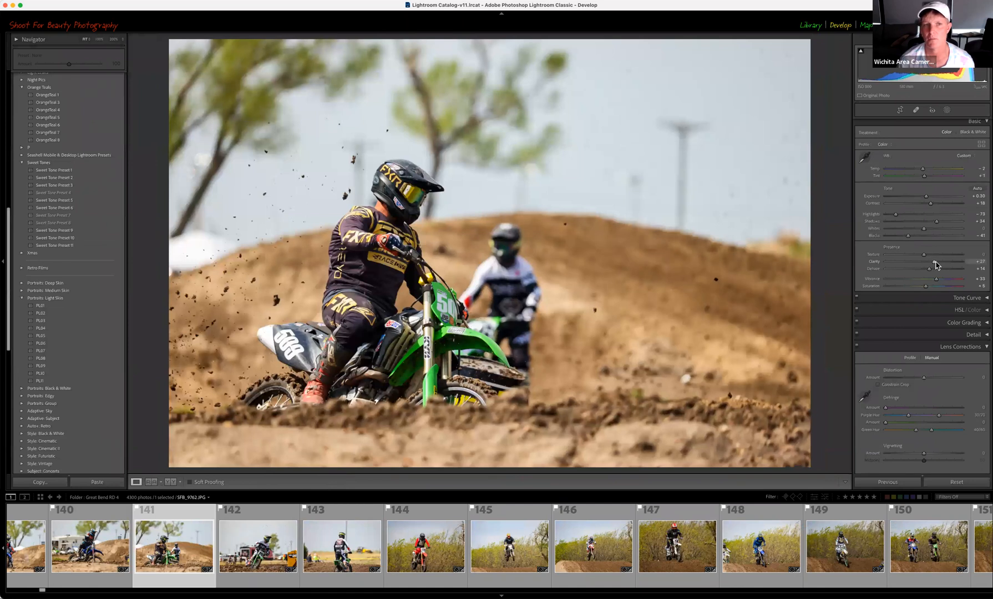
pyautogui.moveTo(936, 226); pyautogui.dragTo(976, 222)
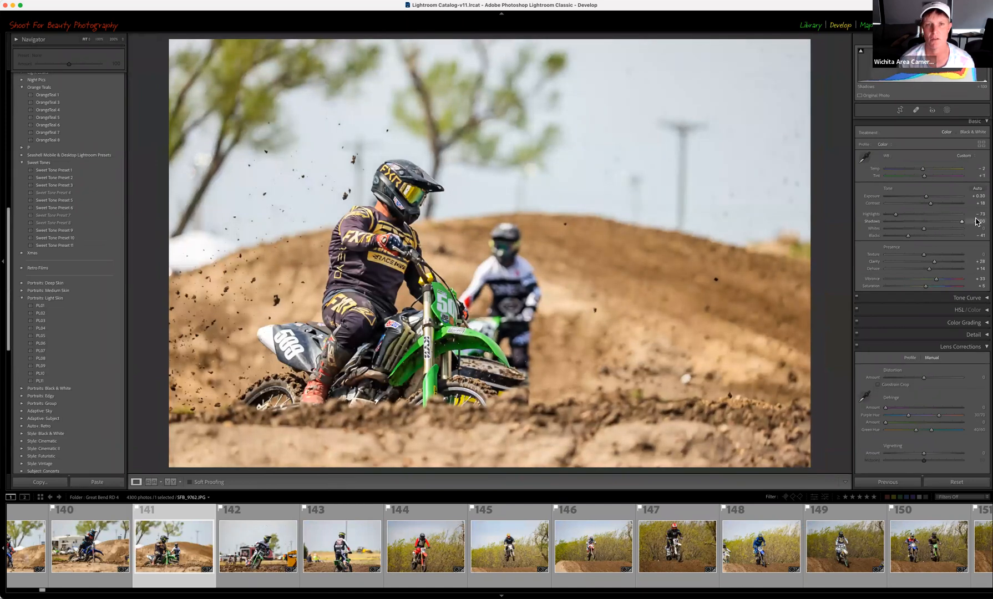
pyautogui.moveTo(895, 215); pyautogui.dragTo(891, 240)
pyautogui.moveTo(929, 269); pyautogui.dragTo(935, 272)
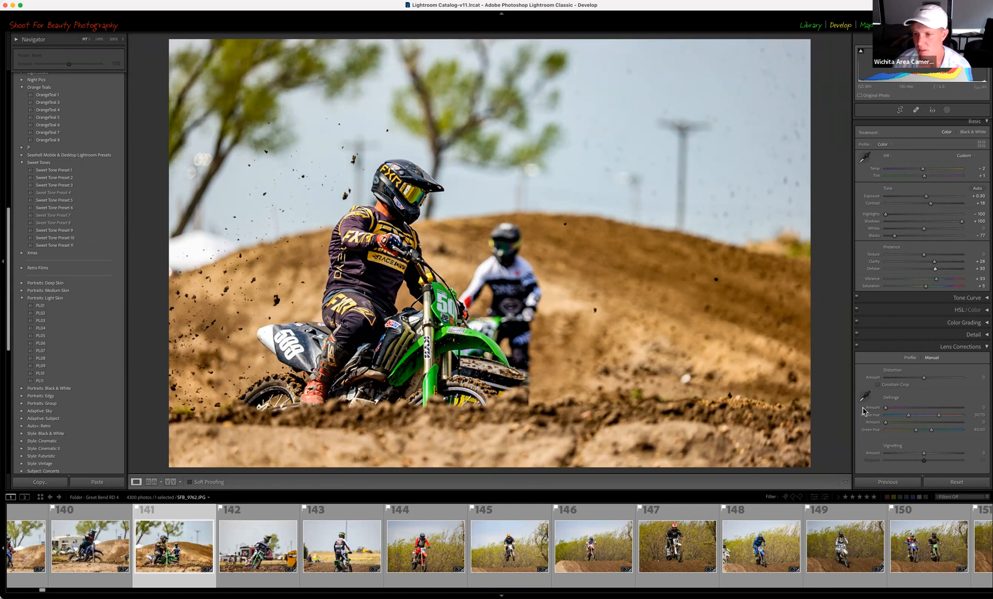
# - Set the green Defringe Amount to 20 for the motocross photo and return to the Library module
pyautogui.moveTo(888, 424)
pyautogui.mouseDown()
pyautogui.moveTo(964, 415)
pyautogui.moveTo(893, 426)
pyautogui.mouseUp()
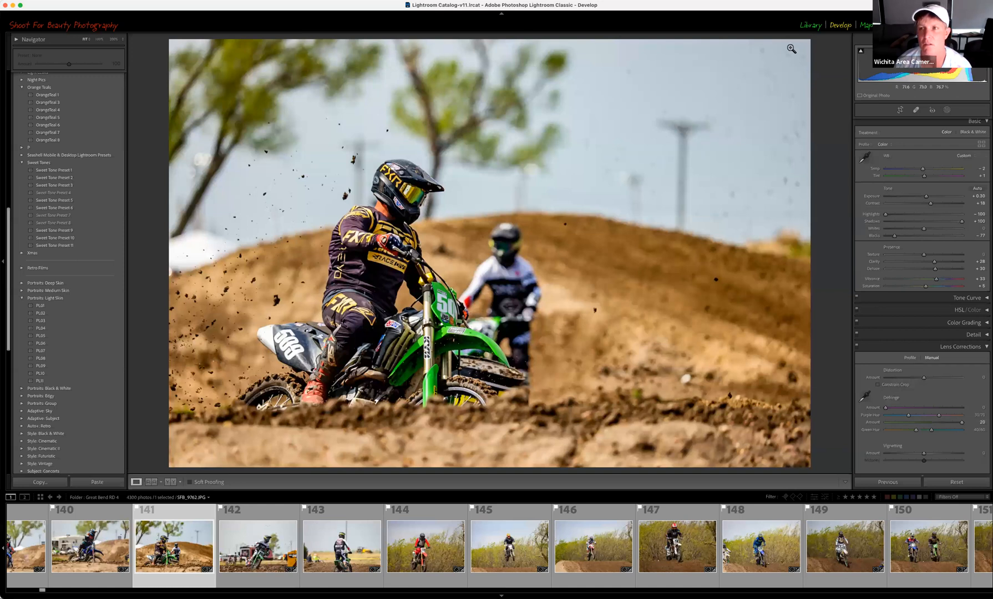
pyautogui.click(809, 25)
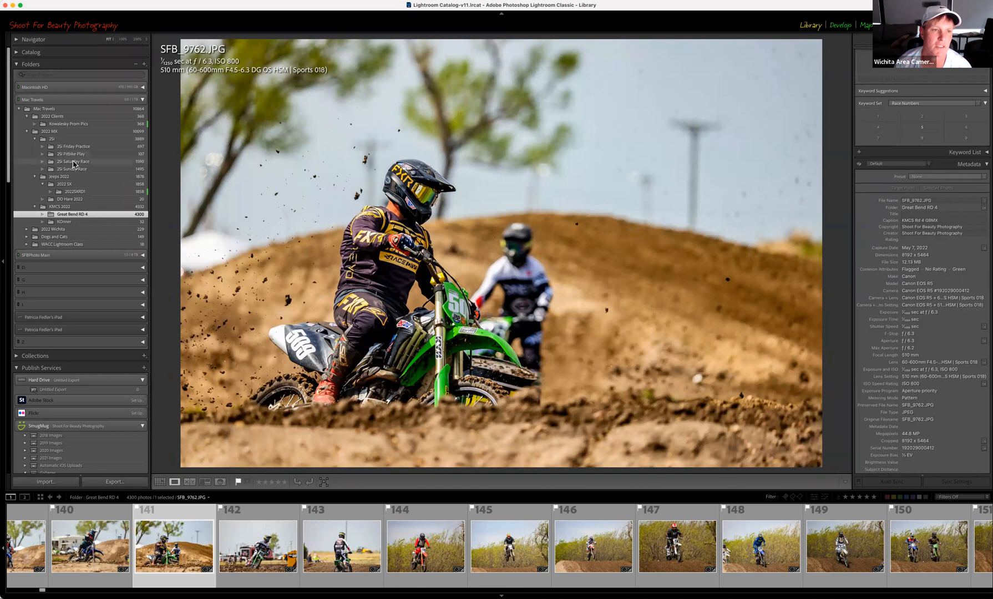
# - Open the 2022SXRD1 folder and browse its photos in the filmstrip
pyautogui.click(71, 192)
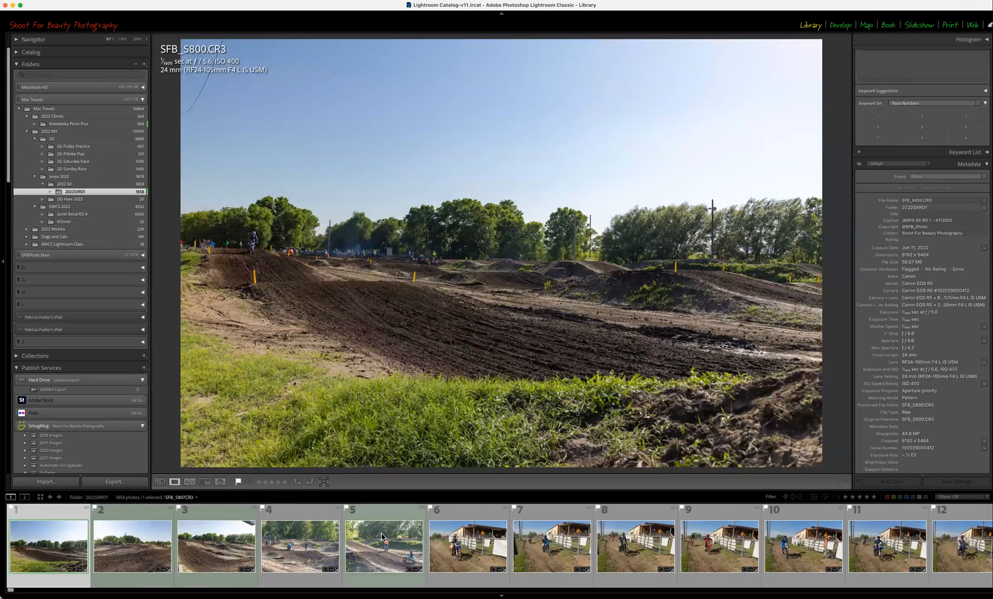
pyautogui.hscroll(20, 374, 544)
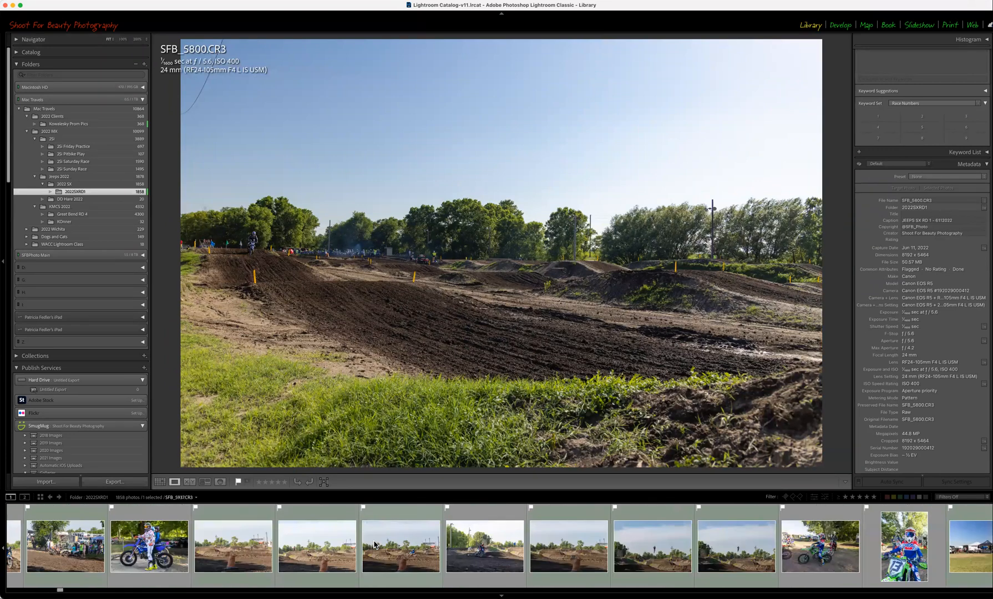
pyautogui.hscroll(10, 374, 545)
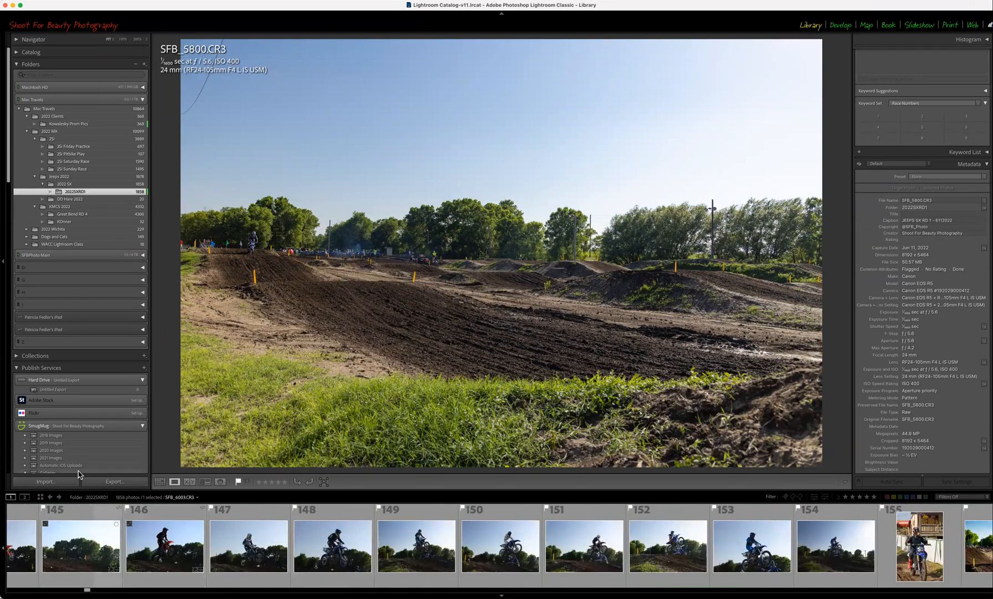
# - Expand the SFBPhoto Main drive and its 2021 Travel folder, and open the Michigan - July folder
pyautogui.scroll(-10, 72, 427)
pyautogui.scroll(10, 72, 427)
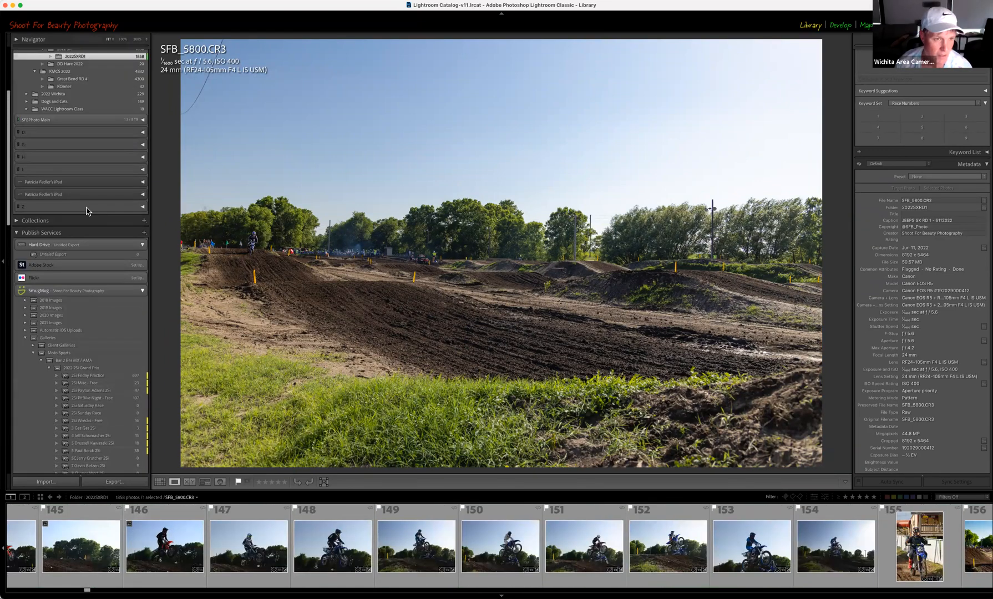
pyautogui.click(95, 120)
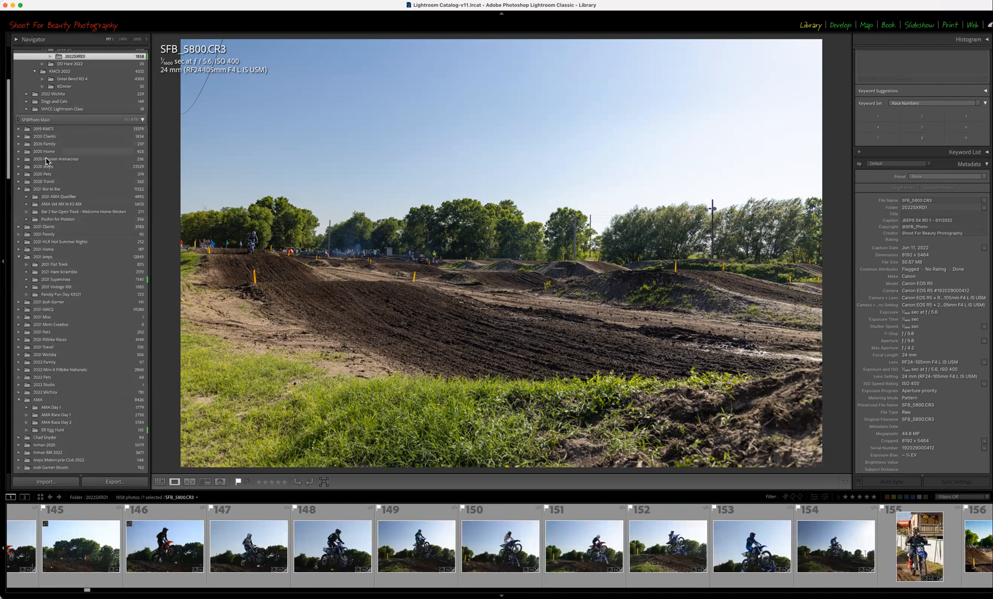
pyautogui.scroll(-10, 64, 310)
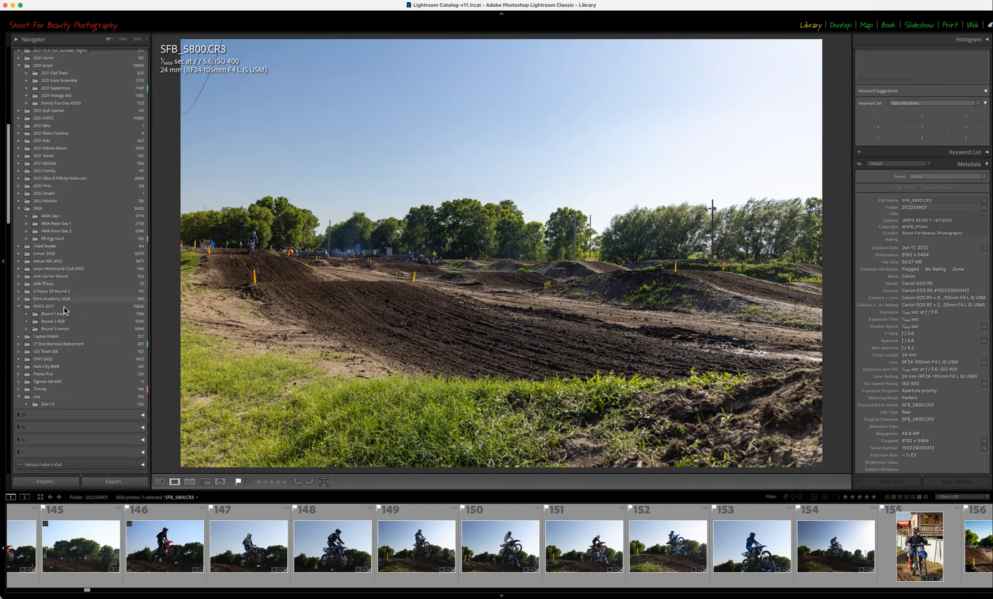
pyautogui.click(19, 152)
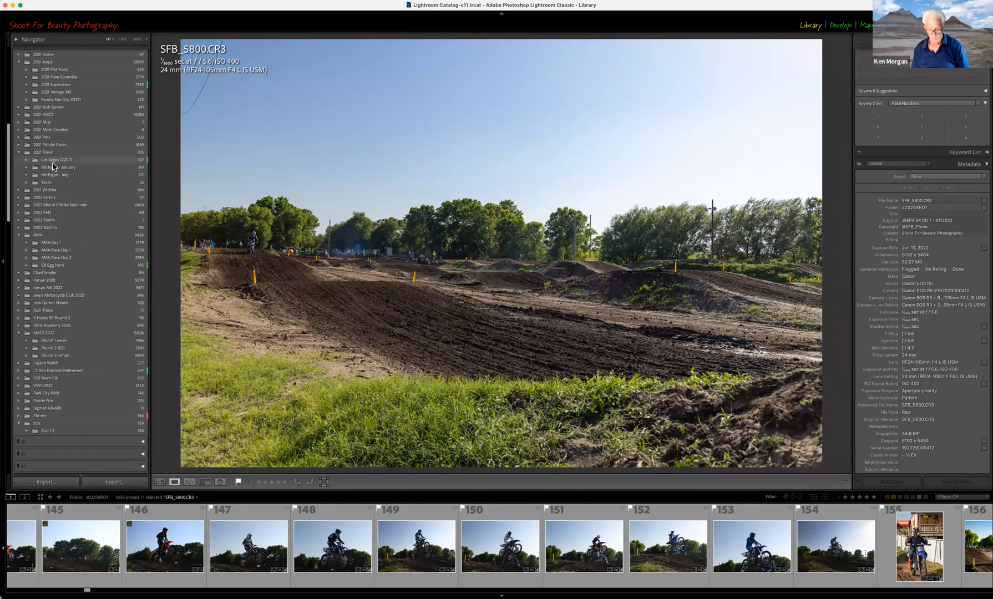
pyautogui.click(30, 168)
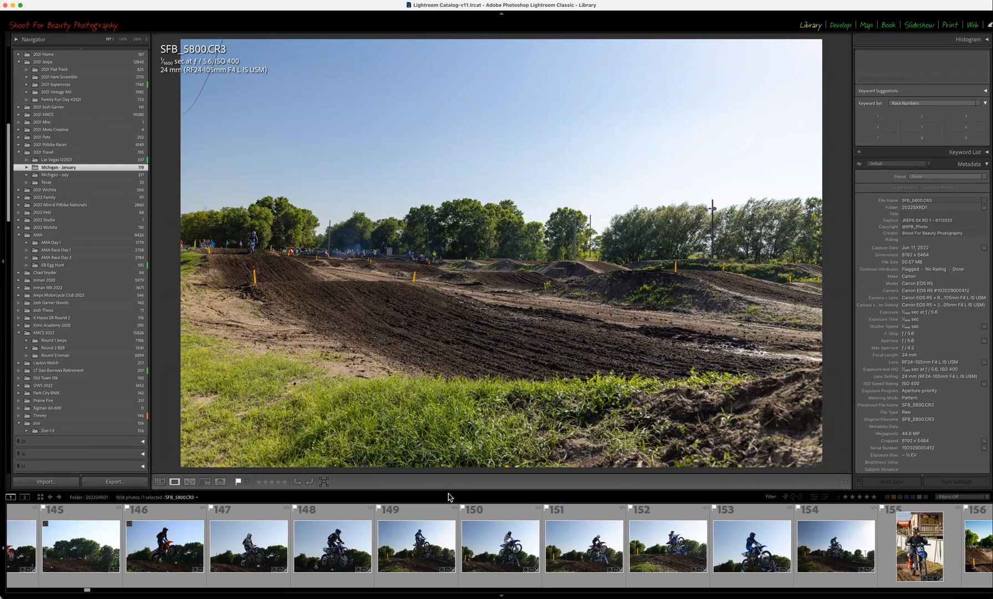
pyautogui.click(55, 175)
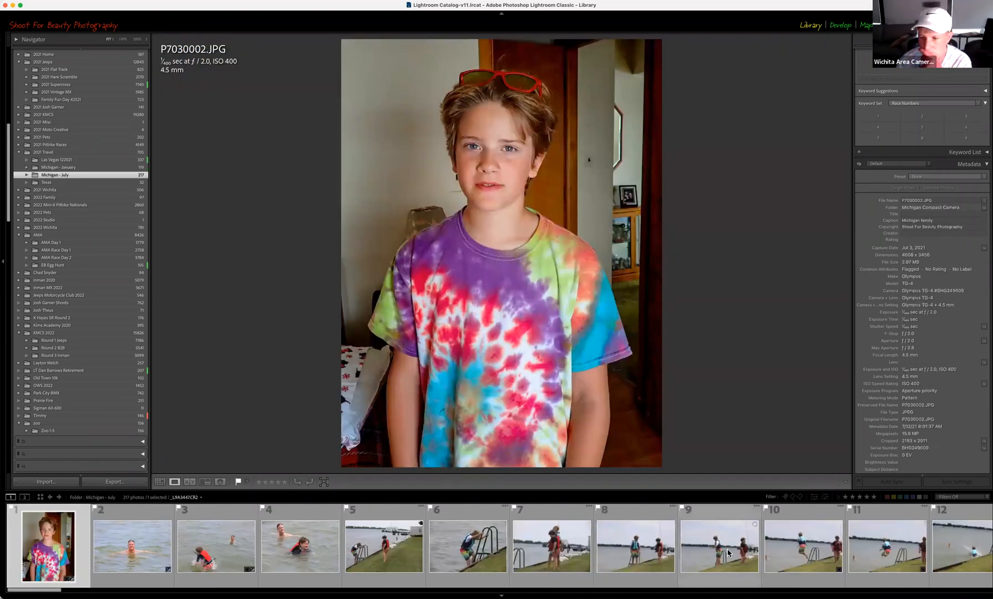
# - Find the marina photo _L9A4021.CR2 near the end of the Michigan - July folder and inspect it zoomed in, then fitted
pyautogui.scroll(-3, 728, 552)
pyautogui.scroll(-15, 728, 553)
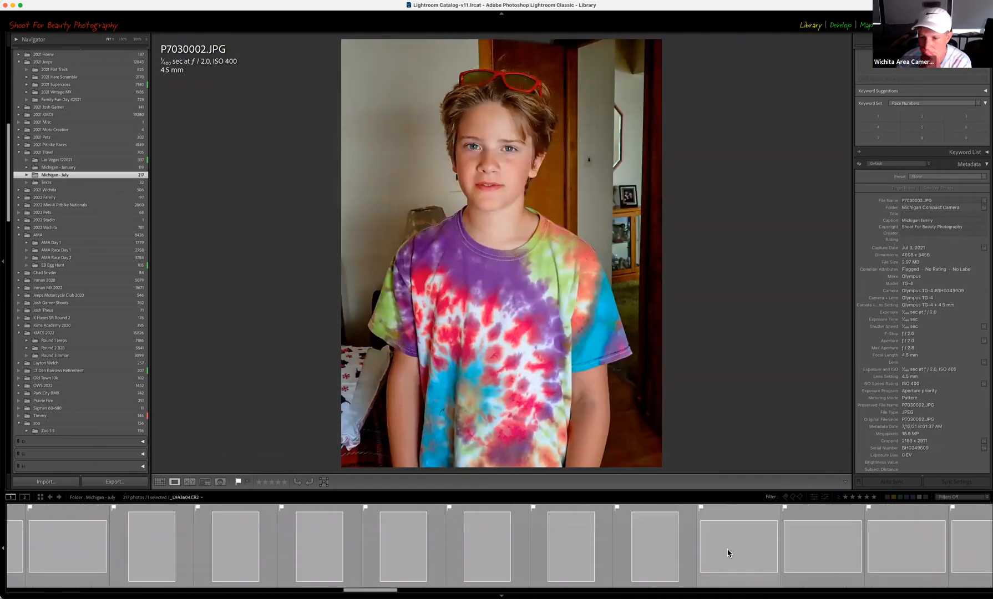
pyautogui.scroll(-15, 728, 552)
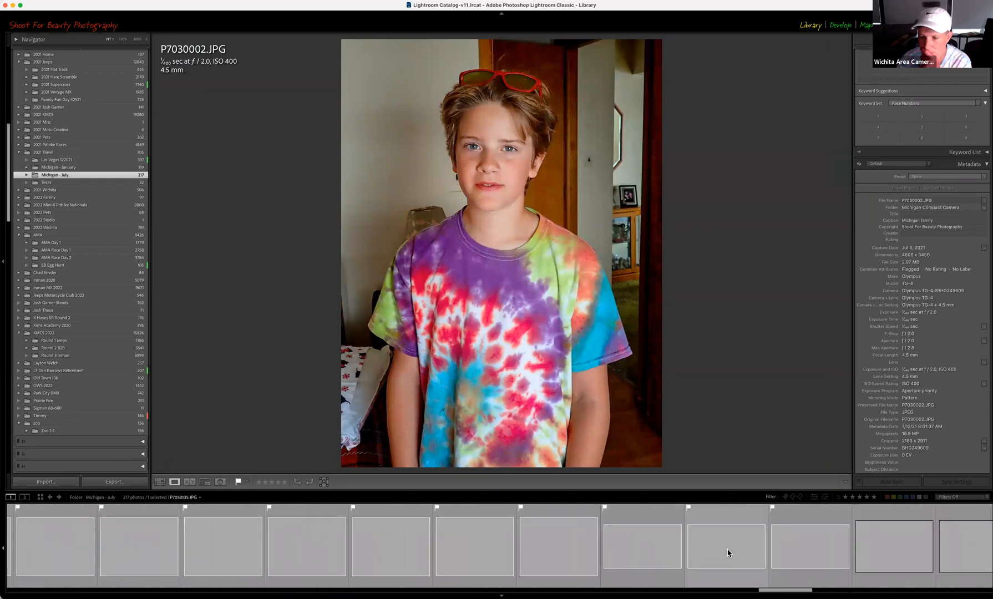
pyautogui.scroll(-10, 728, 553)
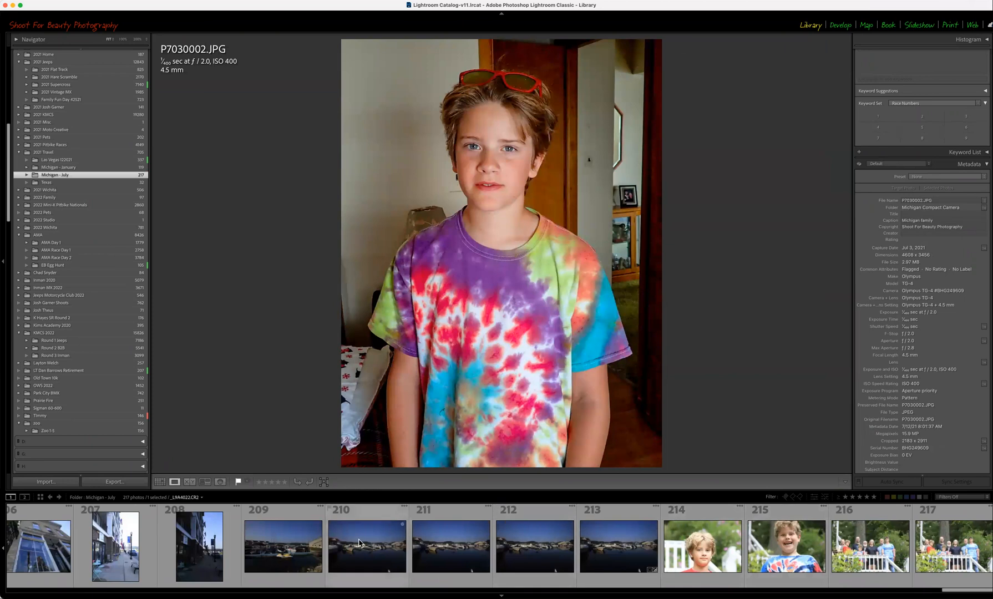
pyautogui.click(279, 539)
pyautogui.click(478, 223)
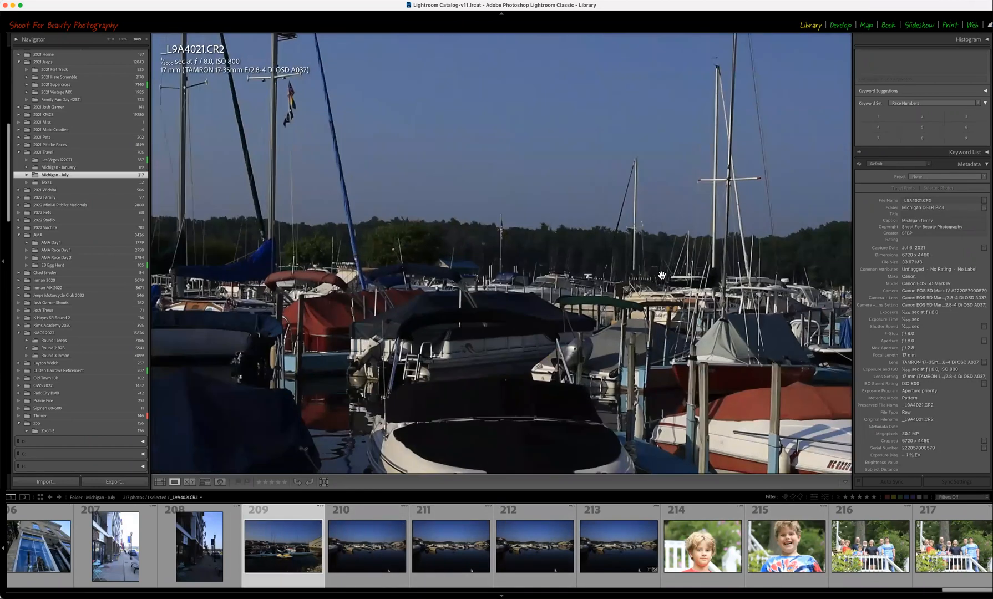
pyautogui.click(654, 298)
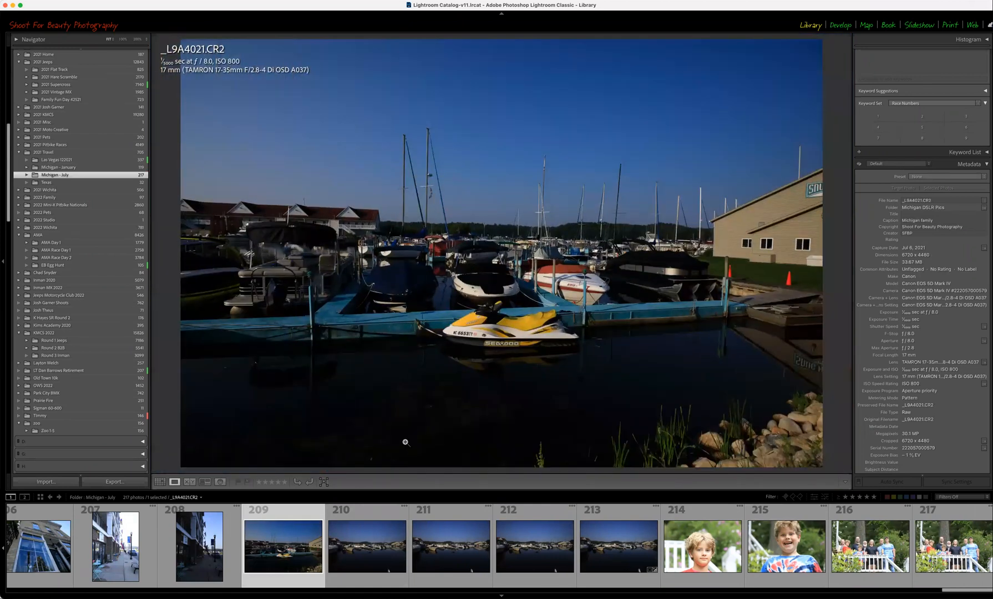
# - View the waterfront photo _L9A4002.CR2 and browse back through the earlier Michigan - July photos
pyautogui.scroll(5, 309, 534)
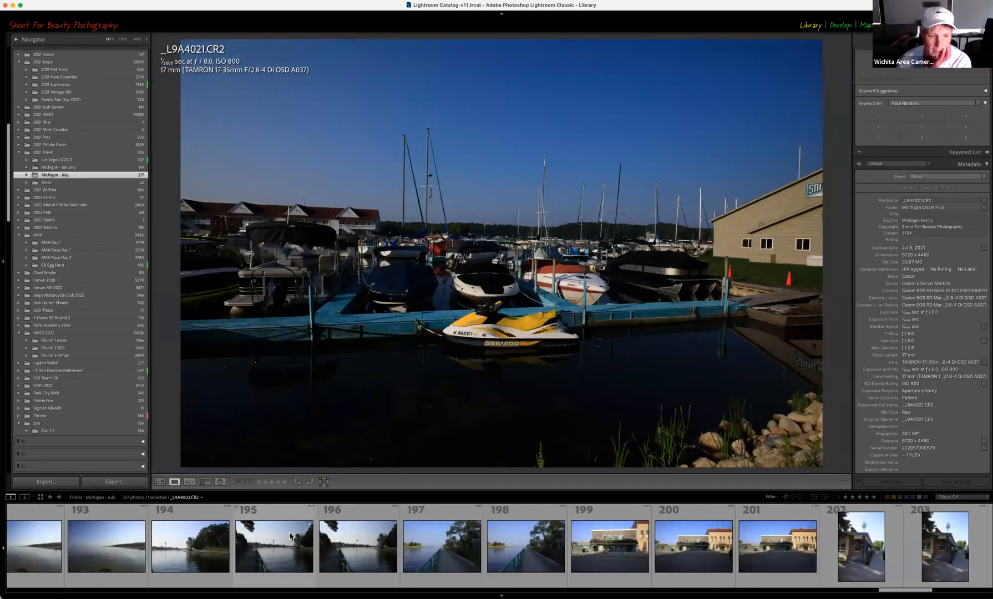
pyautogui.click(175, 555)
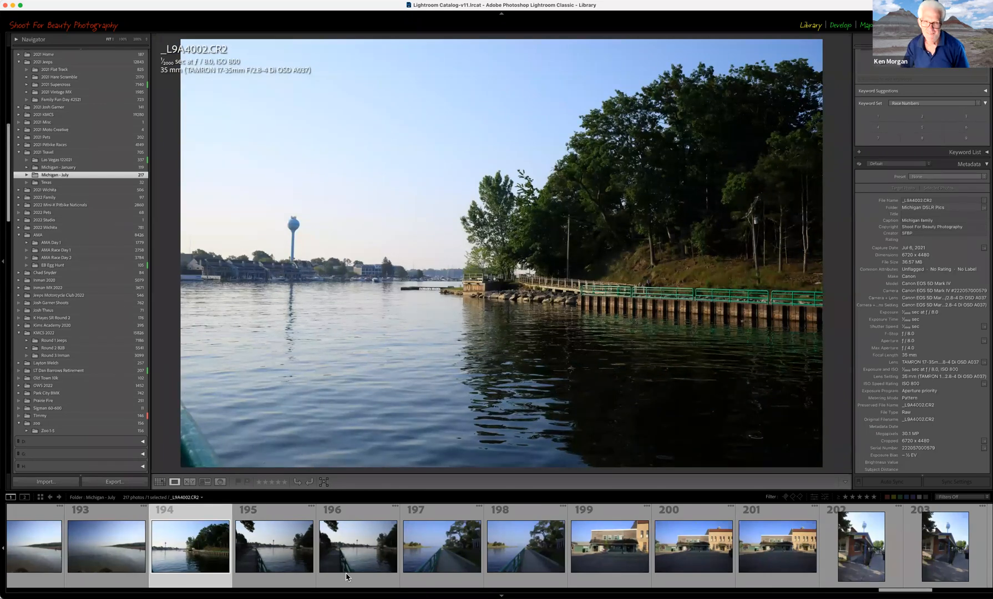
pyautogui.scroll(5, 344, 572)
pyautogui.scroll(10, 345, 570)
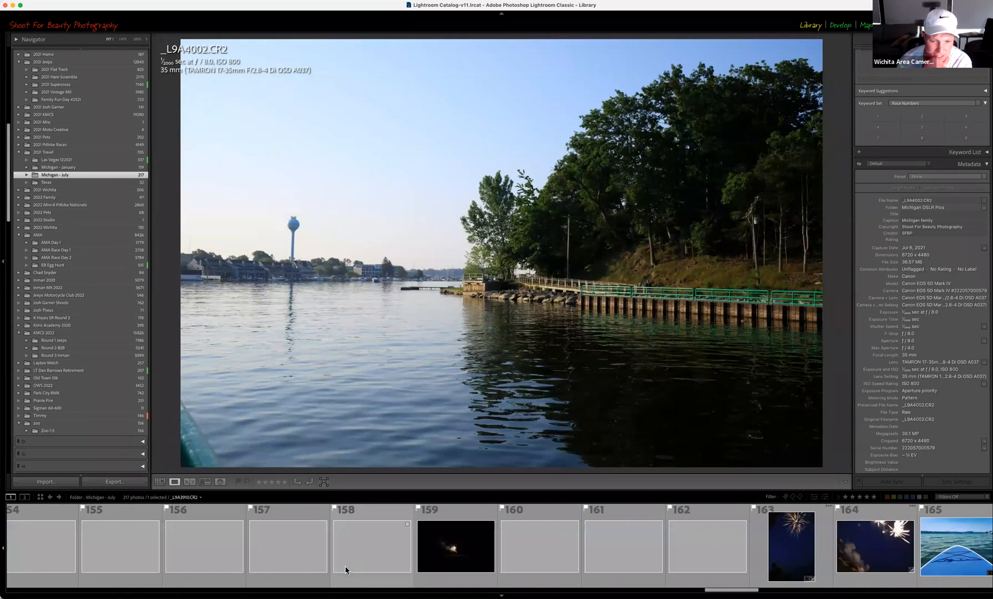
pyautogui.scroll(2, 345, 569)
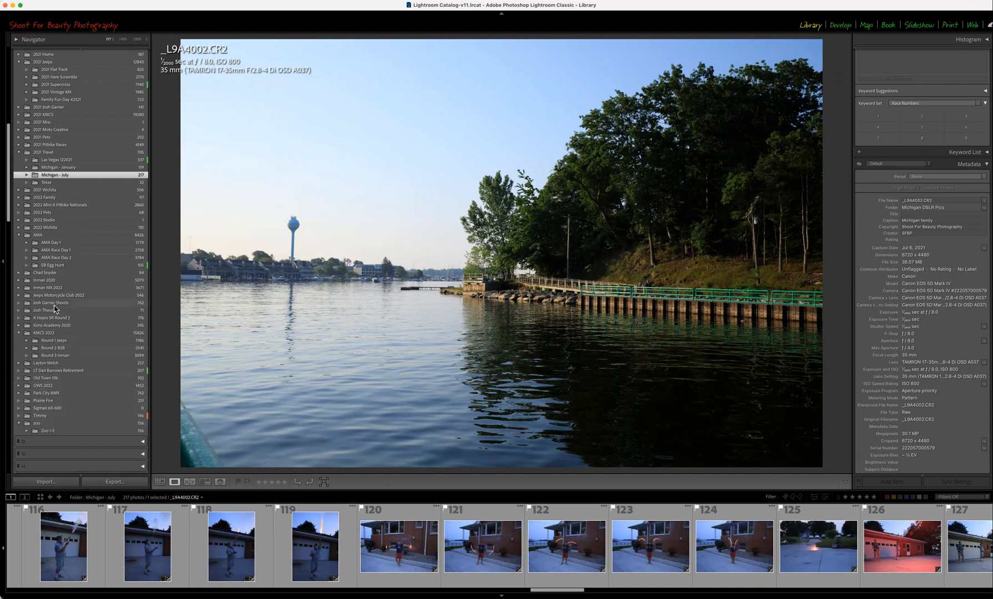
pyautogui.scroll(8, 250, 553)
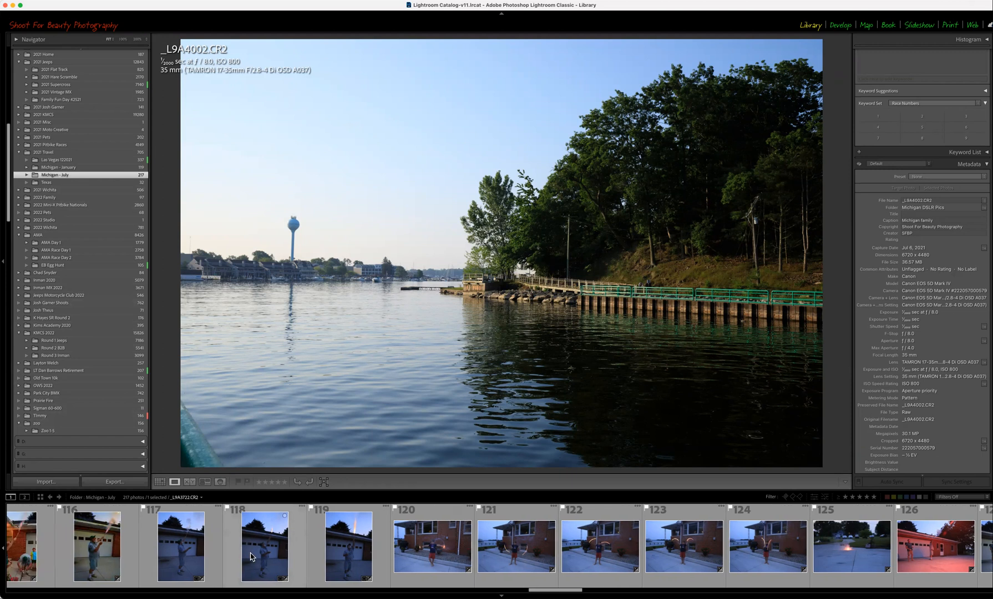
pyautogui.scroll(10, 250, 553)
pyautogui.scroll(10, 250, 553)
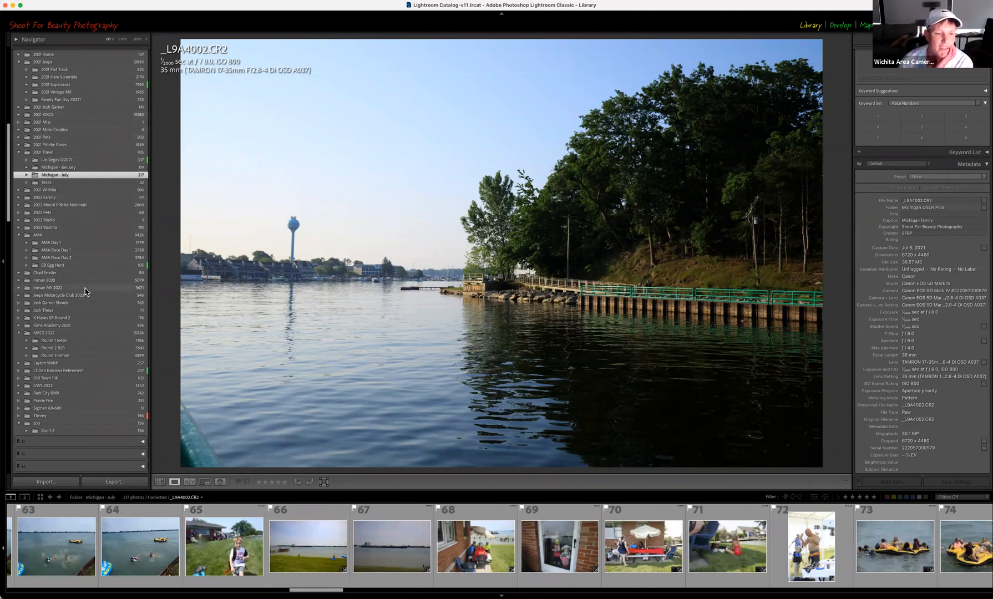
# - Look through the folder list and open the 2021 Supercross folder under 2021 Jeeps
pyautogui.scroll(10, 85, 291)
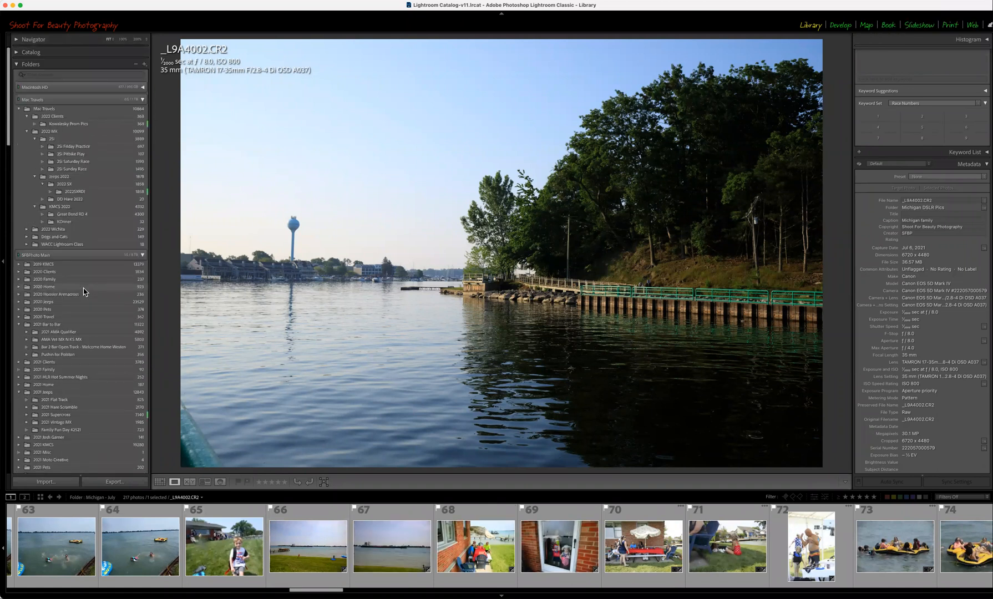
pyautogui.scroll(-1, 84, 292)
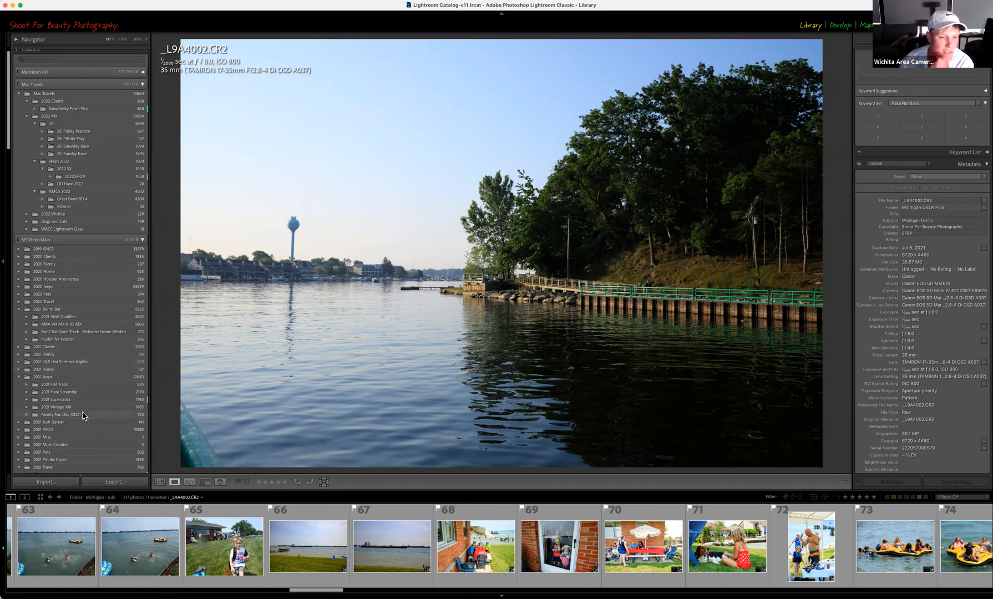
pyautogui.scroll(-5, 86, 427)
pyautogui.scroll(-5, 86, 430)
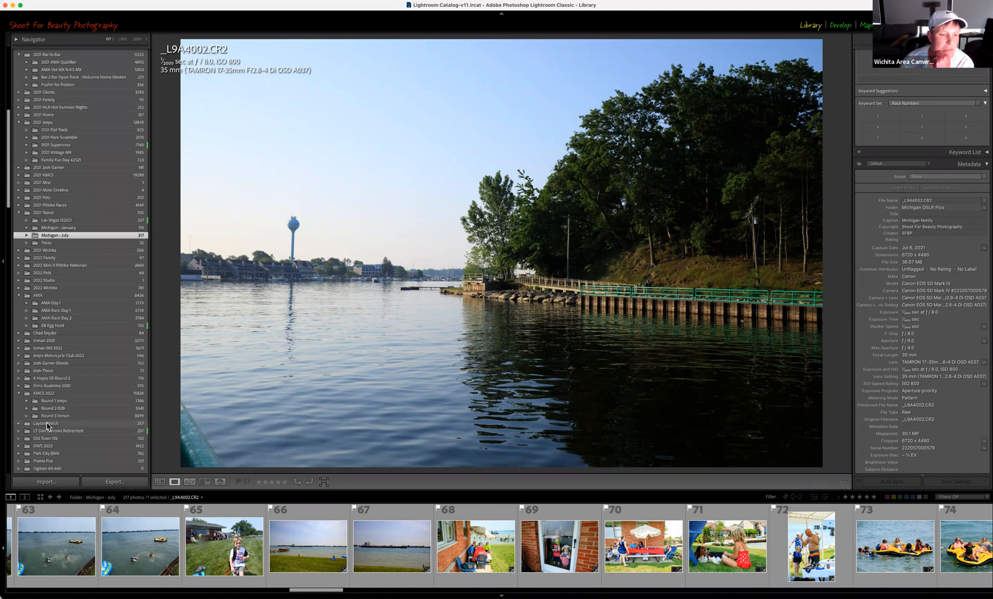
pyautogui.scroll(-2, 69, 434)
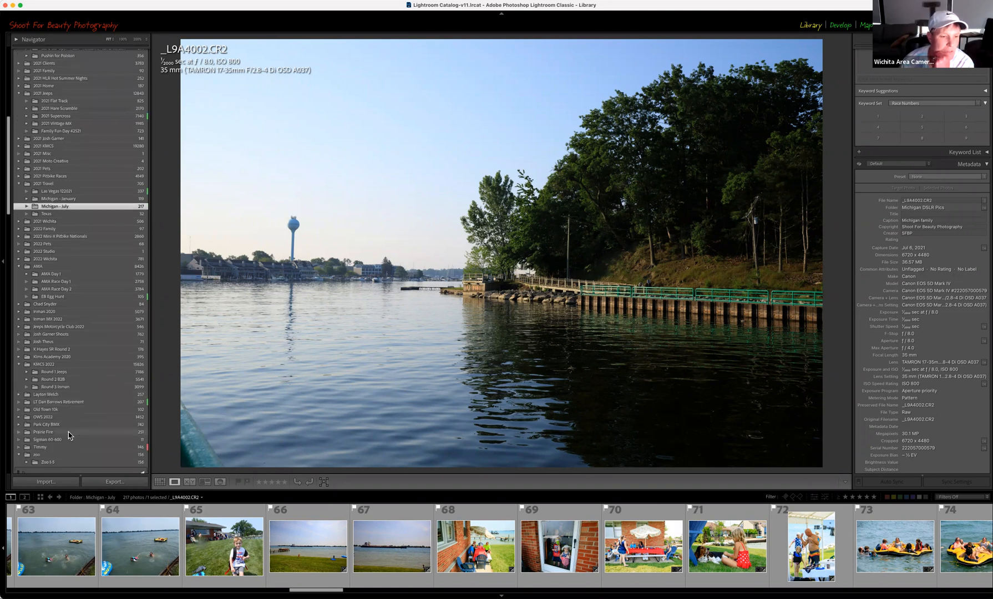
pyautogui.scroll(20, 51, 448)
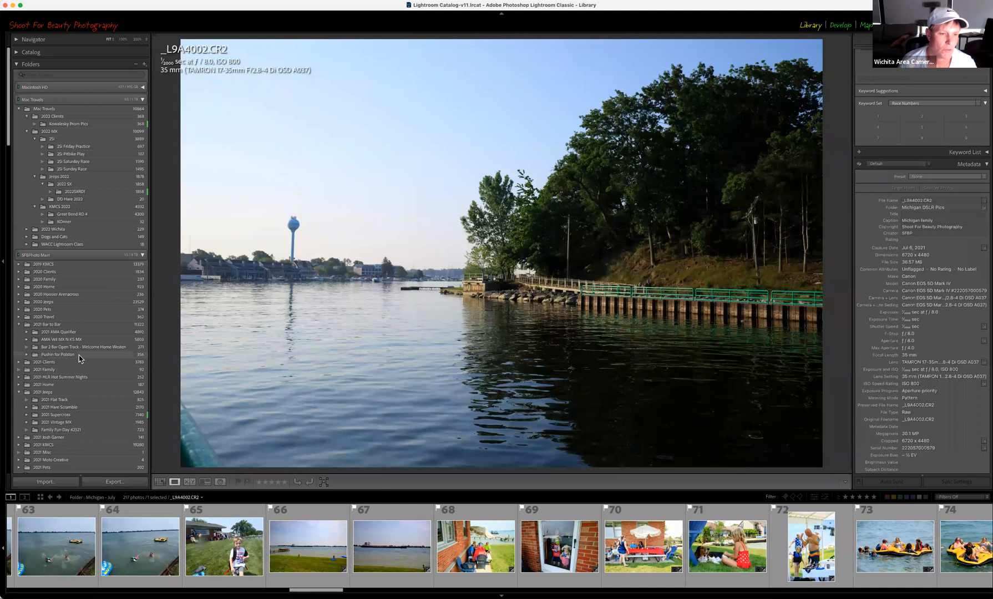
pyautogui.click(59, 415)
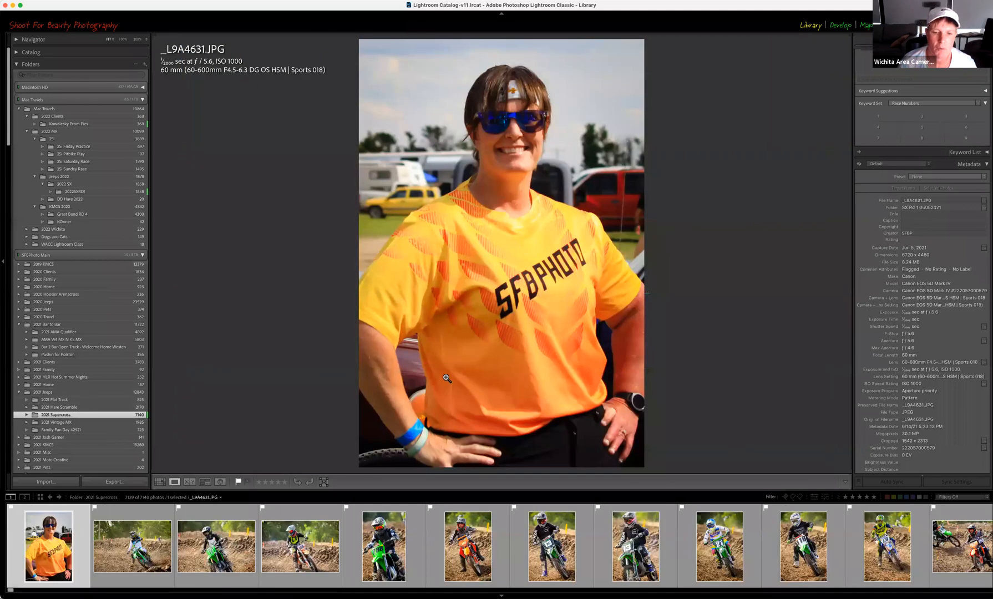
# - Browse the 2021 Supercross photos and open the blue quad photo _L9A4951.JPG in the fitted view
pyautogui.scroll(-15, 530, 551)
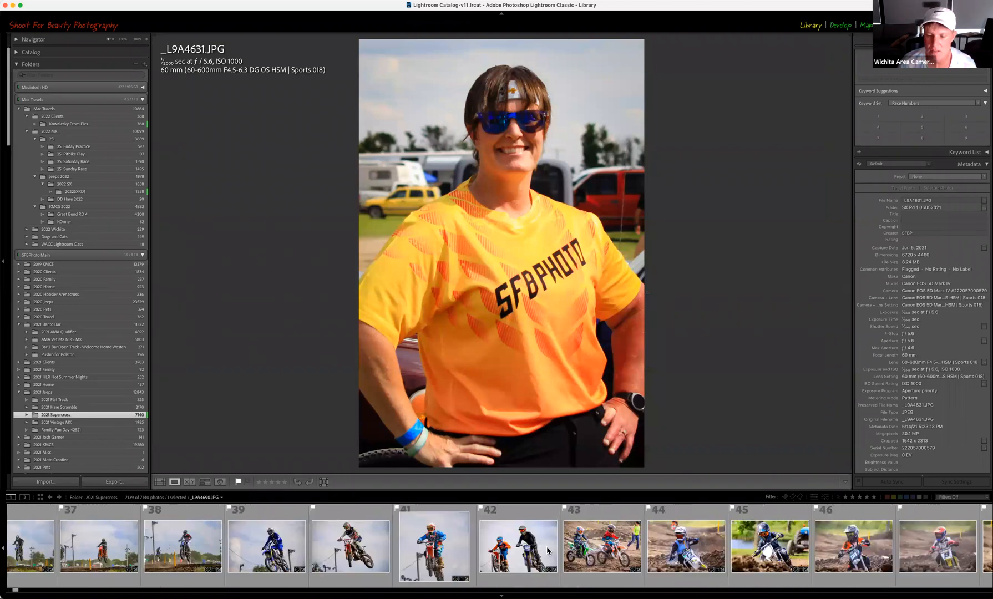
pyautogui.scroll(-15, 546, 550)
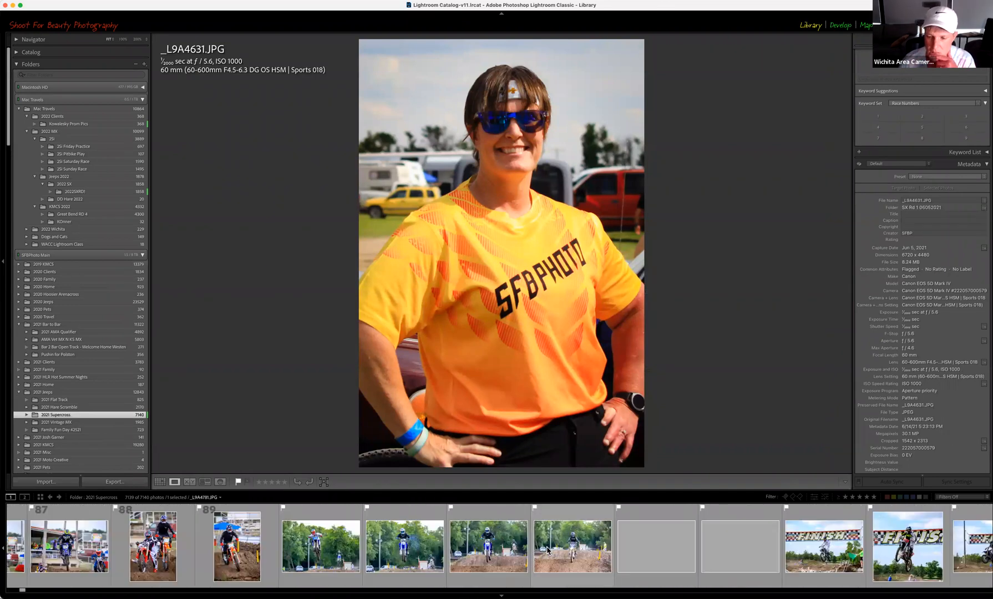
pyautogui.scroll(-10, 546, 551)
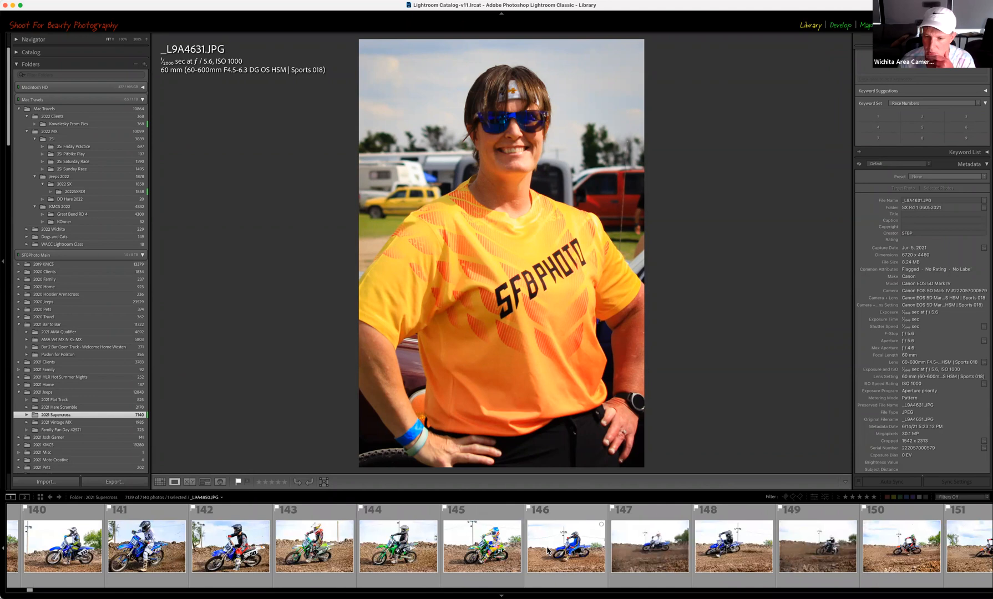
pyautogui.scroll(-15, 547, 550)
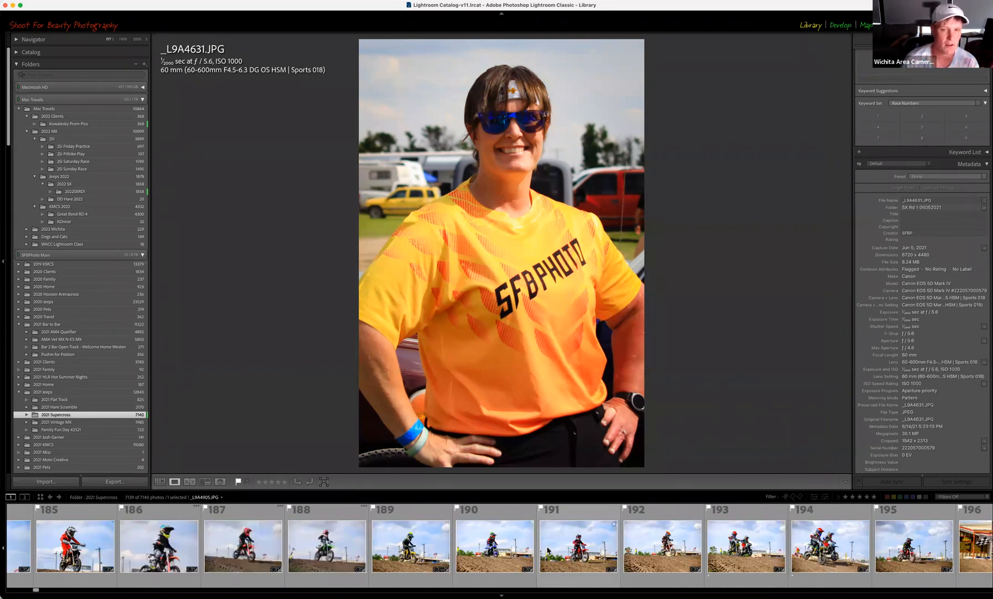
pyautogui.scroll(-12, 547, 551)
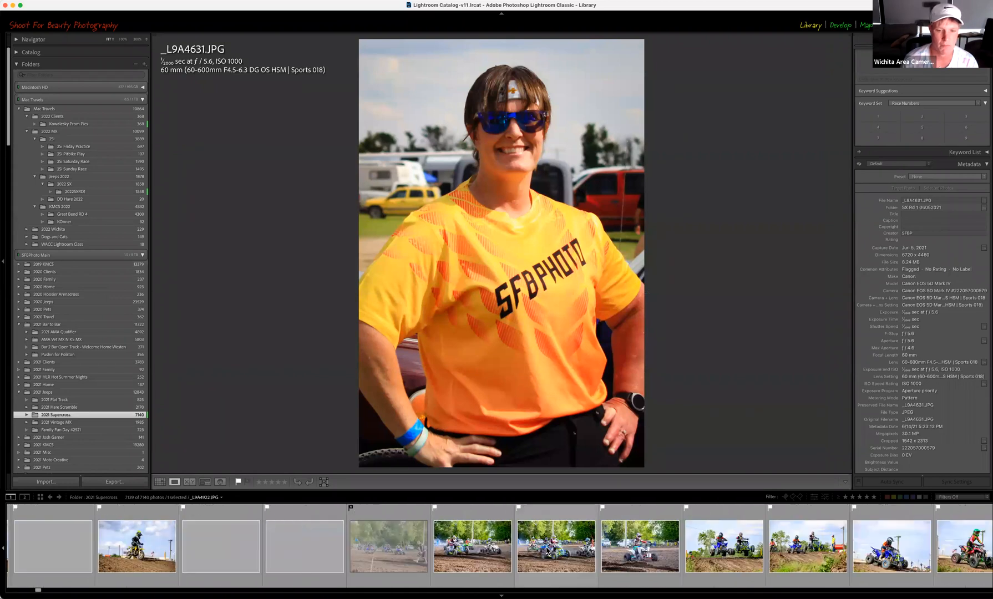
pyautogui.scroll(-6, 547, 551)
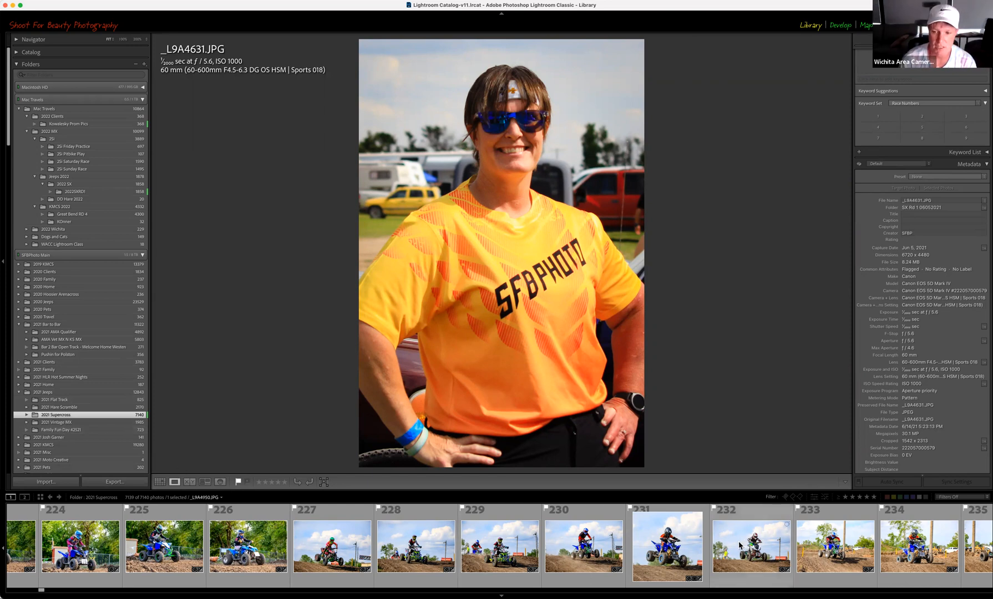
pyautogui.click(835, 546)
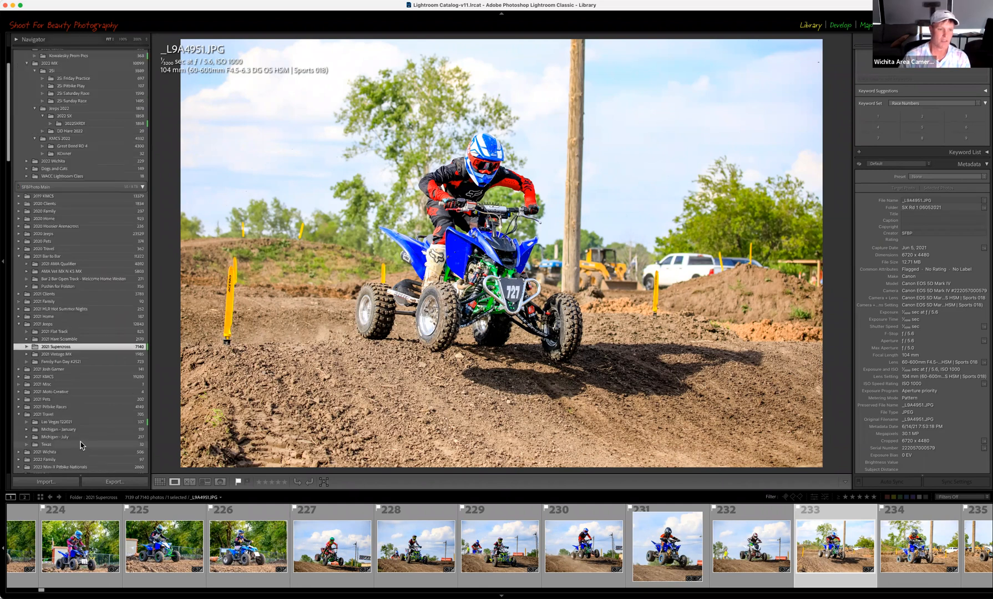
# - Look through the folder list, open the Round 1 Jeeps folder under KMCS 2022, and browse its photos
pyautogui.scroll(-3, 80, 444)
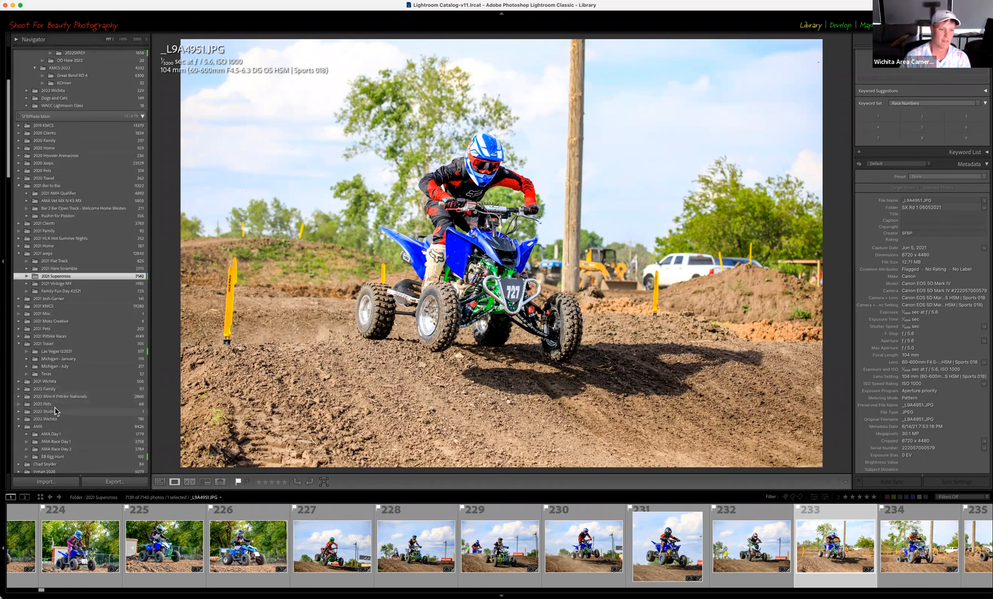
pyautogui.scroll(-6, 62, 434)
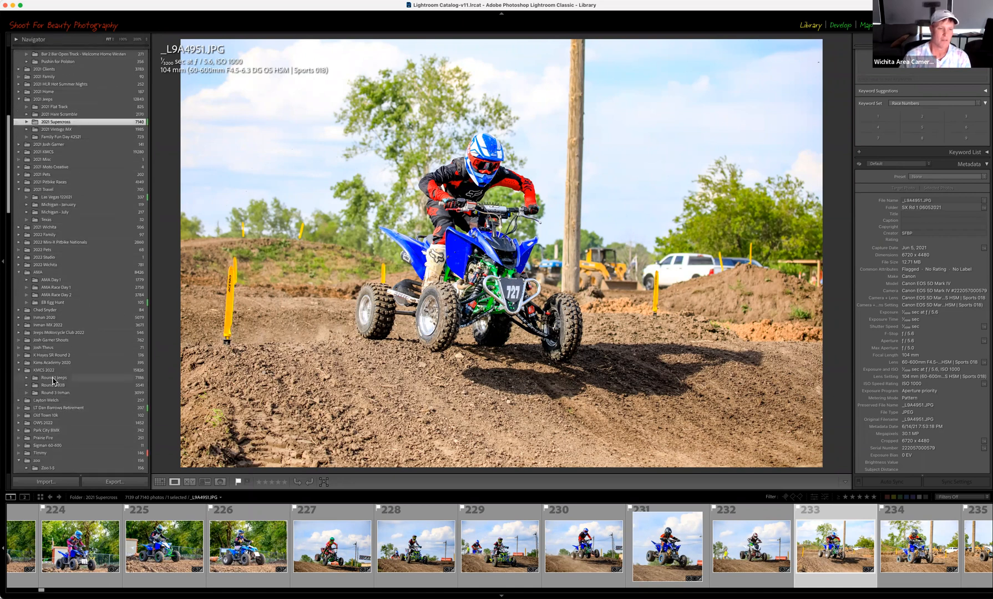
pyautogui.click(53, 379)
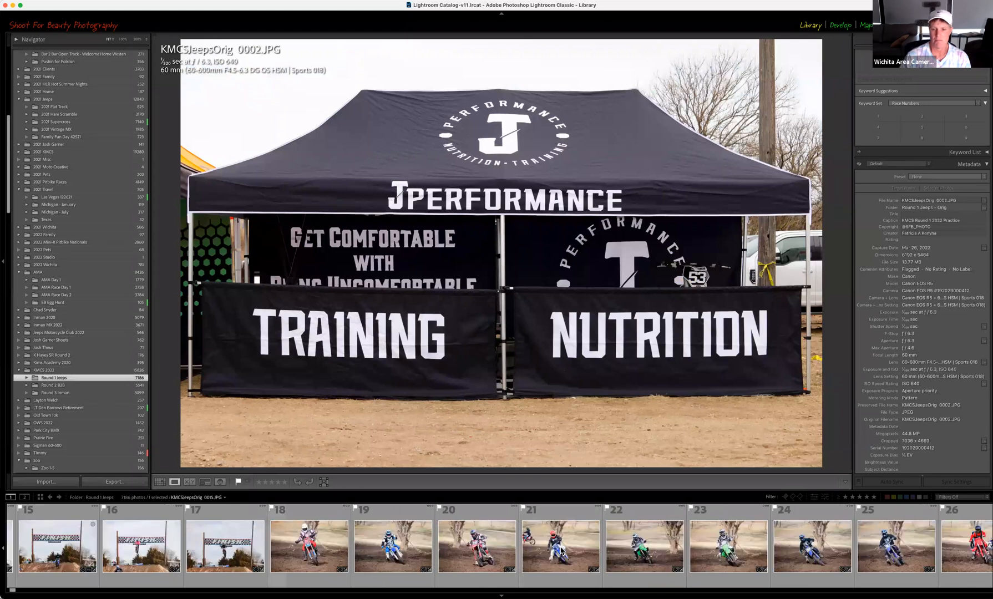
pyautogui.scroll(-3, 561, 550)
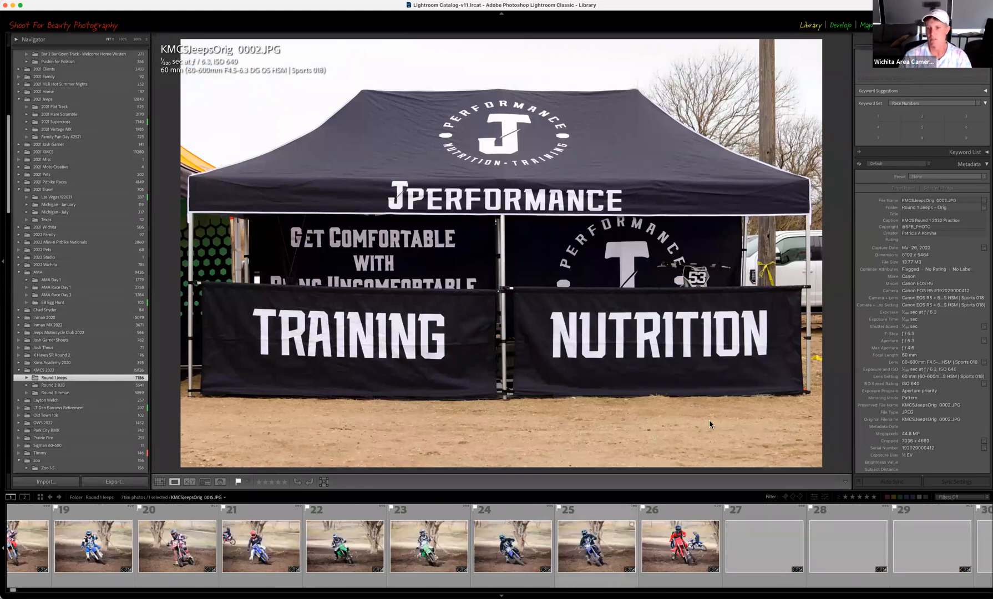
# - Bring the JPerformance tent photo into Develop and raise its purple Defringe amount in the manual Lens Corrections
pyautogui.click(840, 25)
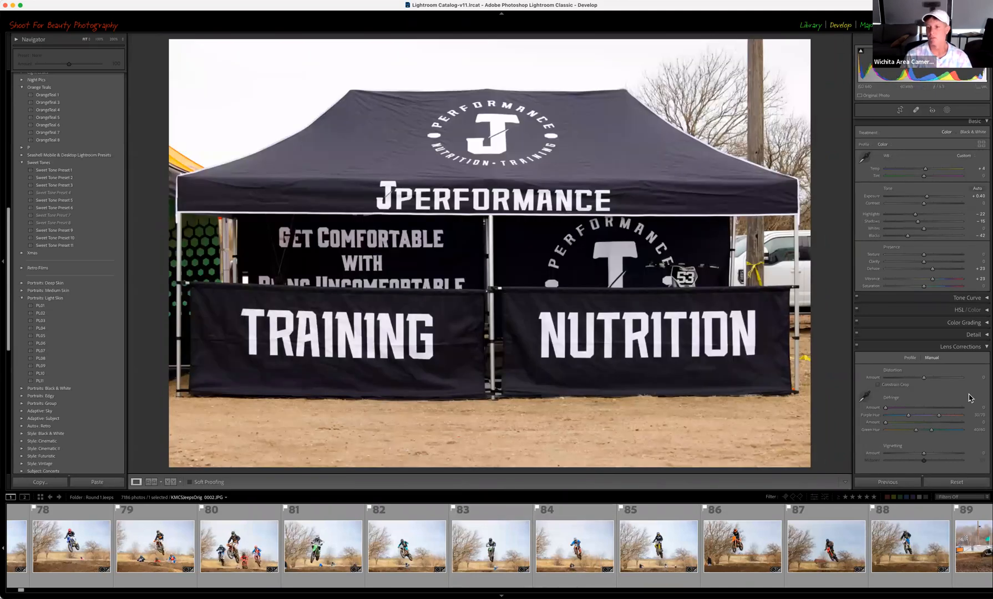
pyautogui.click(986, 352)
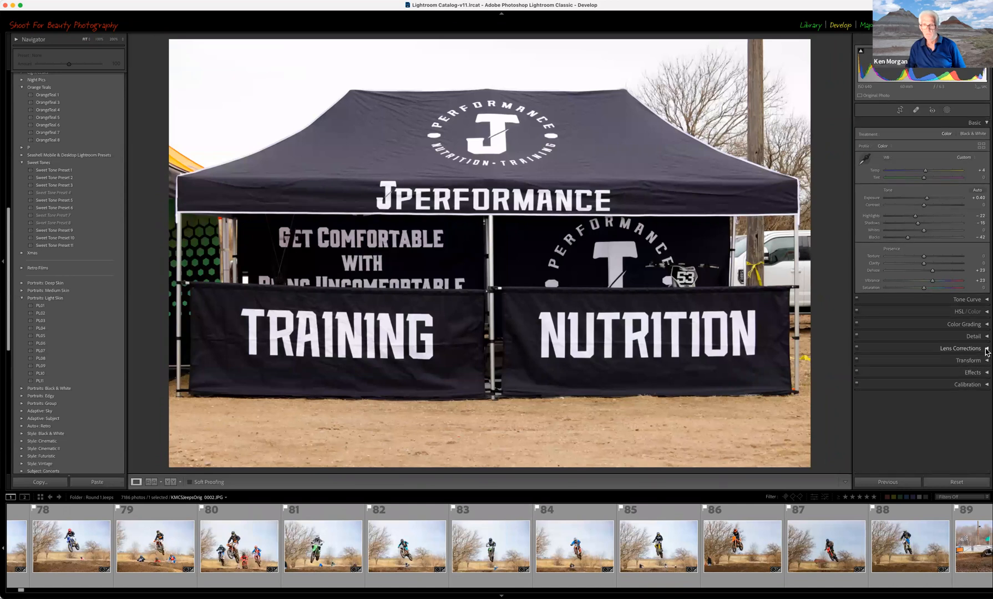
pyautogui.click(986, 350)
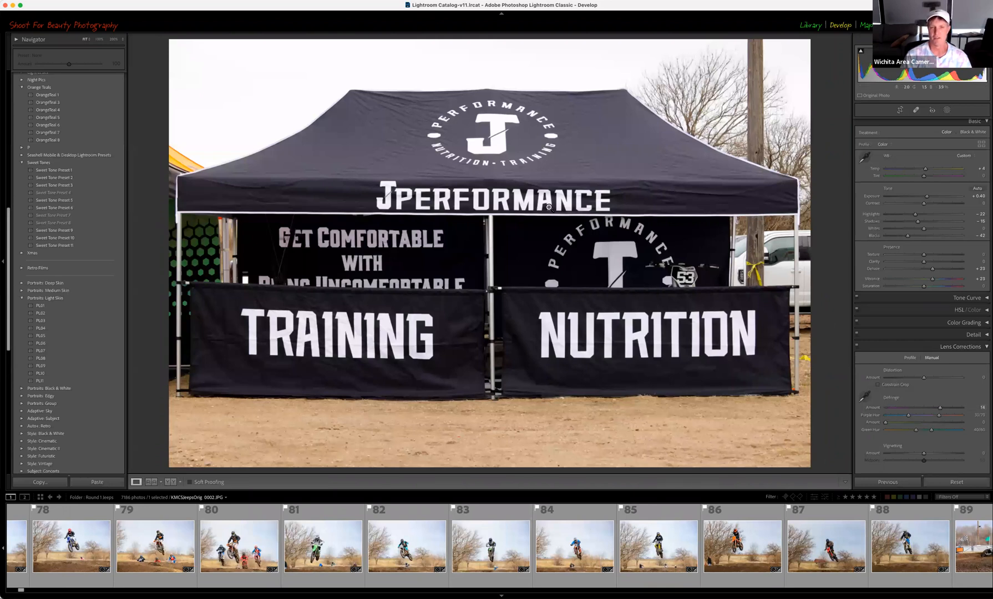
# - Open the airborne number 84 rider photo and set its purple Defringe amount to 5 in Lens Corrections
pyautogui.click(593, 556)
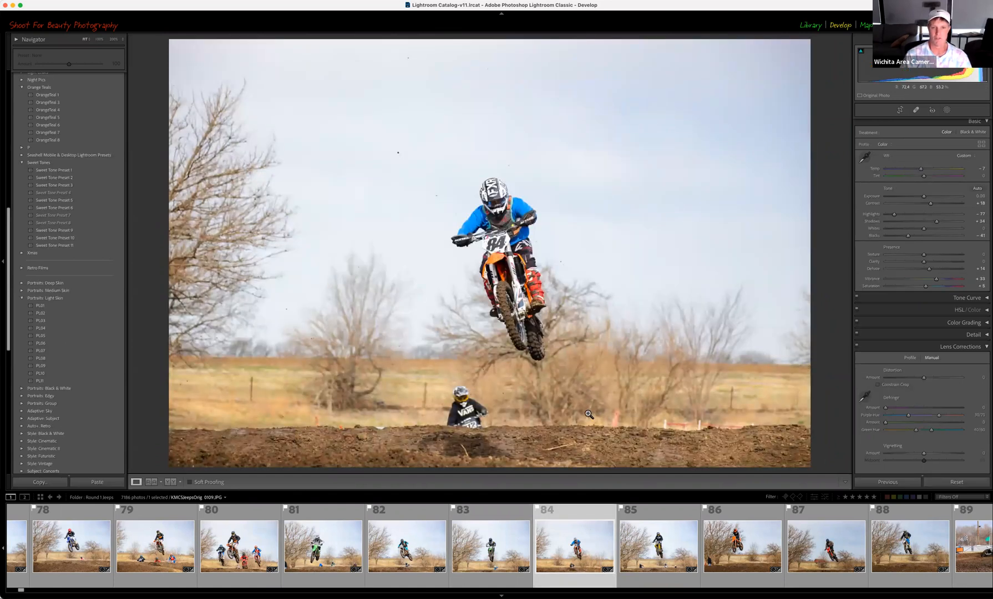
pyautogui.moveTo(885, 408); pyautogui.dragTo(899, 414)
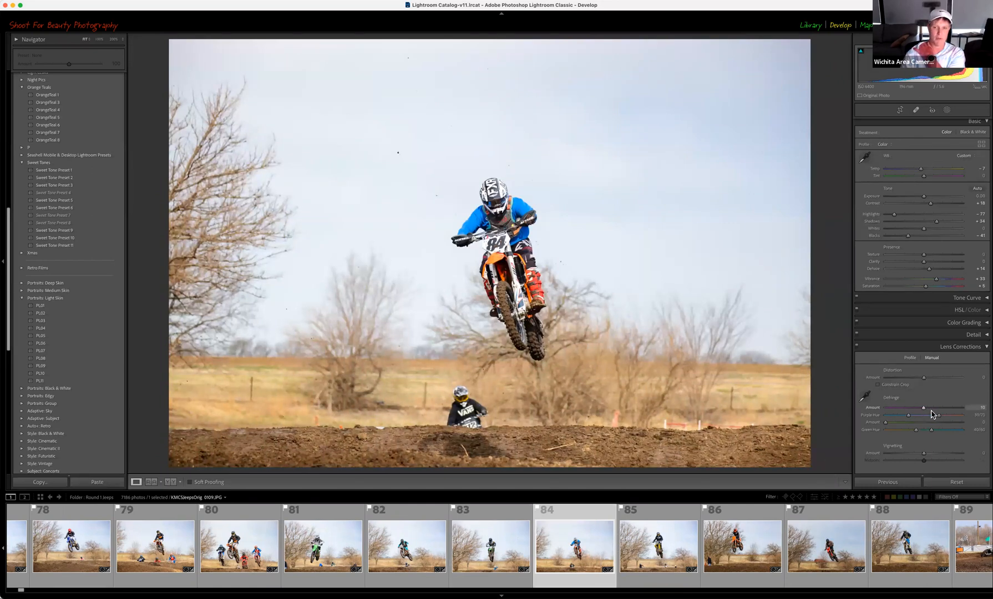
pyautogui.moveTo(935, 413); pyautogui.dragTo(907, 417)
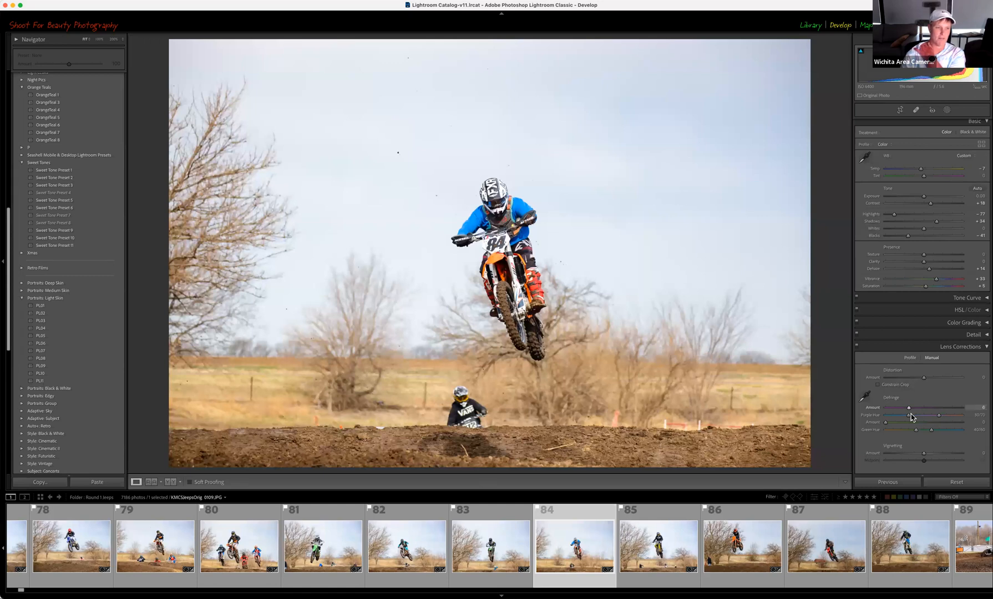
pyautogui.moveTo(910, 417); pyautogui.dragTo(899, 418)
pyautogui.moveTo(952, 418); pyautogui.dragTo(902, 420)
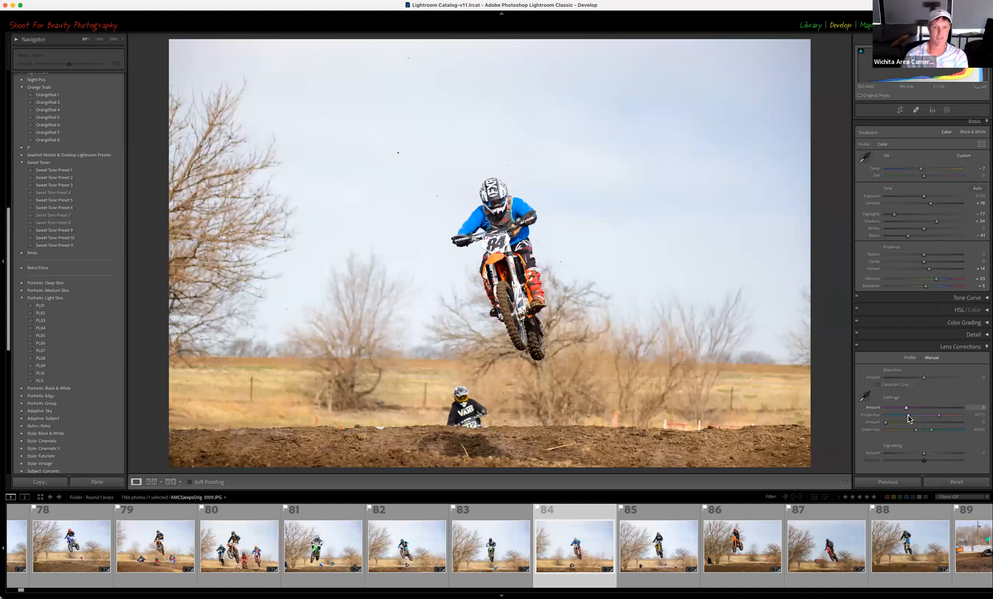
# - Browse further Round 1 Jeeps photos, viewing the two-rider shot and the number 700 jump photo KMCSJeepsOrig_0138.JPG
pyautogui.scroll(-3, 753, 557)
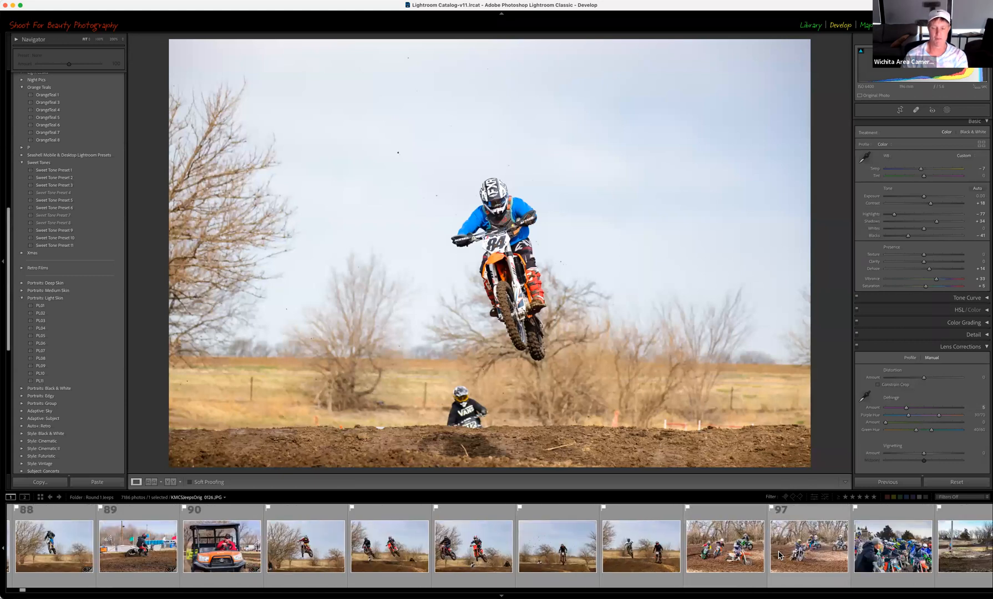
pyautogui.click(547, 542)
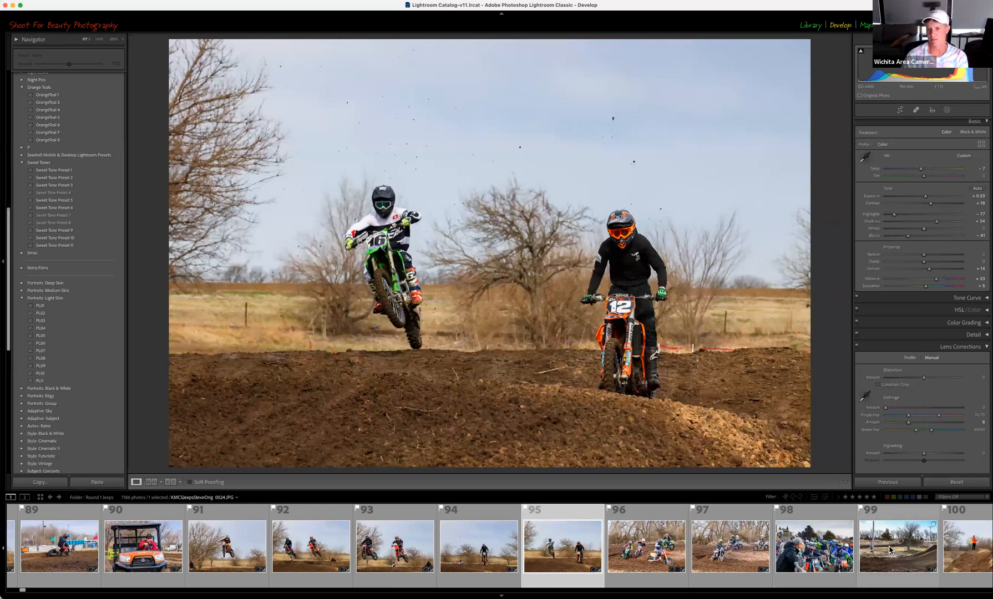
pyautogui.scroll(-5, 889, 549)
pyautogui.click(445, 546)
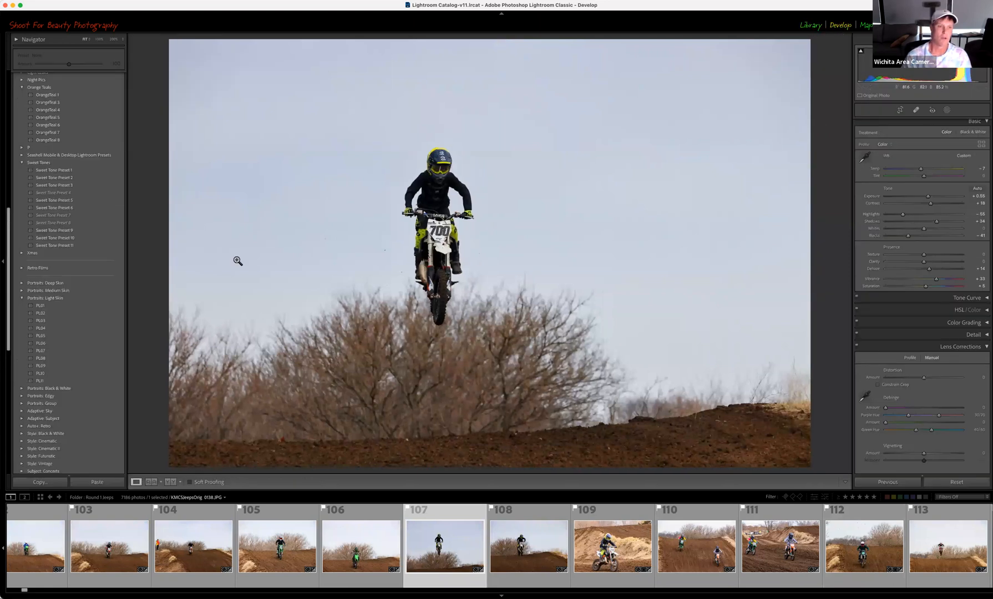
# - Return to the Library and open the WACC Lightroom Class folder
pyautogui.scroll(5, 98, 227)
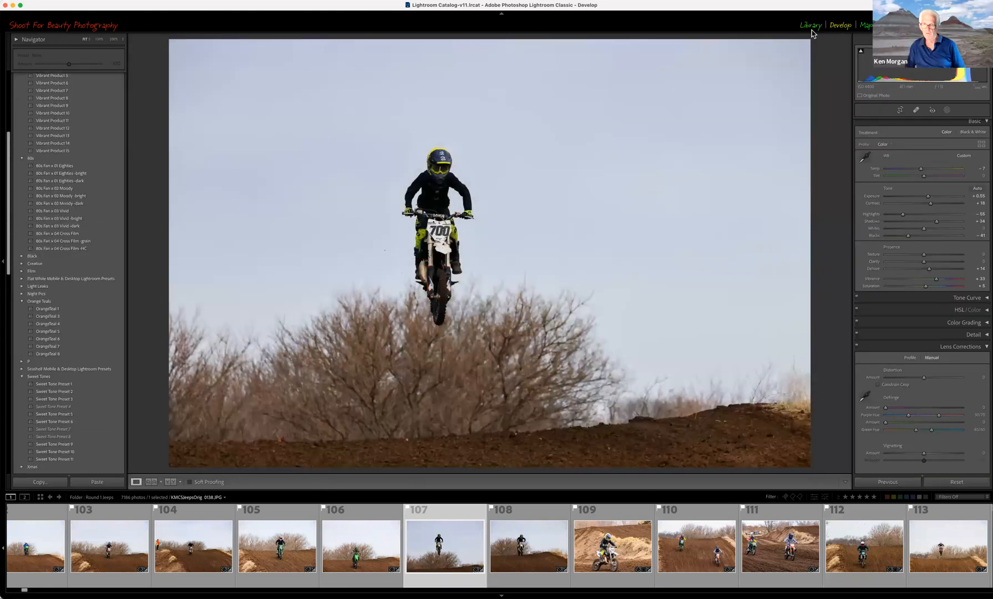
pyautogui.click(811, 30)
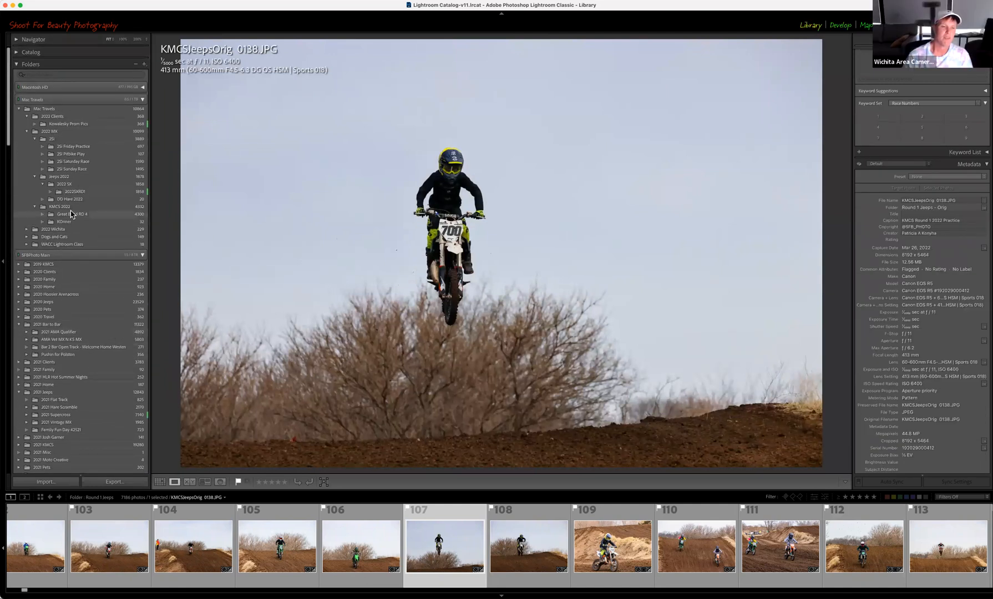
pyautogui.click(65, 244)
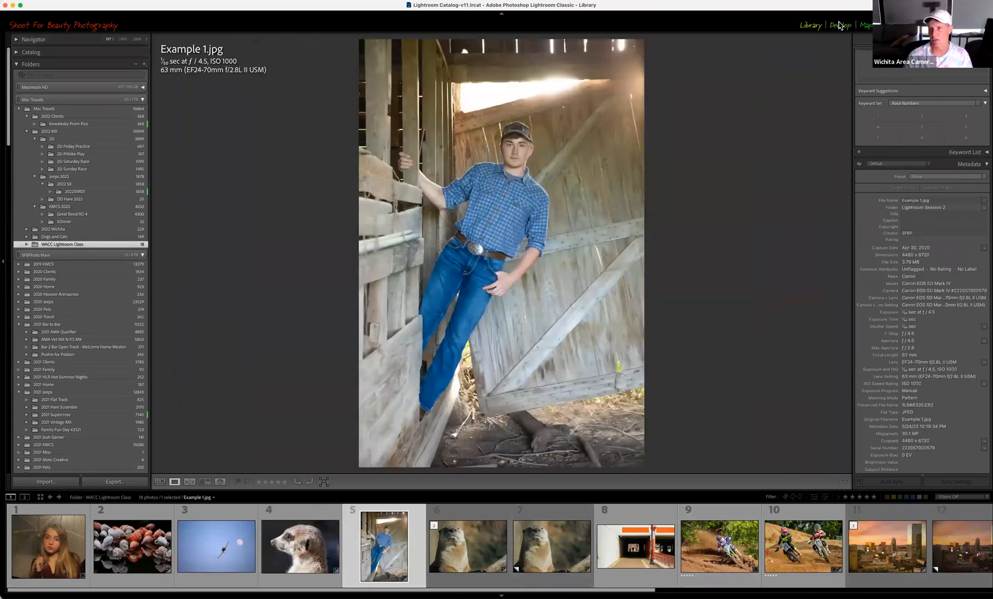
# - Bring Example 1.jpg into Develop, collapse Lens Corrections, and expand the Transform settings
pyautogui.click(840, 25)
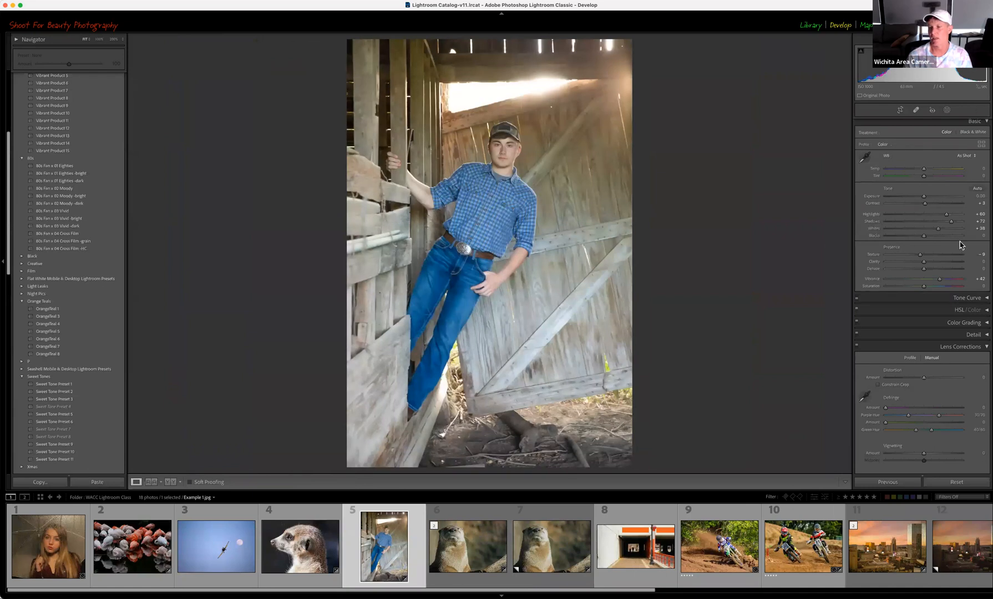
pyautogui.click(986, 346)
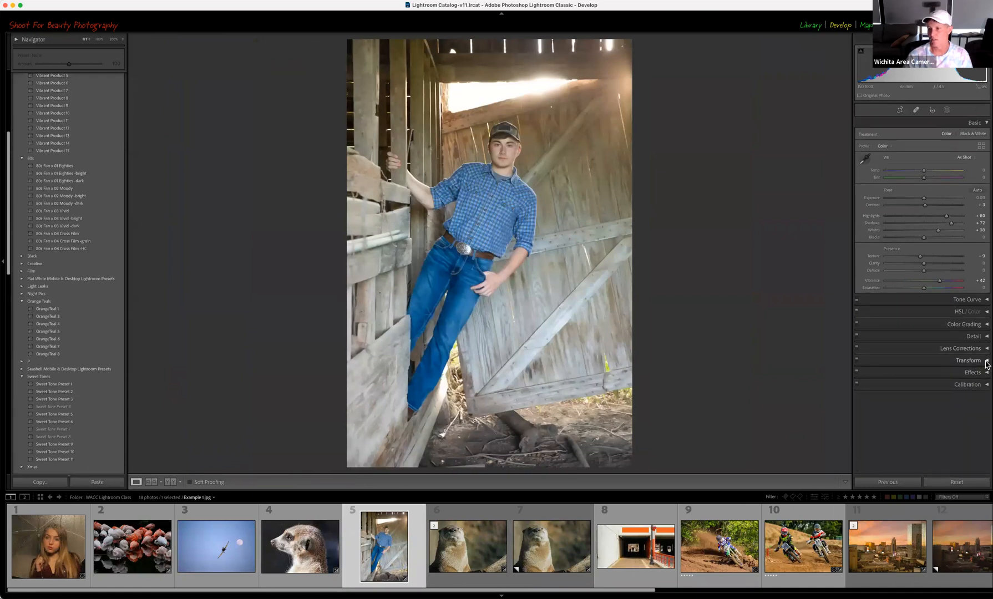
pyautogui.click(986, 360)
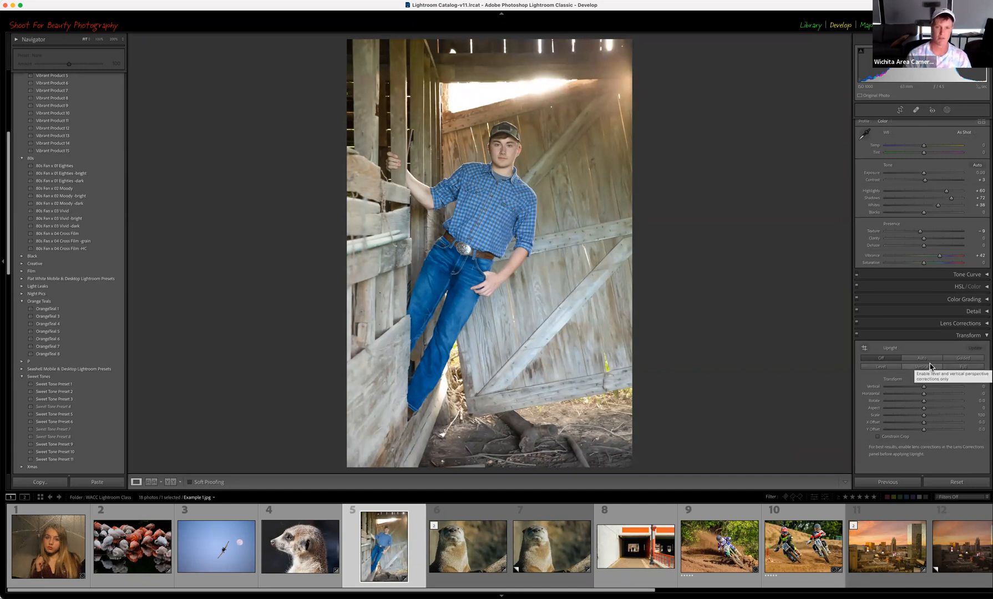
# - Try the Full and Auto Upright corrections on the barn portrait and turn Upright back off
pyautogui.click(953, 369)
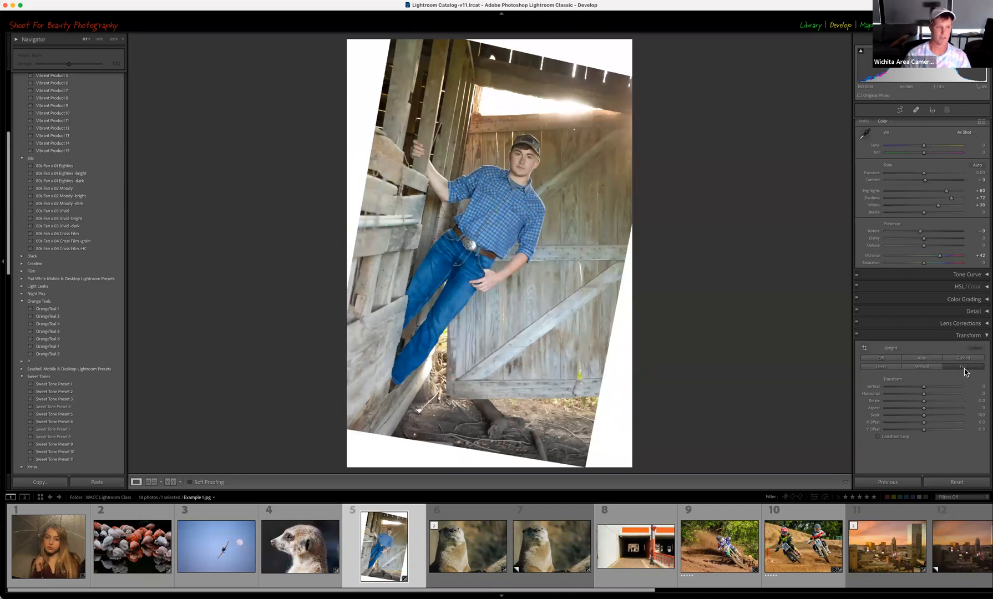
pyautogui.click(921, 357)
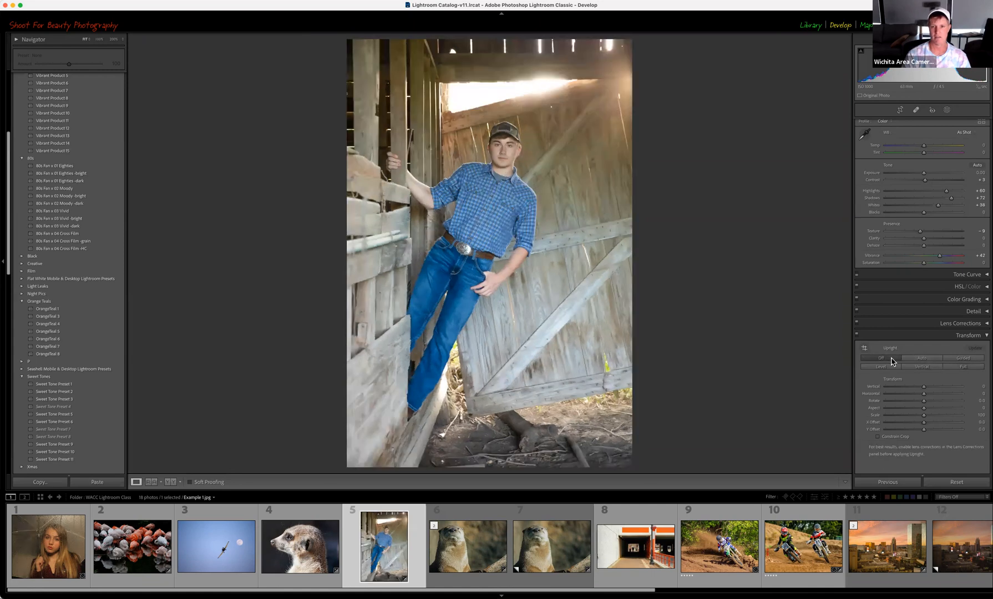
pyautogui.click(927, 359)
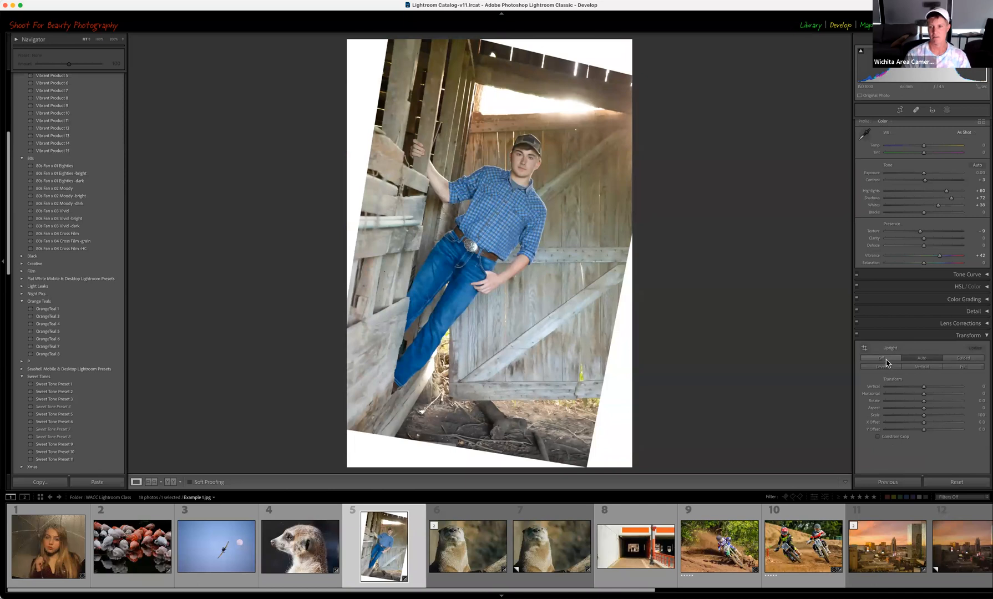
pyautogui.click(917, 361)
pyautogui.click(918, 360)
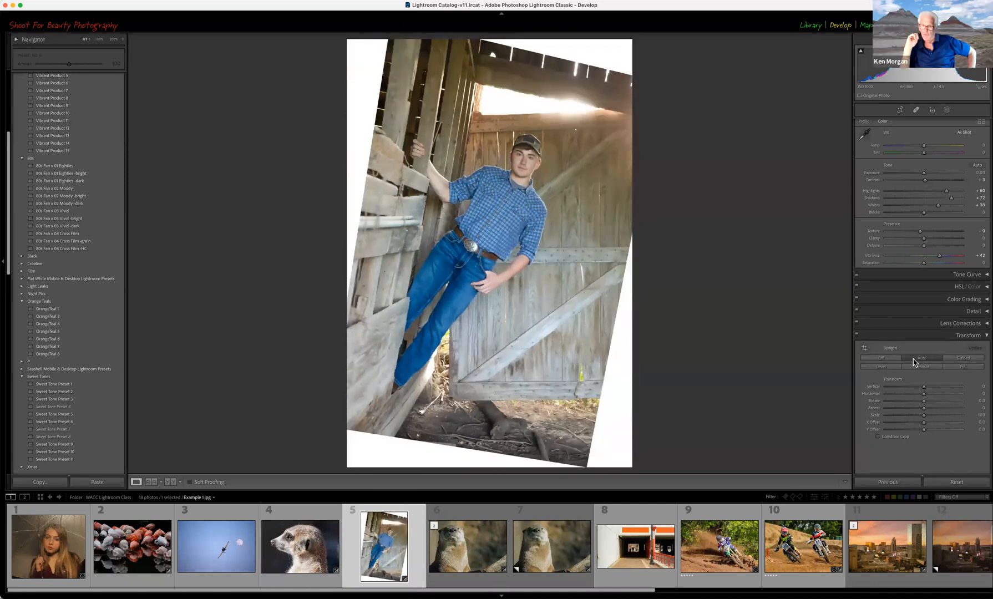
pyautogui.click(884, 359)
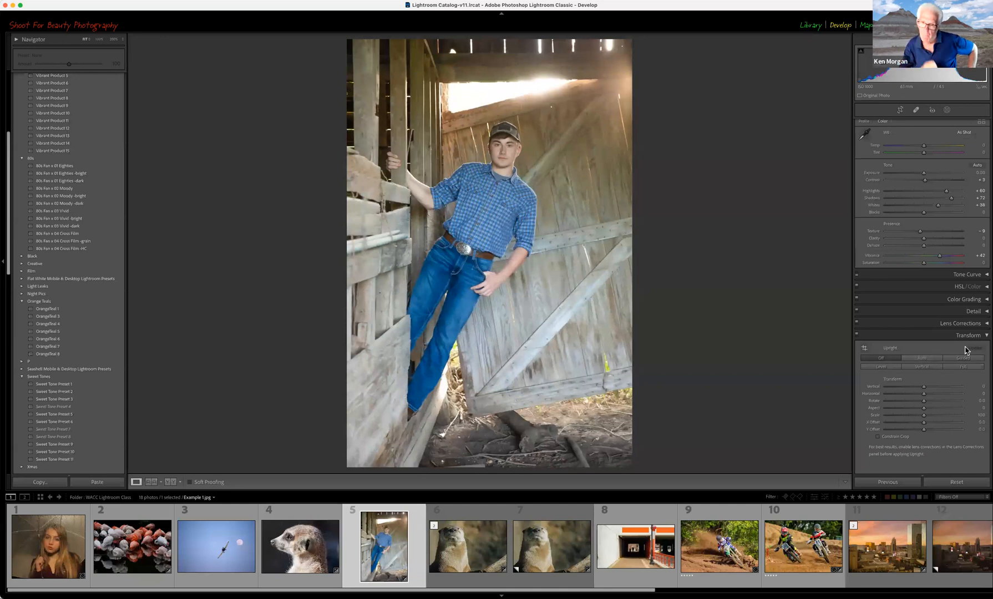
# - Collapse Transform, expand Effects, and test the Post-Crop Vignetting amount, leaving it at 0
pyautogui.scroll(-2, 939, 448)
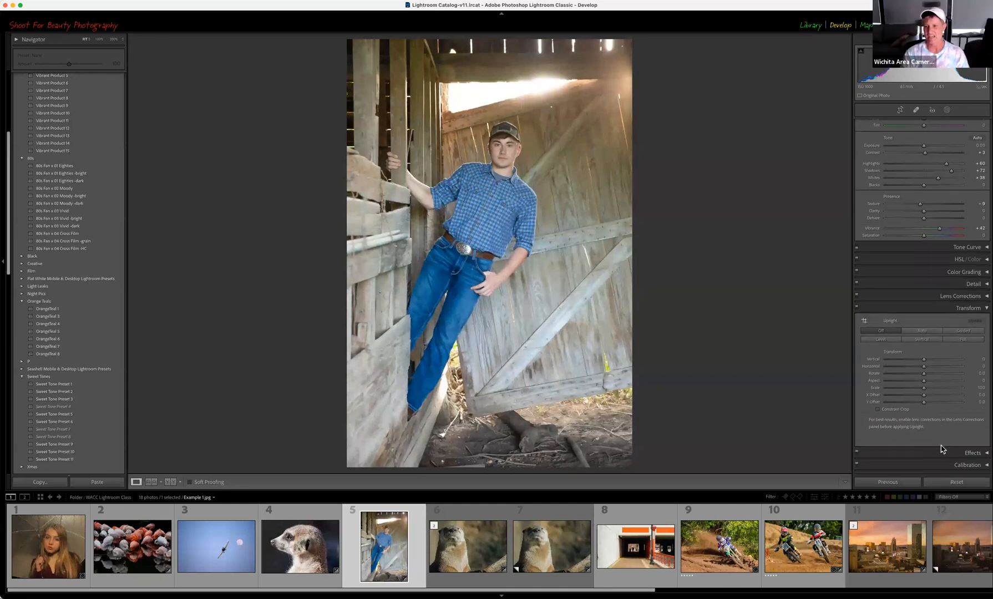
pyautogui.click(986, 309)
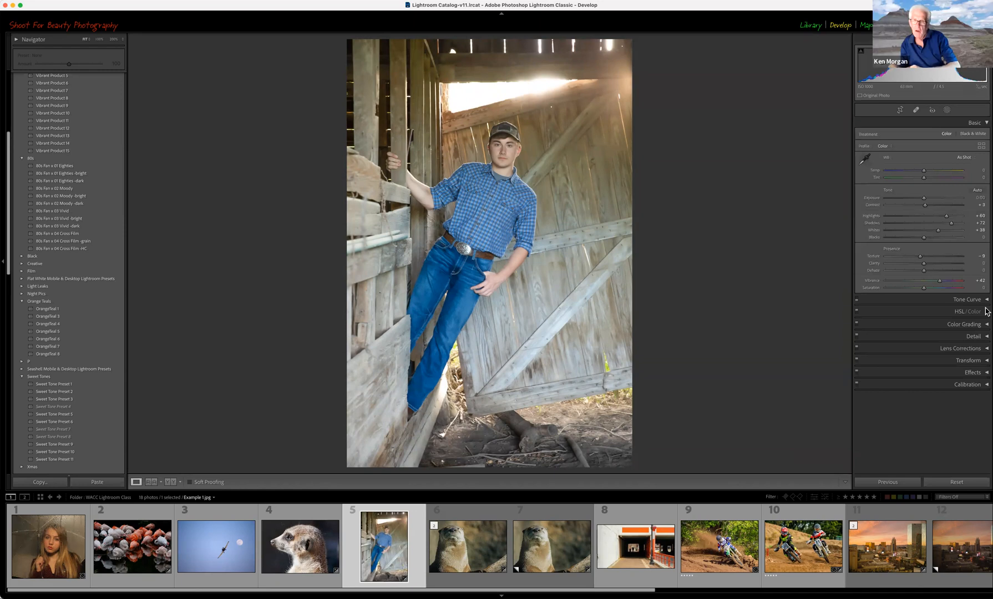
pyautogui.click(987, 372)
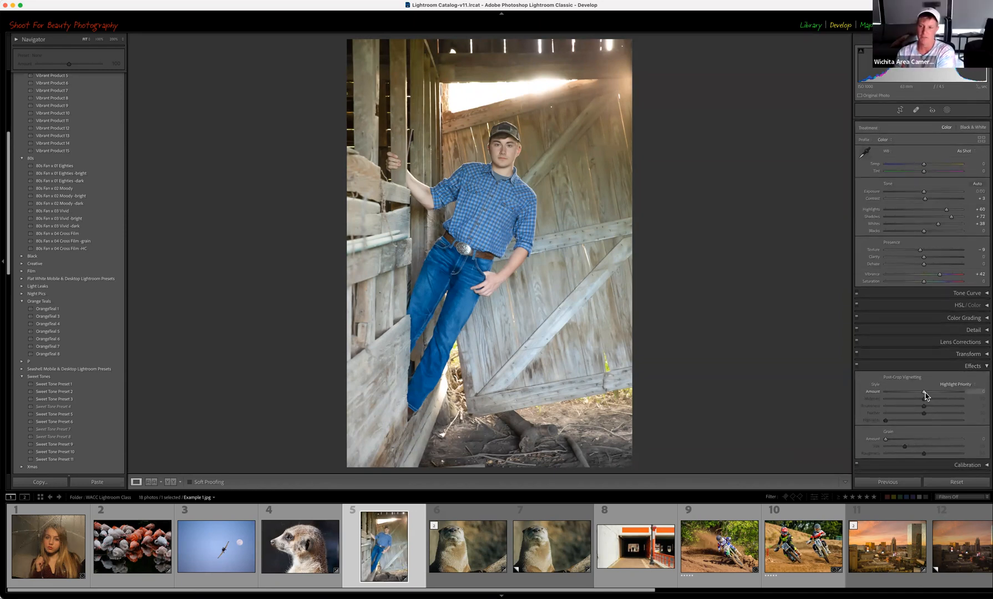
pyautogui.moveTo(923, 395); pyautogui.dragTo(924, 395)
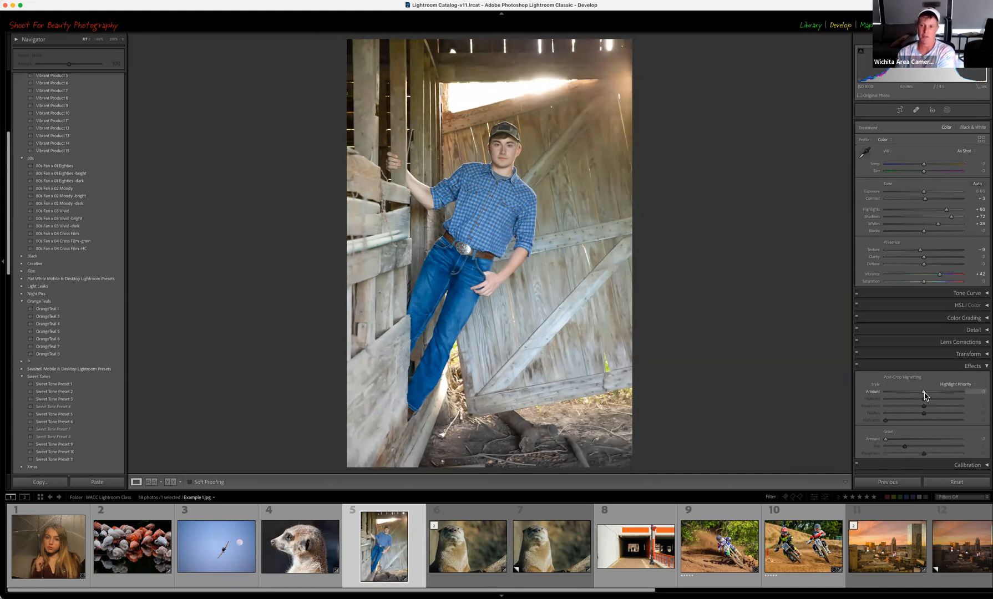
# - Draw a radial gradient mask around the man in the barn portrait and adjust its position and width
pyautogui.click(948, 110)
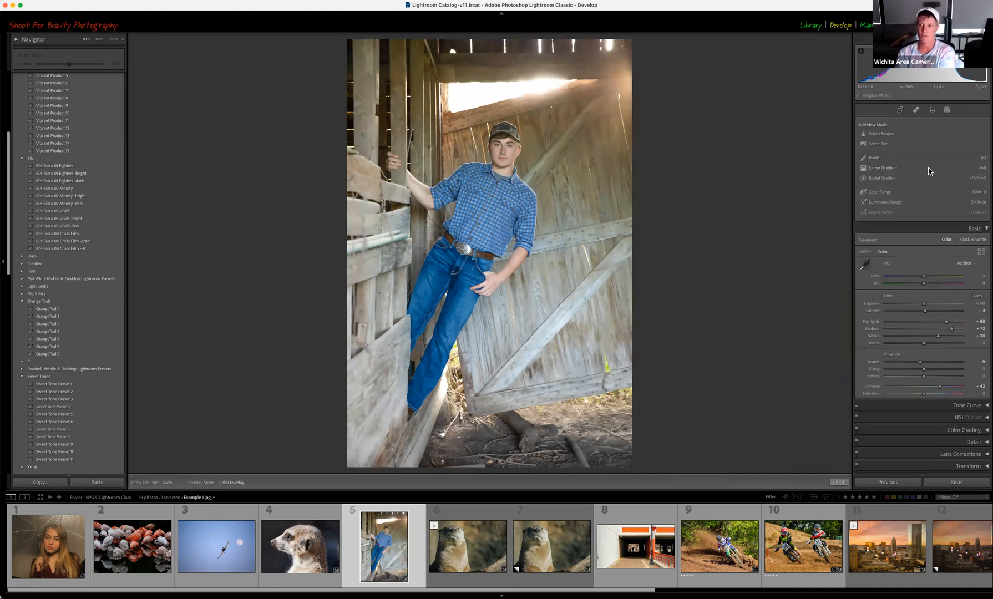
pyautogui.click(875, 179)
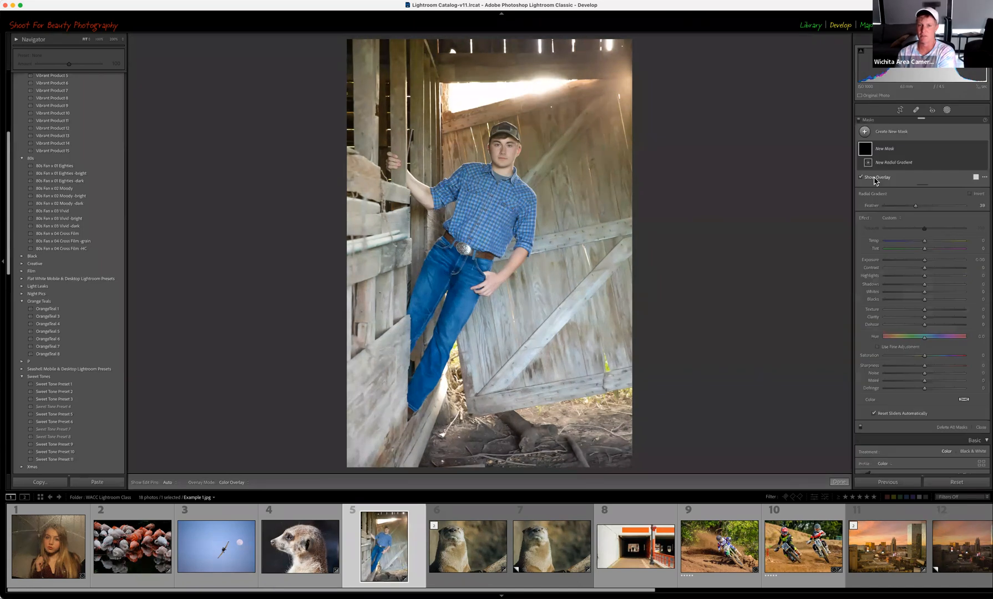
pyautogui.moveTo(418, 150); pyautogui.dragTo(591, 411)
pyautogui.moveTo(418, 149); pyautogui.dragTo(480, 212)
pyautogui.moveTo(655, 211); pyautogui.dragTo(623, 212)
# - Invert the radial gradient, lower its exposure to −0.77, and delete the mask
pyautogui.click(969, 203)
pyautogui.moveTo(924, 269); pyautogui.dragTo(916, 270)
pyautogui.rightClick(865, 147)
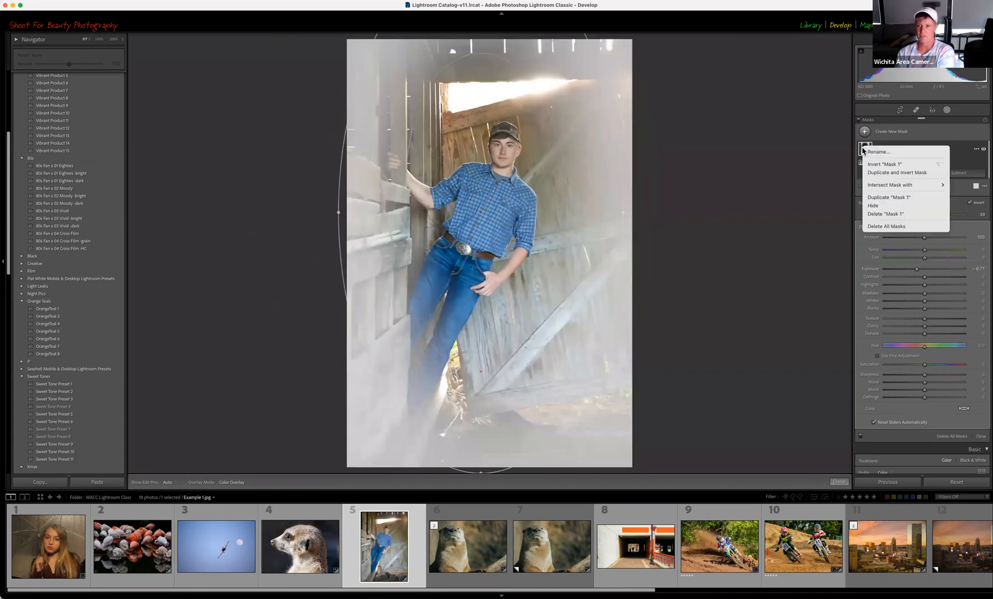
pyautogui.click(877, 215)
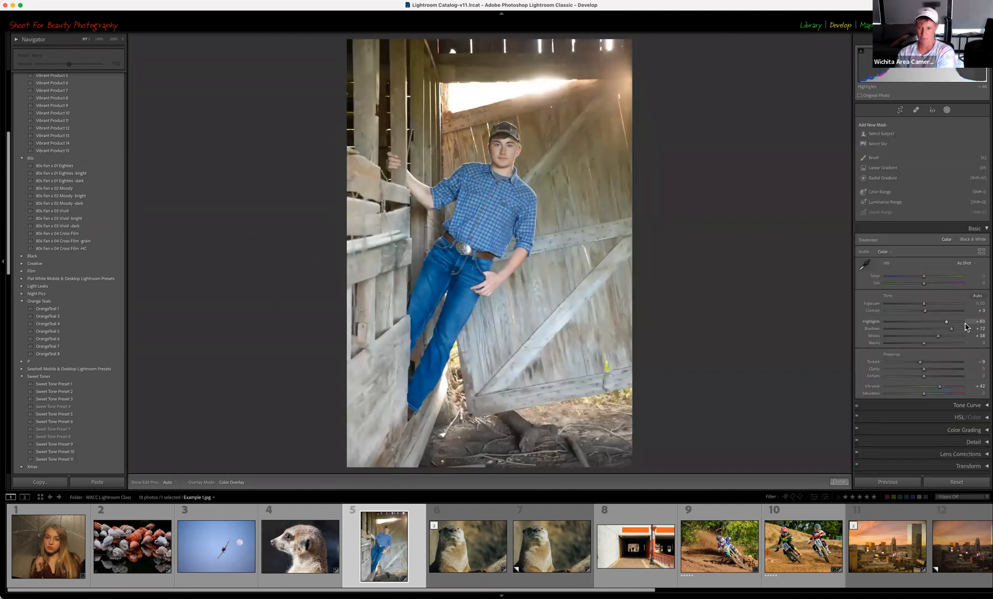
# - Try Post-Crop Vignetting at Amount −22 and Roundness +2 on the barn portrait, and reset the Amount to 0
pyautogui.scroll(-5, 961, 400)
pyautogui.moveTo(923, 392)
pyautogui.mouseDown()
pyautogui.moveTo(950, 410)
pyautogui.moveTo(910, 412)
pyautogui.moveTo(944, 413)
pyautogui.moveTo(924, 413)
pyautogui.mouseUp()
pyautogui.click(923, 399)
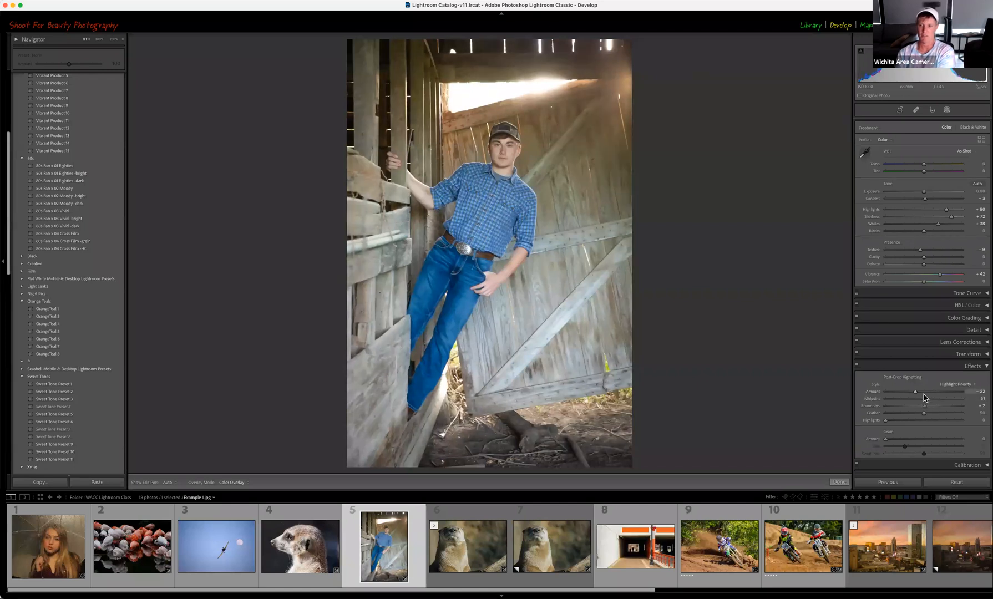
pyautogui.click(924, 392)
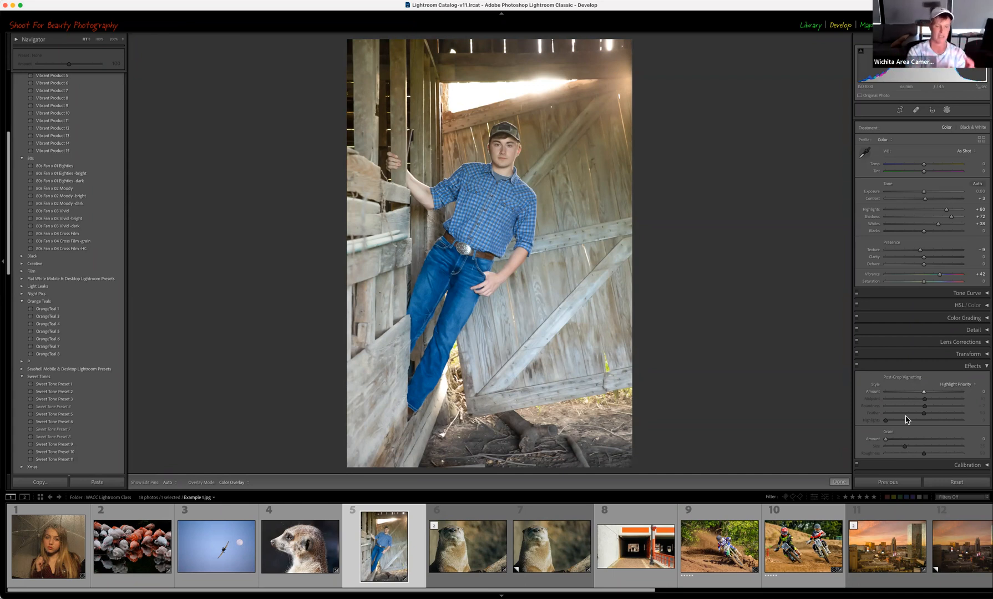
# - Collapse Effects, expand Calibration, and switch the barn portrait's process version to Version 4 and on to Version 1
pyautogui.click(986, 369)
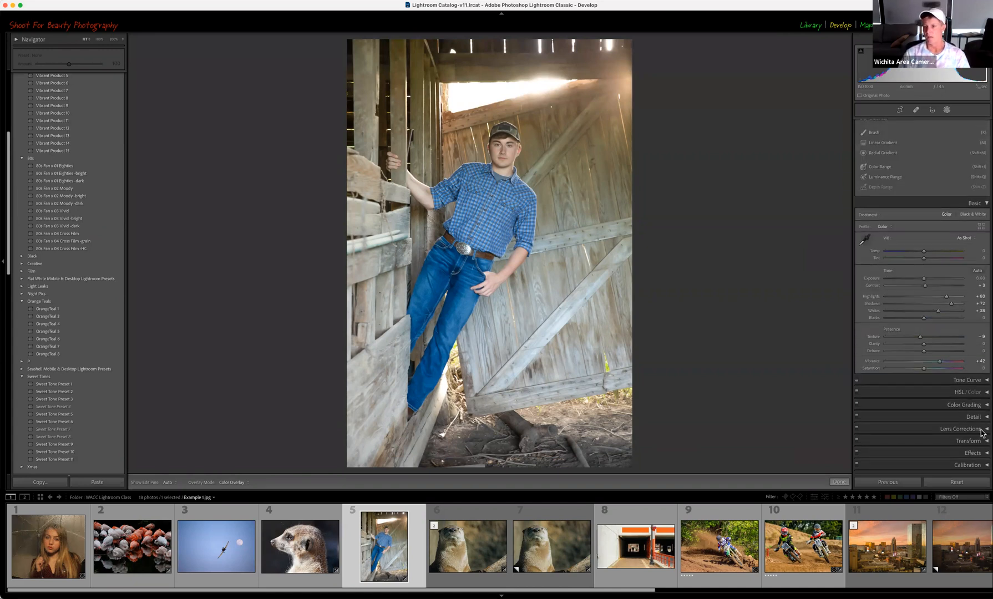
pyautogui.click(986, 466)
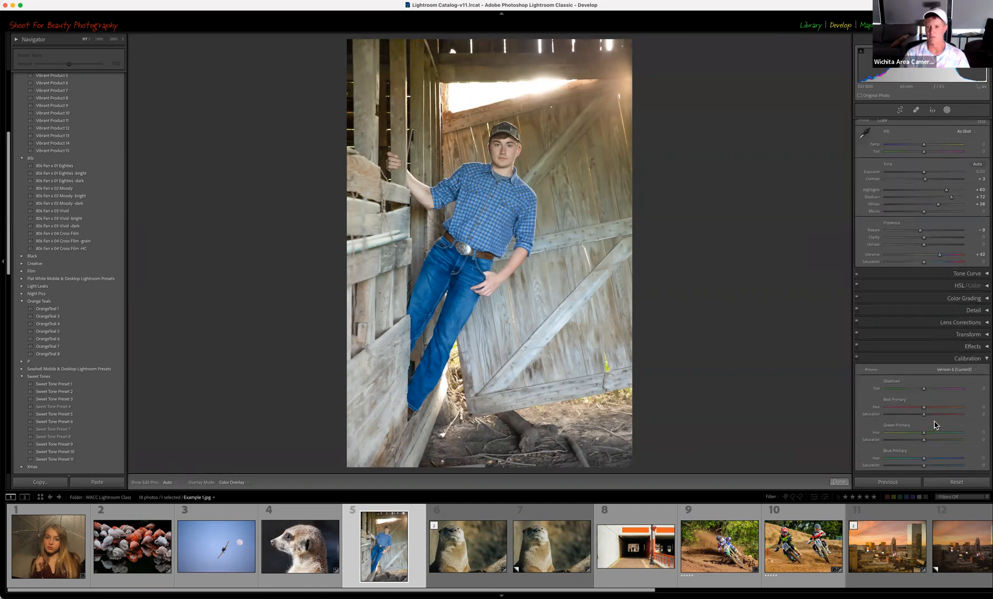
pyautogui.click(971, 370)
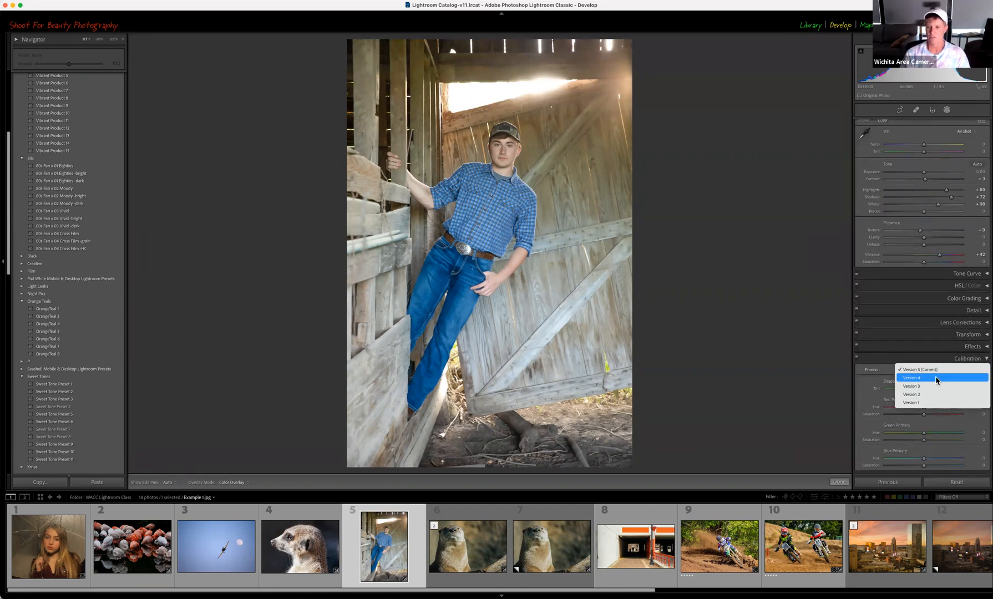
pyautogui.click(936, 378)
pyautogui.click(966, 370)
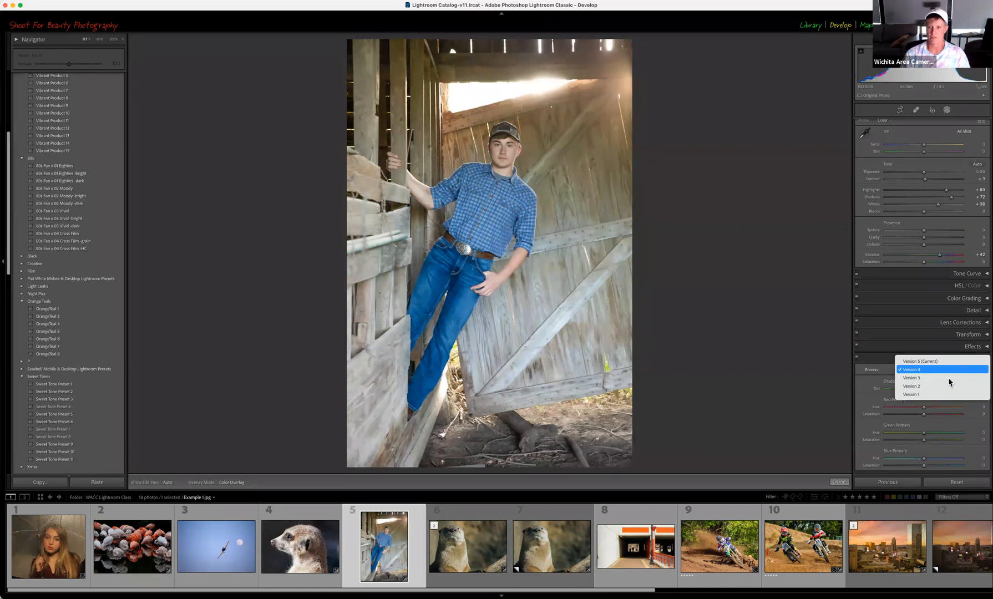
pyautogui.click(923, 394)
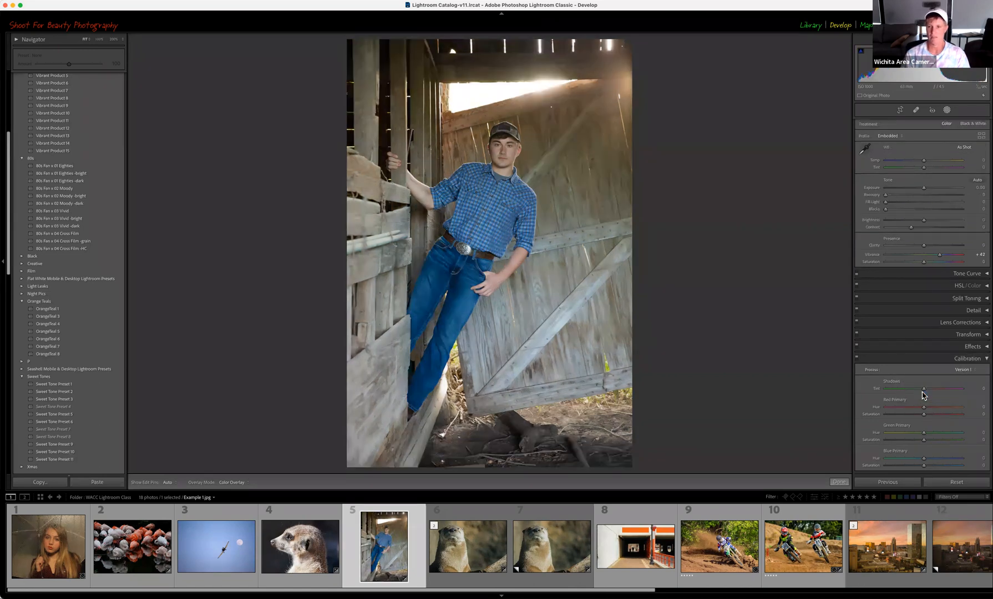
# - Change the process version through Version 2, Version 3 and Version 4, ending on Version 5 (Current)
pyautogui.click(965, 370)
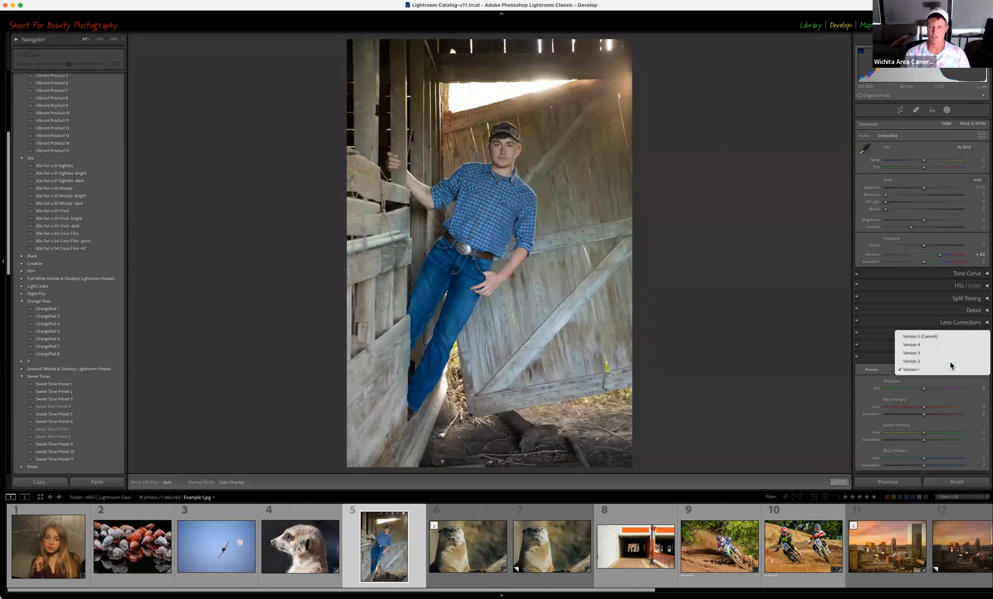
pyautogui.click(950, 362)
pyautogui.click(965, 370)
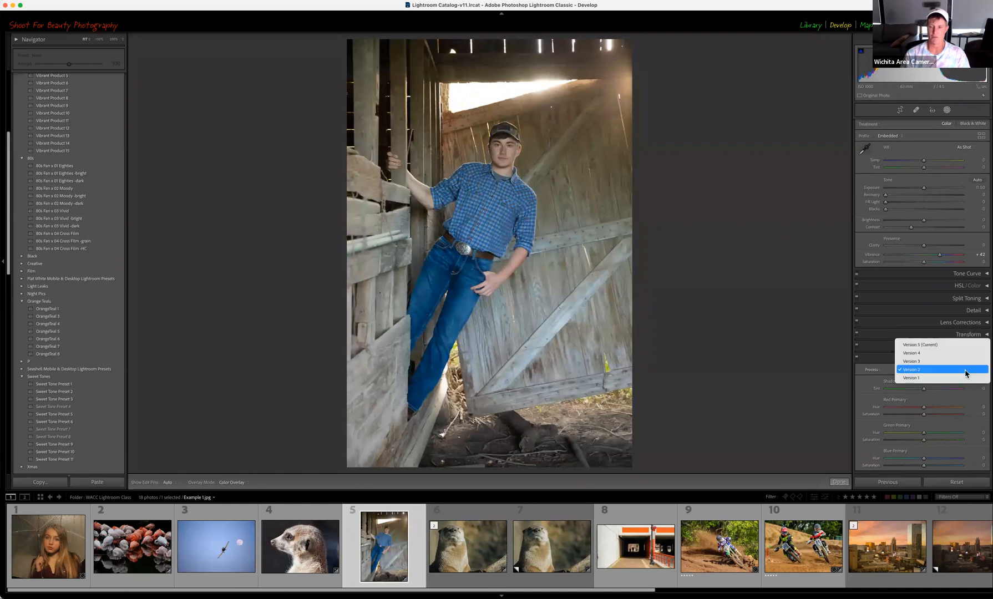
pyautogui.click(949, 361)
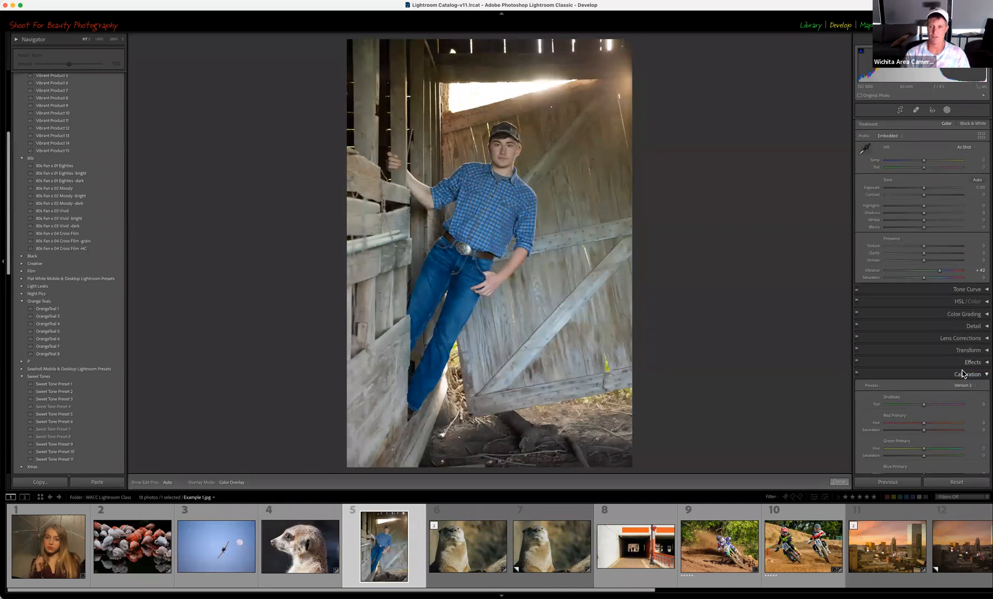
pyautogui.click(968, 384)
pyautogui.click(945, 378)
pyautogui.click(955, 387)
pyautogui.click(946, 378)
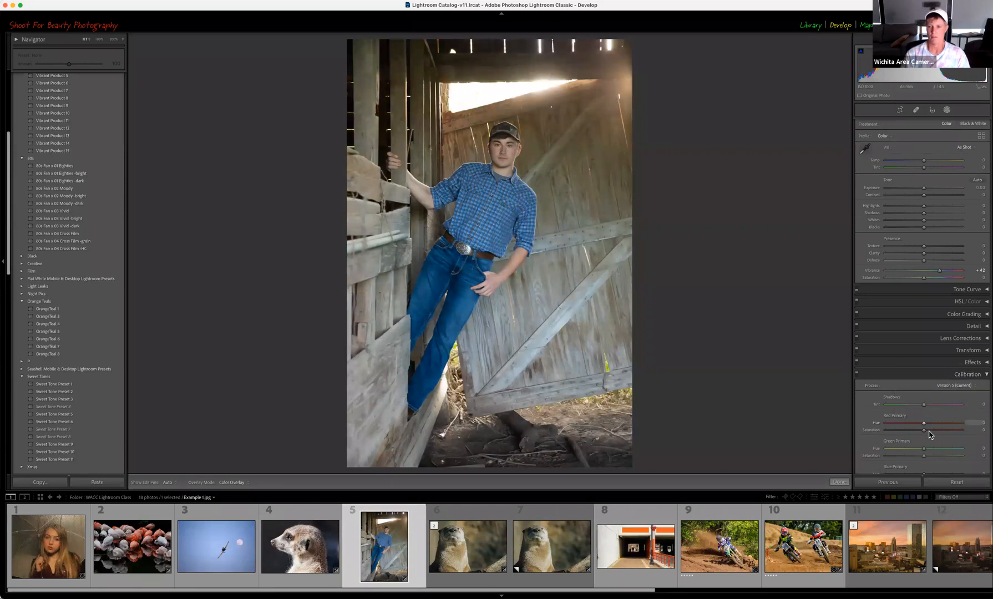
# - Raise the Red Primary hue in Calibration, collapse Calibration and Basic, and close the masking tools
pyautogui.moveTo(923, 423); pyautogui.dragTo(935, 422)
pyautogui.scroll(2, 987, 376)
pyautogui.click(968, 425)
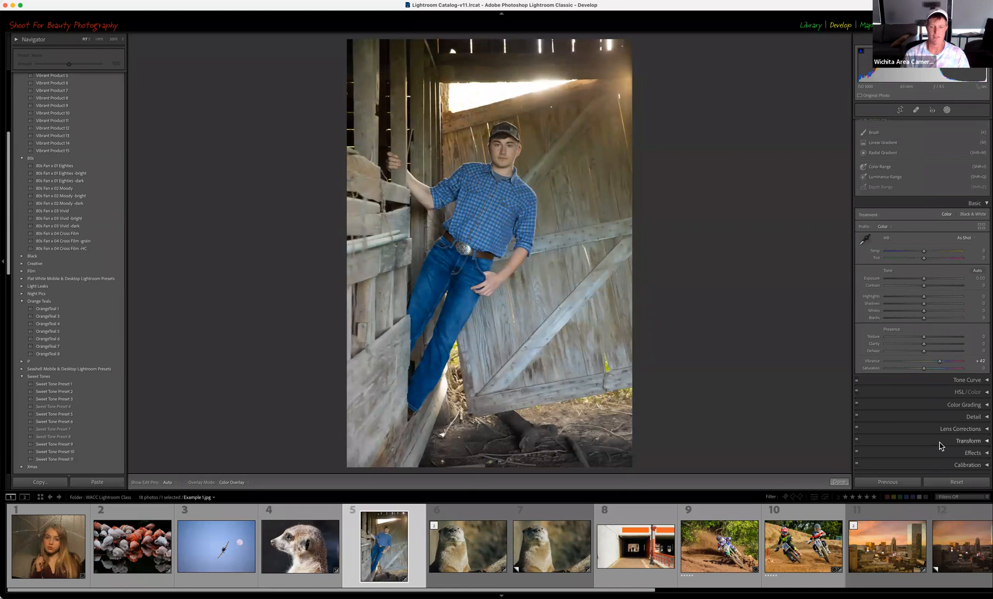
pyautogui.click(986, 204)
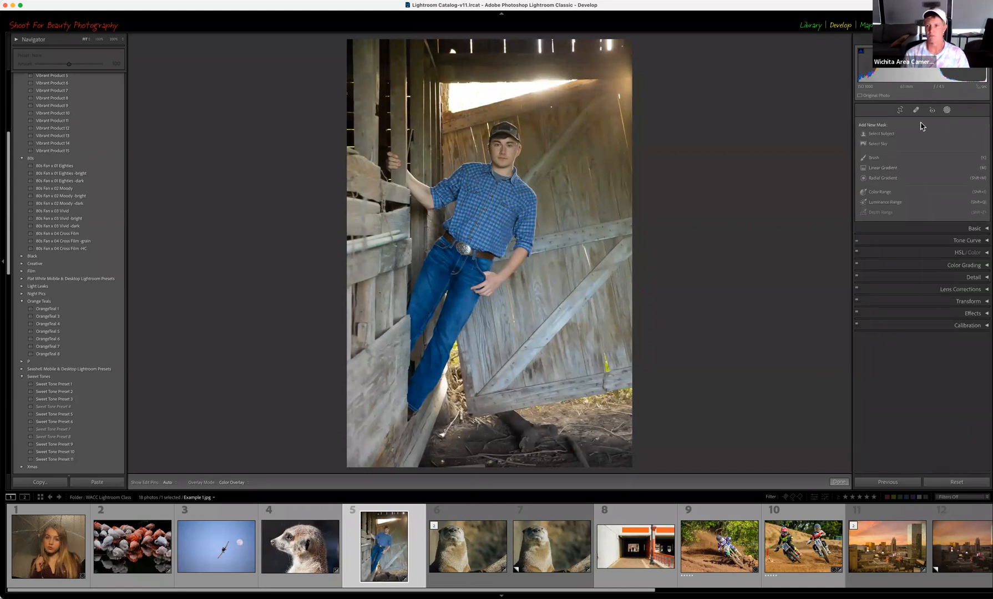
pyautogui.click(949, 112)
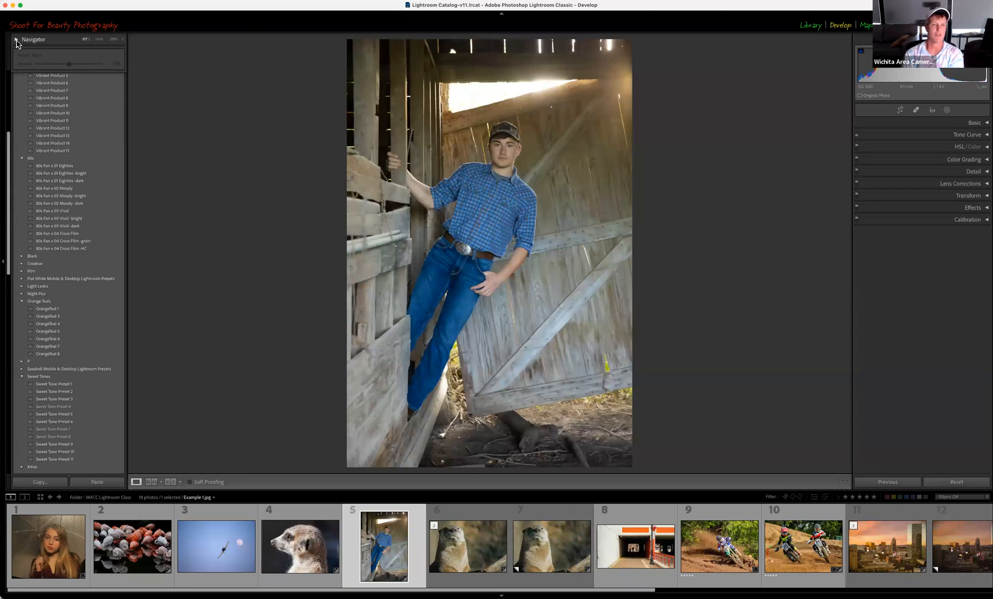
# - Collapse the Presets list and briefly open and close Snapshots
pyautogui.scroll(5, 22, 92)
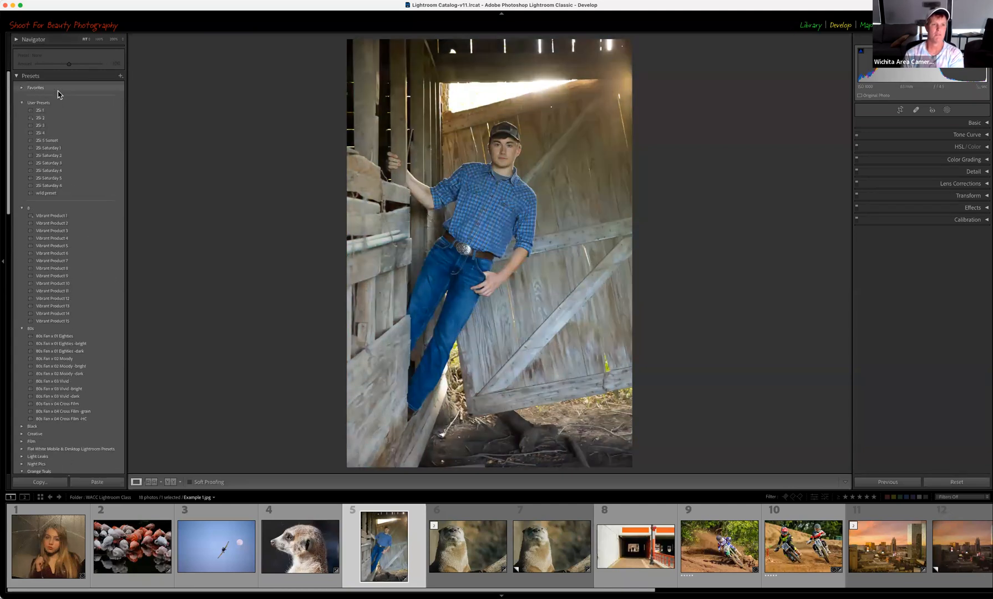
pyautogui.click(17, 77)
pyautogui.click(17, 88)
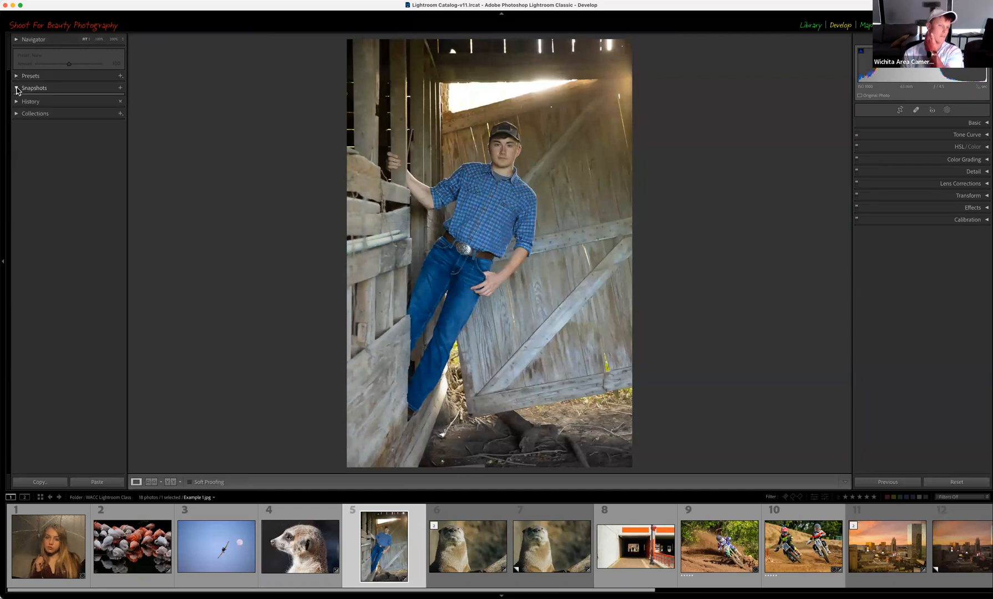
pyautogui.click(17, 88)
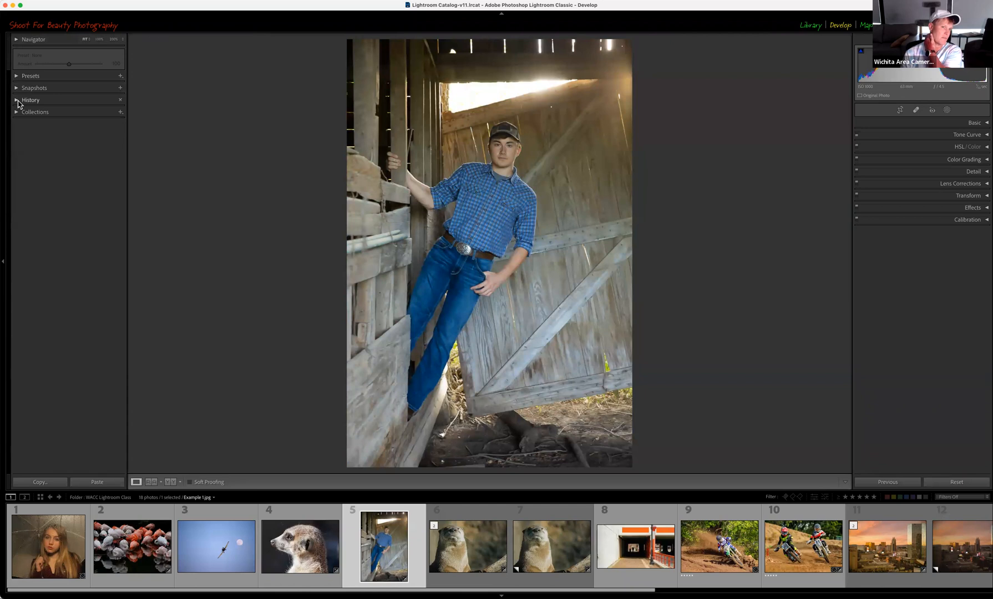
# - Review the barn portrait's full edit History, collapse it, and expand Collections
pyautogui.click(17, 100)
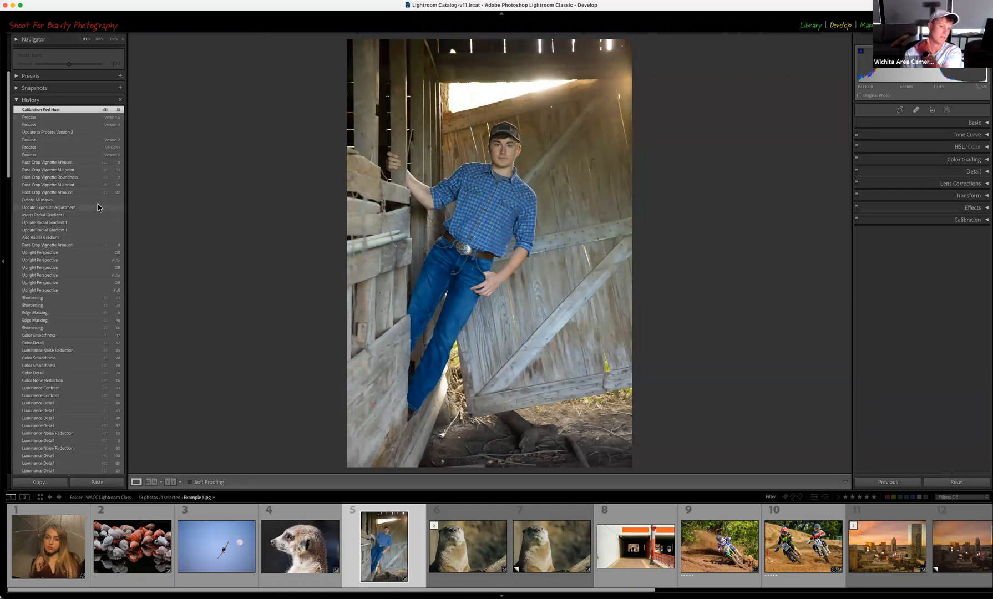
pyautogui.scroll(-15, 97, 211)
pyautogui.scroll(-10, 103, 247)
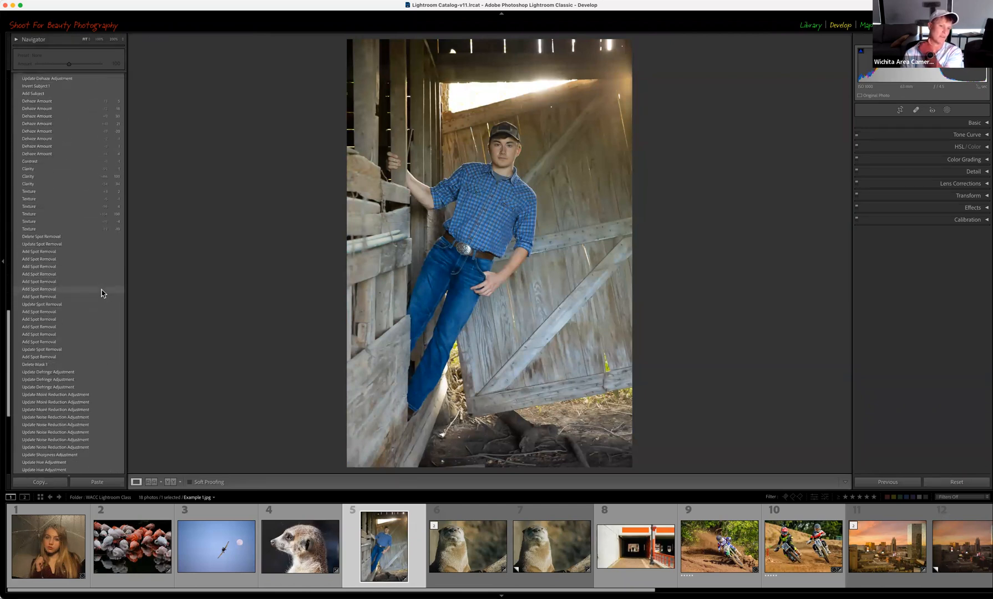
pyautogui.scroll(15, 94, 369)
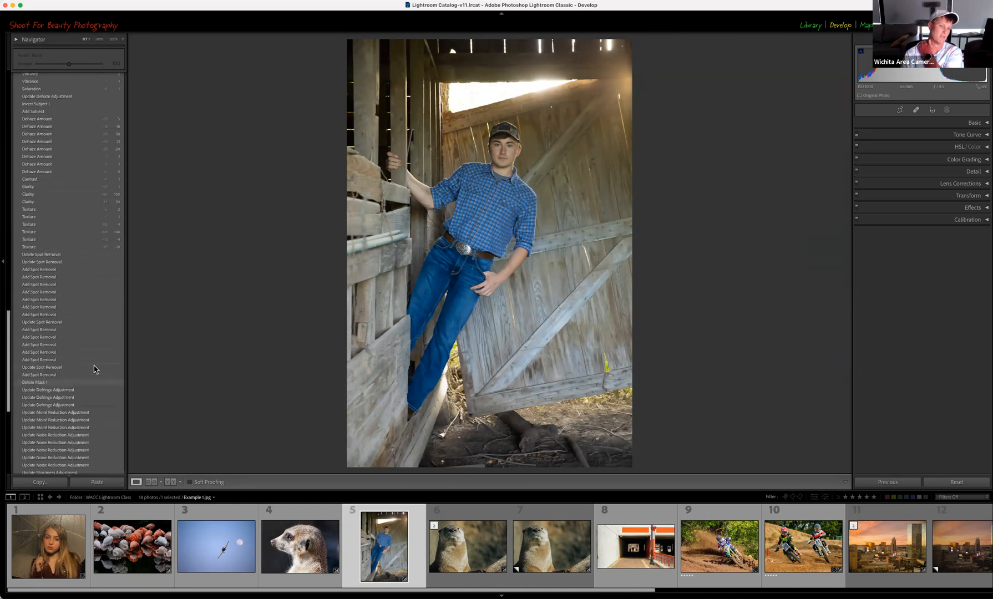
pyautogui.scroll(10, 84, 123)
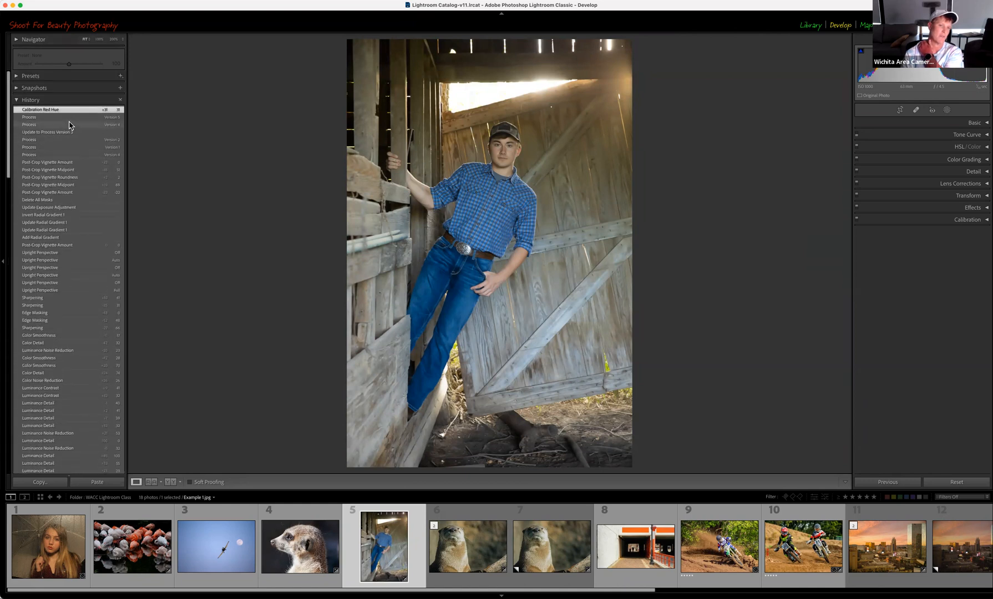
pyautogui.click(17, 101)
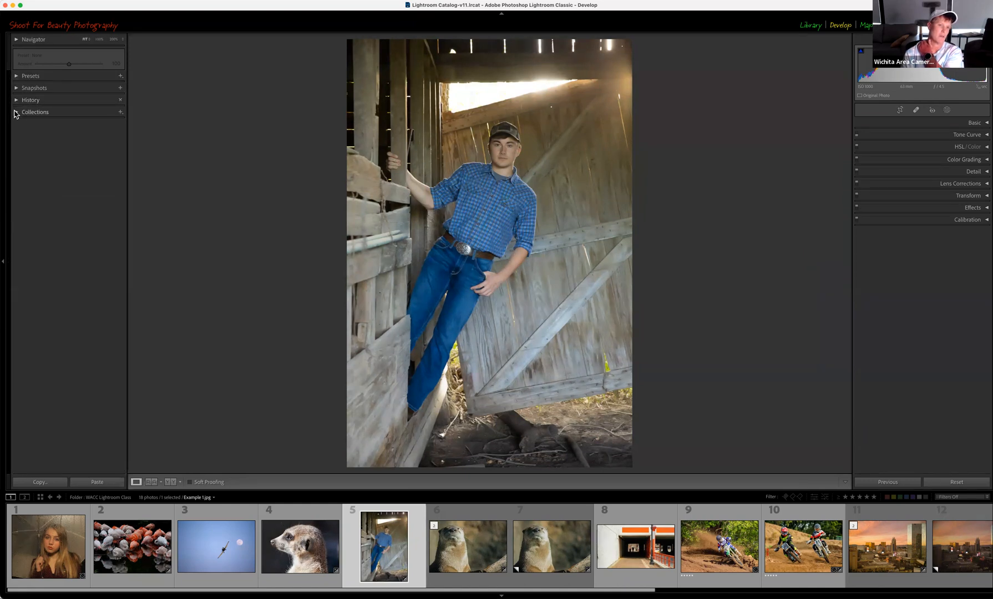
pyautogui.click(16, 112)
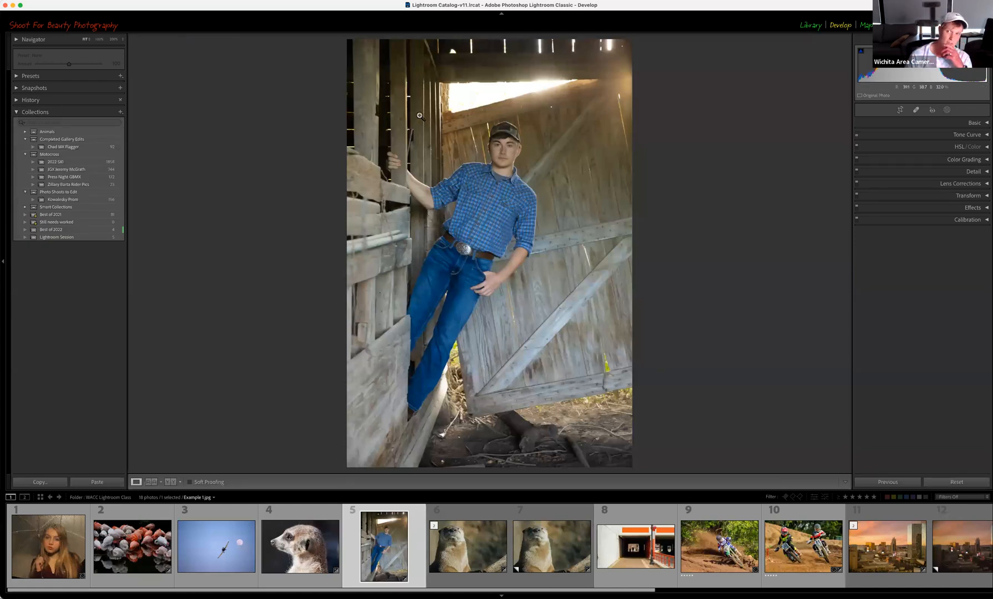
# - Switch to the Library module and collapse the two expanded drives under Folders
pyautogui.click(814, 26)
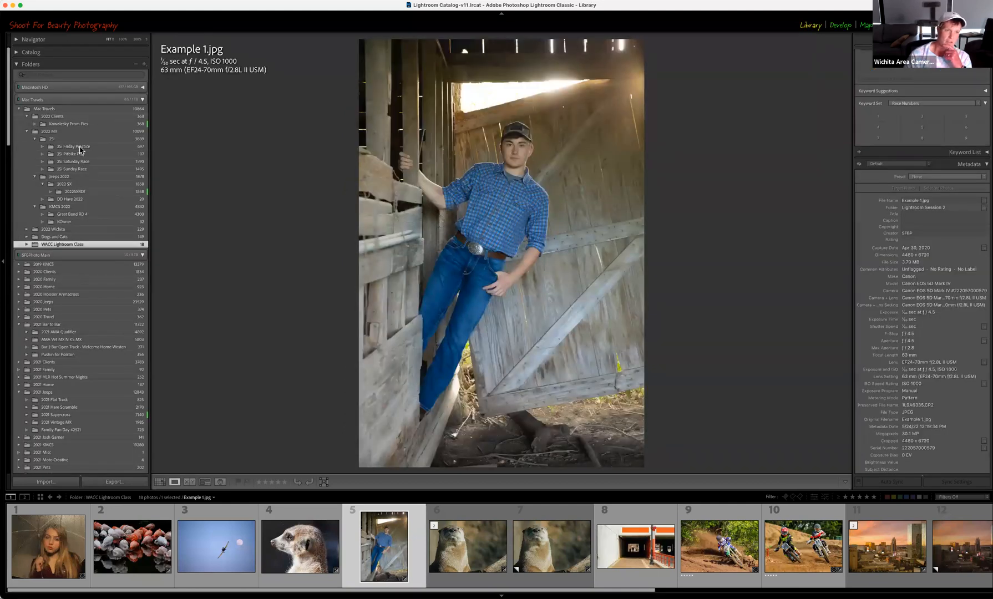
pyautogui.click(109, 101)
pyautogui.click(111, 112)
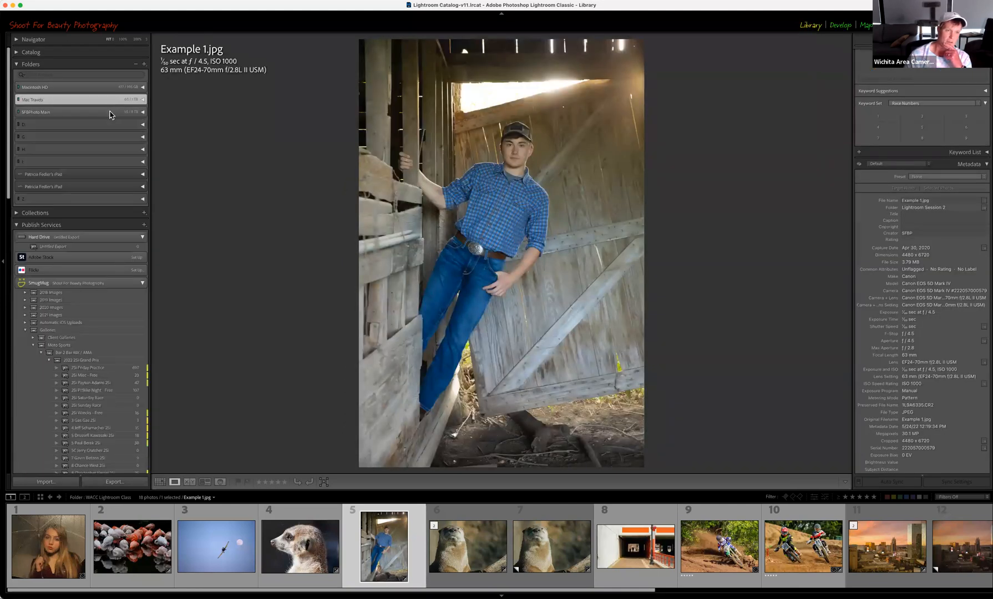
# - Check the Library's Collections, look over the Publish Services entries, and collapse Publish Services
pyautogui.click(19, 215)
pyautogui.click(19, 214)
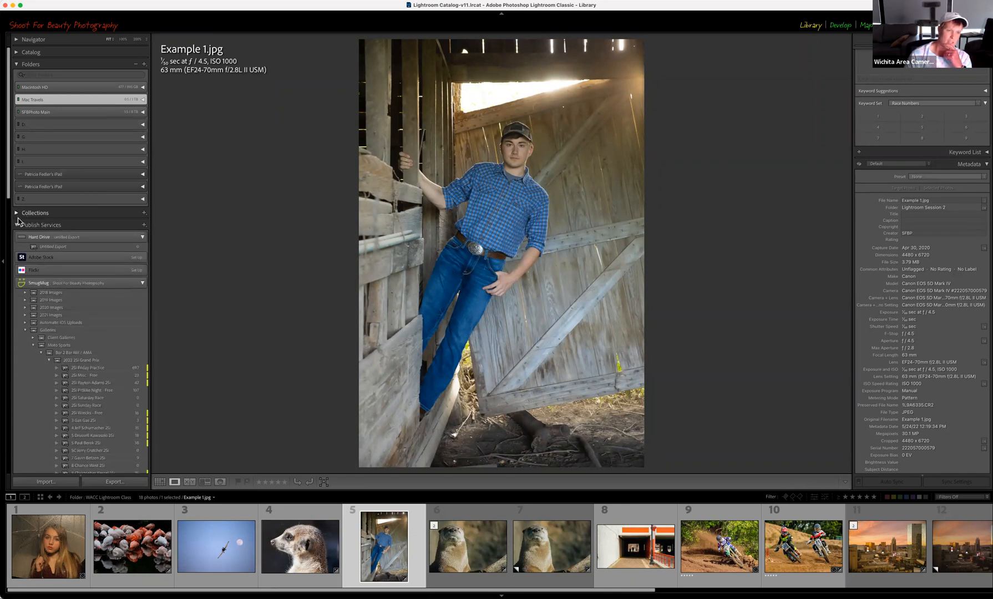
pyautogui.click(18, 225)
pyautogui.click(17, 225)
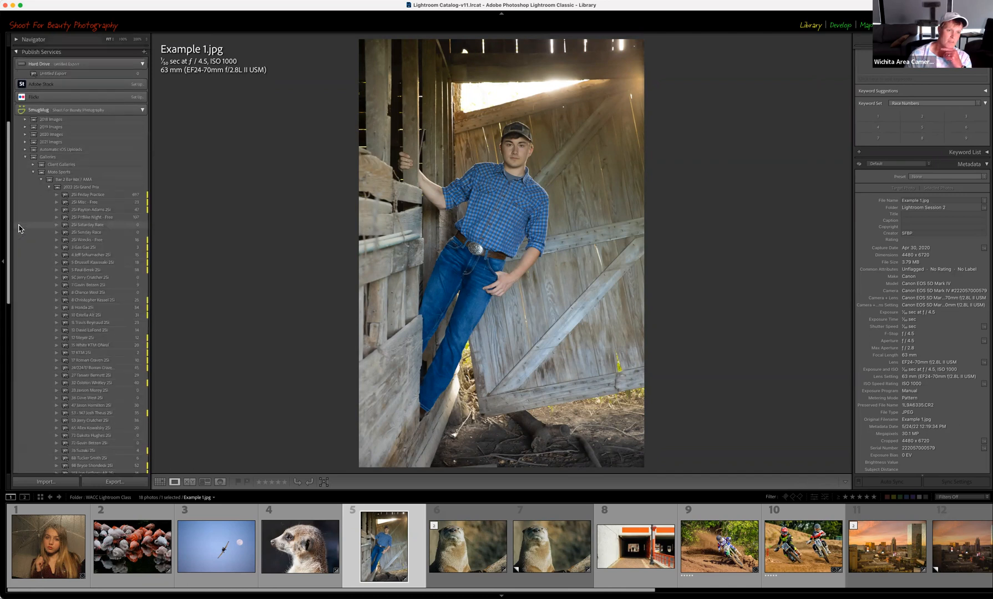
pyautogui.scroll(2, 27, 105)
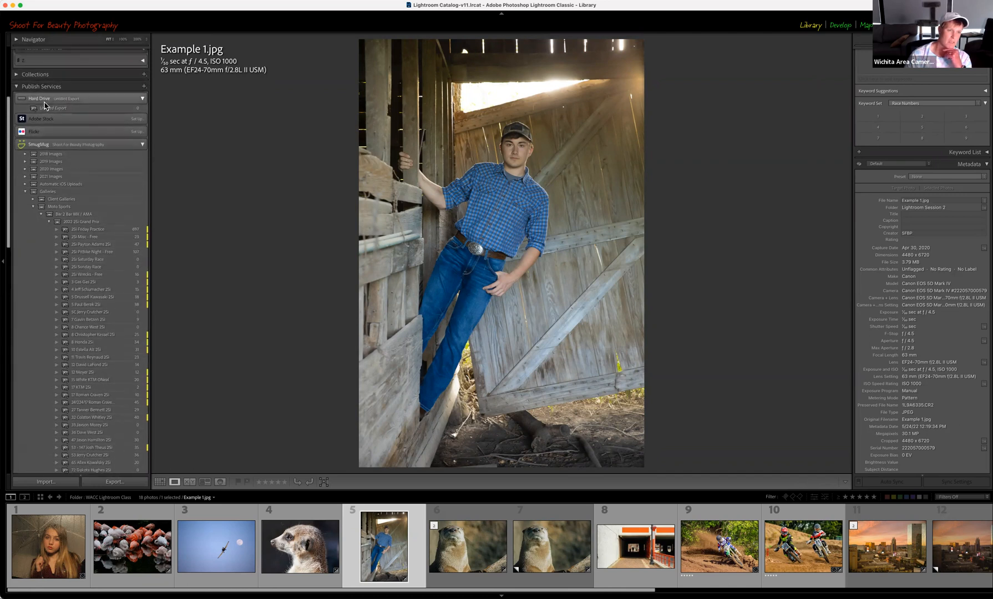
pyautogui.click(19, 87)
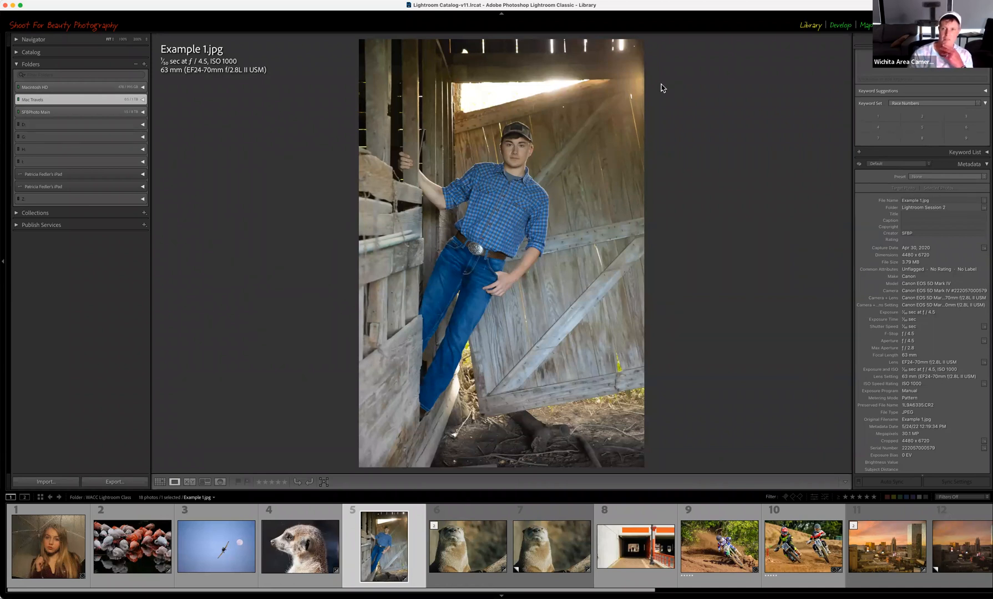
# - Switch to the Develop module and back to the Library
pyautogui.click(848, 25)
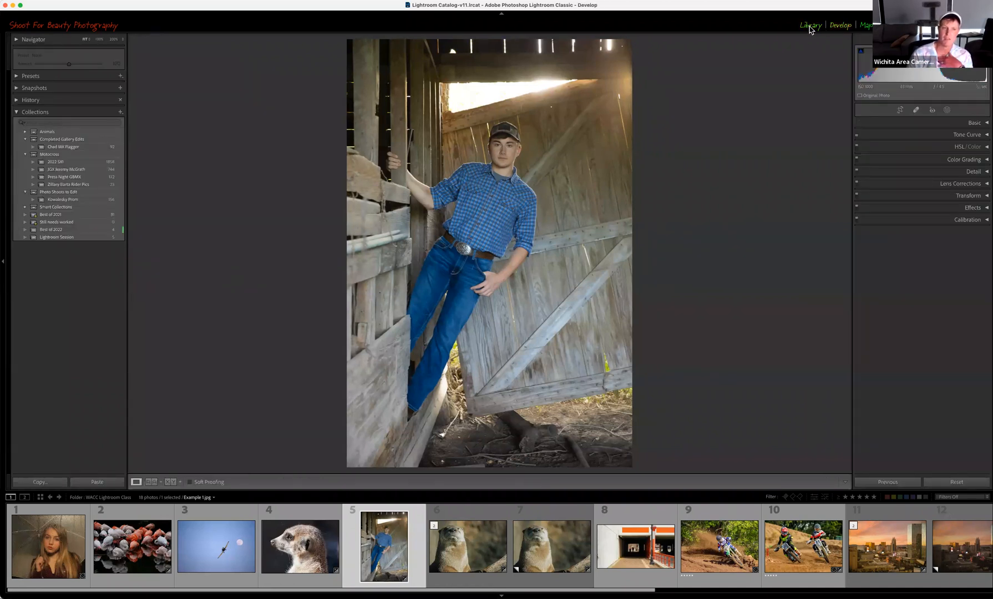
pyautogui.click(811, 25)
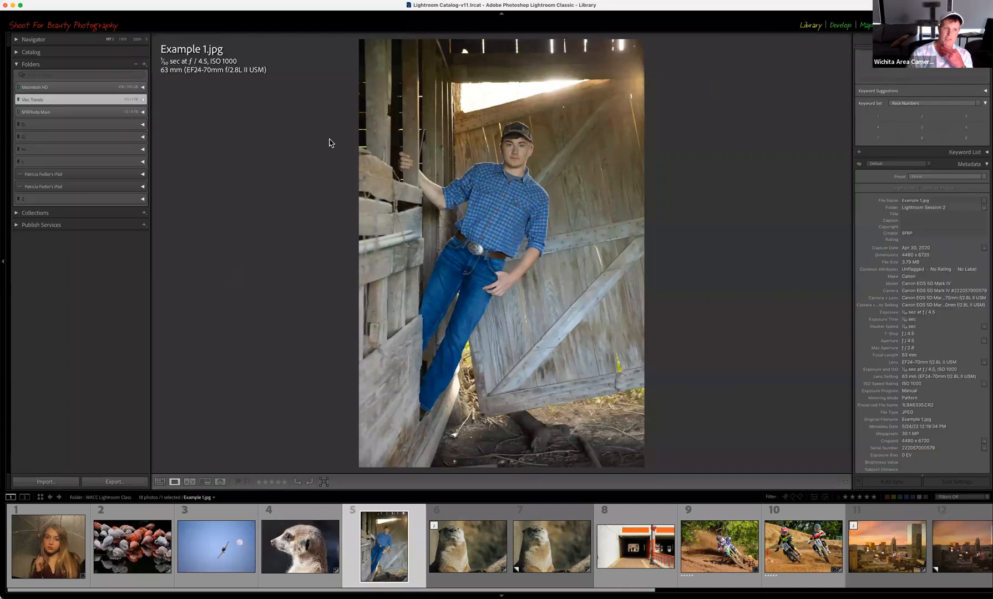